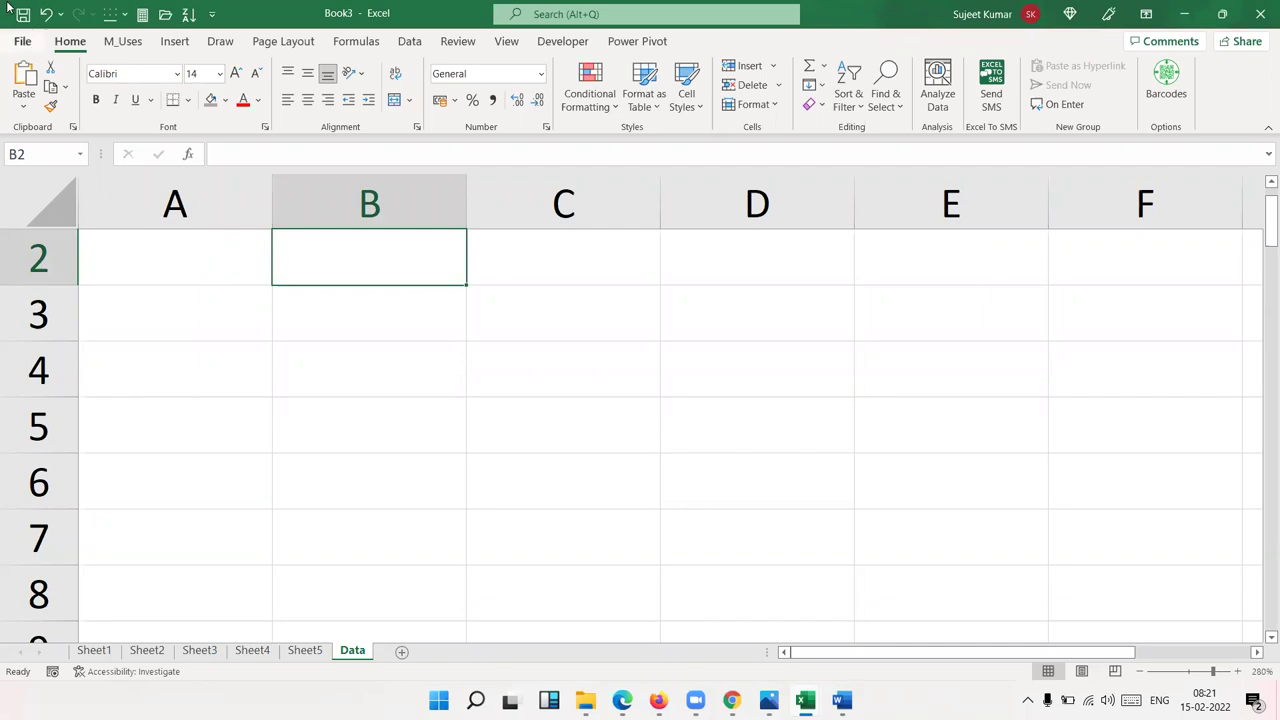
# Show the New page and browse templates like Blank workbook and Student schedule
pyautogui.click(30, 41)
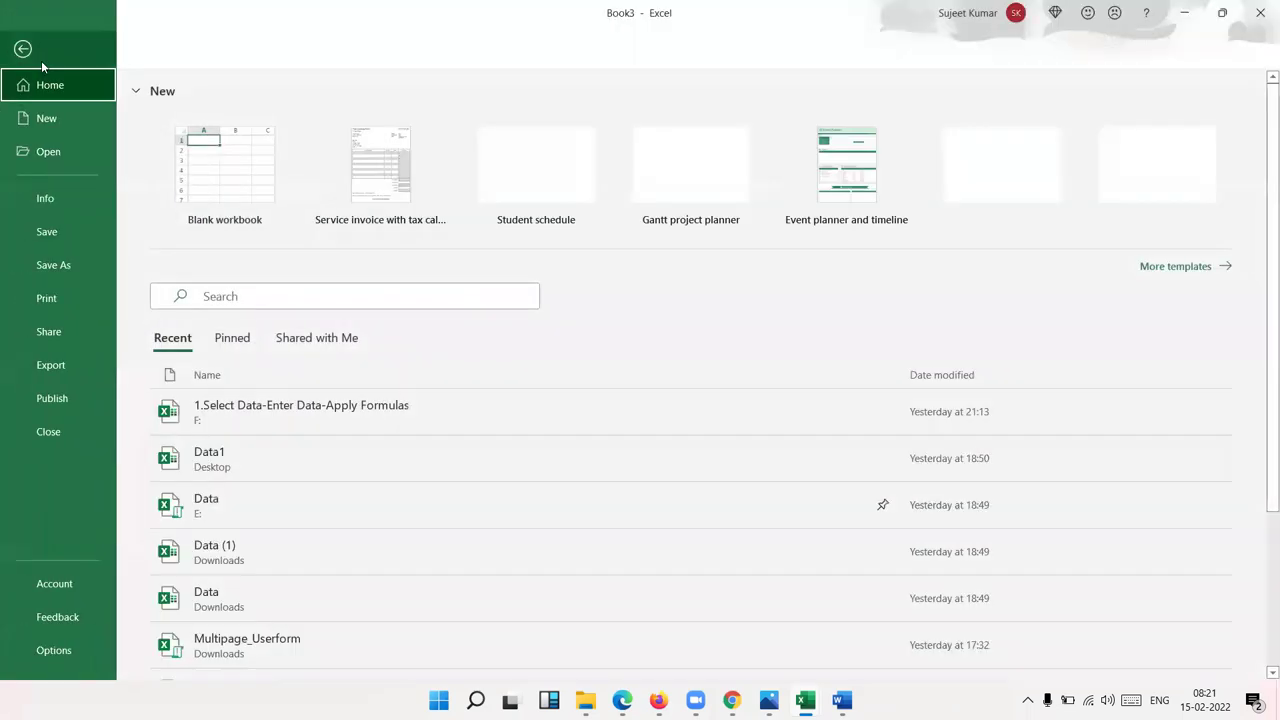
pyautogui.click(62, 130)
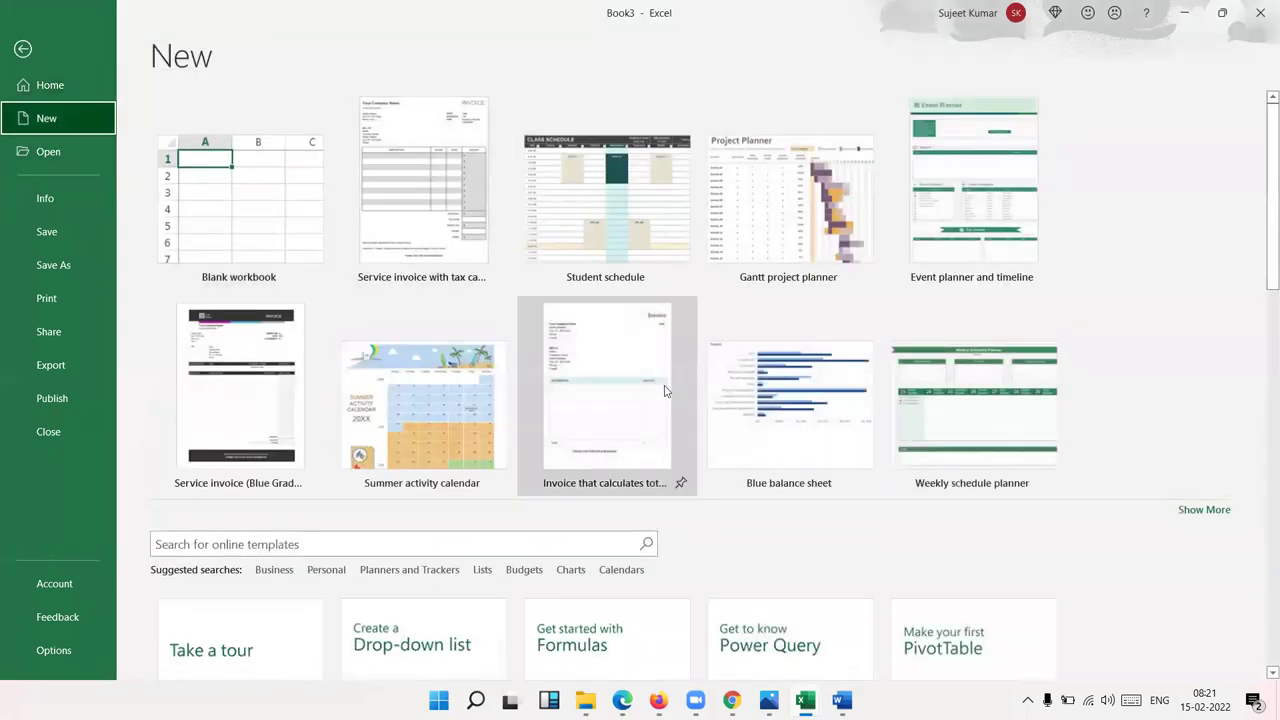
pyautogui.scroll(-5, 563, 414)
pyautogui.scroll(-3, 520, 416)
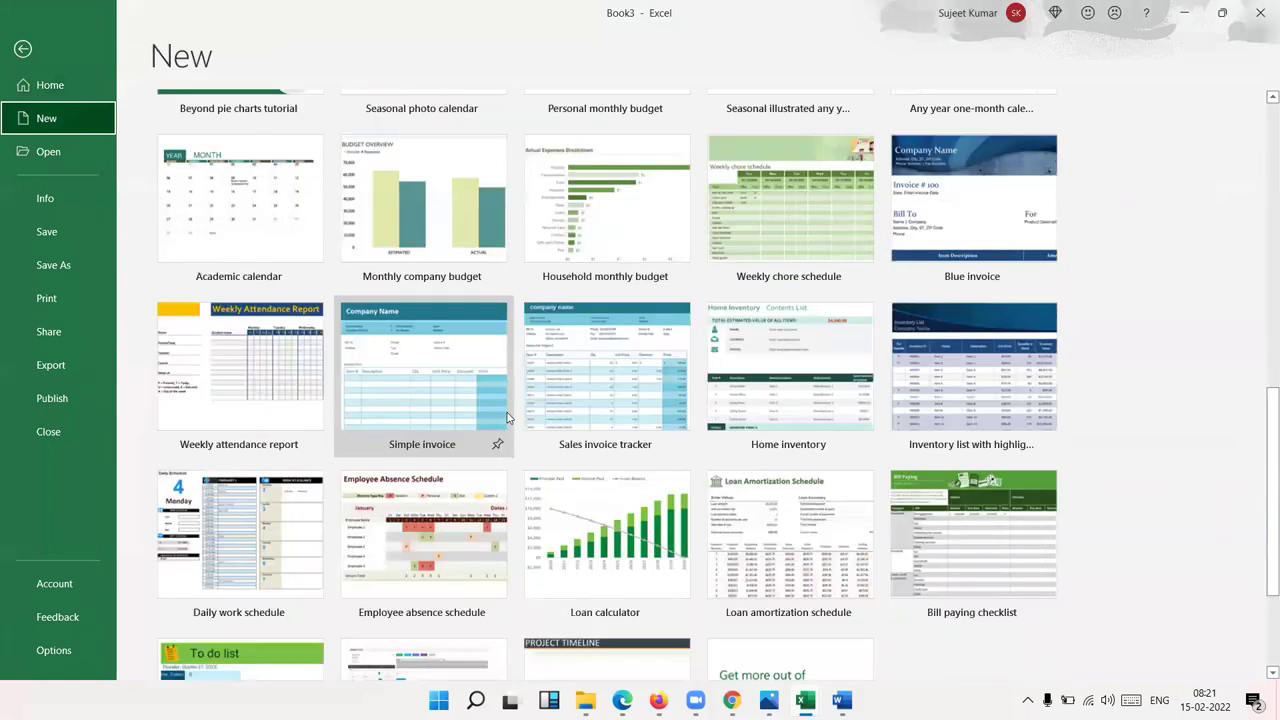
pyautogui.scroll(-2, 507, 416)
pyautogui.scroll(5, 503, 430)
pyautogui.scroll(3, 498, 415)
pyautogui.scroll(1, 506, 410)
pyautogui.scroll(-1, 530, 405)
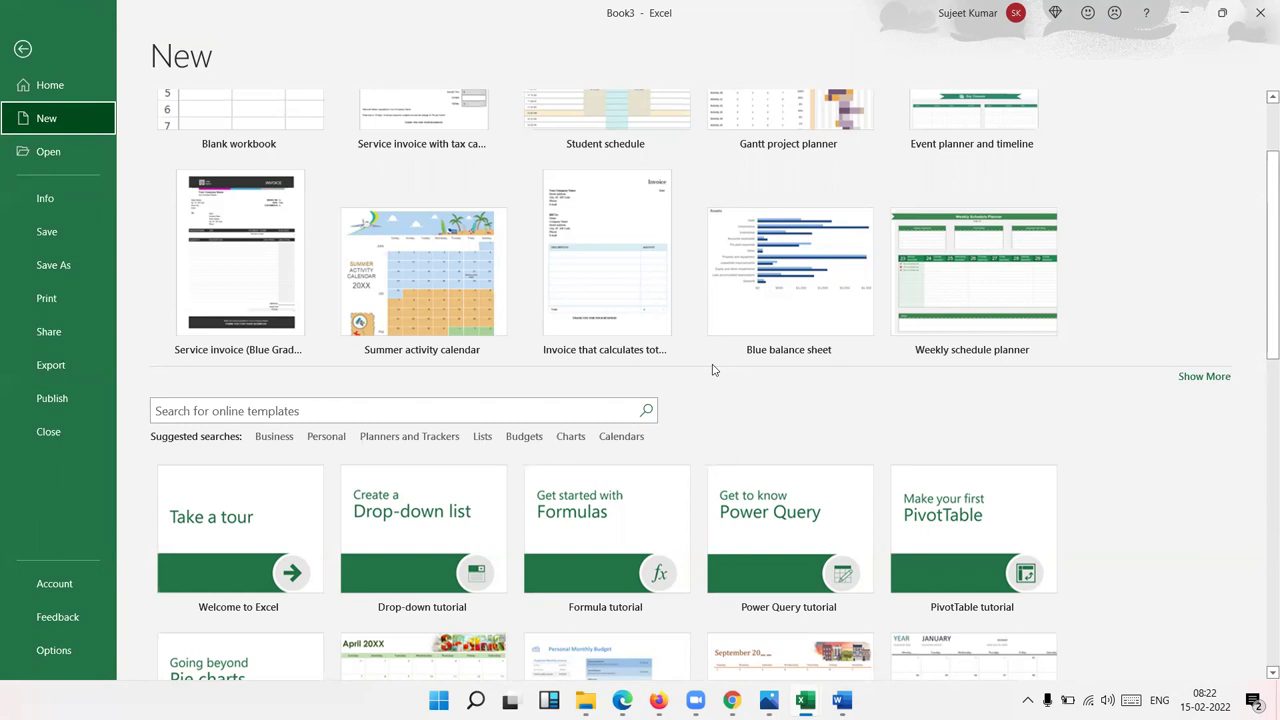
# Return to the Data sheet, select B2:C4 and browse fill colours without applying one
pyautogui.click(20, 55)
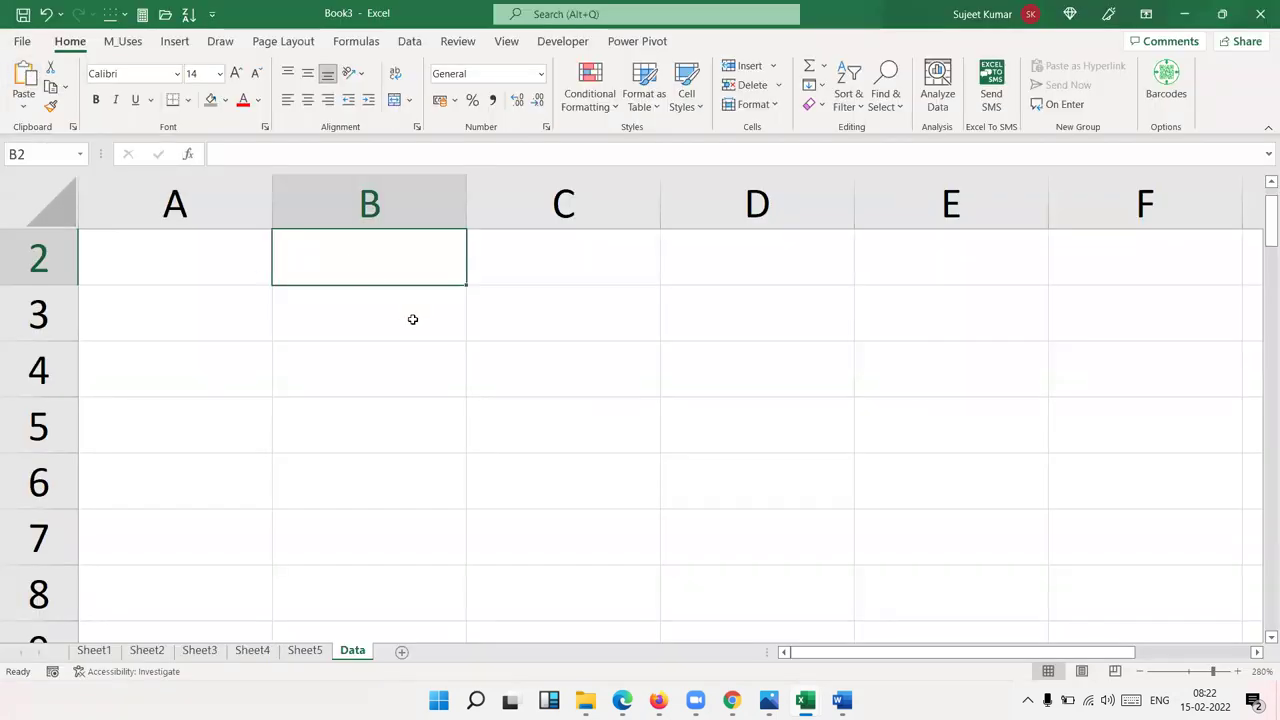
pyautogui.hotkey('shift', 'Right')
pyautogui.hotkey('shift', 'Down')
pyautogui.hotkey('shift', 'Down')
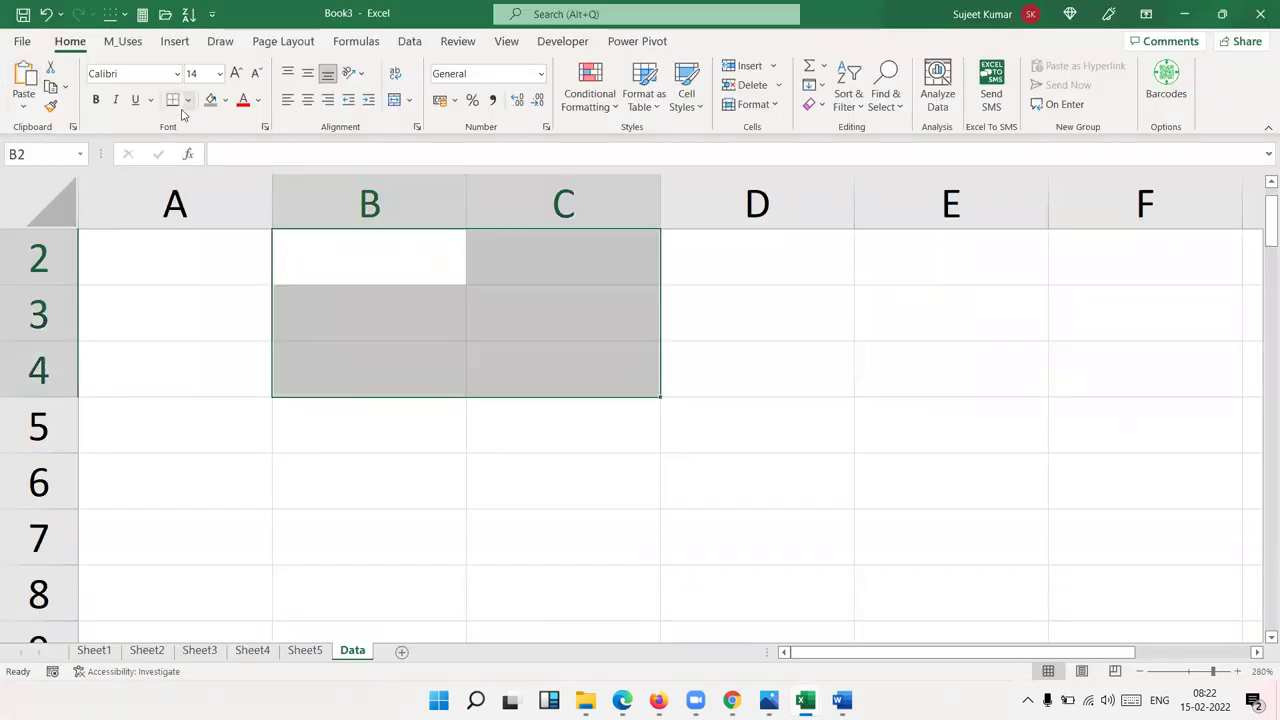
pyautogui.click(225, 101)
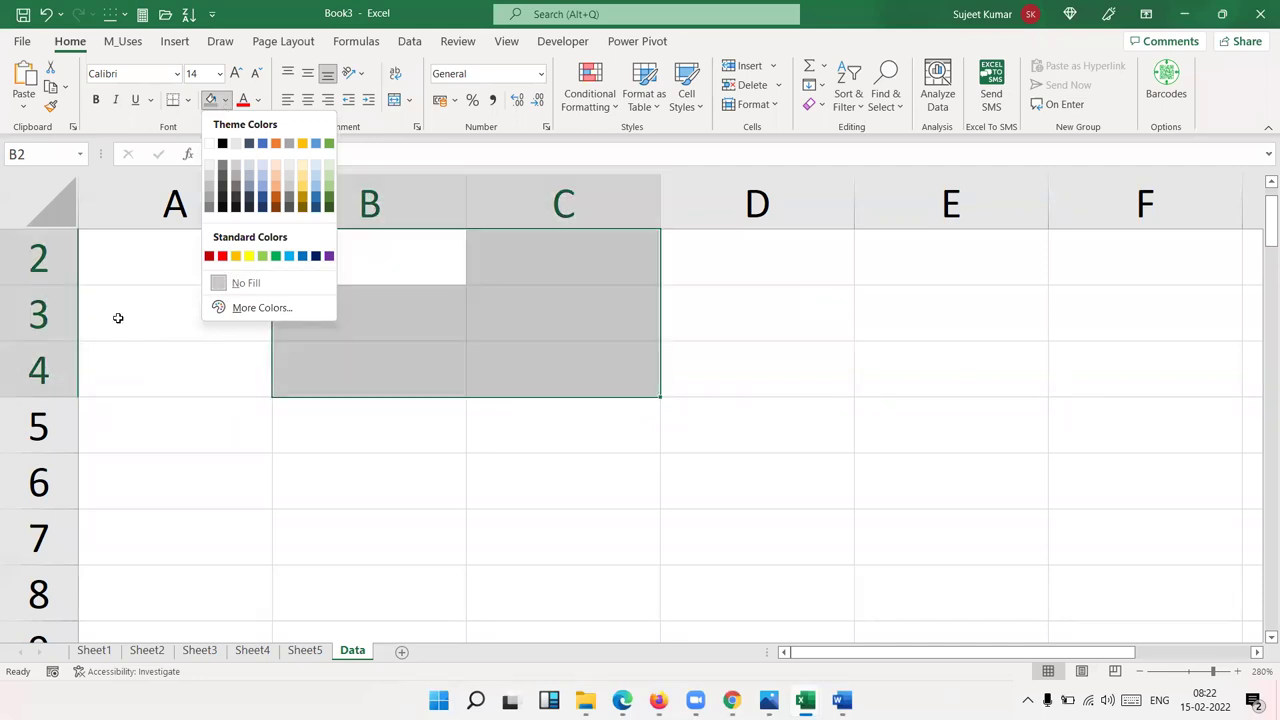
pyautogui.click(228, 320)
# Start entering 10th in cell B3
pyautogui.click(300, 299)
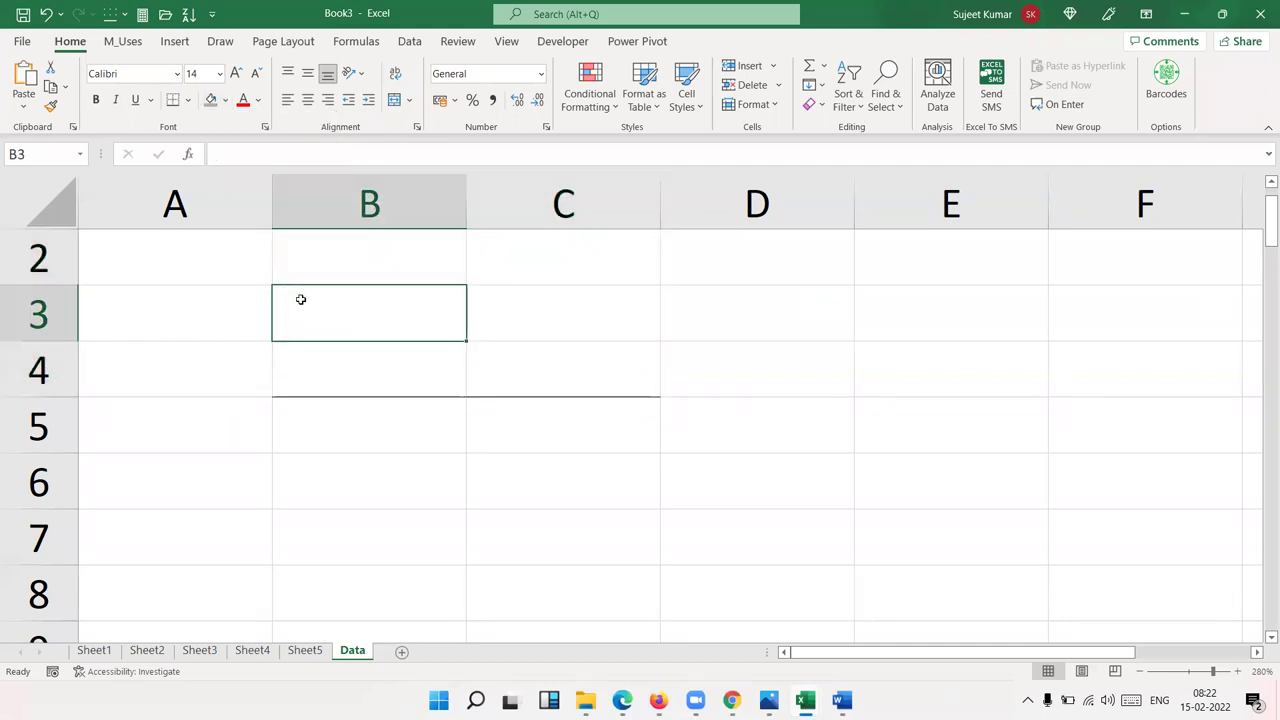
pyautogui.click(334, 262)
pyautogui.click(325, 292)
pyautogui.write('10th')
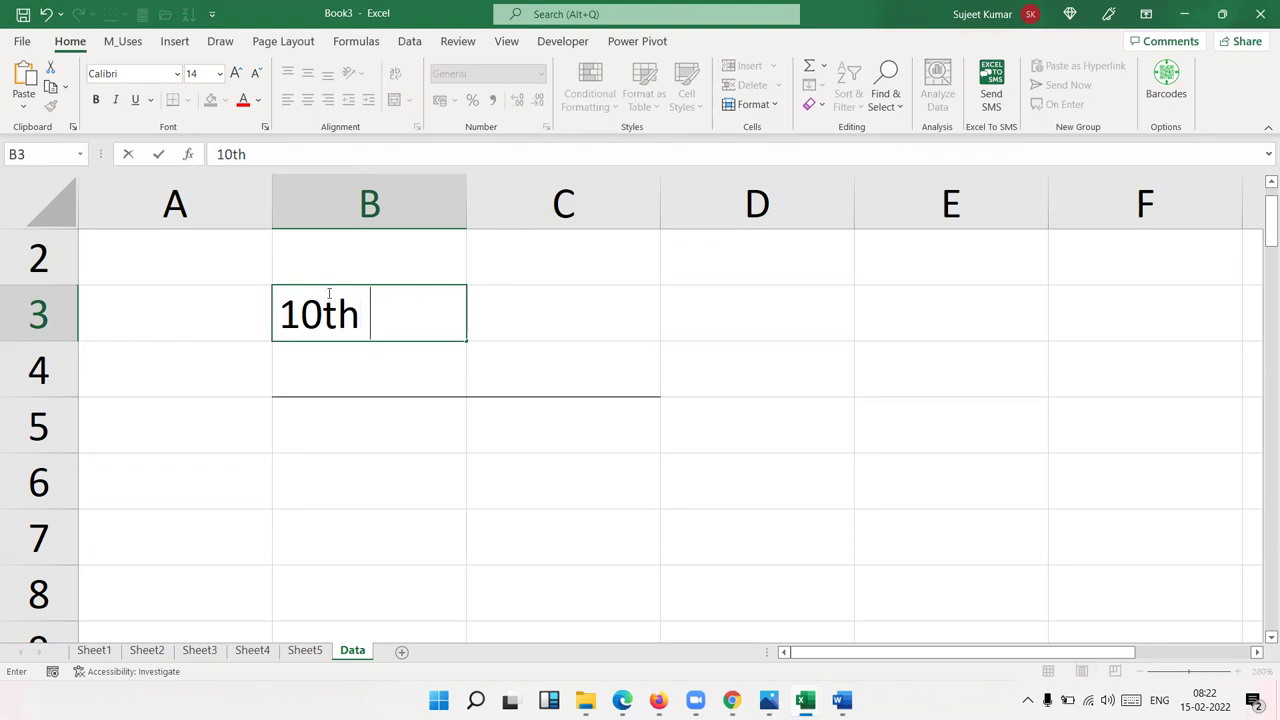
# In Word's Document1, add 10th under INDIA with superscript th, then go back to Excel
pyautogui.moveTo(841, 700)
pyautogui.click(840, 625)
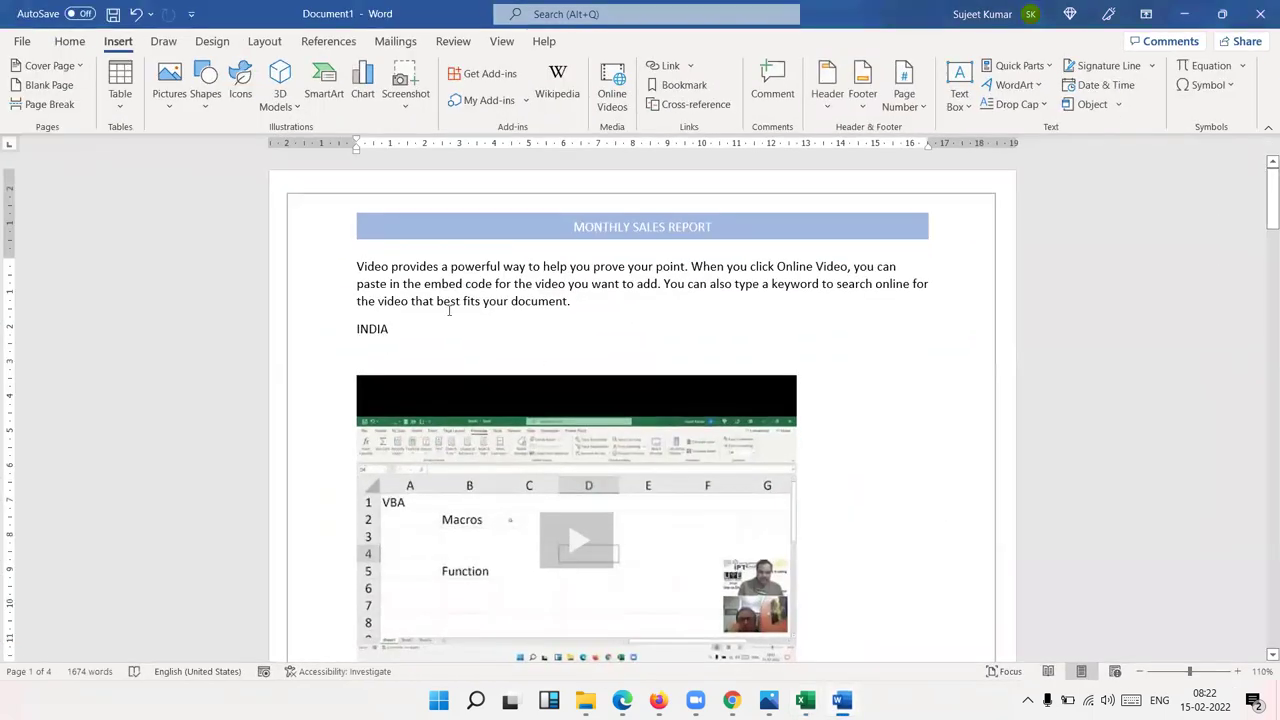
pyautogui.press('Return')
pyautogui.write('10th')
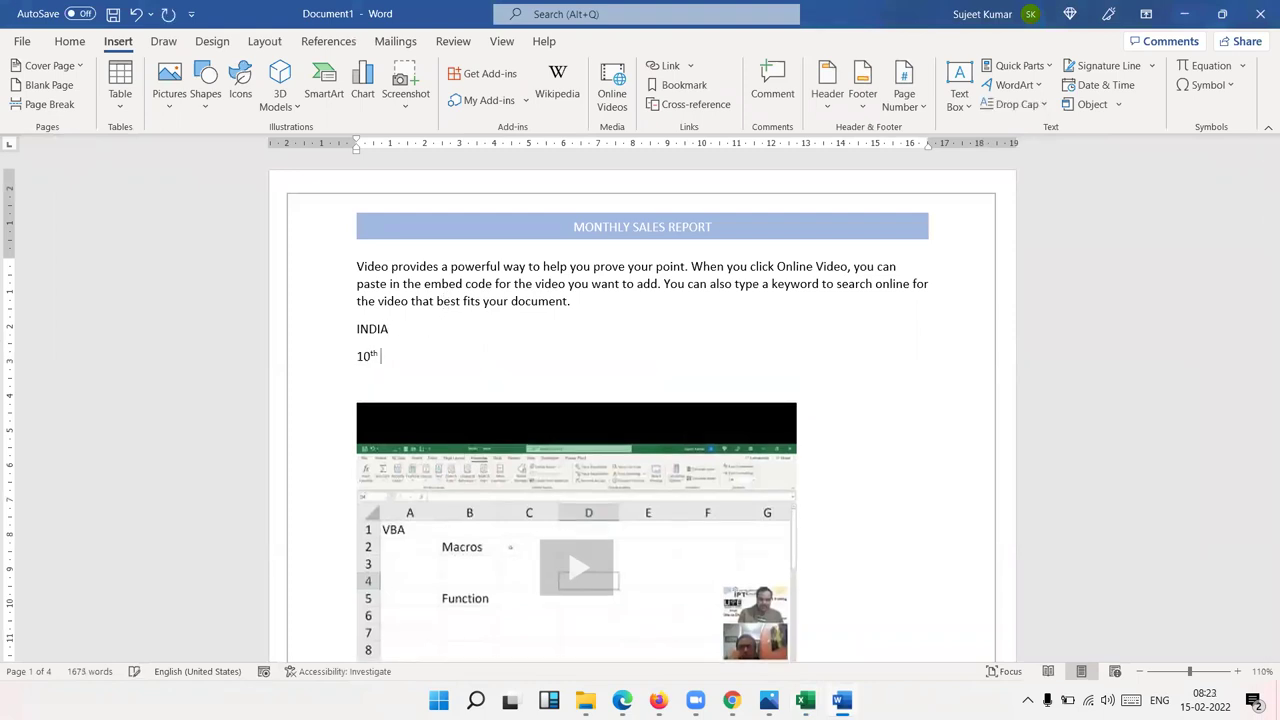
pyautogui.doubleClick(372, 358)
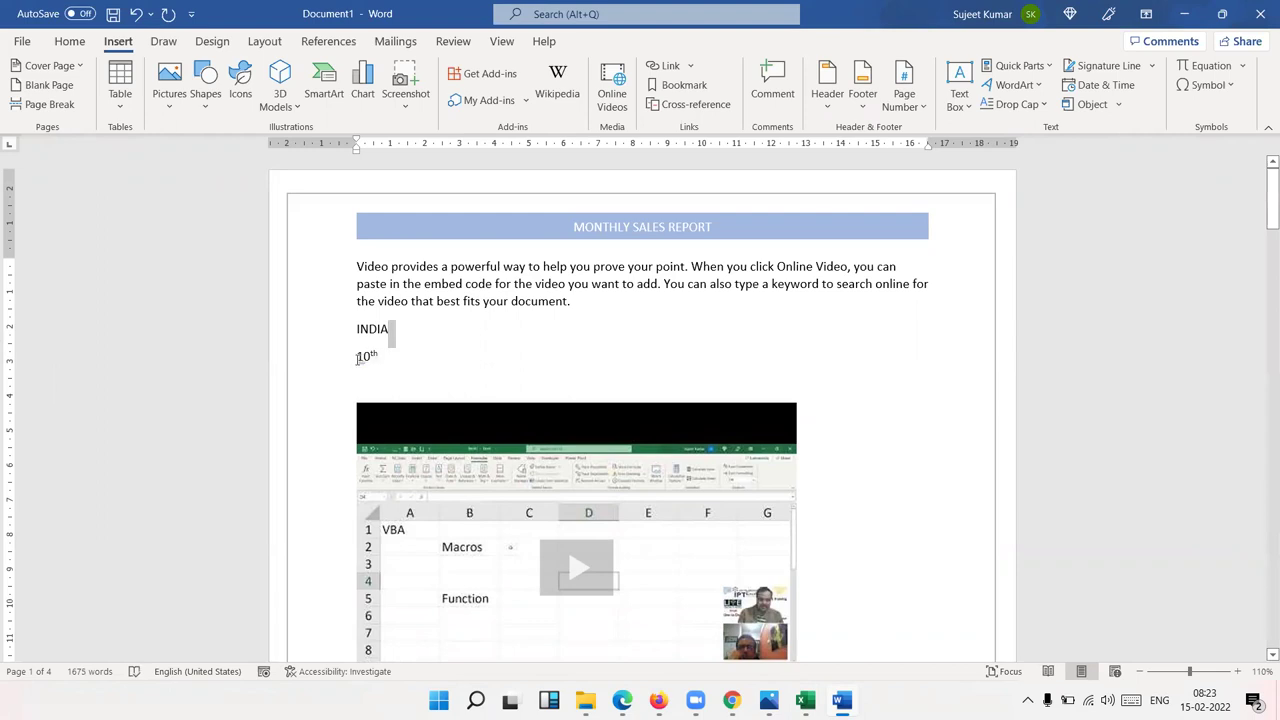
pyautogui.click(420, 365)
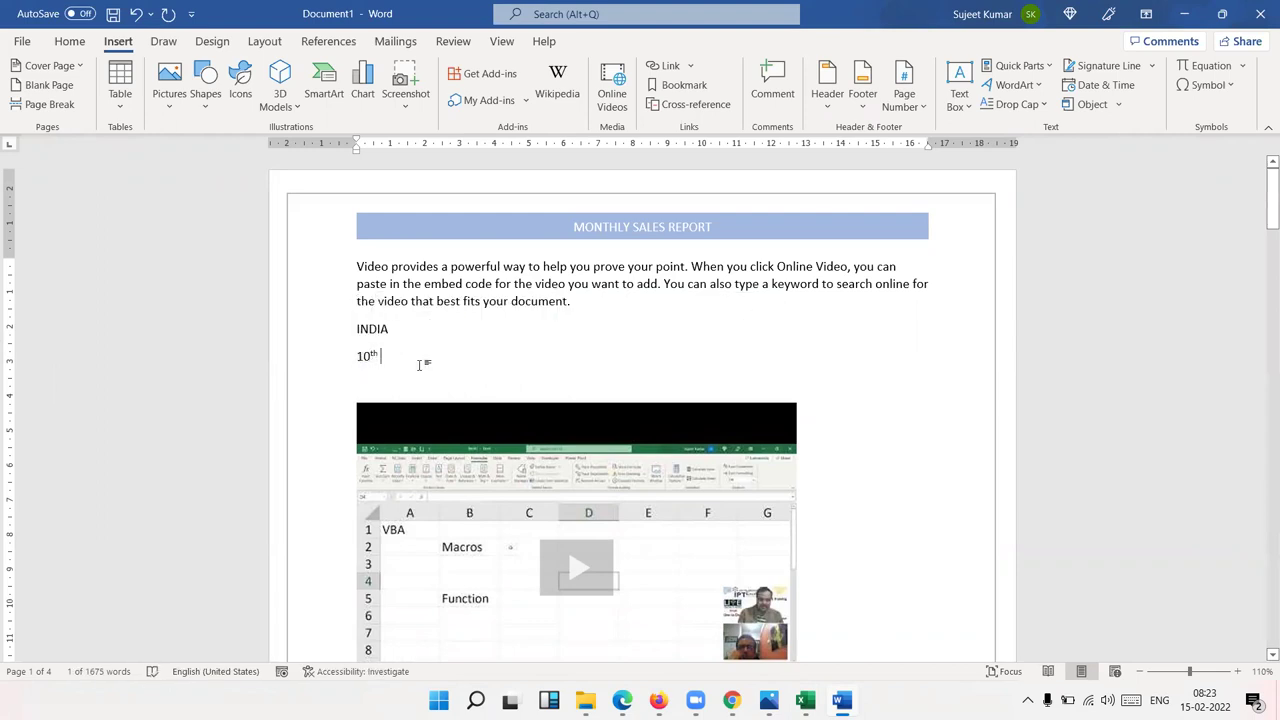
pyautogui.hotkey('alt', 'Tab')
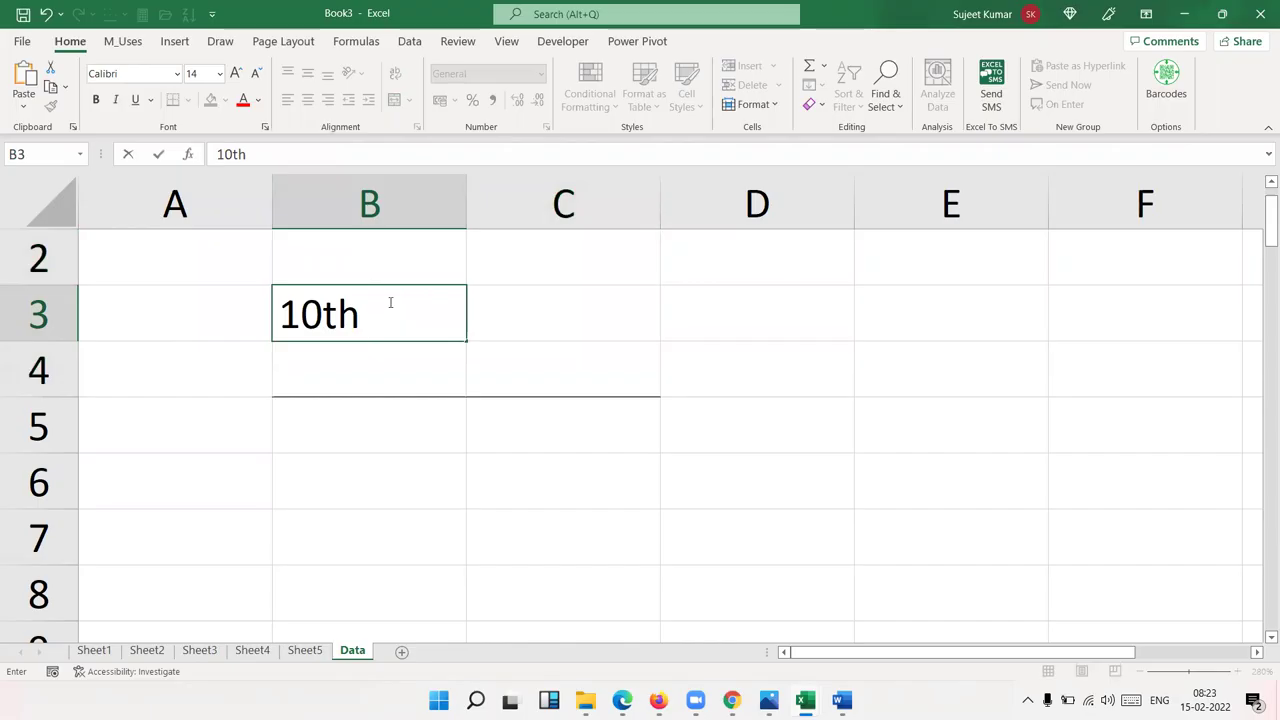
# Format the th of 10th in B3 as superscript through Format Cells
pyautogui.moveTo(324, 312); pyautogui.dragTo(359, 316)
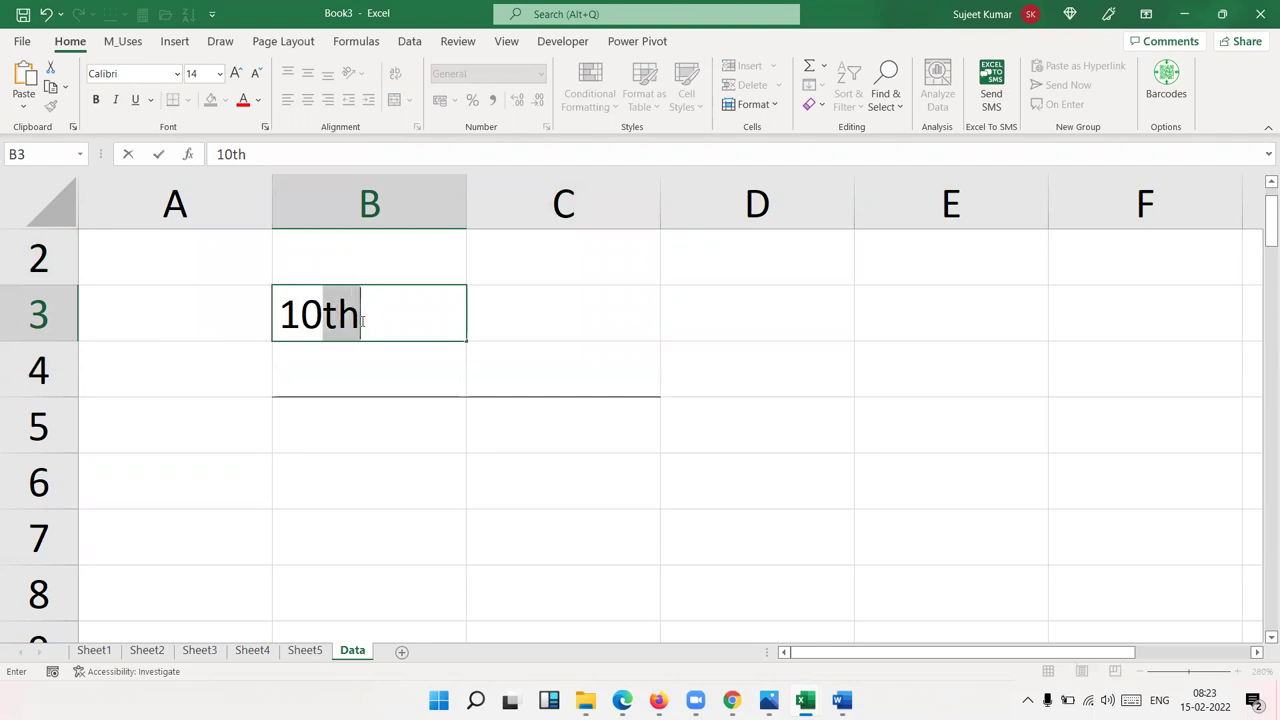
pyautogui.rightClick(347, 316)
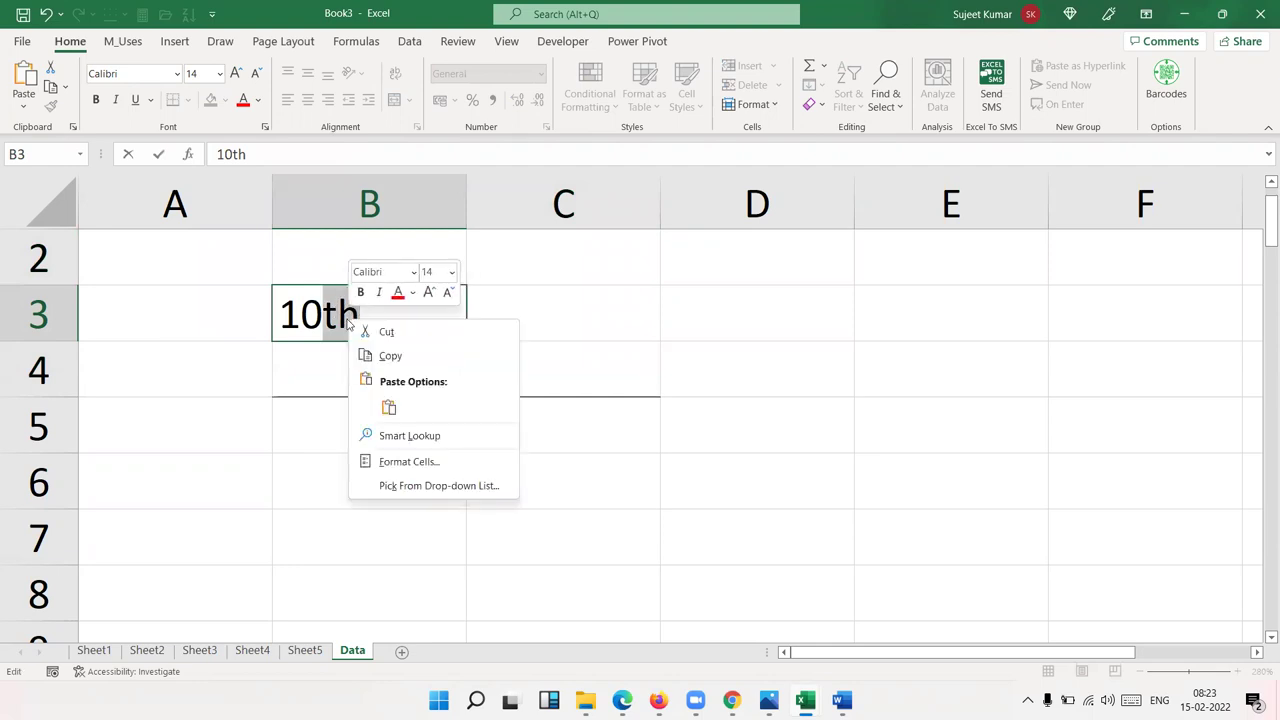
pyautogui.click(407, 462)
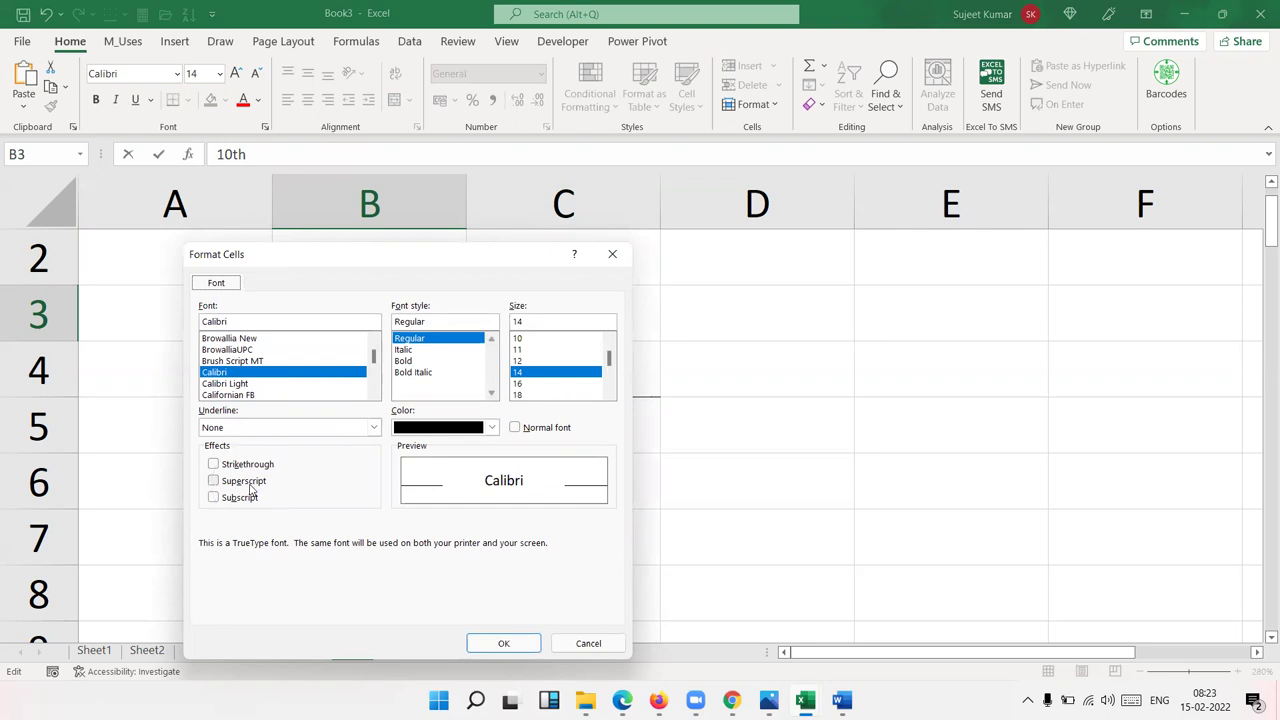
pyautogui.click(250, 484)
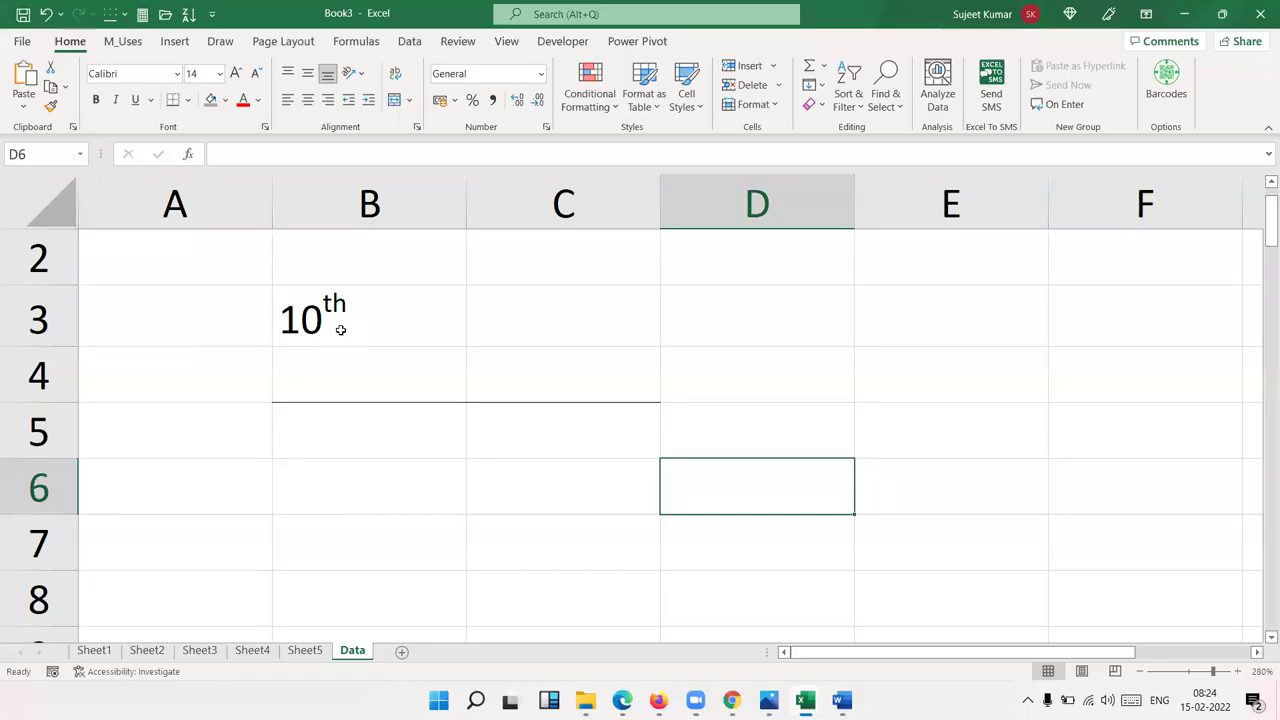
pyautogui.click(349, 338)
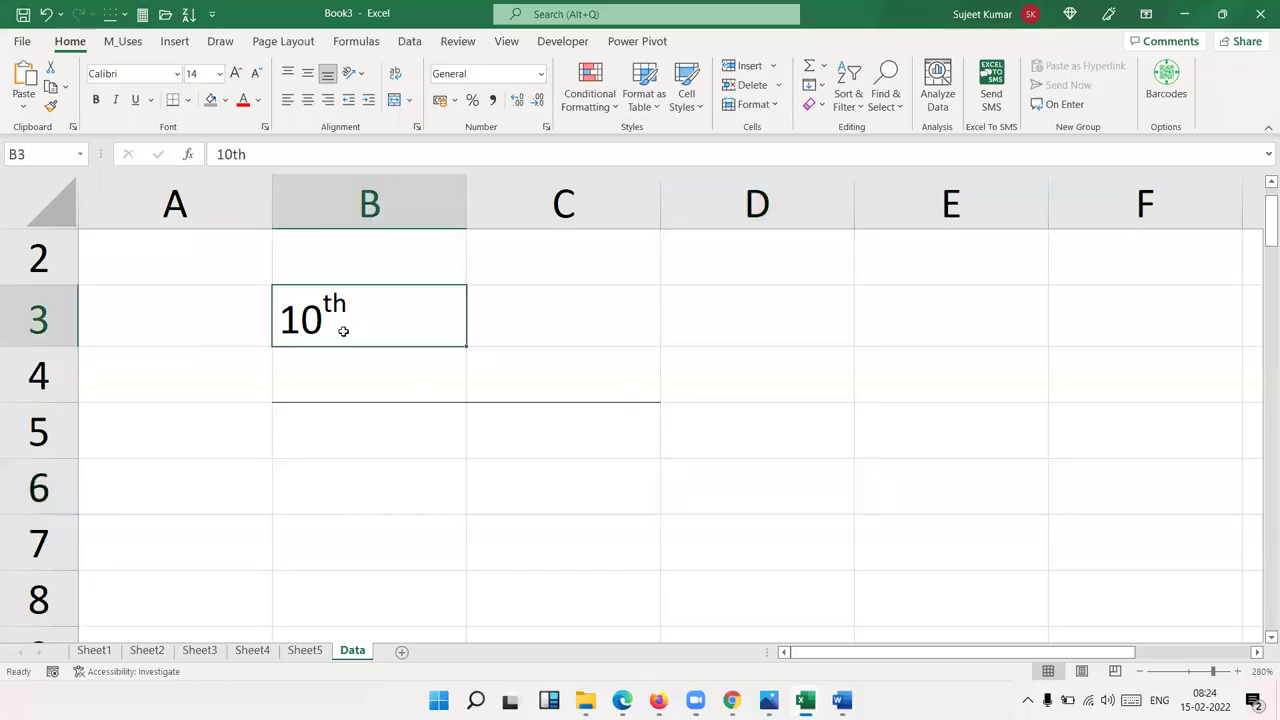
pyautogui.click(332, 358)
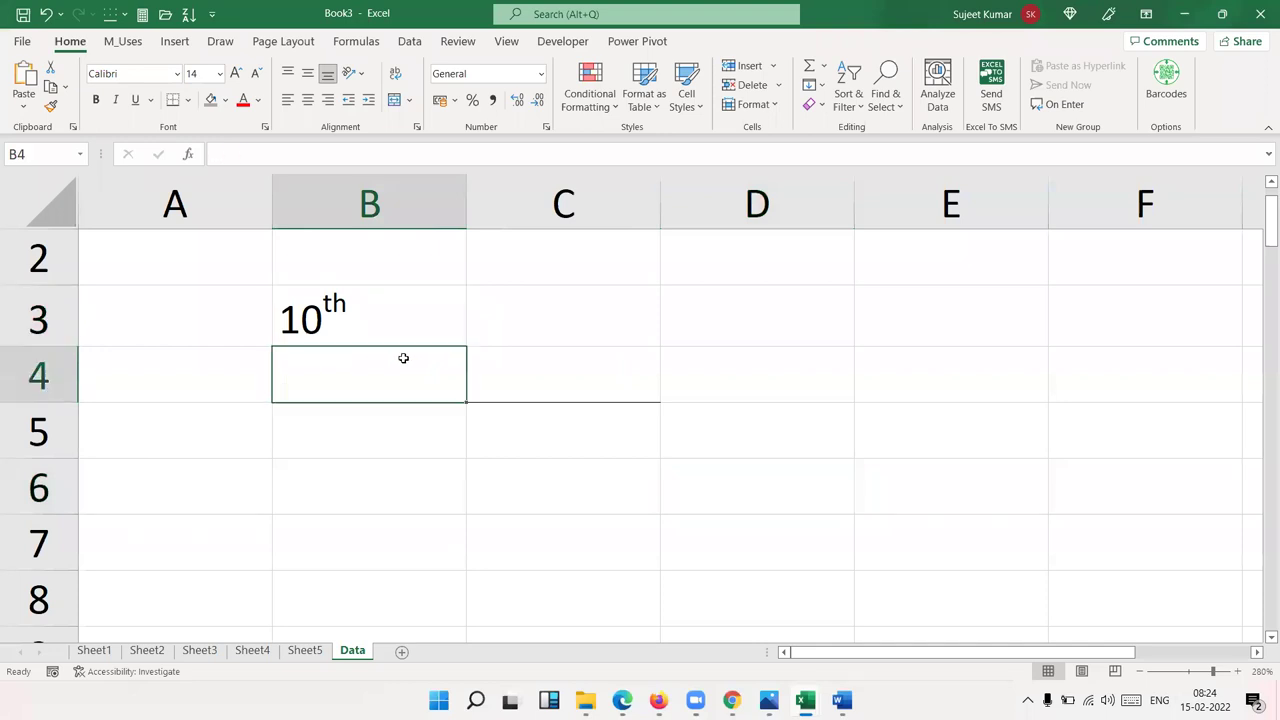
pyautogui.hotkey('ctrl', 'z')
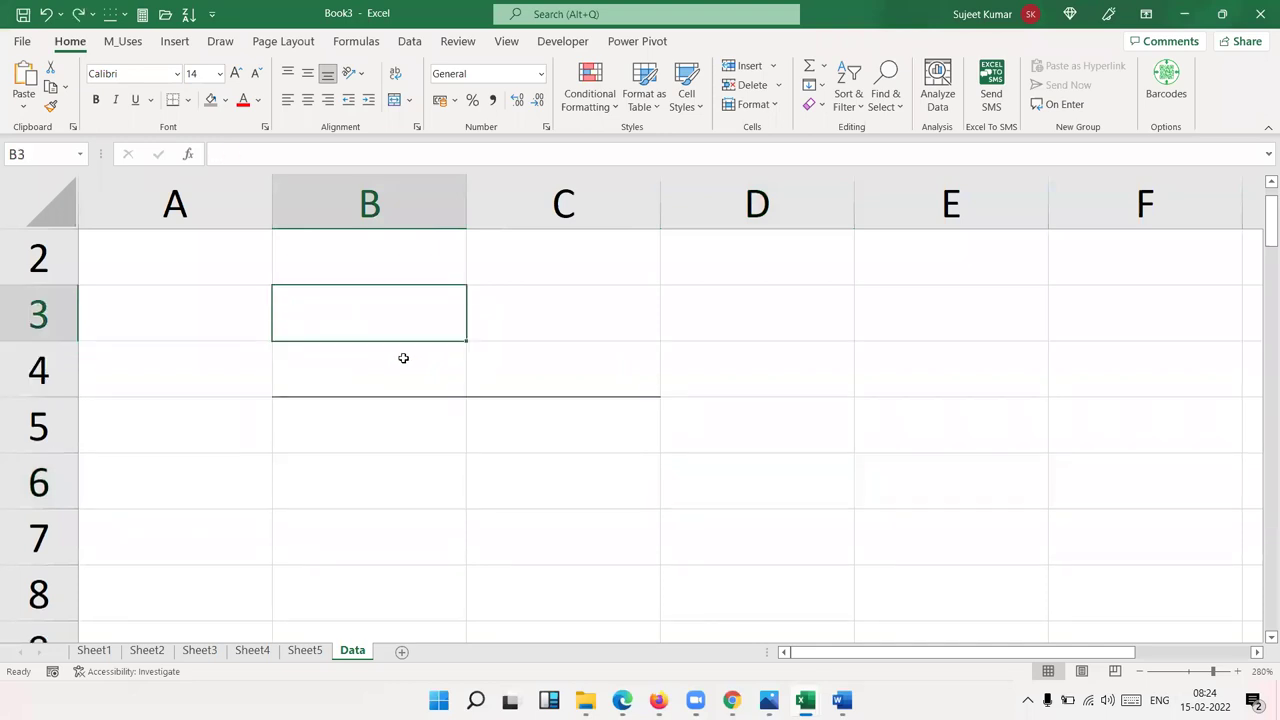
pyautogui.write('10')
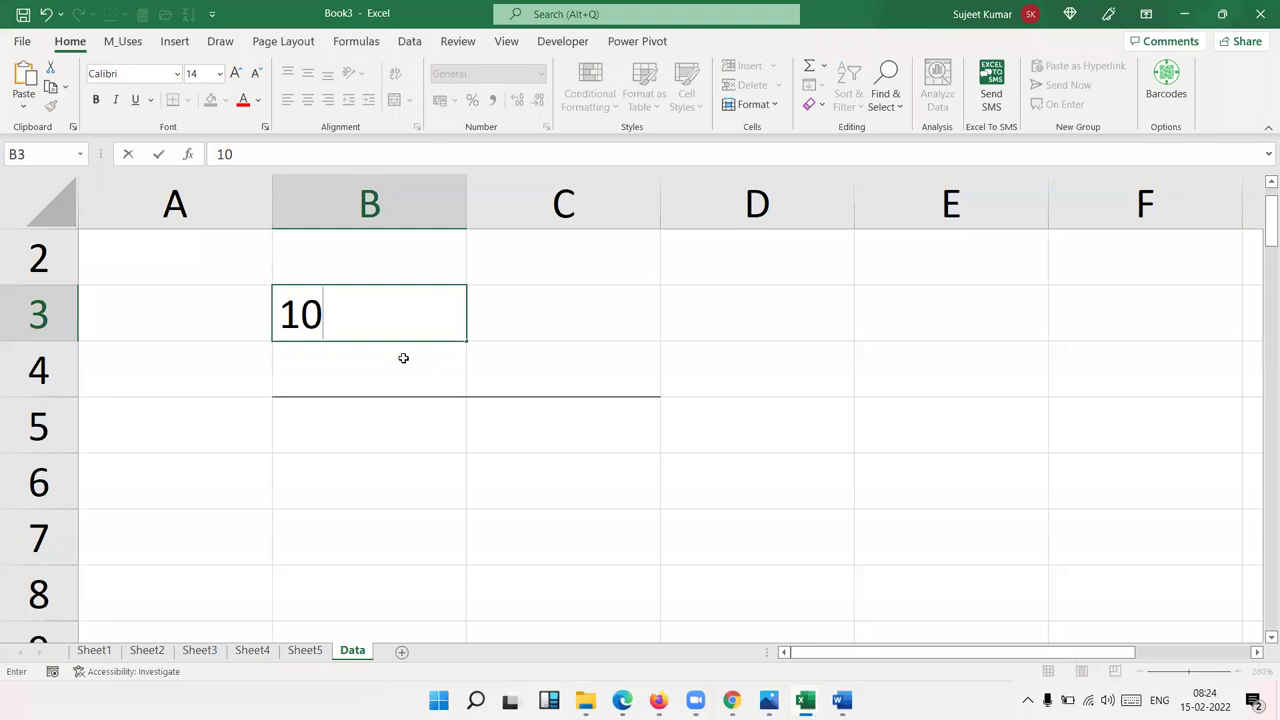
pyautogui.write('th')
pyautogui.click(478, 390)
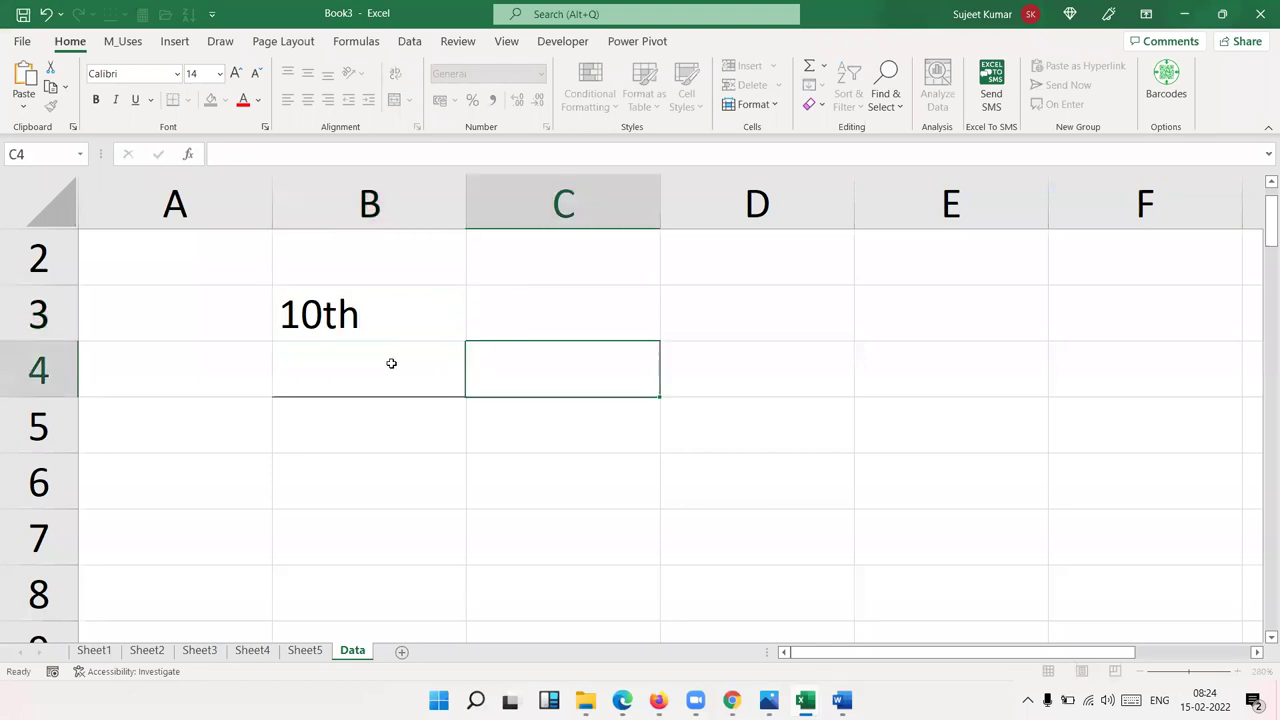
pyautogui.doubleClick(333, 312)
pyautogui.moveTo(322, 309); pyautogui.dragTo(357, 311)
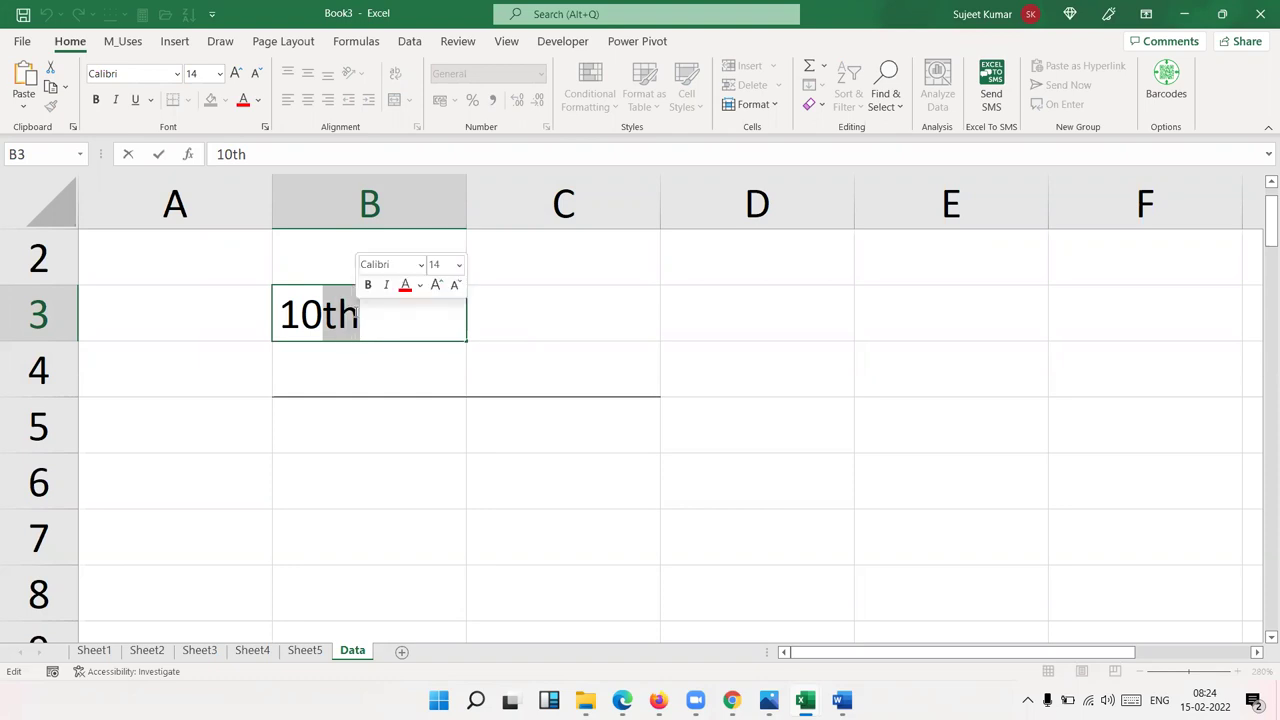
pyautogui.rightClick(355, 313)
pyautogui.click(418, 455)
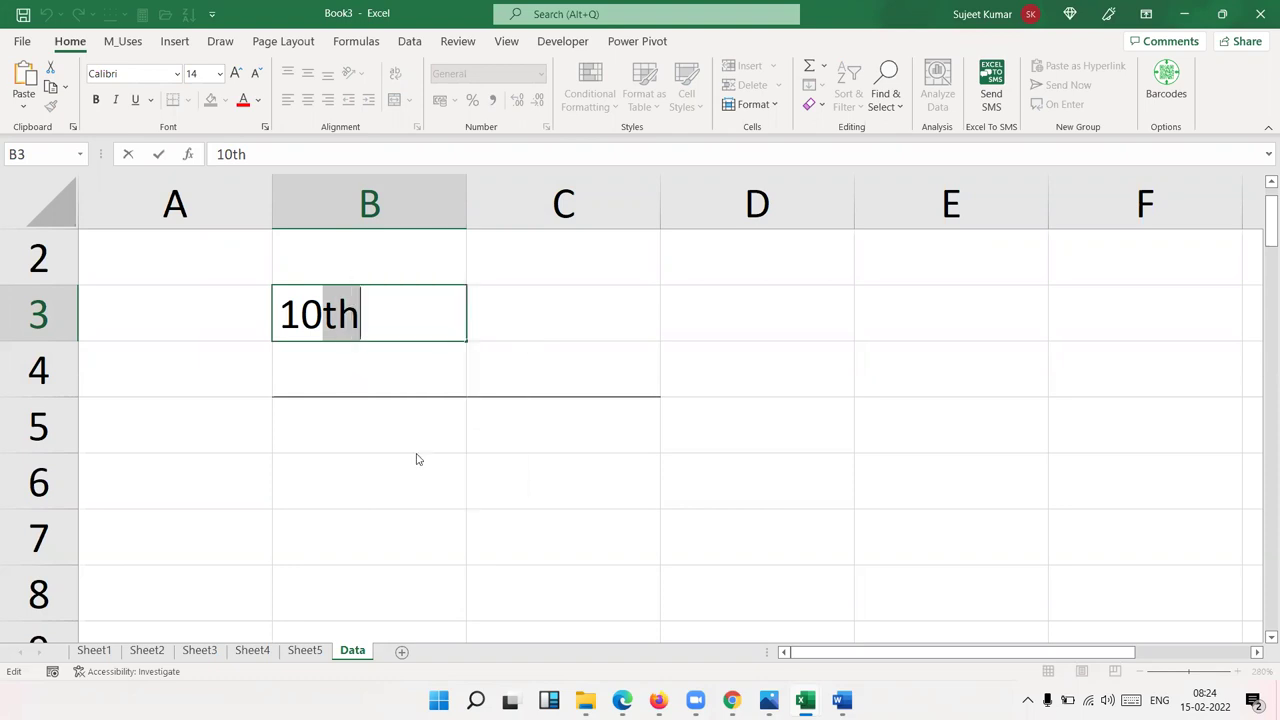
pyautogui.click(262, 473)
pyautogui.moveTo(338, 253); pyautogui.dragTo(729, 219)
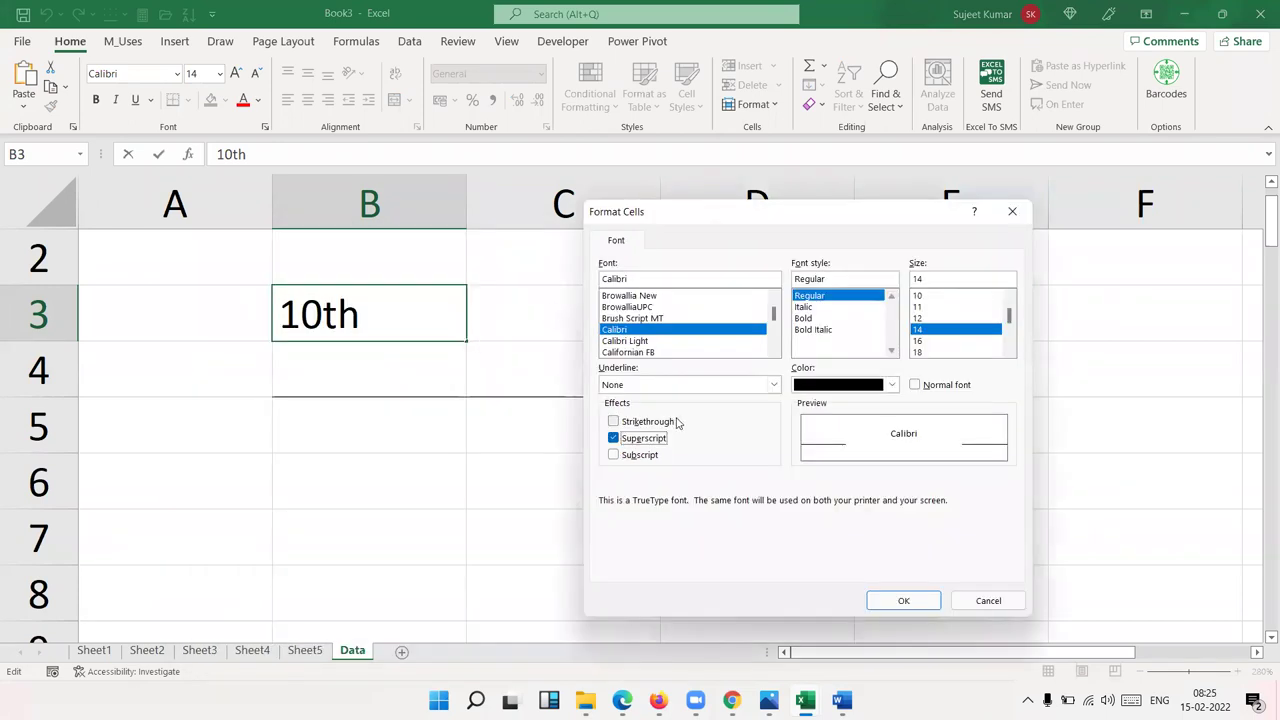
pyautogui.click(899, 604)
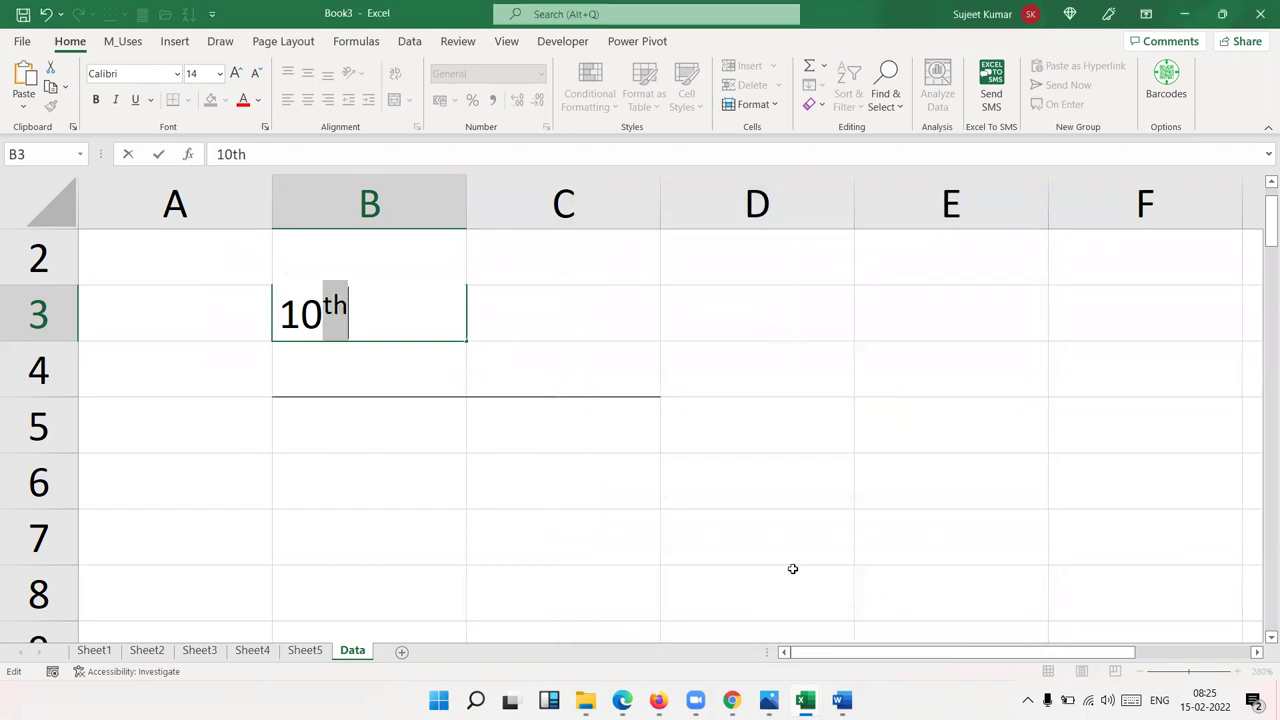
pyautogui.click(376, 444)
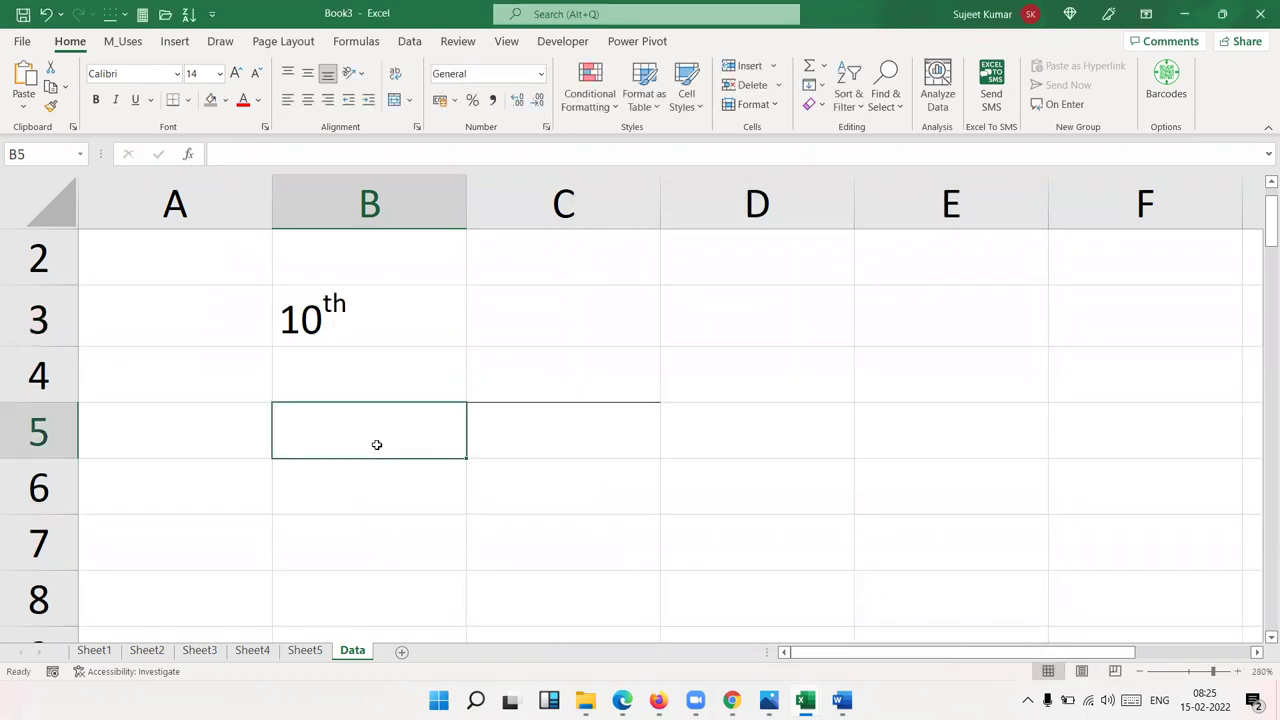
# Enter 10o in cell B4
pyautogui.click(368, 392)
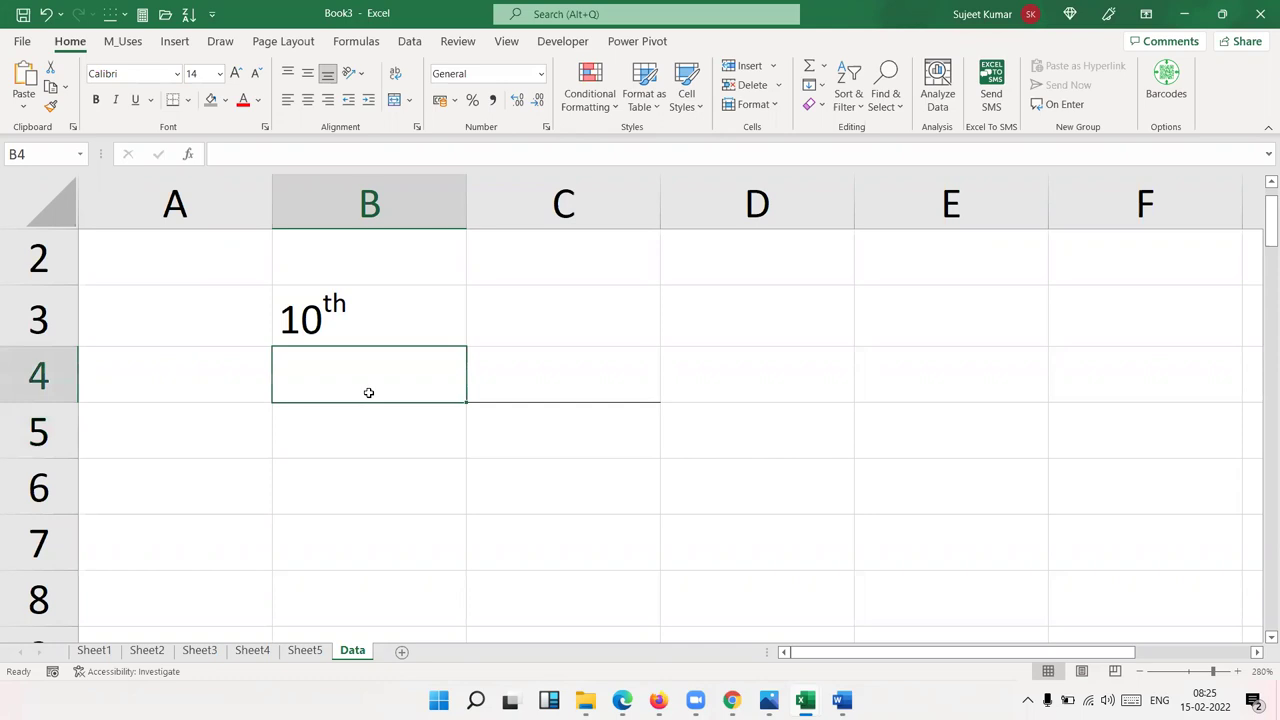
pyautogui.write('10')
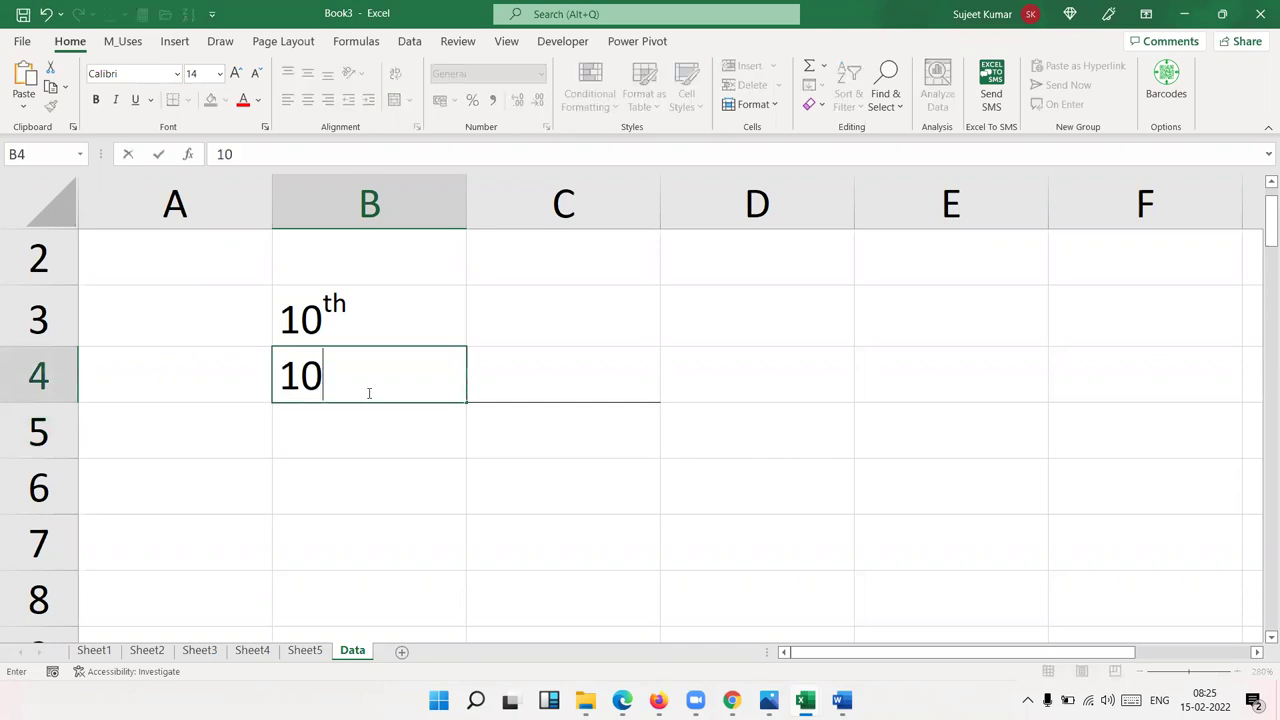
pyautogui.write('o')
pyautogui.click(371, 417)
# Make the o in B4 superscript so it reads like 10°
pyautogui.click(355, 392)
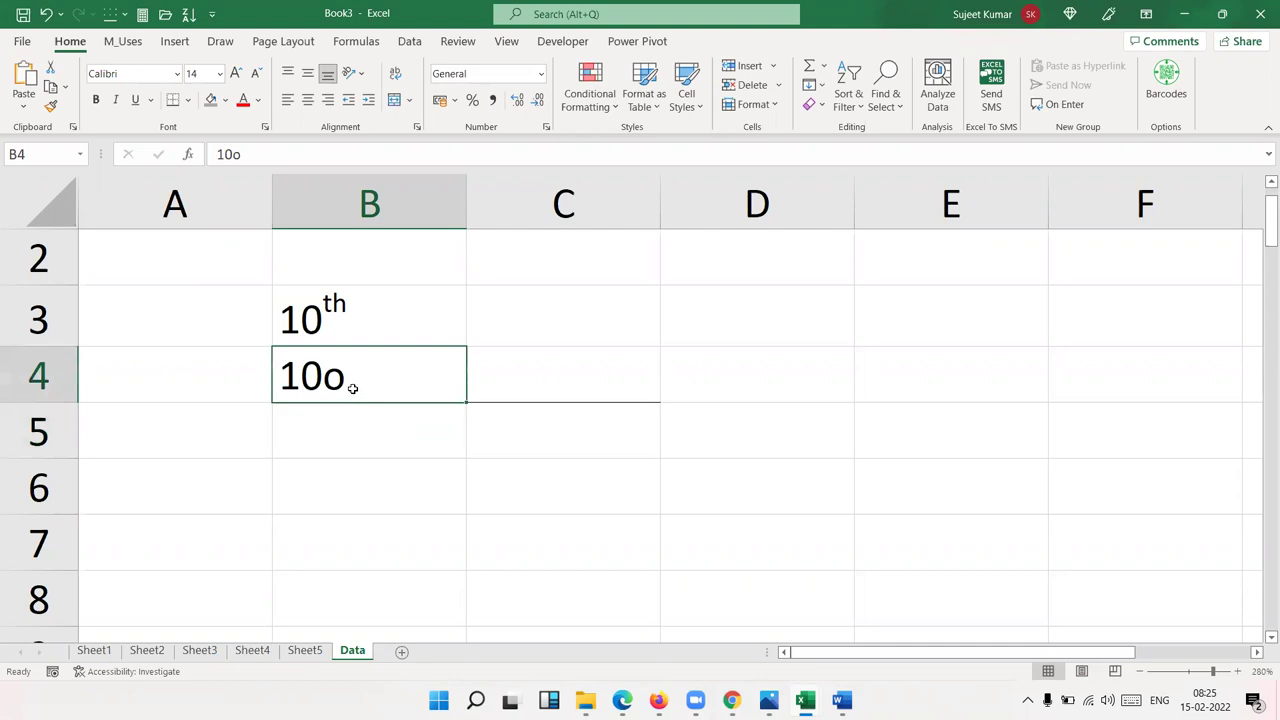
pyautogui.doubleClick(345, 382)
pyautogui.moveTo(327, 378); pyautogui.dragTo(345, 378)
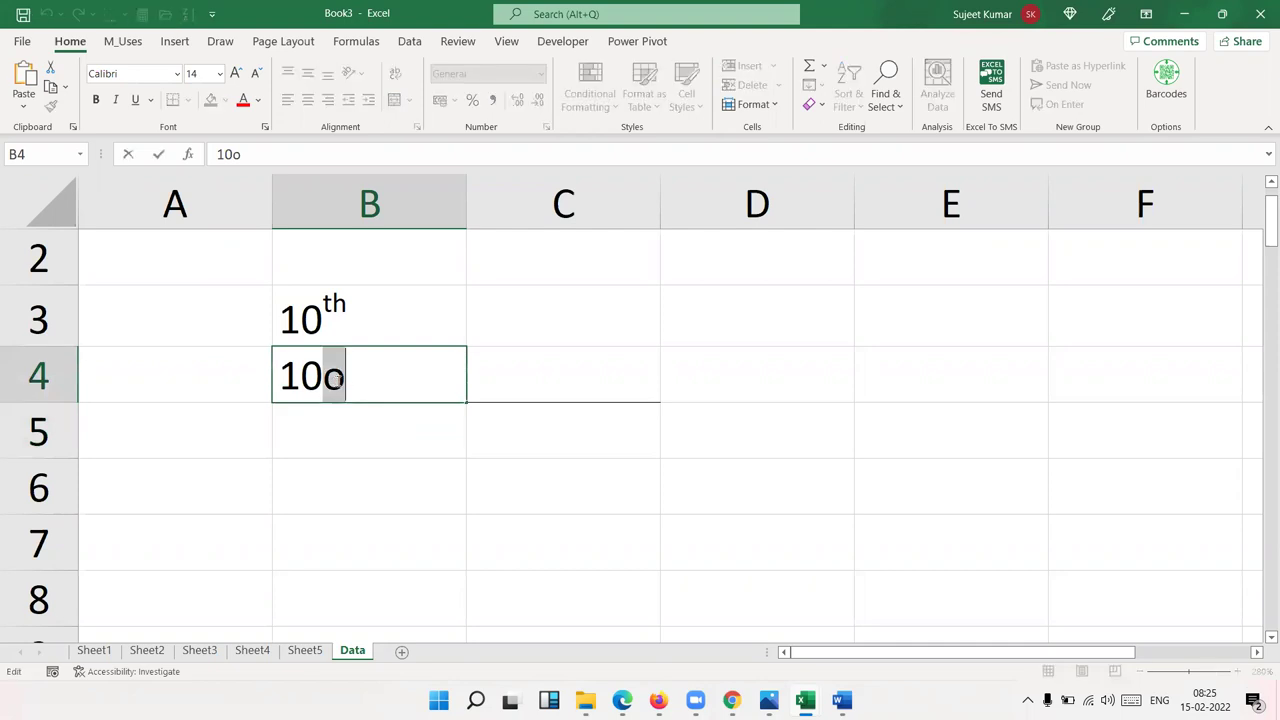
pyautogui.rightClick(340, 381)
pyautogui.click(374, 525)
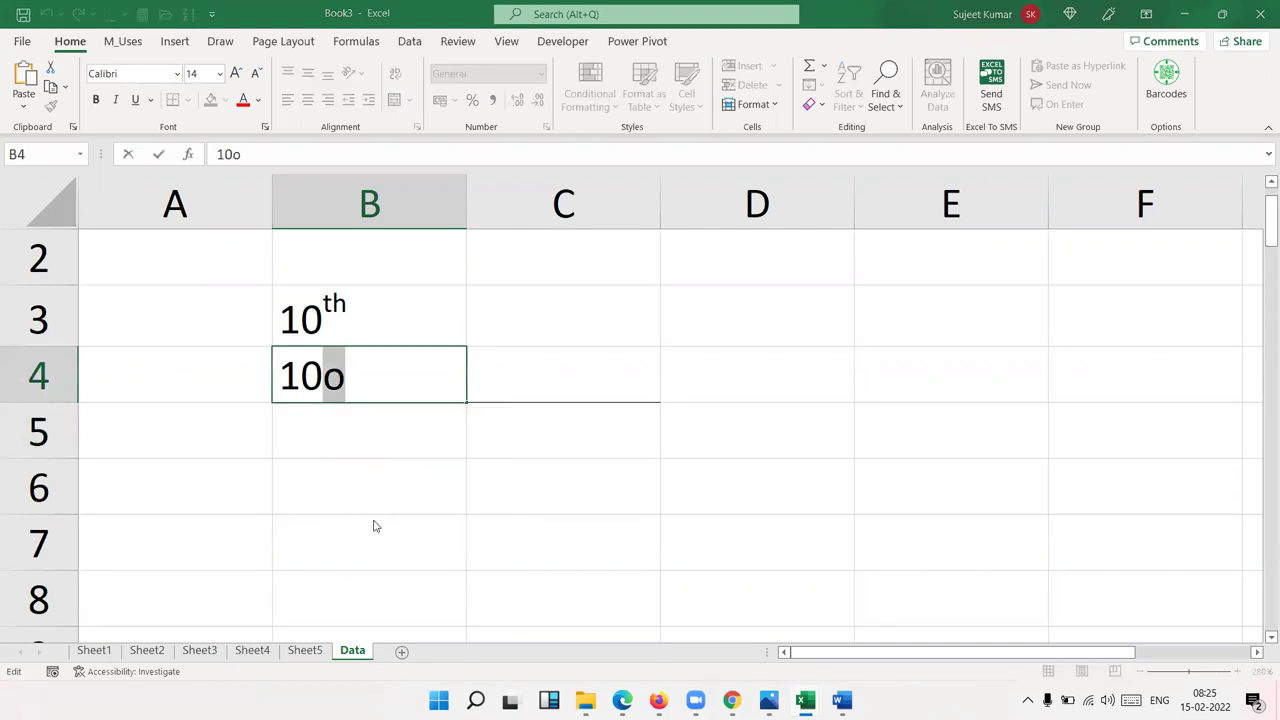
pyautogui.click(213, 495)
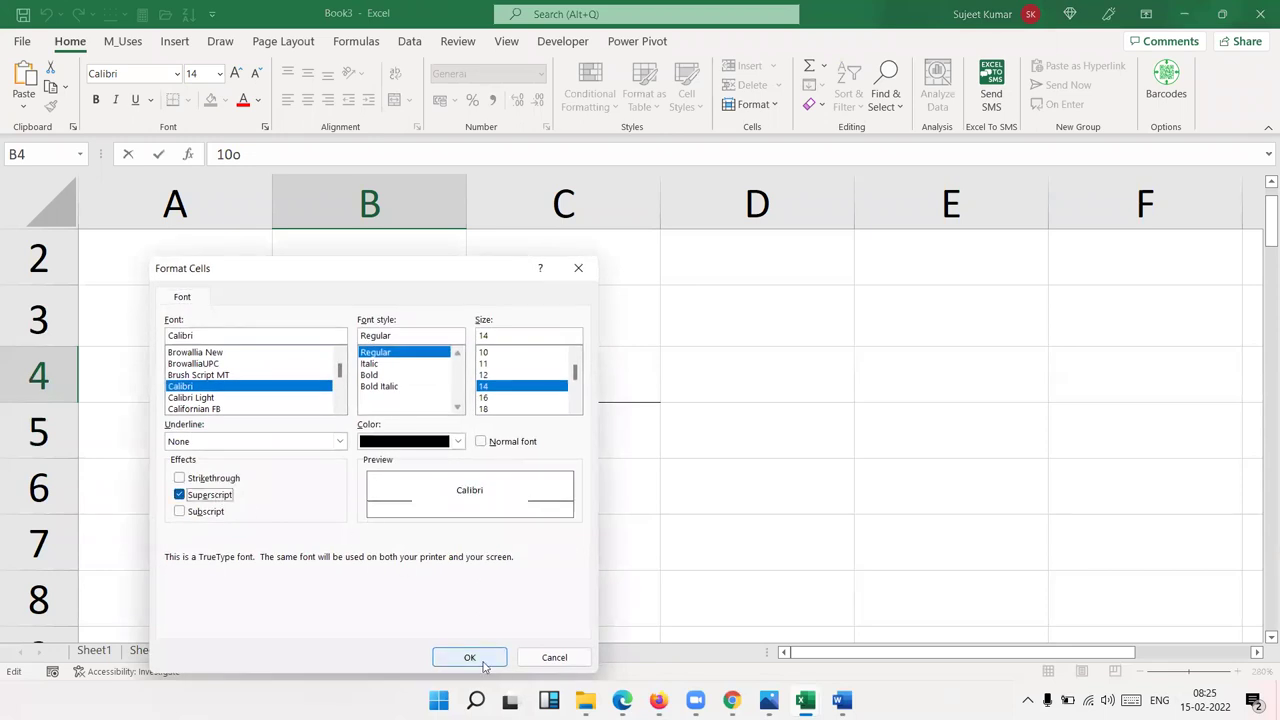
pyautogui.click(485, 660)
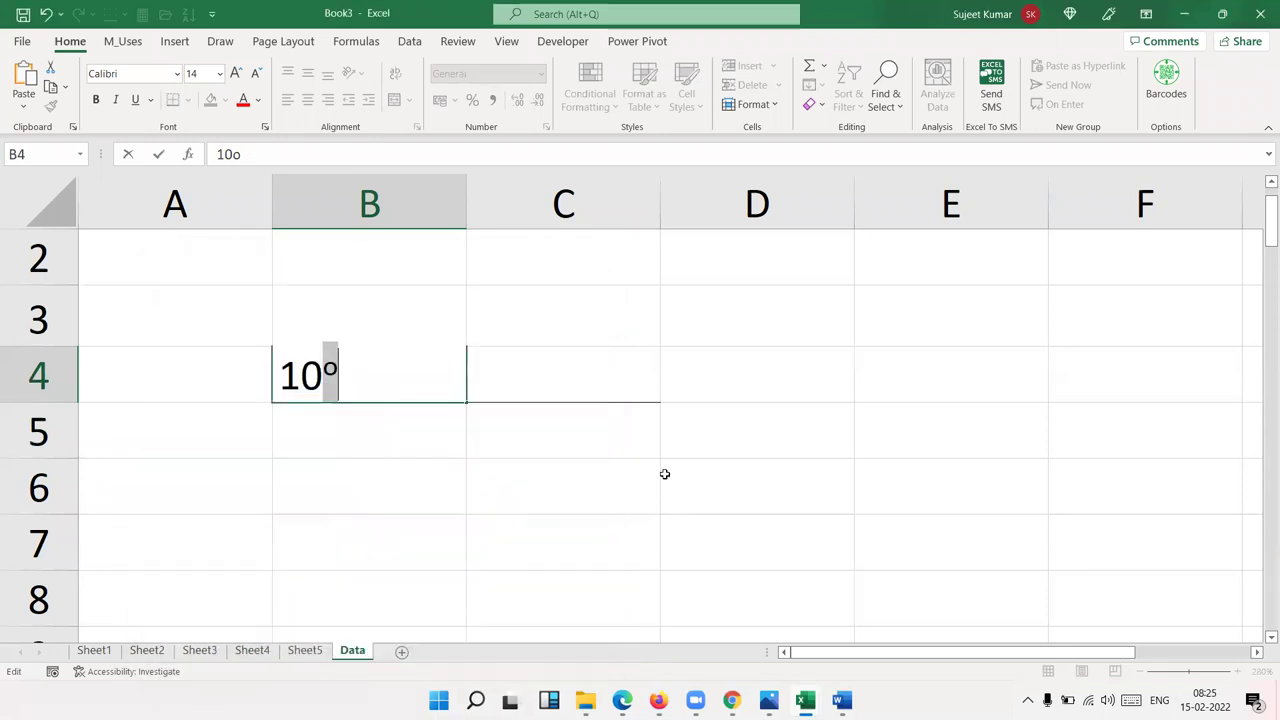
pyautogui.click(380, 442)
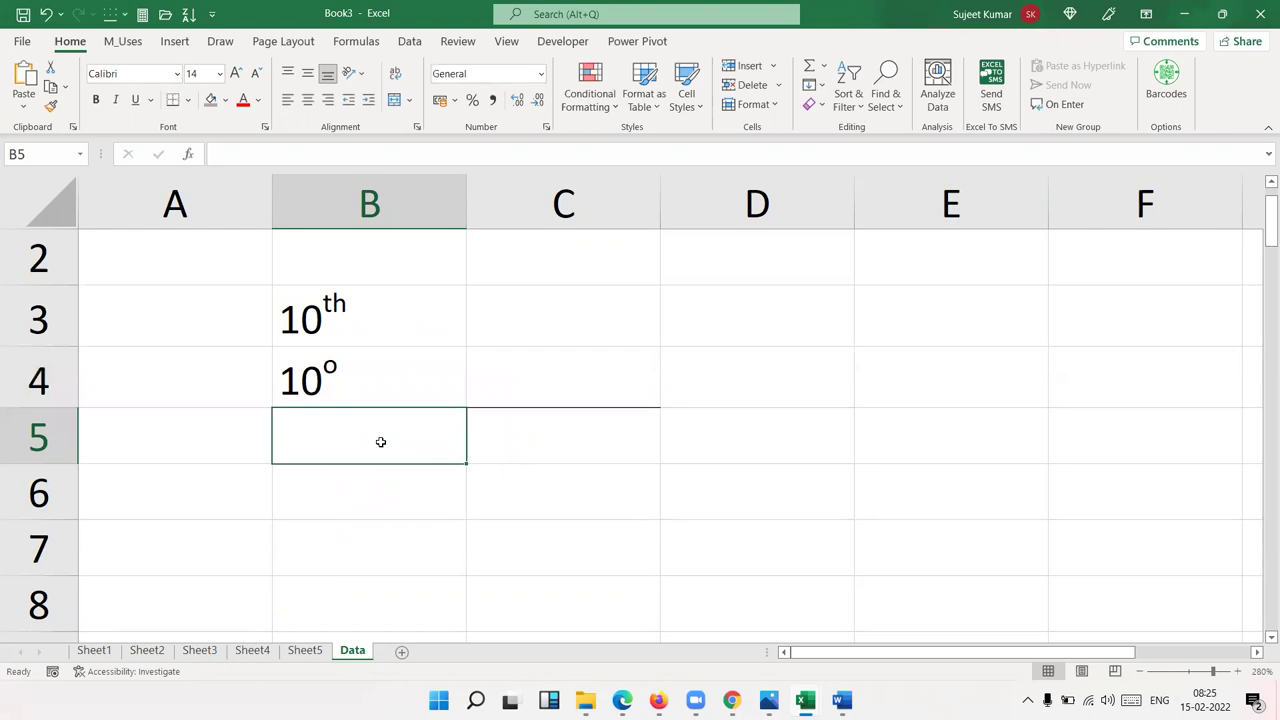
# Enter 102 in B5 with the 2 formatted superscript and commit it
pyautogui.write('102')
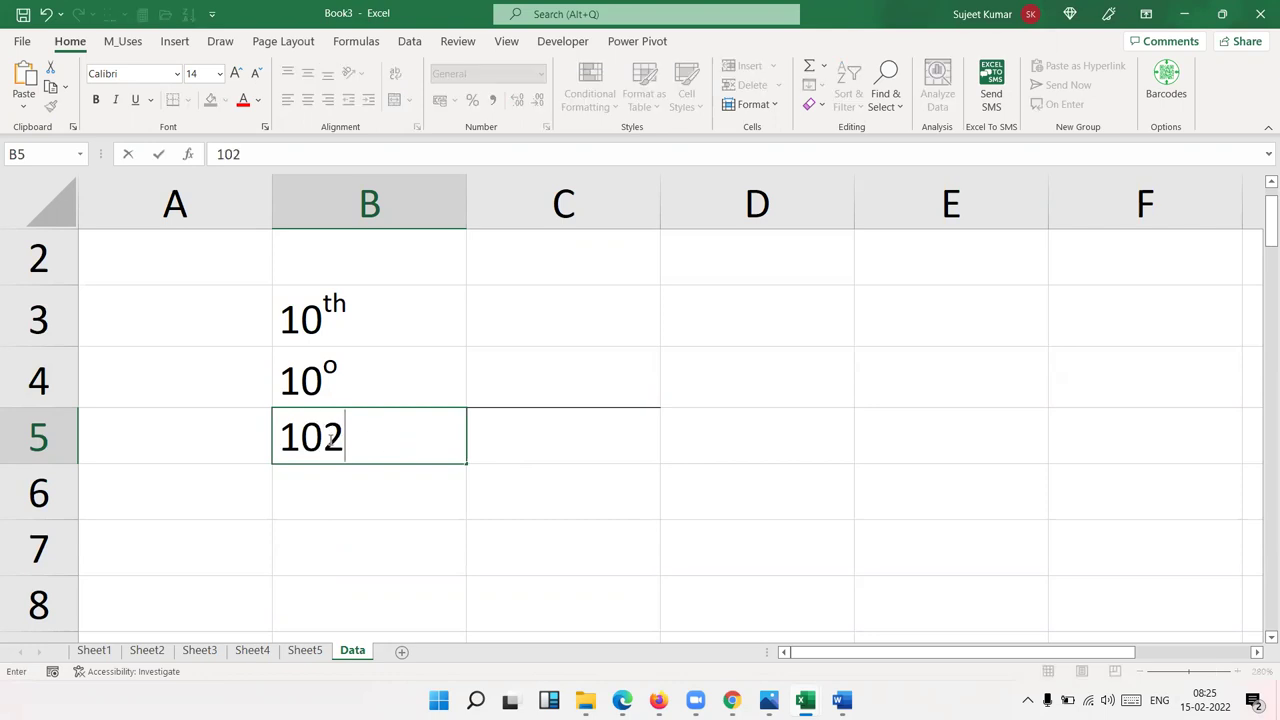
pyautogui.moveTo(331, 441); pyautogui.dragTo(344, 441)
pyautogui.rightClick(341, 437)
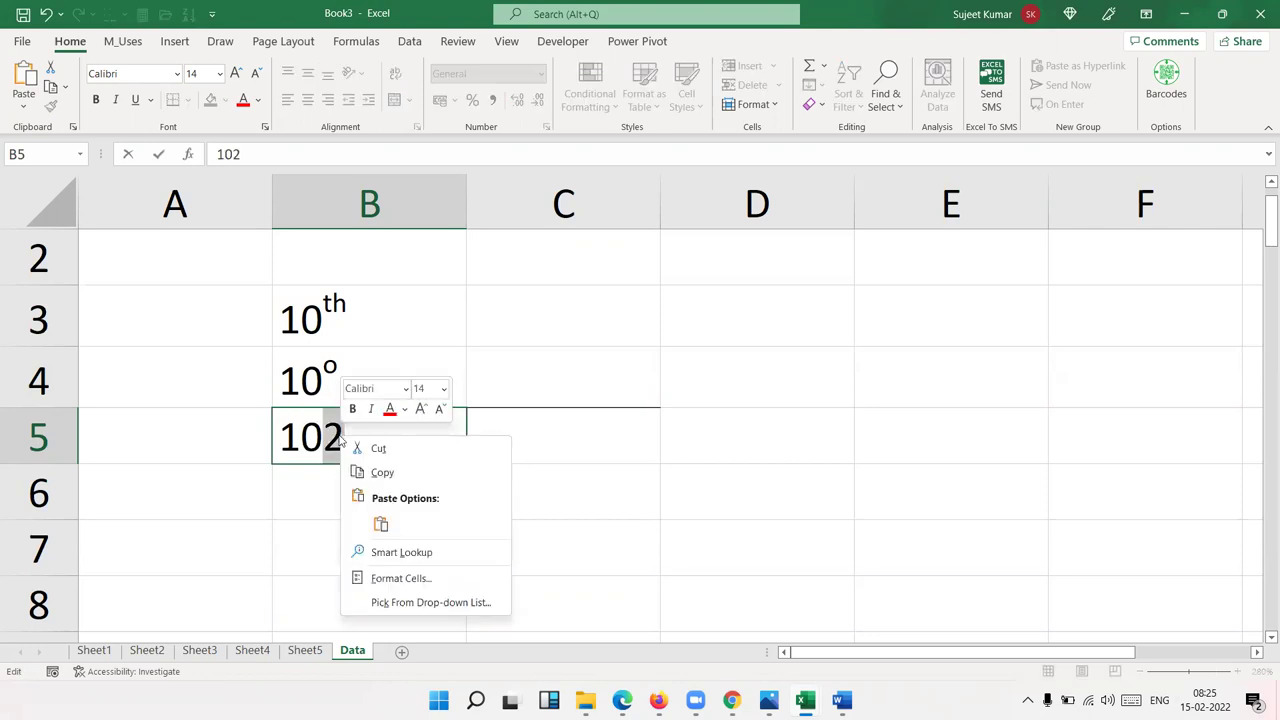
pyautogui.click(398, 578)
pyautogui.click(250, 495)
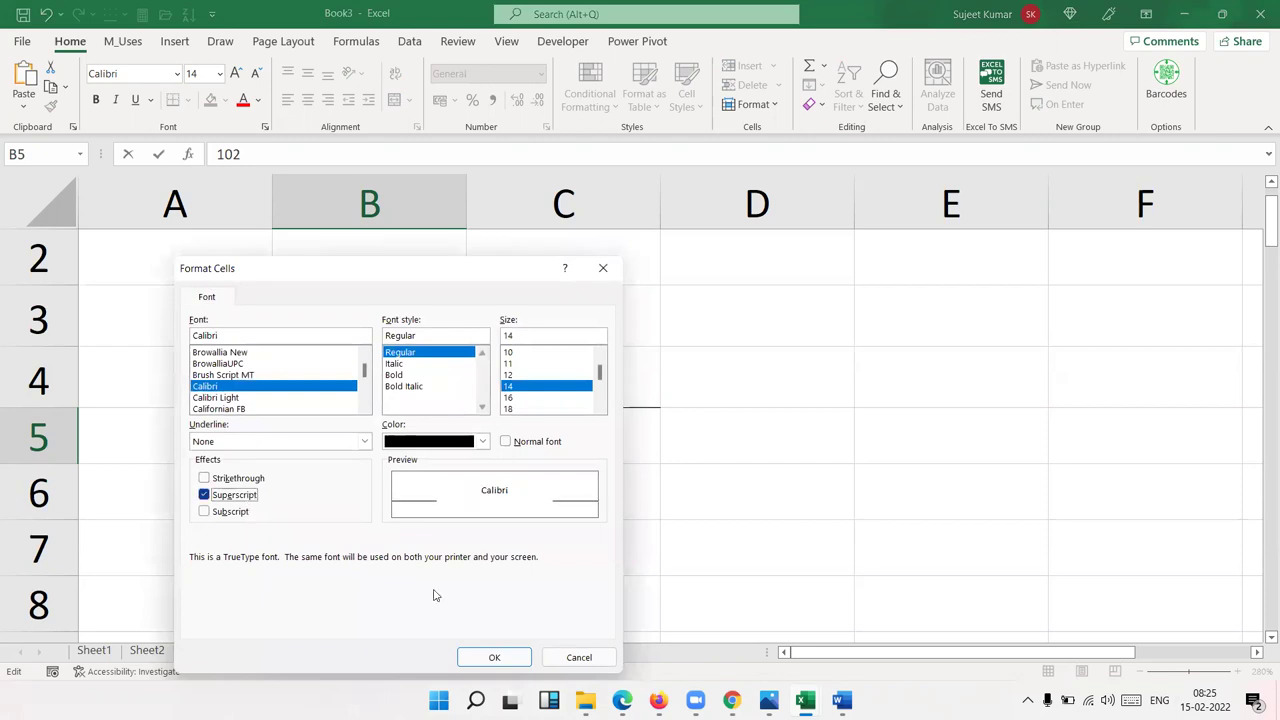
pyautogui.click(492, 657)
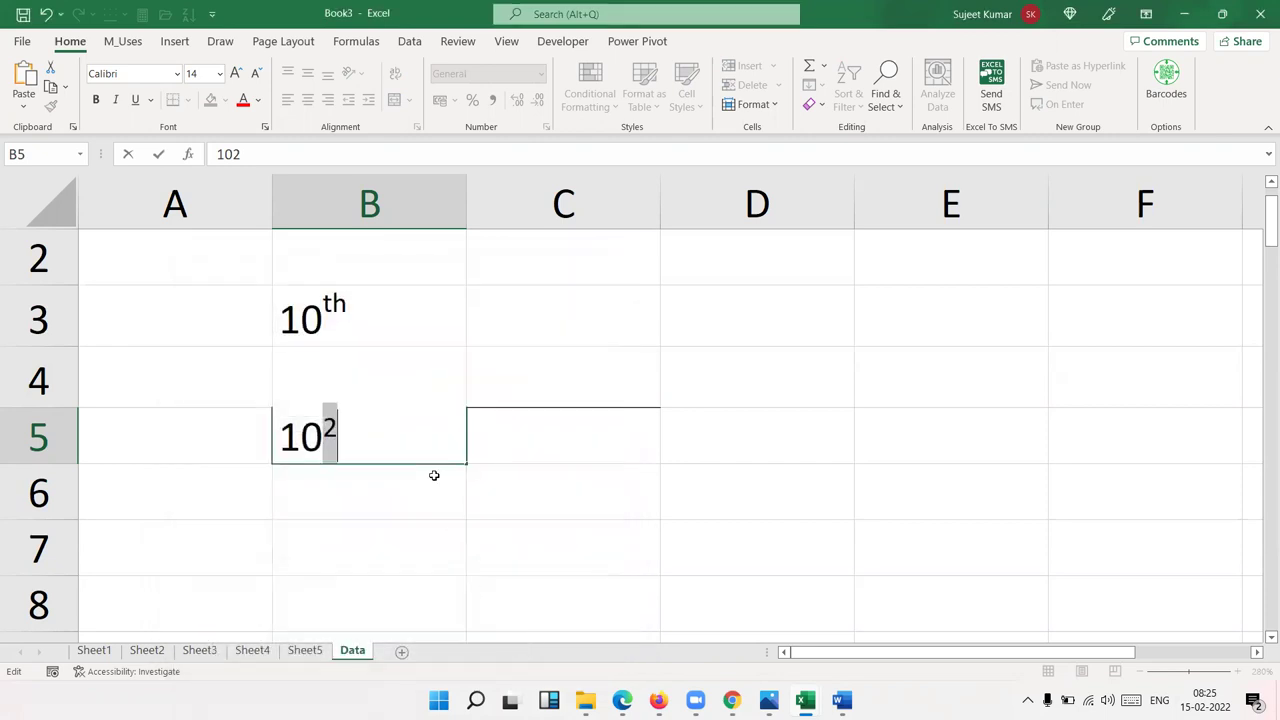
pyautogui.click(404, 438)
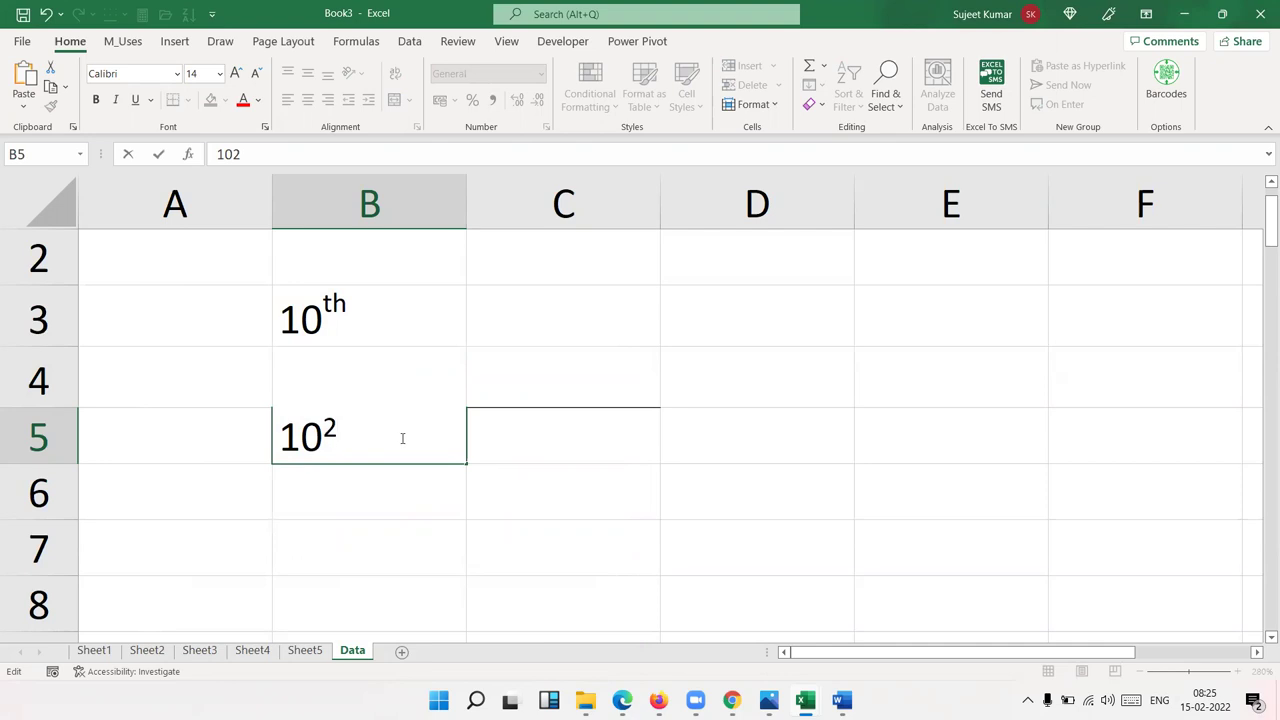
pyautogui.press('Return')
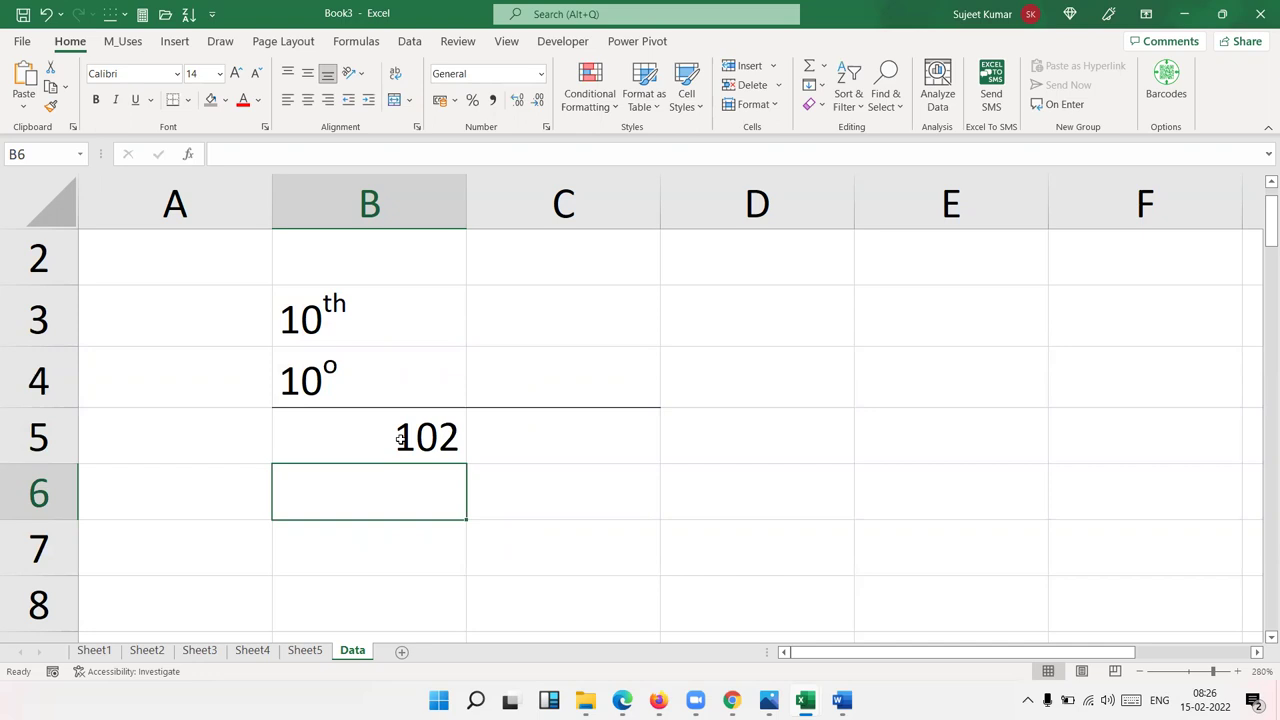
# Enter '102 as text in cell B6 and reopen it for editing
pyautogui.write("'")
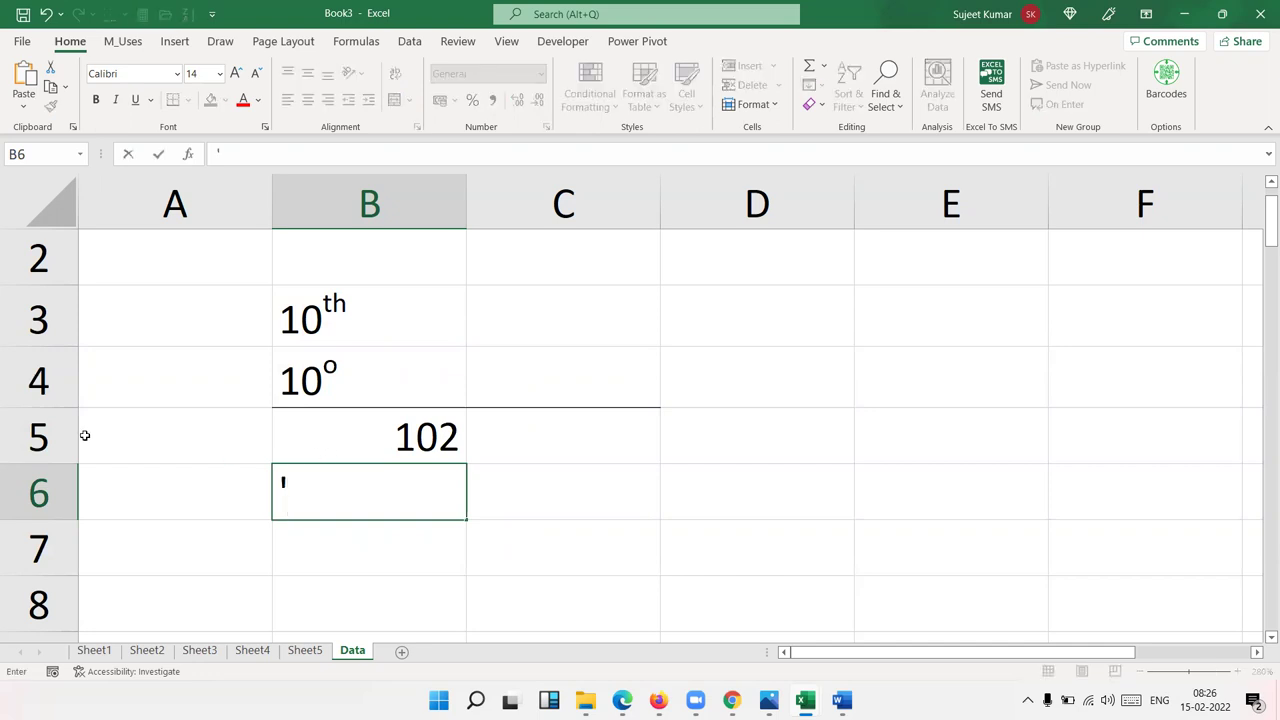
pyautogui.write('102')
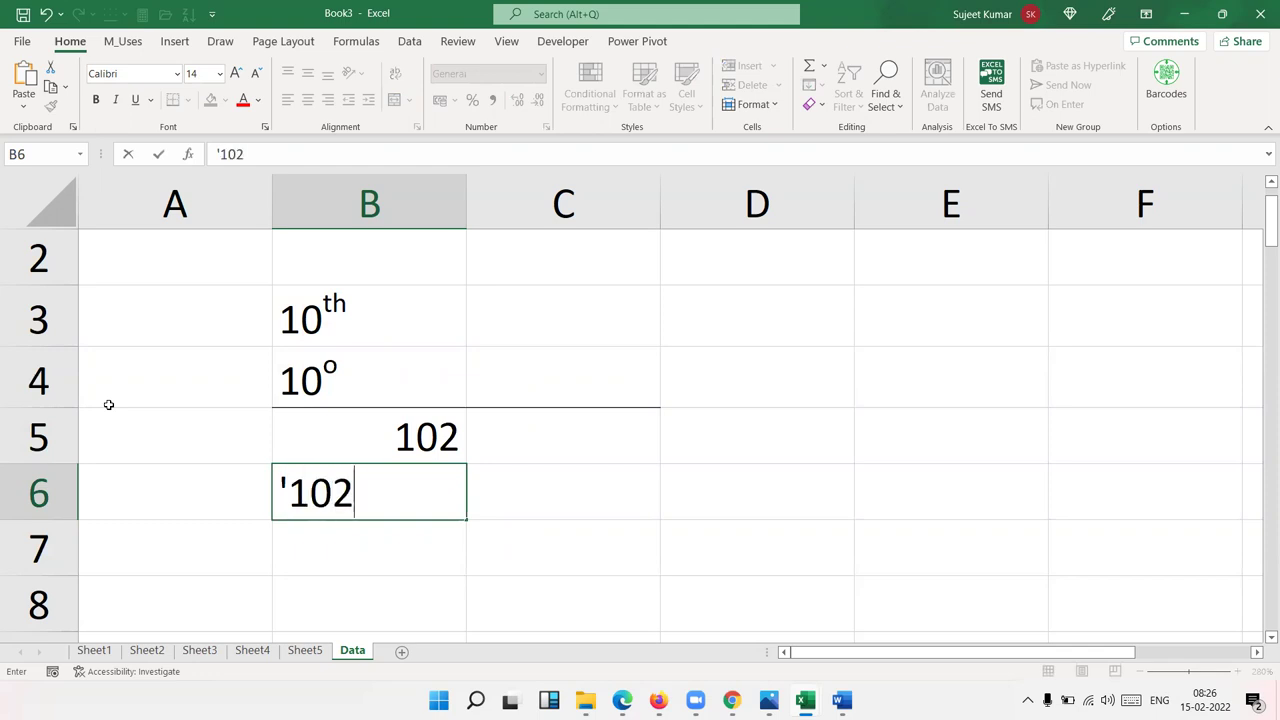
pyautogui.click(140, 482)
pyautogui.click(352, 496)
pyautogui.doubleClick(352, 496)
# Superscript the final 2 in B6 to show 10², then select B3:B6 to compare
pyautogui.moveTo(334, 495); pyautogui.dragTo(351, 497)
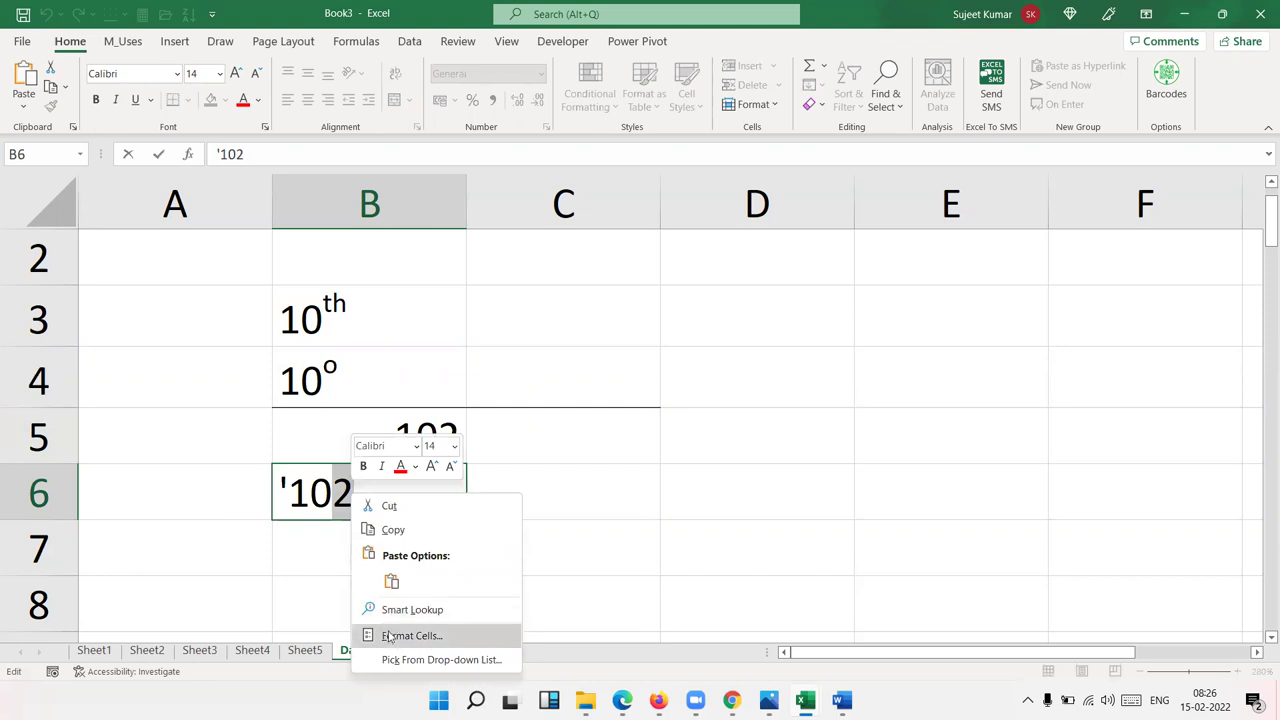
pyautogui.click(405, 635)
pyautogui.click(196, 494)
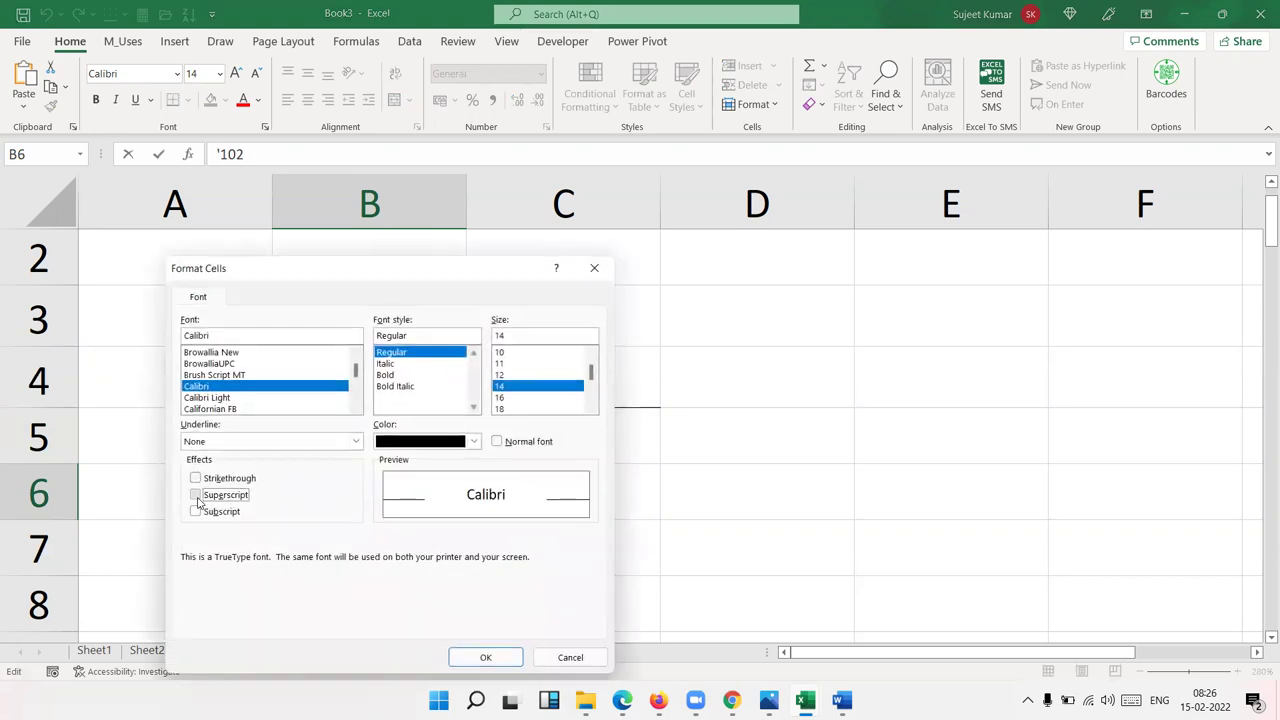
pyautogui.click(490, 657)
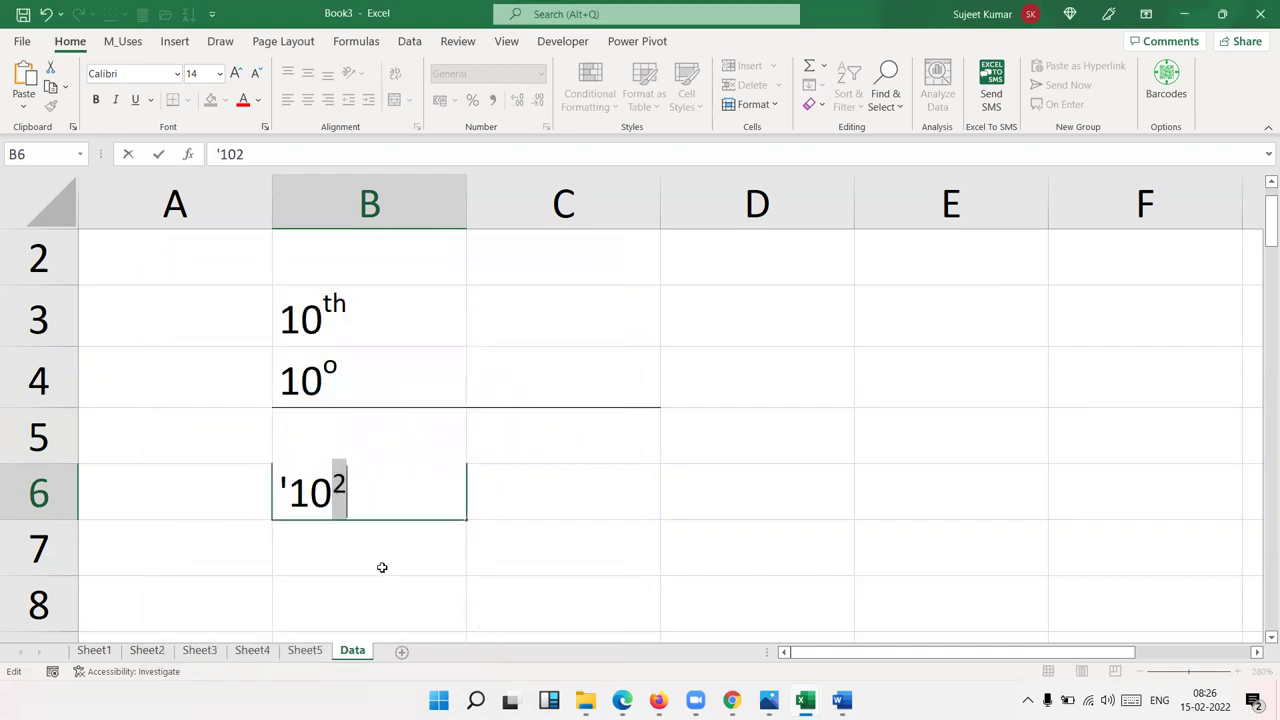
pyautogui.click(382, 567)
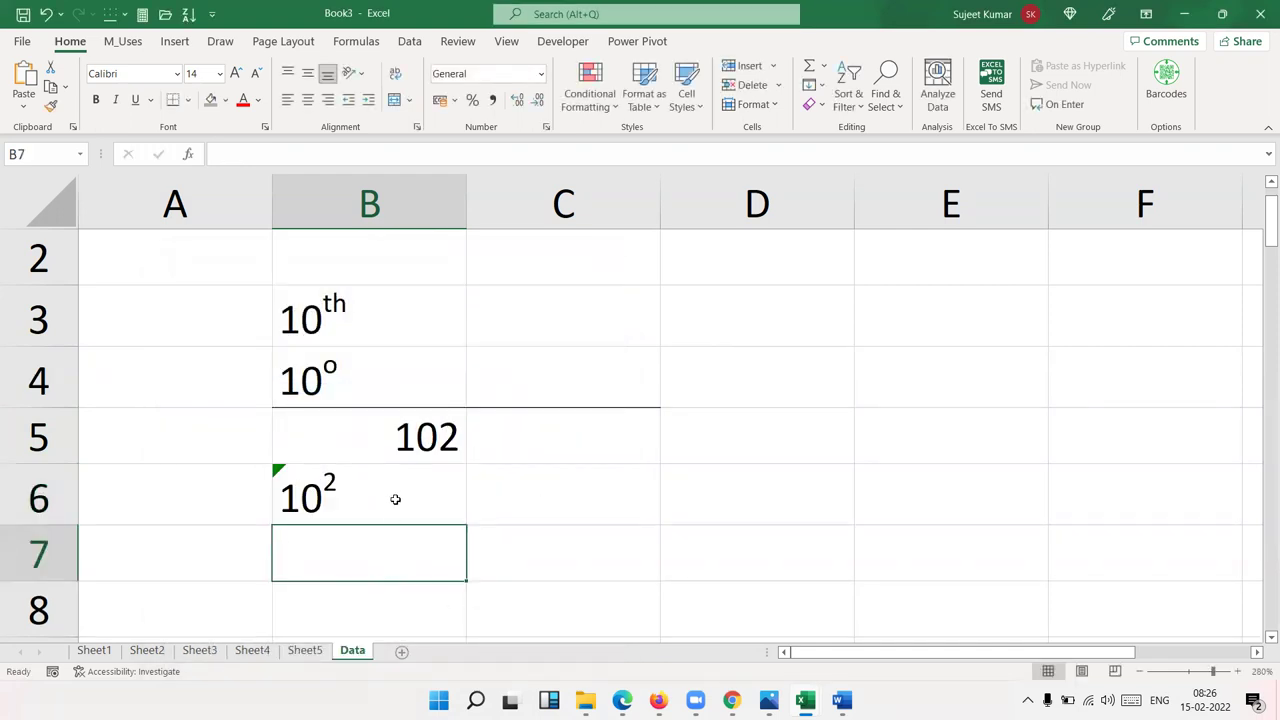
pyautogui.moveTo(394, 494); pyautogui.dragTo(357, 306)
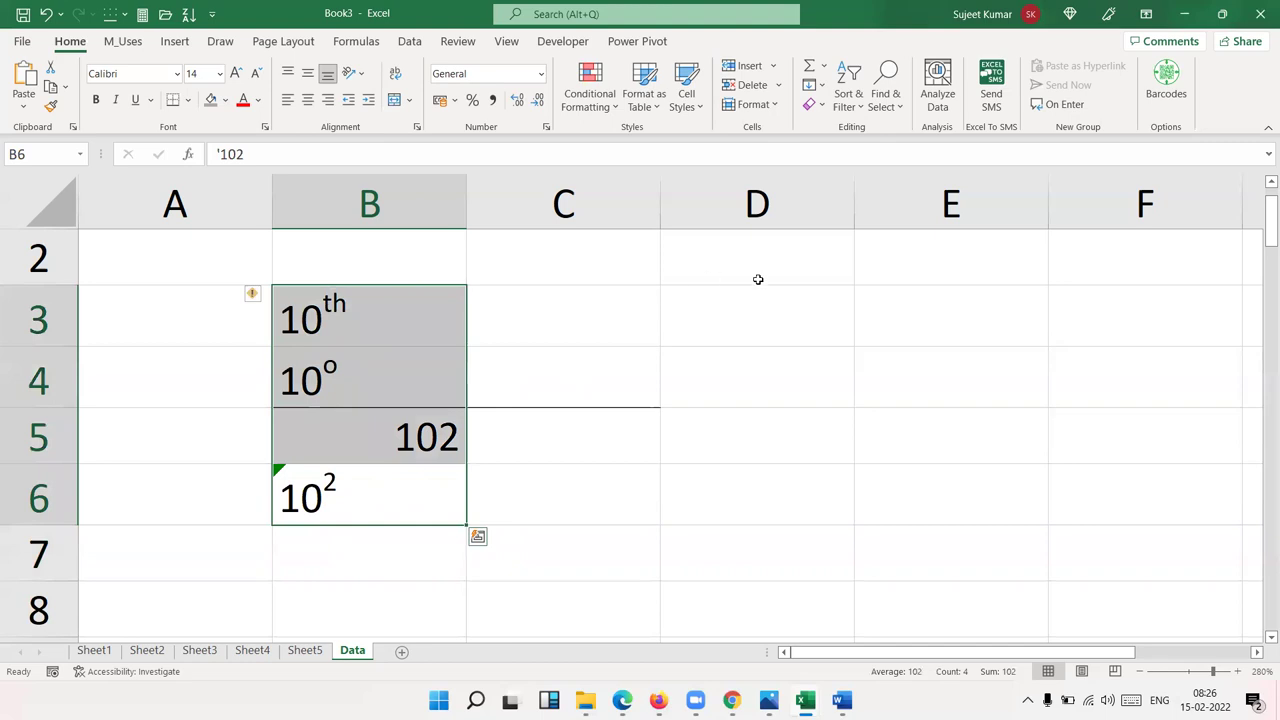
pyautogui.click(766, 275)
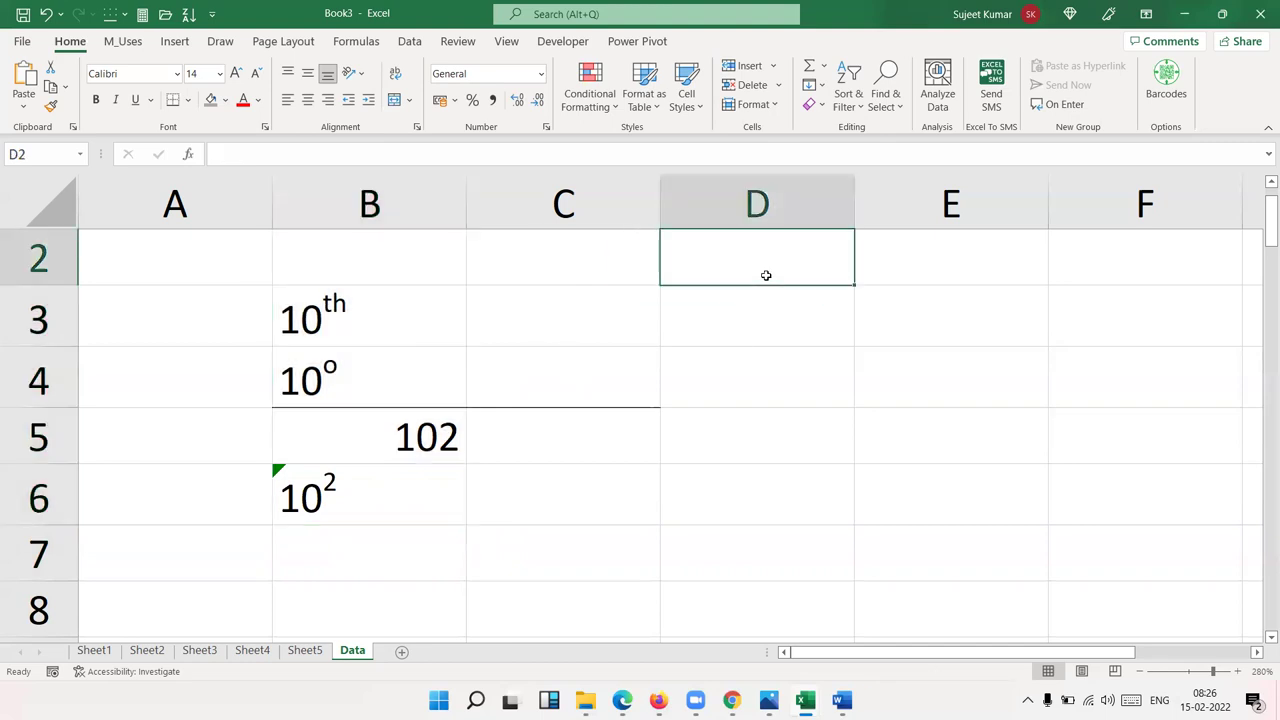
# Enter 10, 32, 62, 25, 25, 32 and 63 down column D starting at D2
pyautogui.write('10')
pyautogui.press('Return')
pyautogui.write('3')
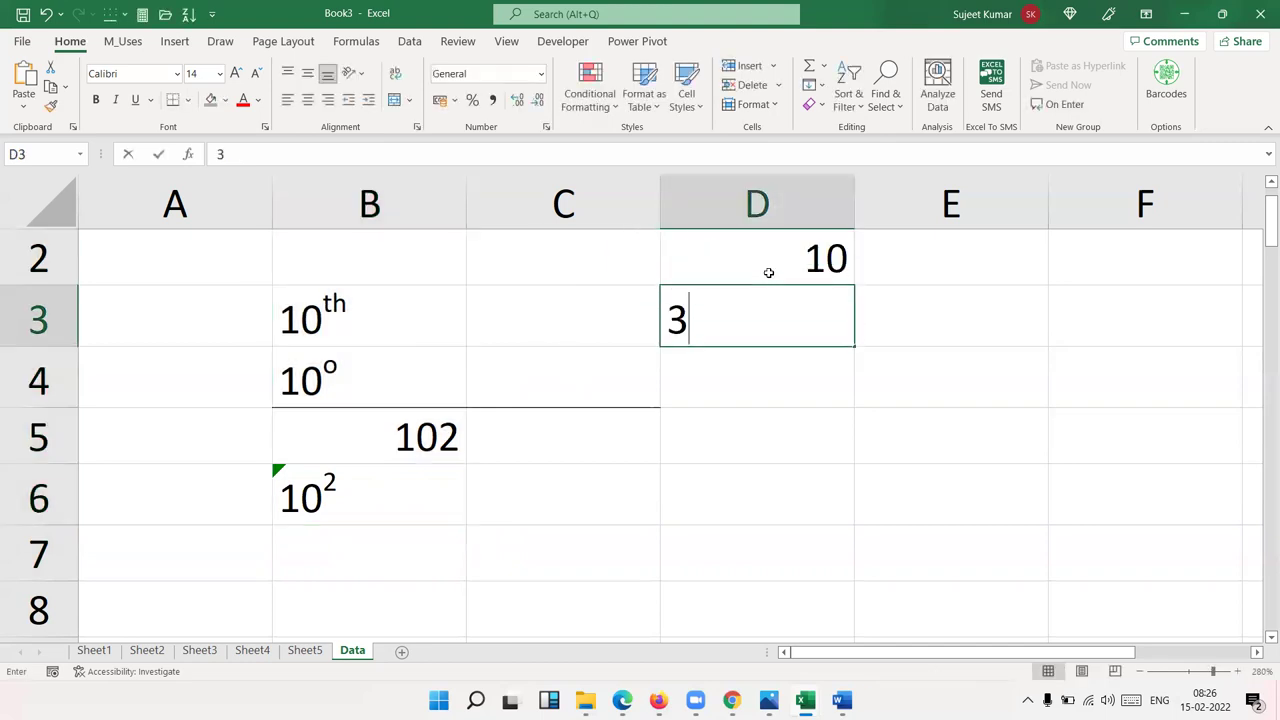
pyautogui.write('2 62')
pyautogui.press('Return')
pyautogui.write('25')
pyautogui.press('Return')
pyautogui.write('2')
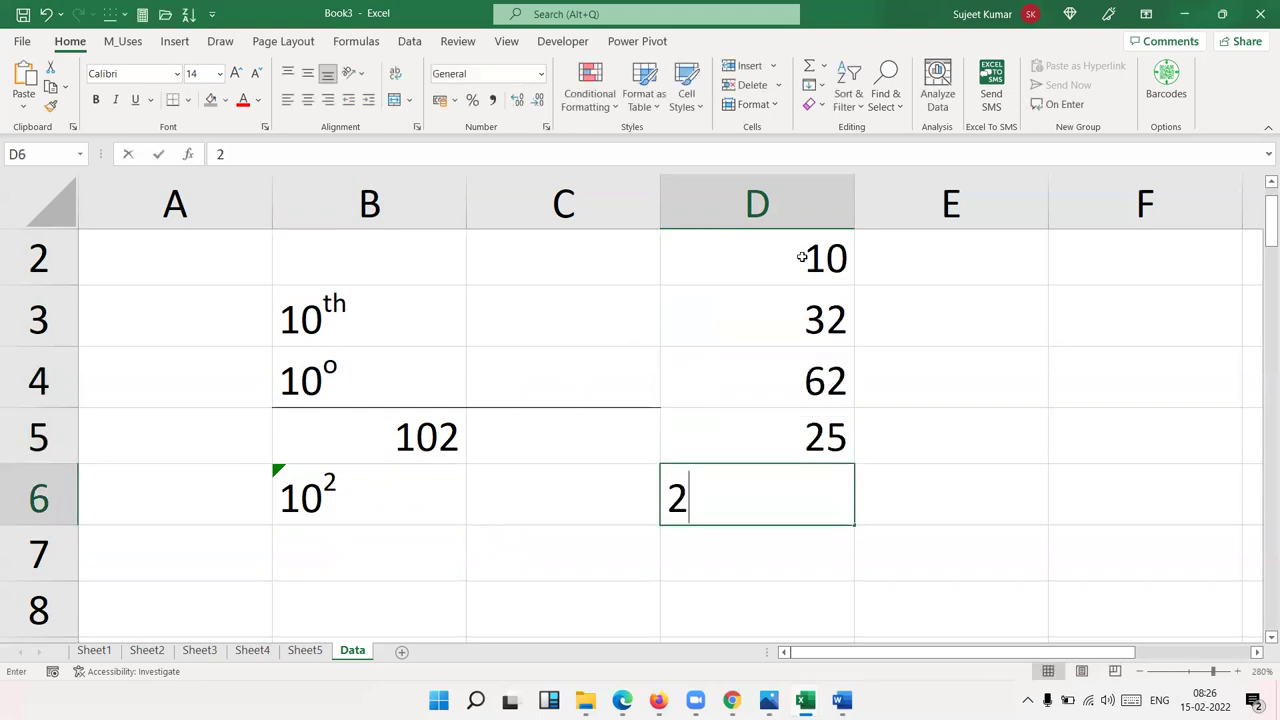
pyautogui.write('5 32')
pyautogui.press('Return')
pyautogui.write('63')
pyautogui.press('Return')
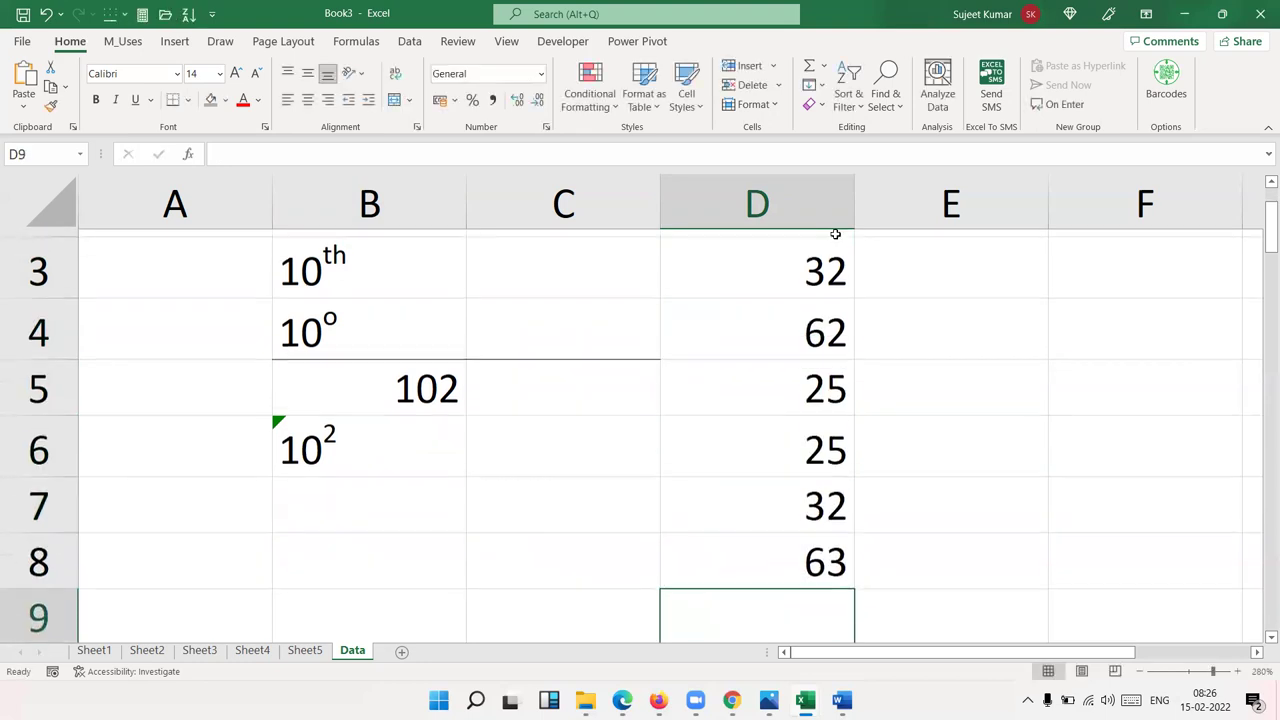
pyautogui.scroll(2, 846, 230)
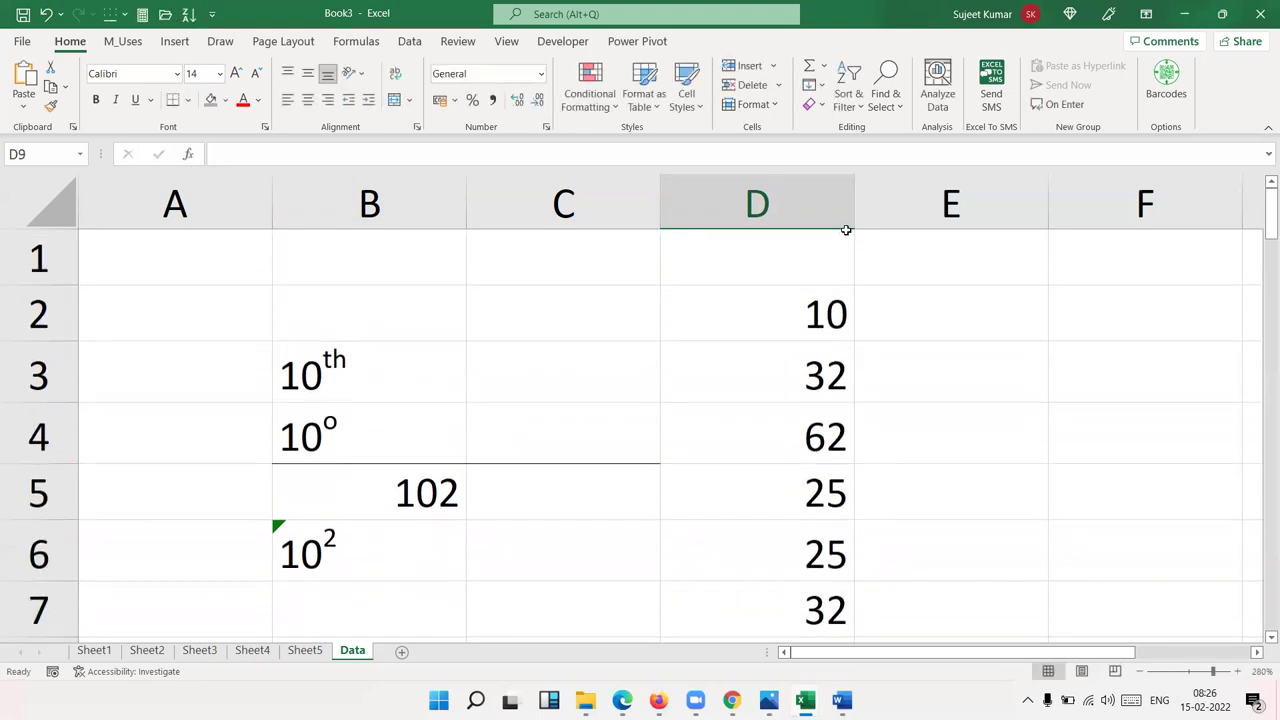
# Change D2 to 10o with the o formatted as superscript
pyautogui.doubleClick(842, 305)
pyautogui.write('o')
pyautogui.press('Return')
pyautogui.doubleClick(792, 318)
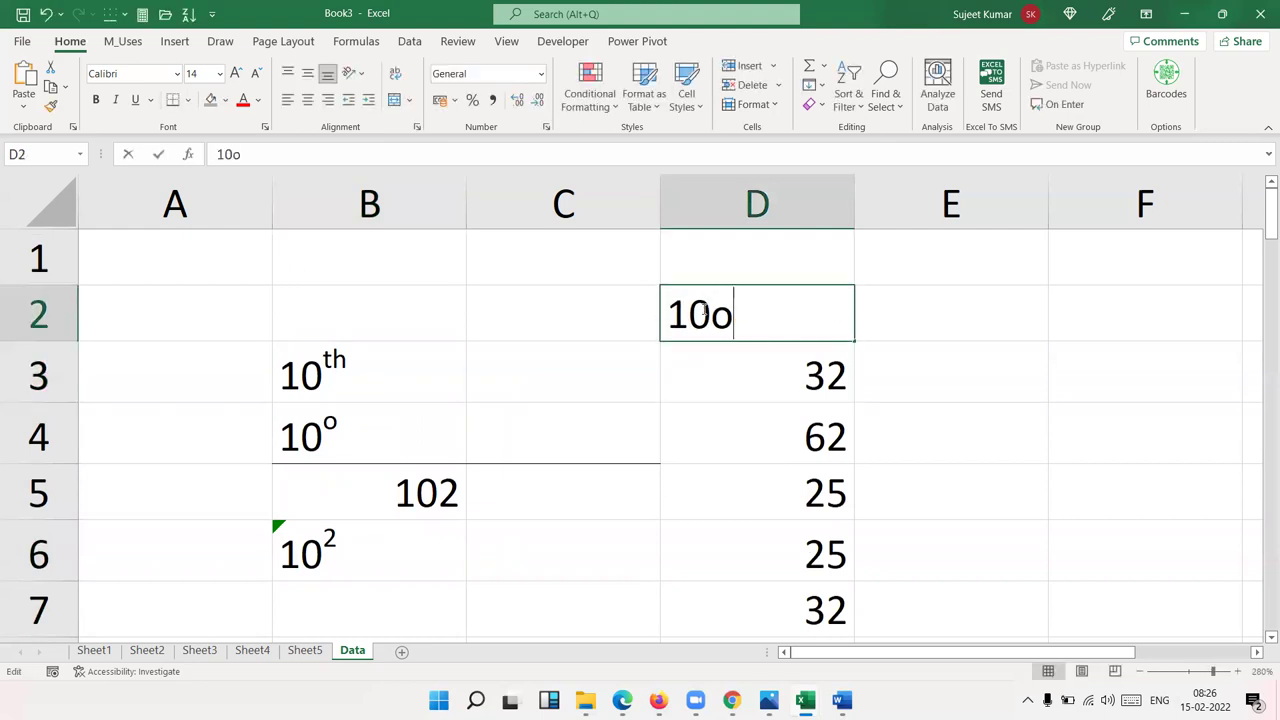
pyautogui.moveTo(709, 316); pyautogui.dragTo(735, 318)
pyautogui.rightClick(735, 318)
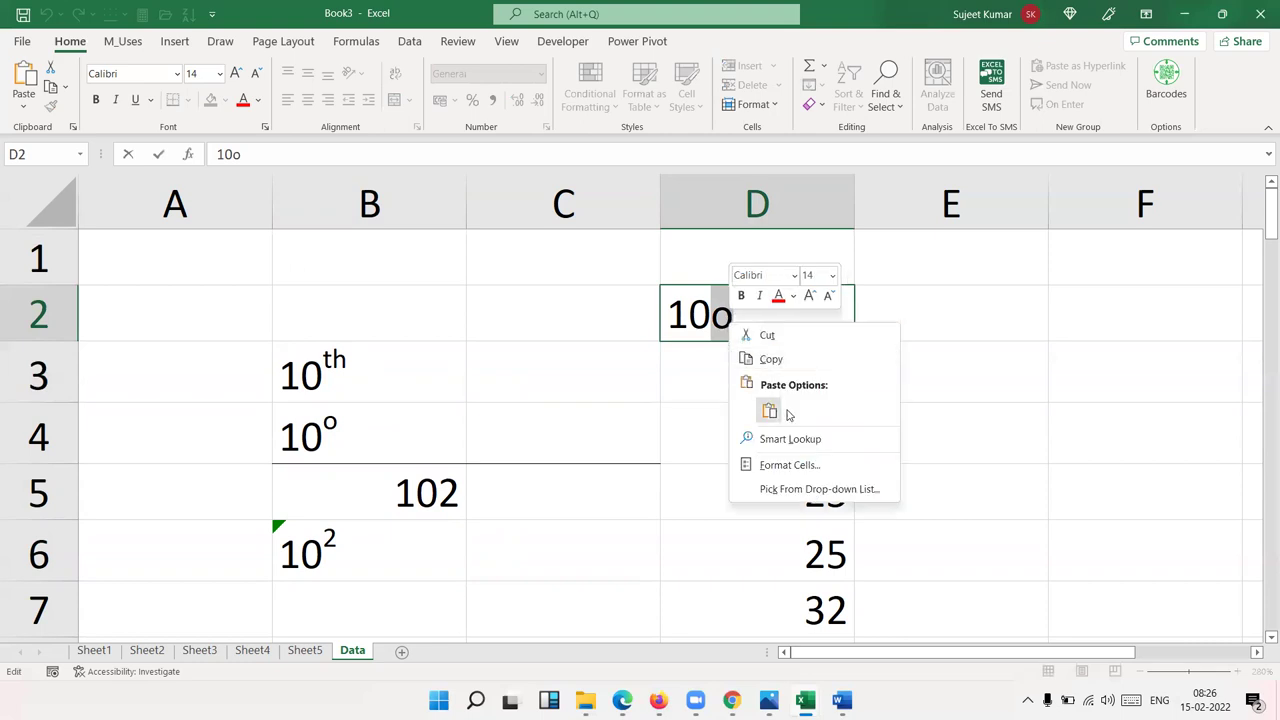
pyautogui.click(791, 453)
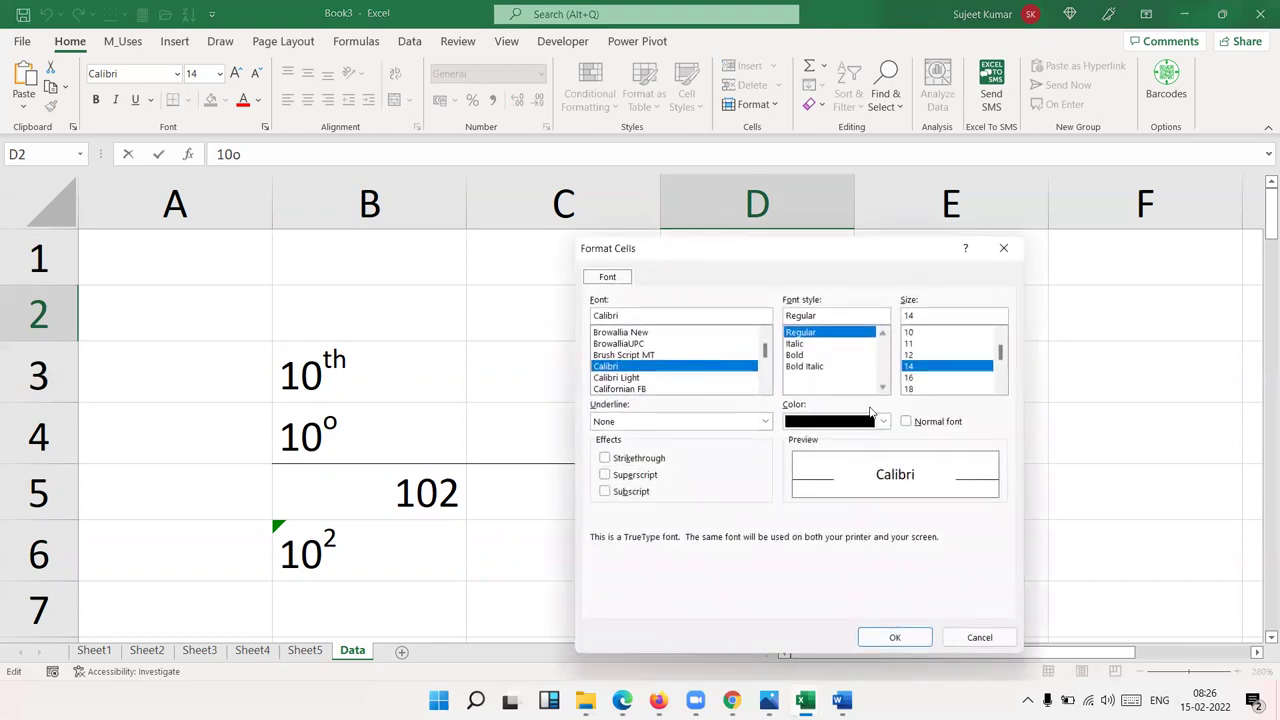
pyautogui.click(645, 478)
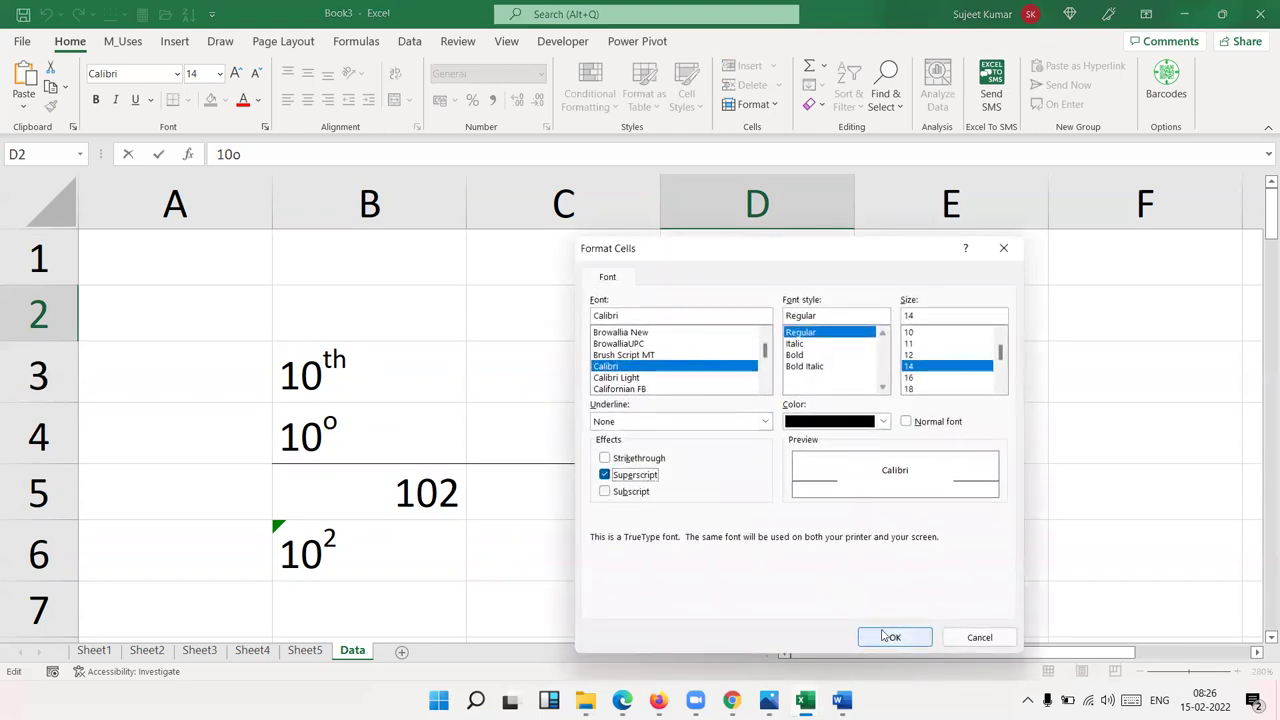
pyautogui.click(893, 637)
pyautogui.click(664, 426)
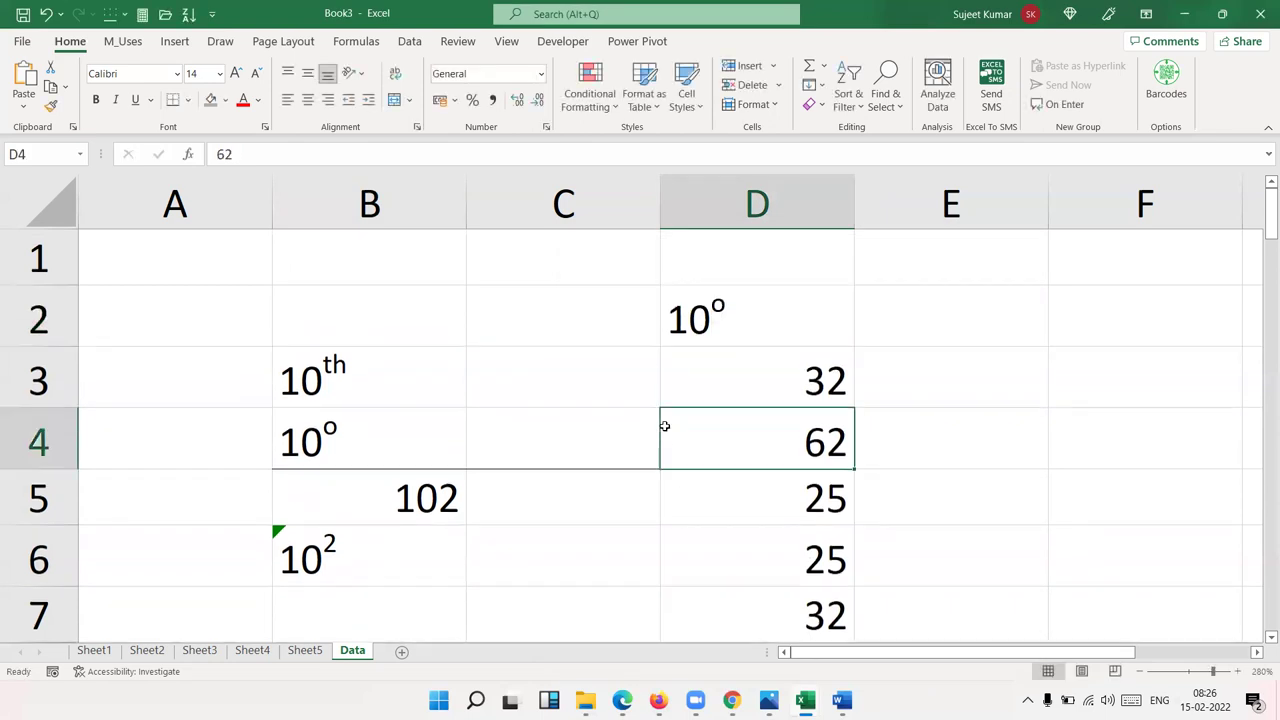
# Change D3 to 32o and make its whole entry superscript
pyautogui.click(843, 377)
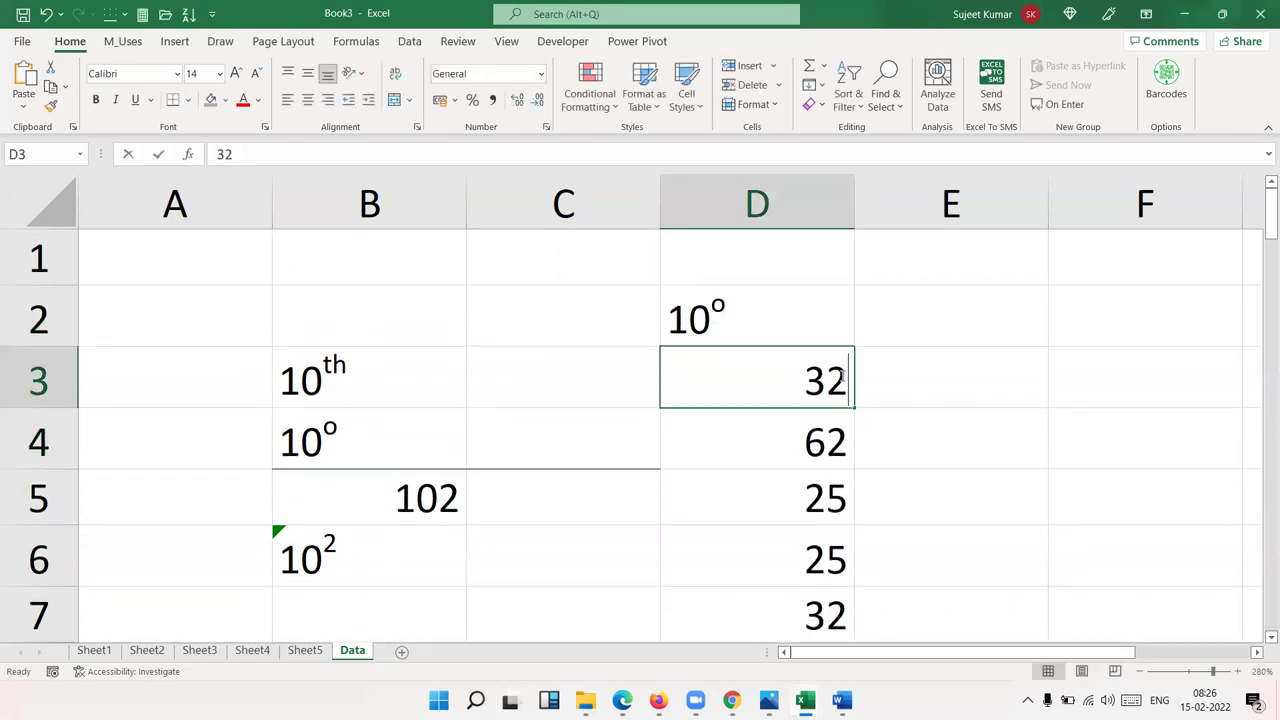
pyautogui.write('0')
pyautogui.press('Return')
pyautogui.click(845, 373)
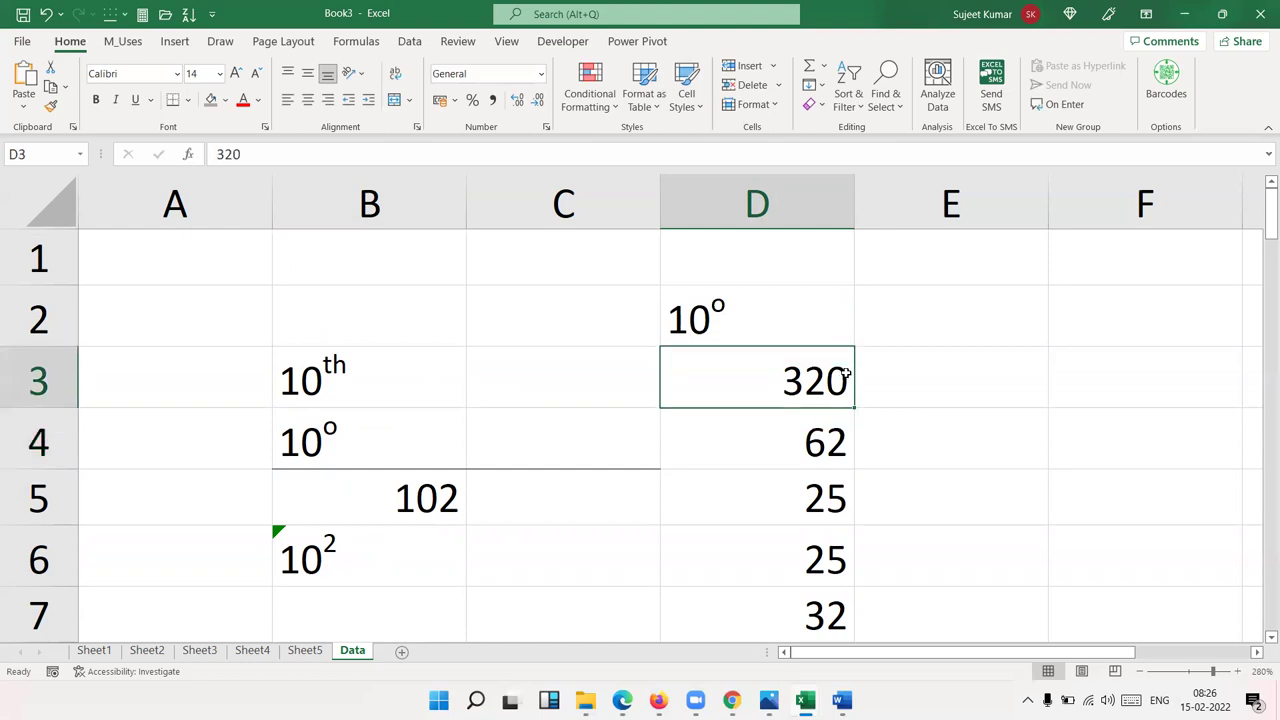
pyautogui.doubleClick(845, 373)
pyautogui.press('BackSpace')
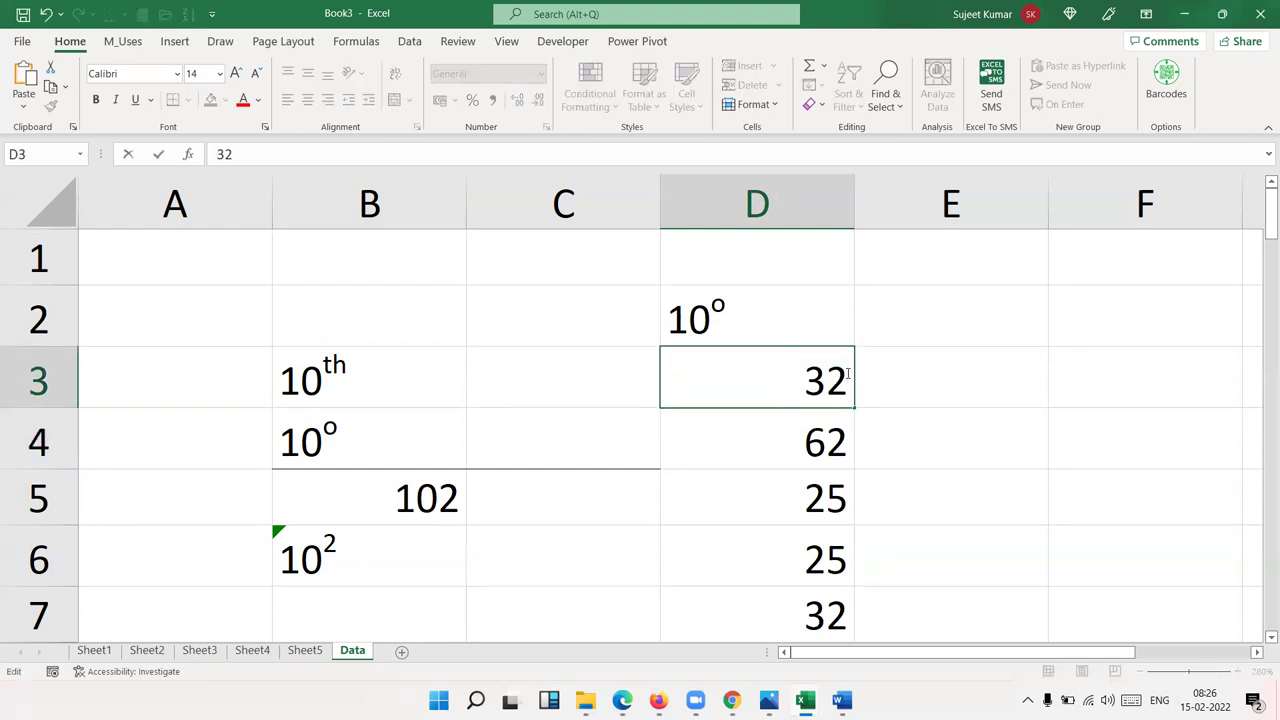
pyautogui.write('o')
pyautogui.press('Return')
pyautogui.click(823, 373)
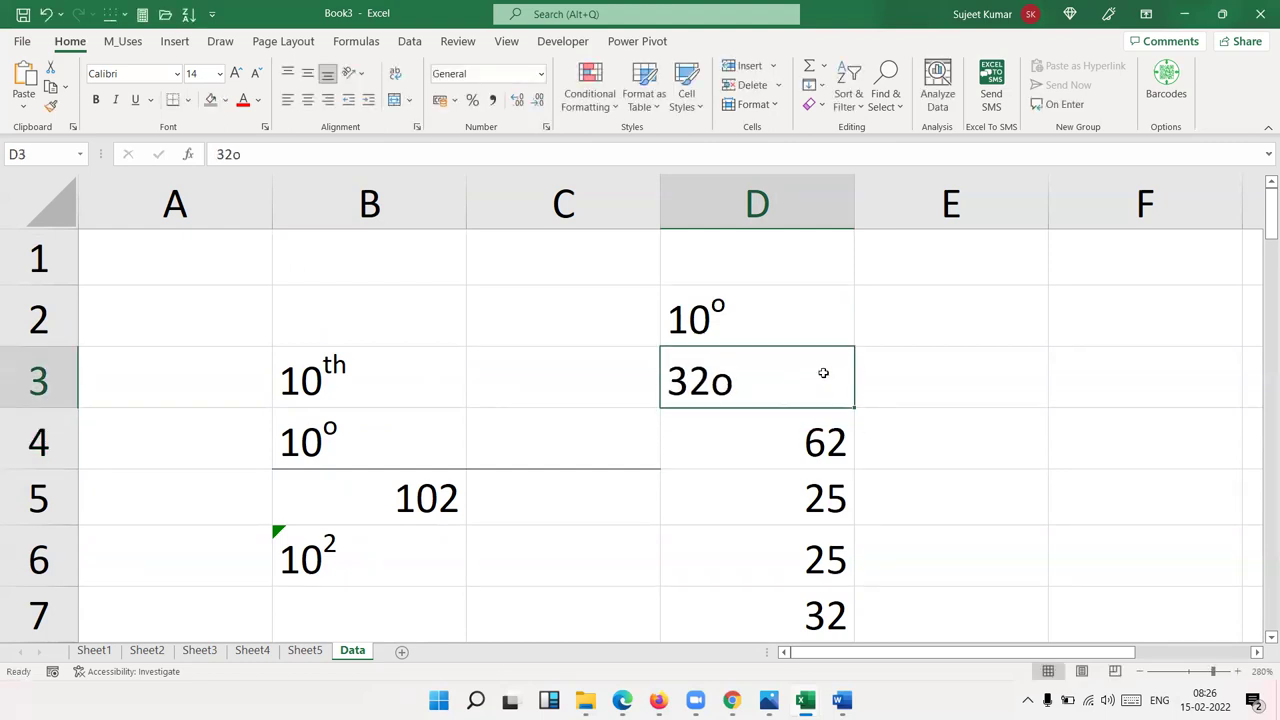
pyautogui.rightClick(824, 377)
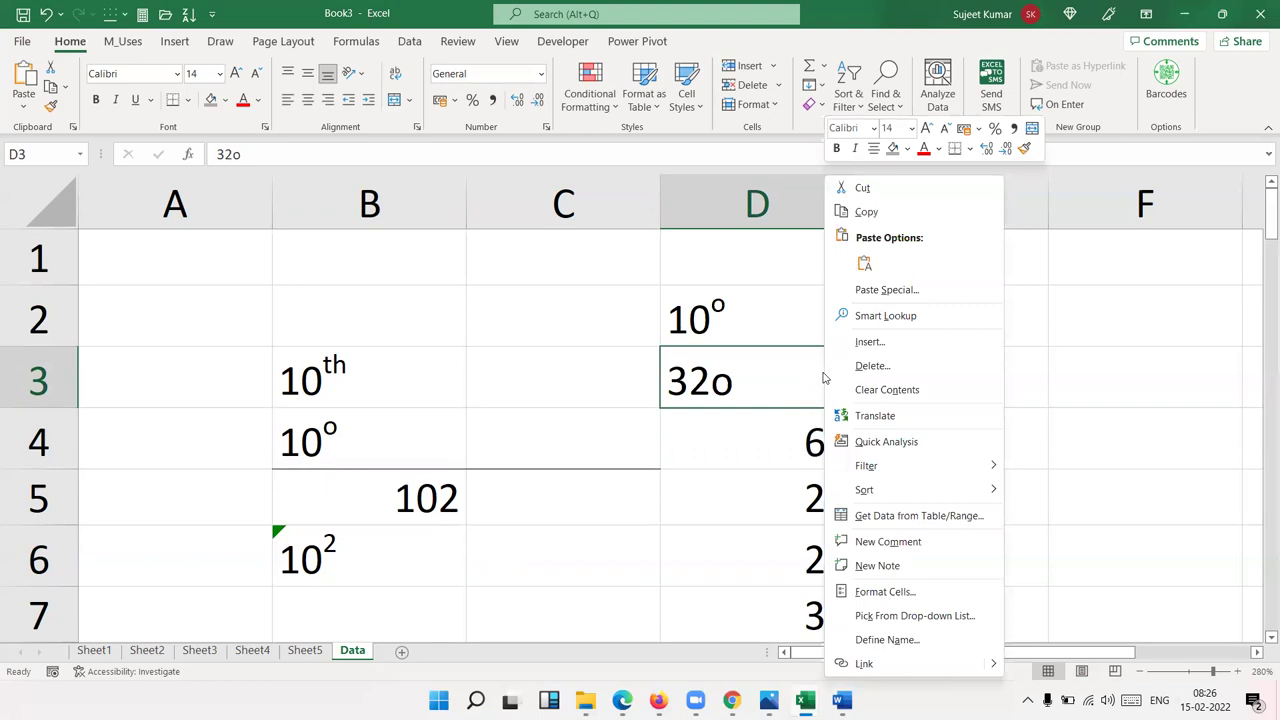
pyautogui.click(870, 591)
pyautogui.click(688, 495)
pyautogui.click(947, 657)
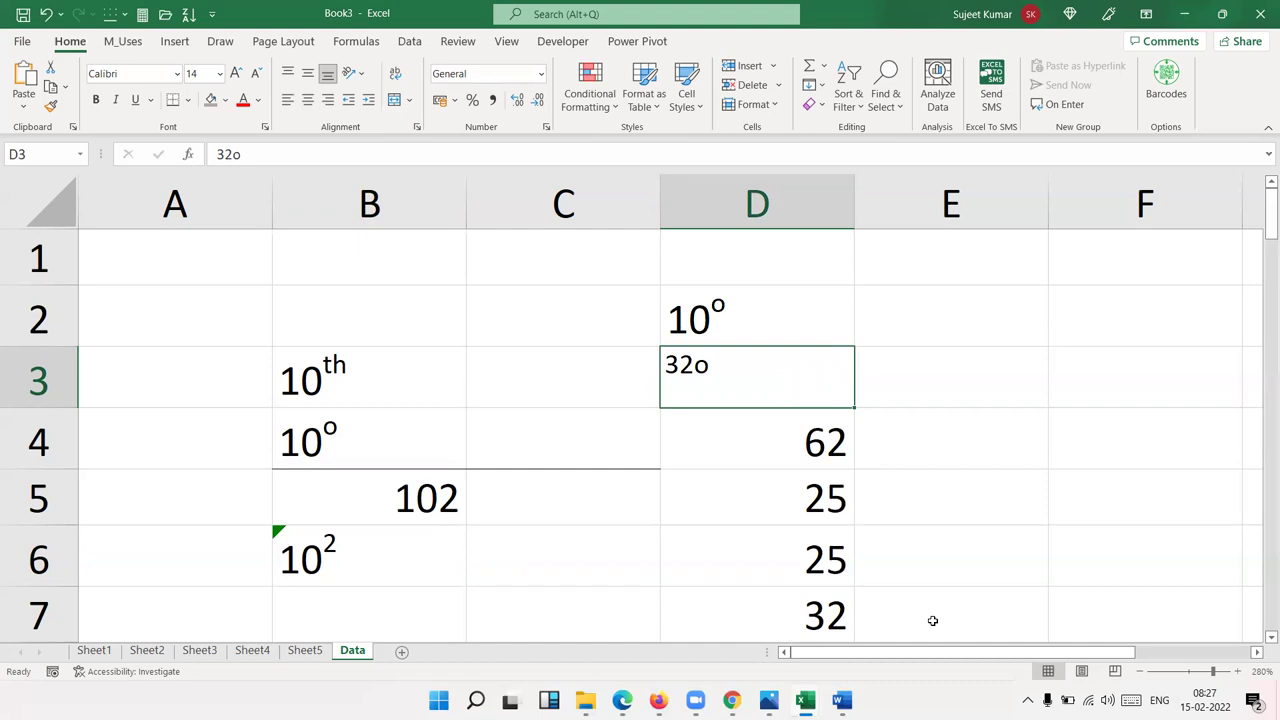
# Undo the last two edits so D2 and D3 are plain numbers again
pyautogui.hotkey('ctrl', 'z')
pyautogui.hotkey('ctrl', 'z')
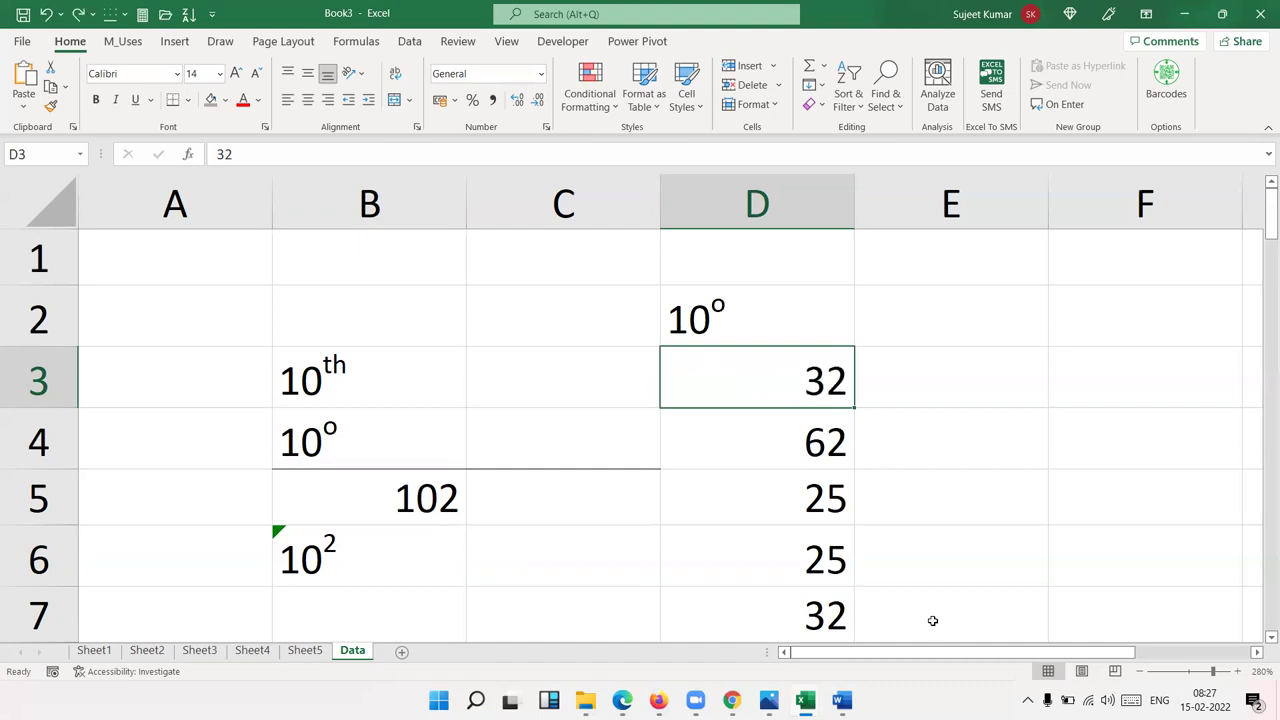
pyautogui.hotkey('ctrl', 'z')
pyautogui.hotkey('ctrl', 'z')
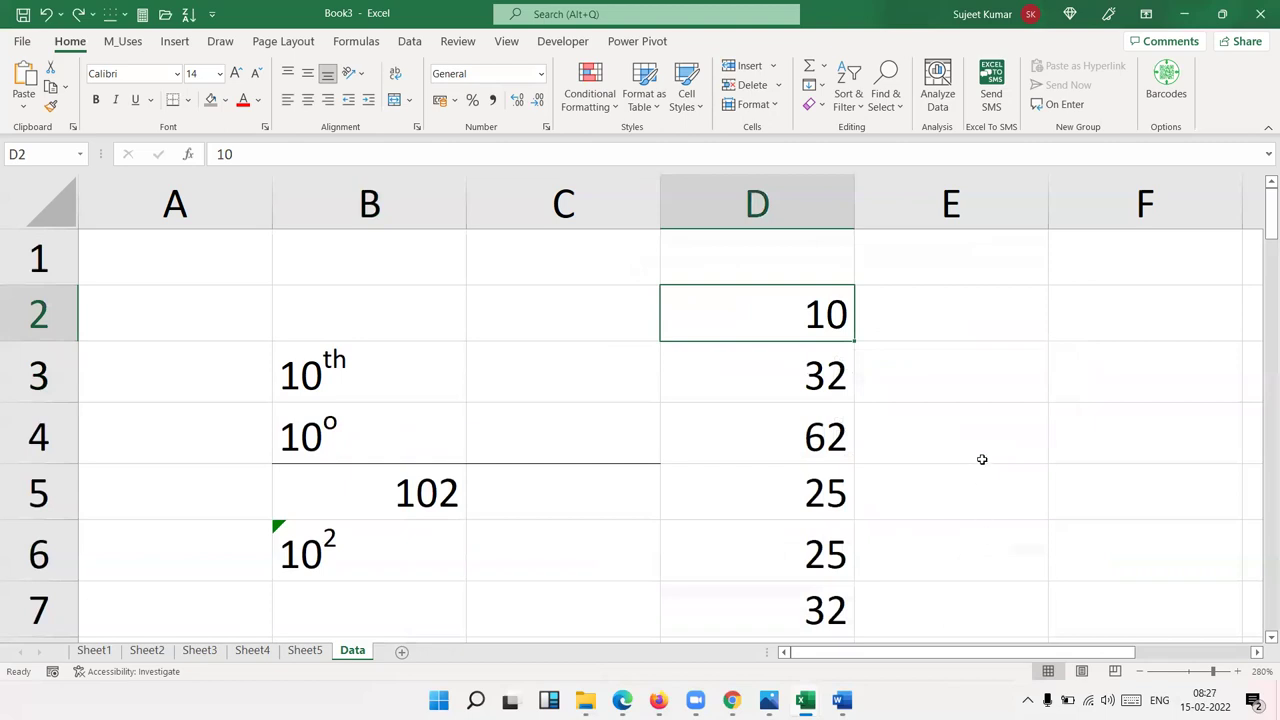
pyautogui.scroll(-1, 959, 456)
pyautogui.scroll(1, 959, 456)
pyautogui.keyDown('ctrl'); pyautogui.scroll(-1, 958, 455); pyautogui.keyUp('ctrl')
pyautogui.keyDown('ctrl'); pyautogui.scroll(-1, 956, 453); pyautogui.keyUp('ctrl')
# Fill an o into E2:E8, narrow column E to about 3 characters and top-align it
pyautogui.click(869, 305)
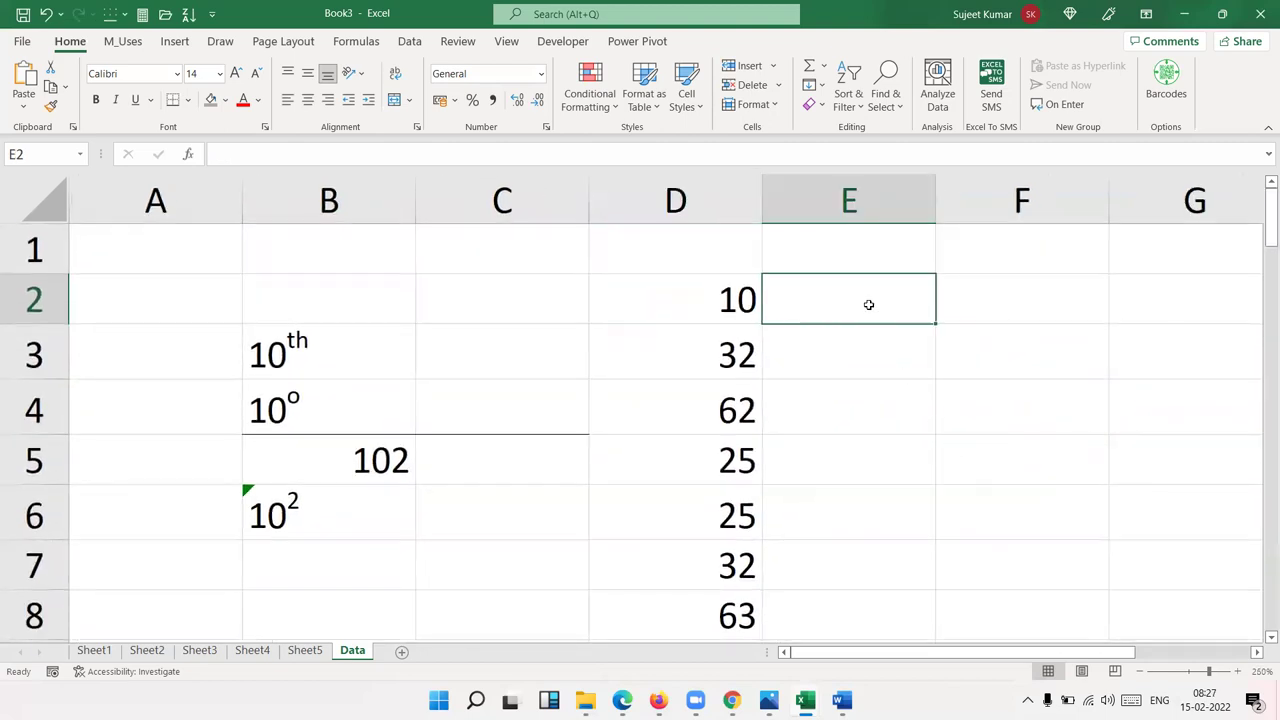
pyautogui.write('o')
pyautogui.press('Return')
pyautogui.press('Left')
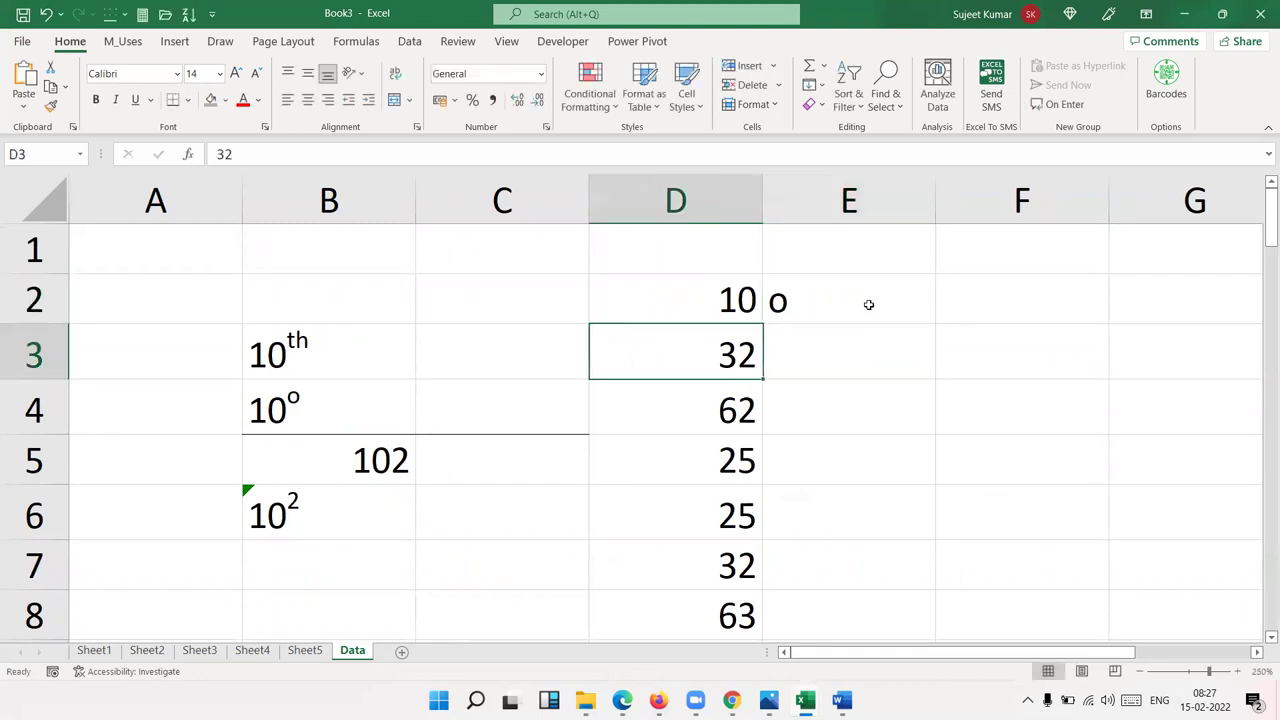
pyautogui.hotkey('ctrl', 'Down')
pyautogui.press('Right')
pyautogui.hotkey('ctrl', 'shift', 'Up')
pyautogui.hotkey('ctrl', 'd')
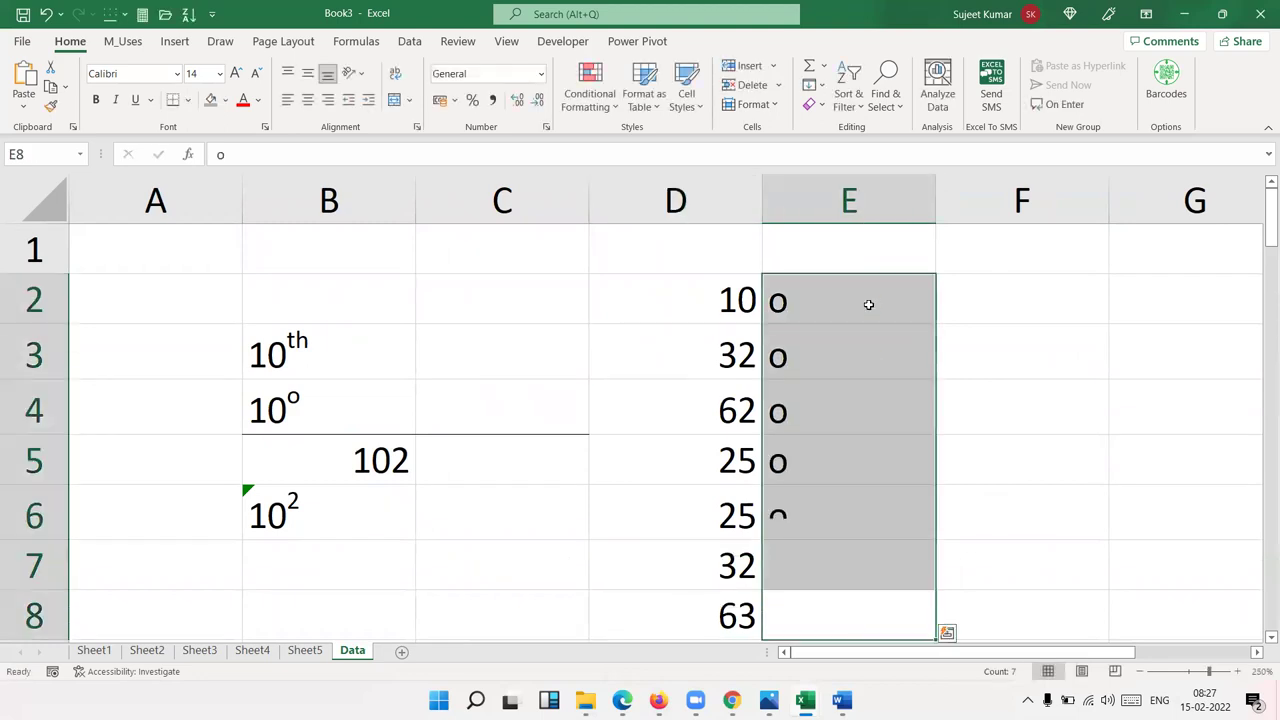
pyautogui.moveTo(935, 201); pyautogui.dragTo(790, 222)
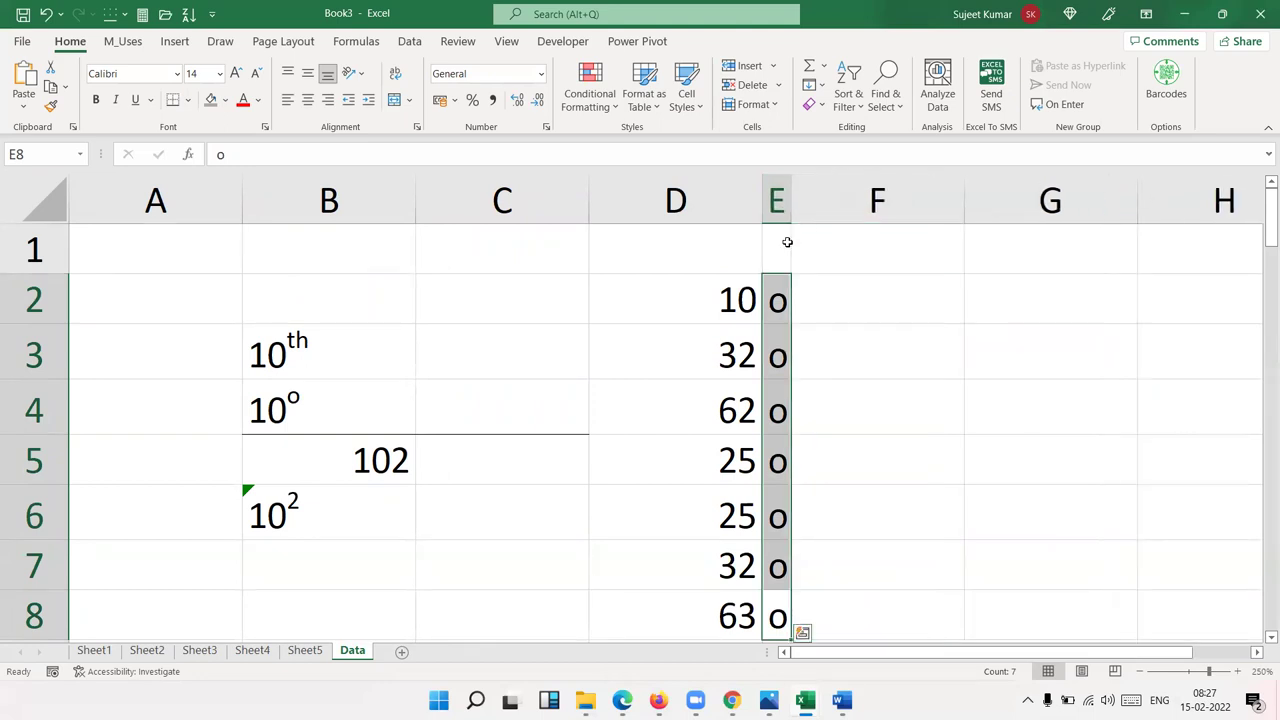
pyautogui.click(287, 73)
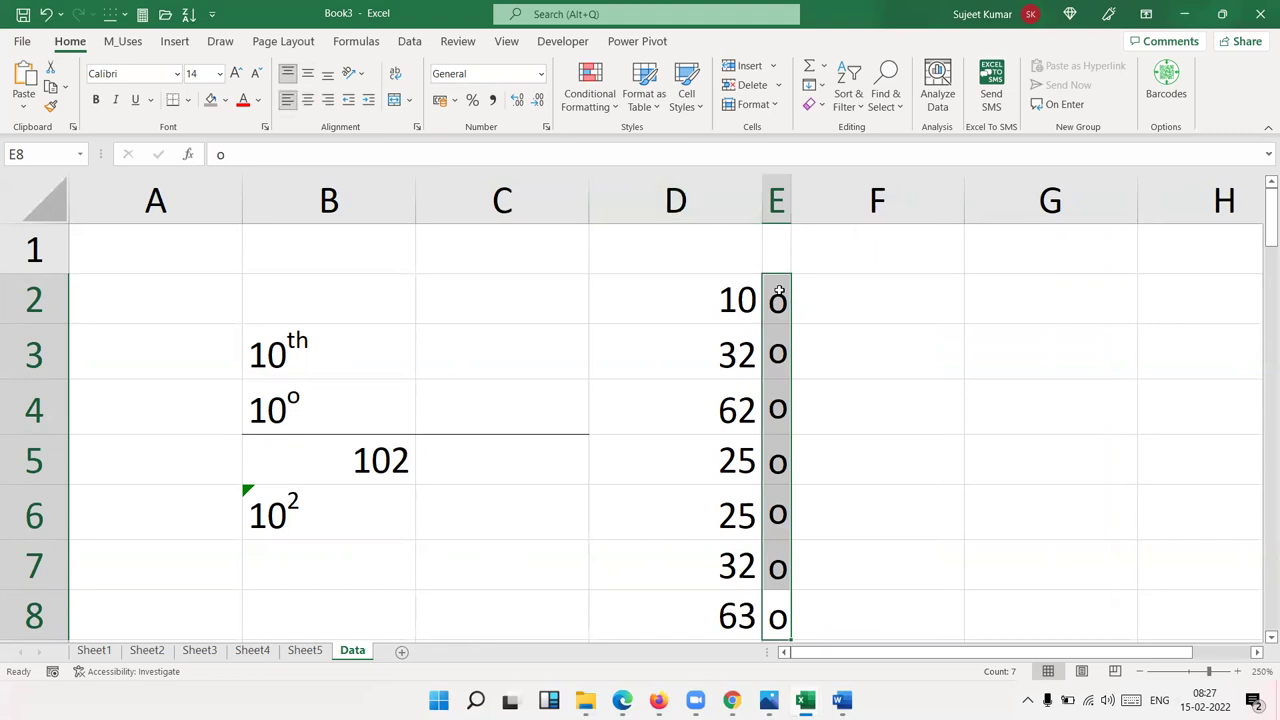
# Format the o marks in E2:E8 as superscript through Format Cells
pyautogui.rightClick(779, 289)
pyautogui.click(862, 592)
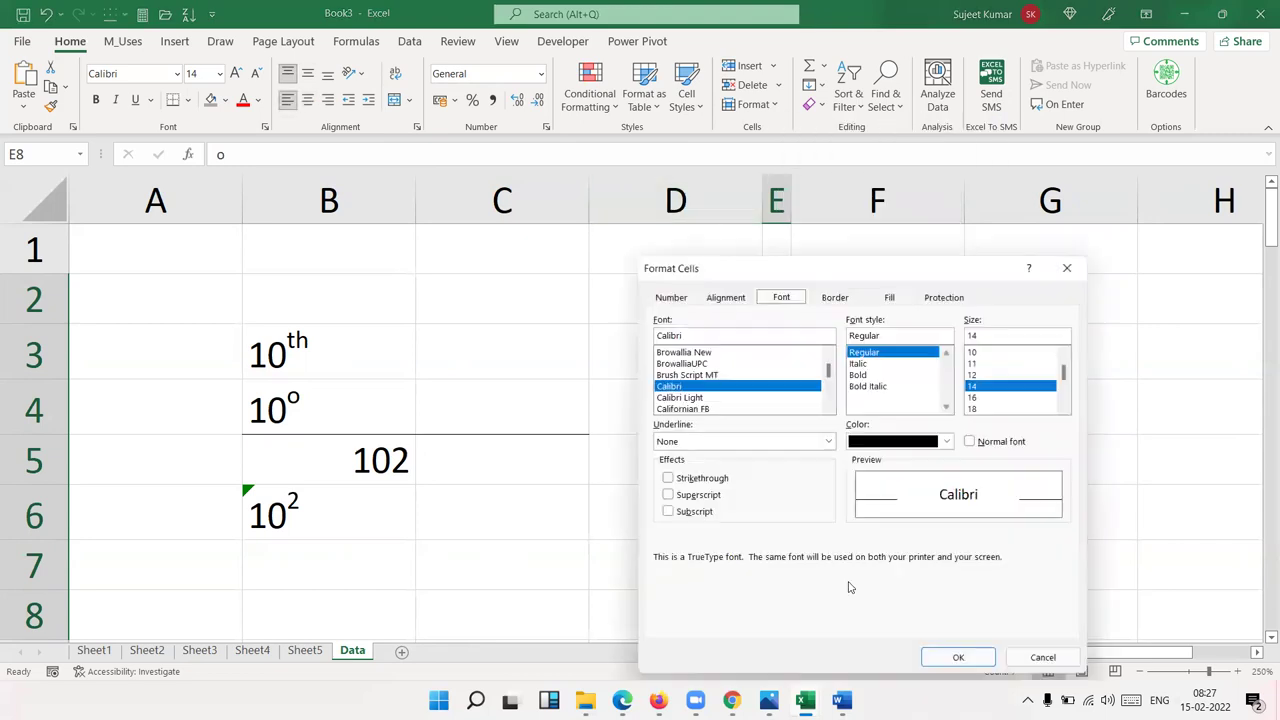
pyautogui.click(698, 495)
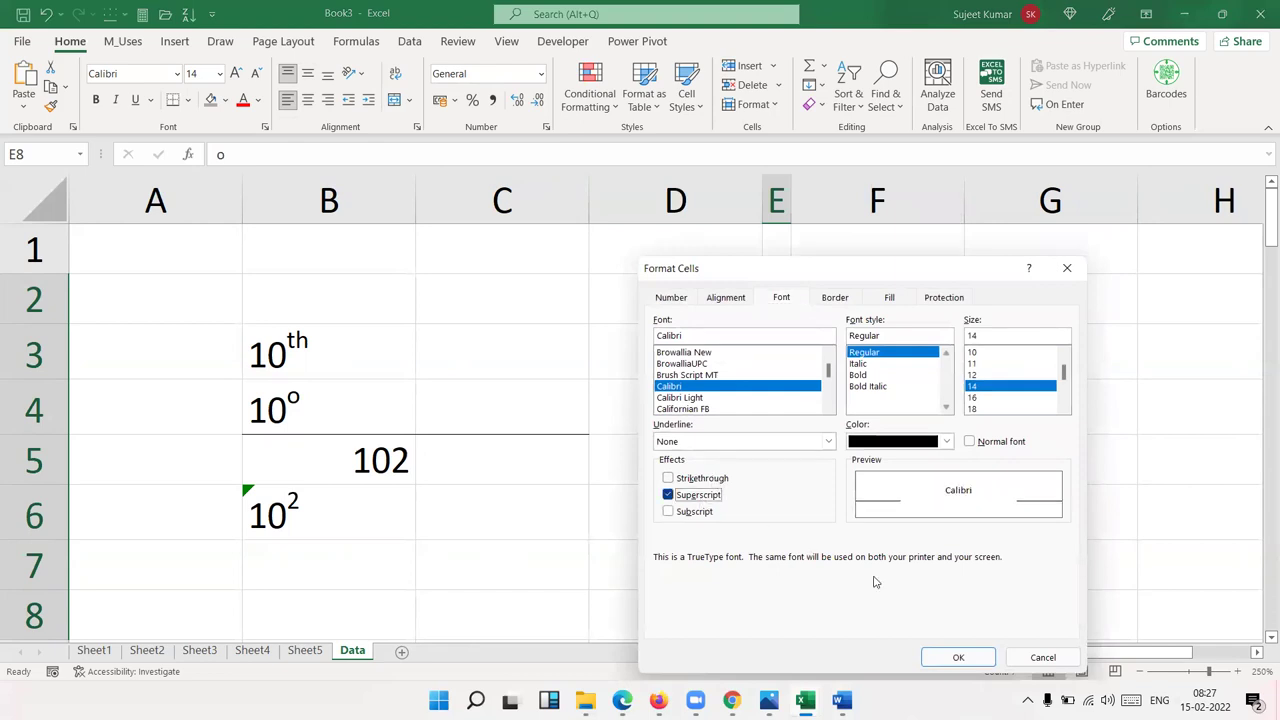
pyautogui.click(958, 657)
# Narrow column D so its numbers sit right against the degree marks
pyautogui.click(888, 496)
pyautogui.scroll(-5, 883, 489)
pyautogui.scroll(5, 762, 382)
pyautogui.click(710, 298)
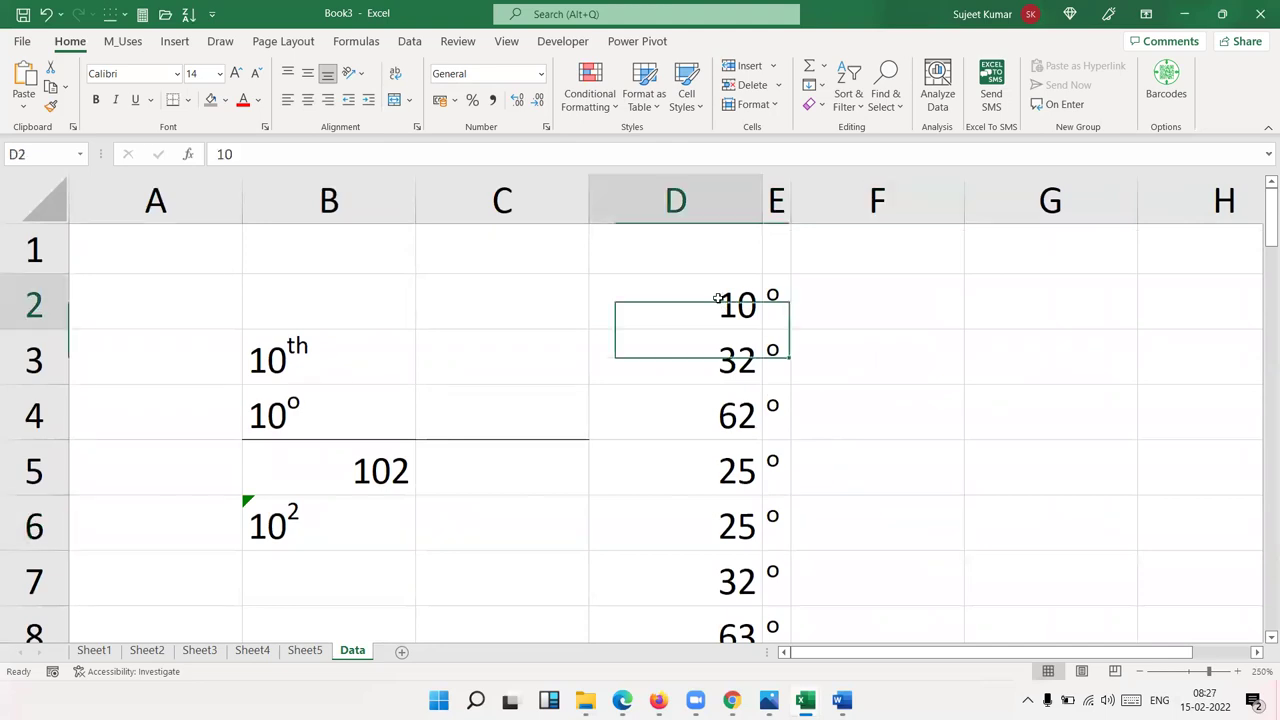
pyautogui.moveTo(763, 192); pyautogui.dragTo(666, 200)
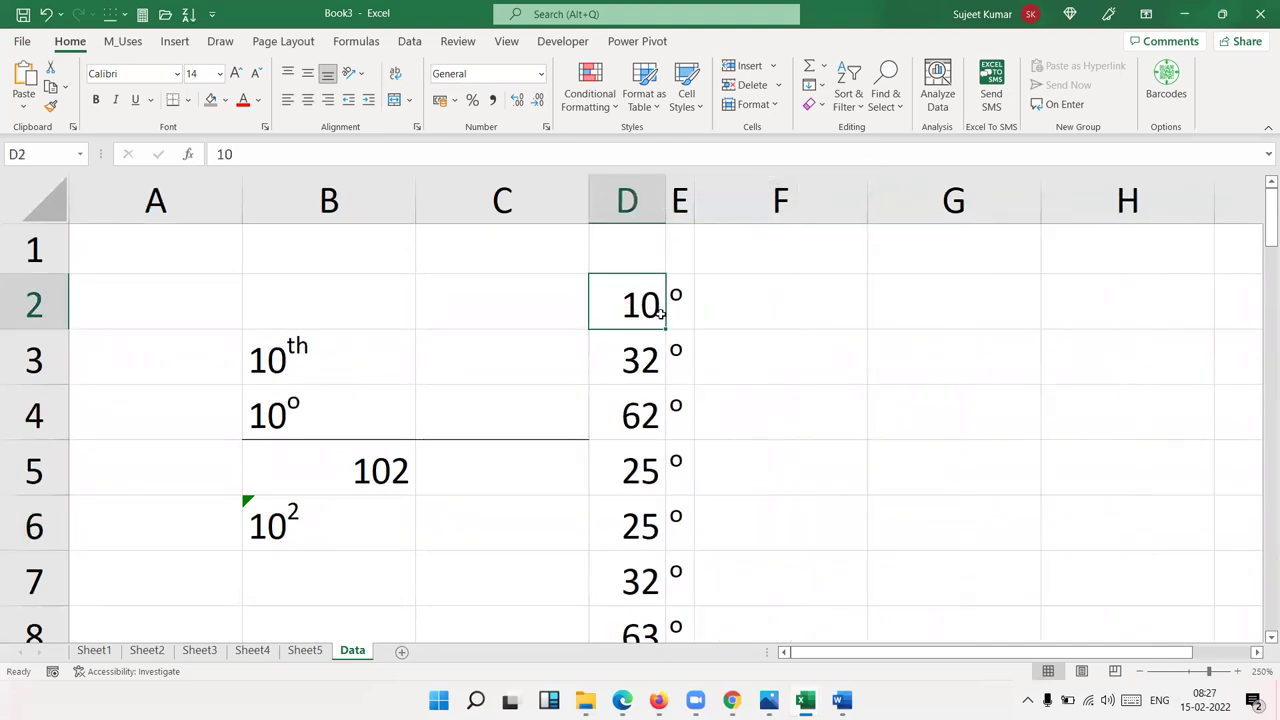
# Select D2:E8 and give it a white fill to hide the inner gridlines
pyautogui.hotkey('shift', 'Right')
pyautogui.scroll(-3, 680, 400)
pyautogui.scroll(3, 678, 405)
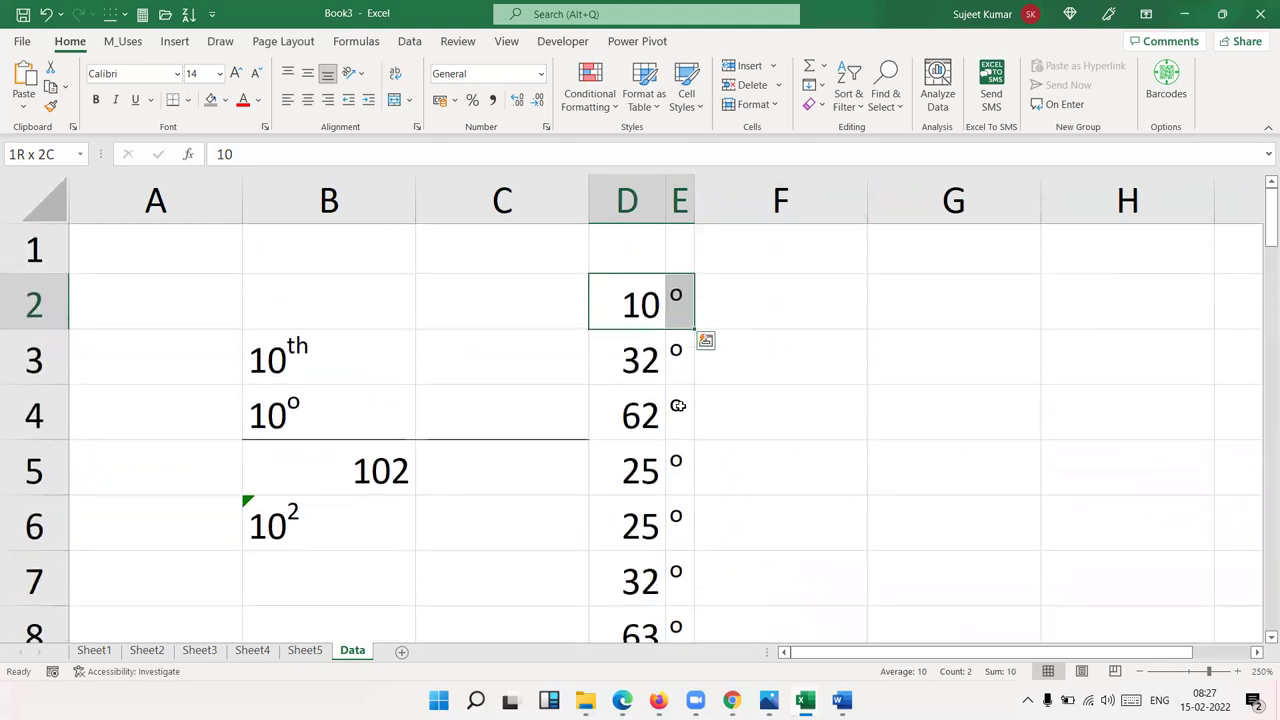
pyautogui.scroll(-3, 689, 600)
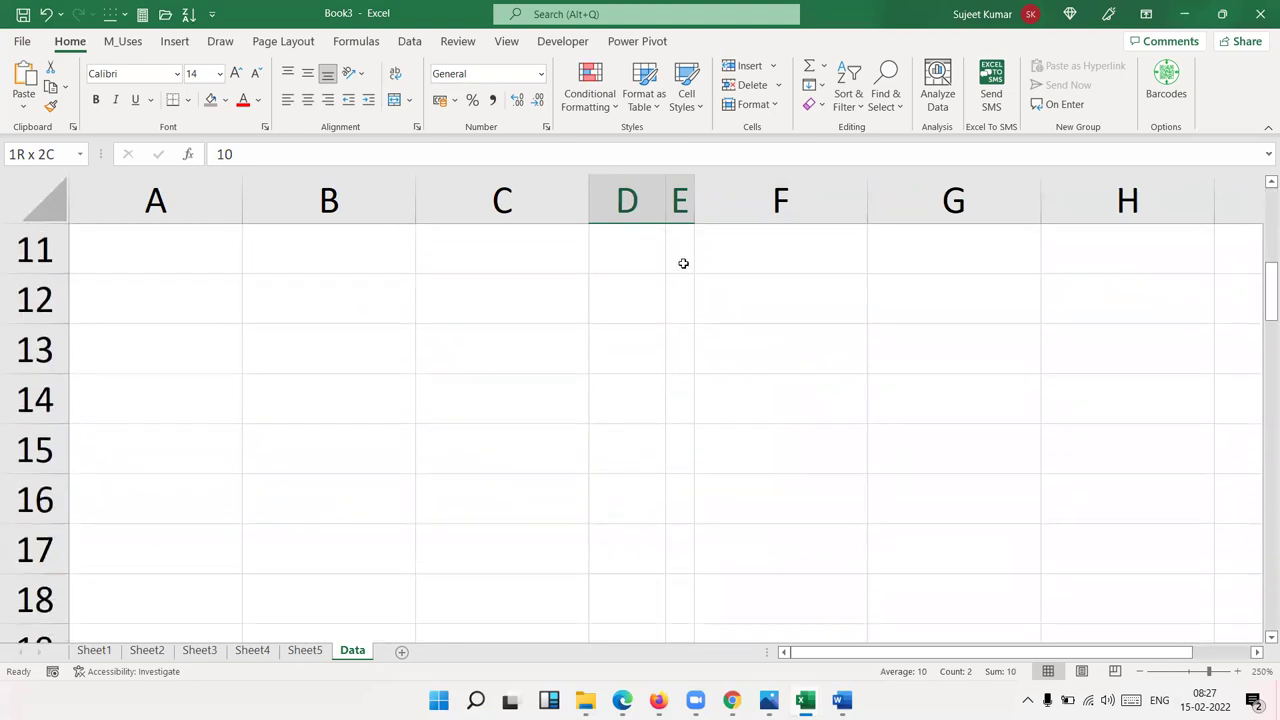
pyautogui.keyDown('shift'); pyautogui.click(683, 263); pyautogui.keyUp('shift')
pyautogui.scroll(3, 631, 326)
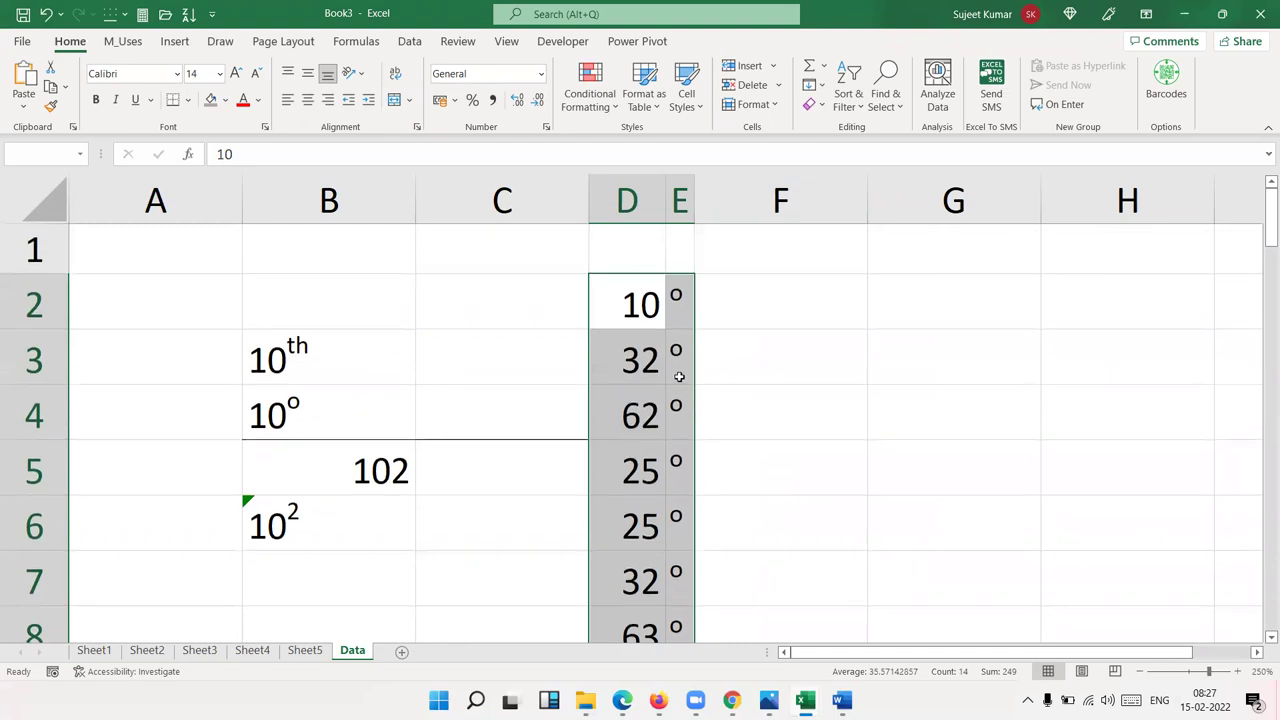
pyautogui.scroll(-1, 671, 366)
pyautogui.scroll(-1, 669, 366)
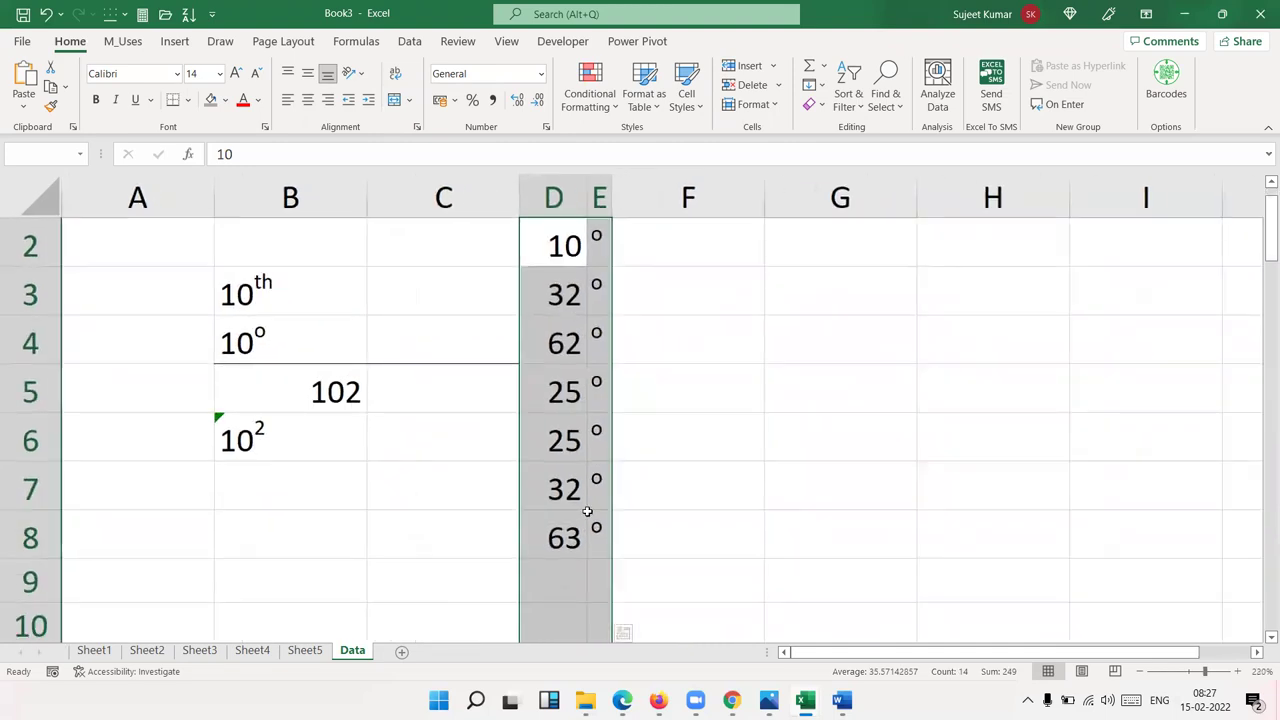
pyautogui.moveTo(594, 531)
pyautogui.mouseDown()
pyautogui.moveTo(546, 374)
pyautogui.moveTo(570, 248)
pyautogui.mouseUp()
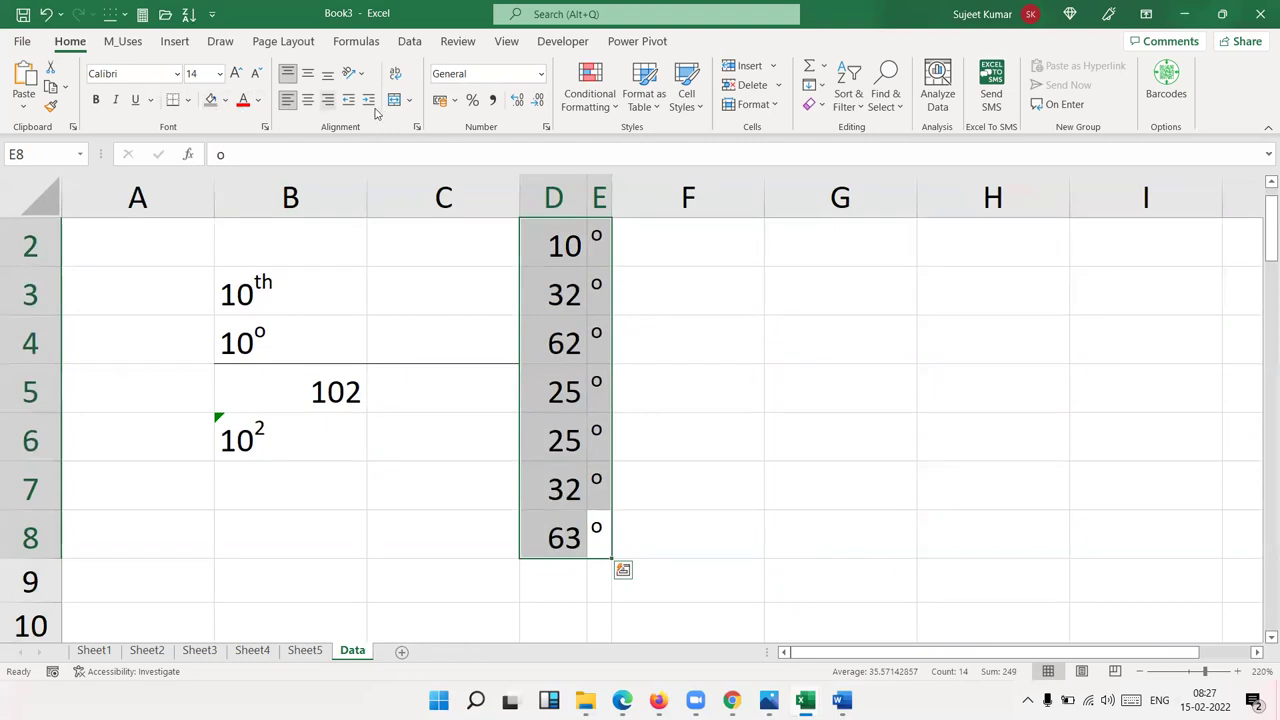
pyautogui.click(226, 101)
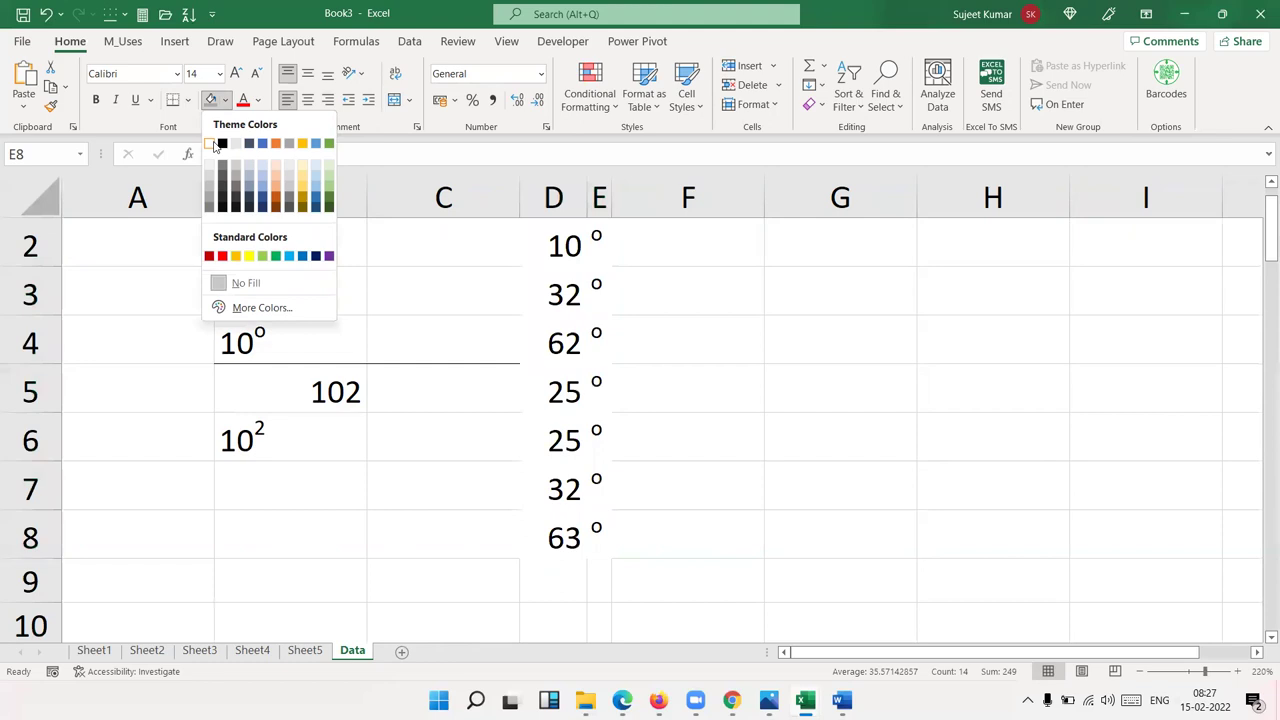
pyautogui.click(213, 145)
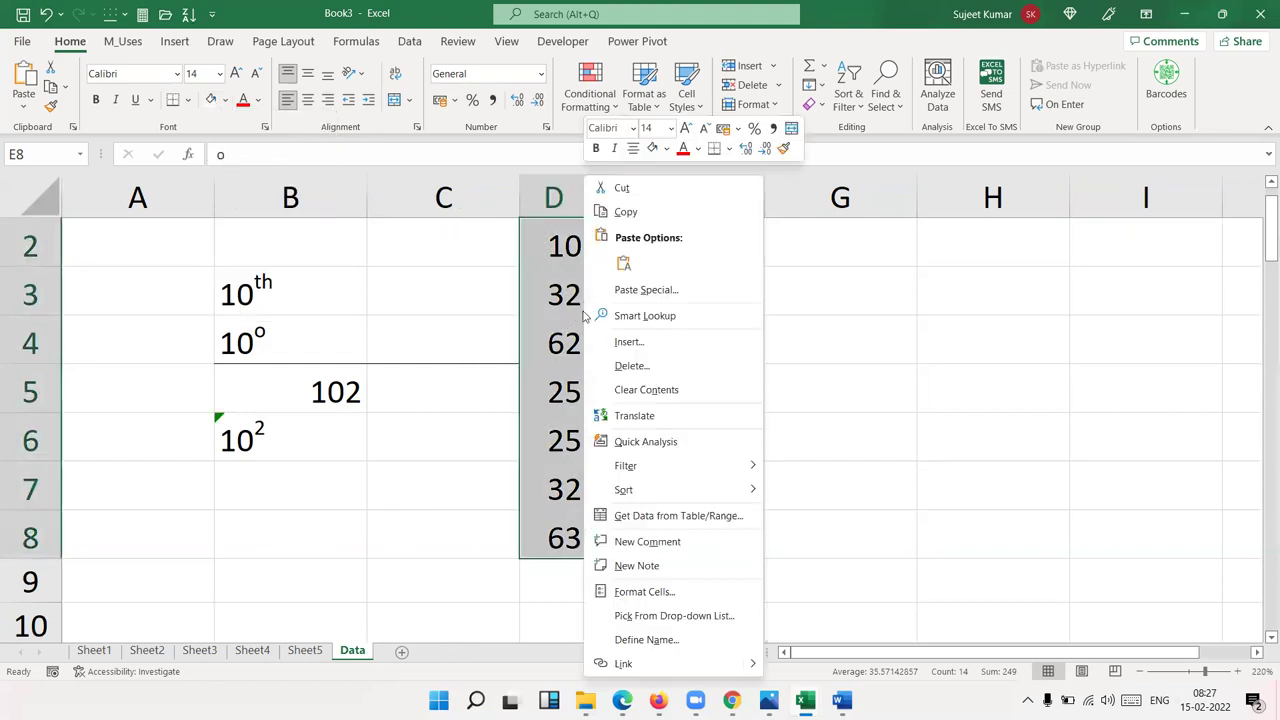
# Add top, left and right borders to D2:E8 in the Border settings
pyautogui.rightClick(586, 313)
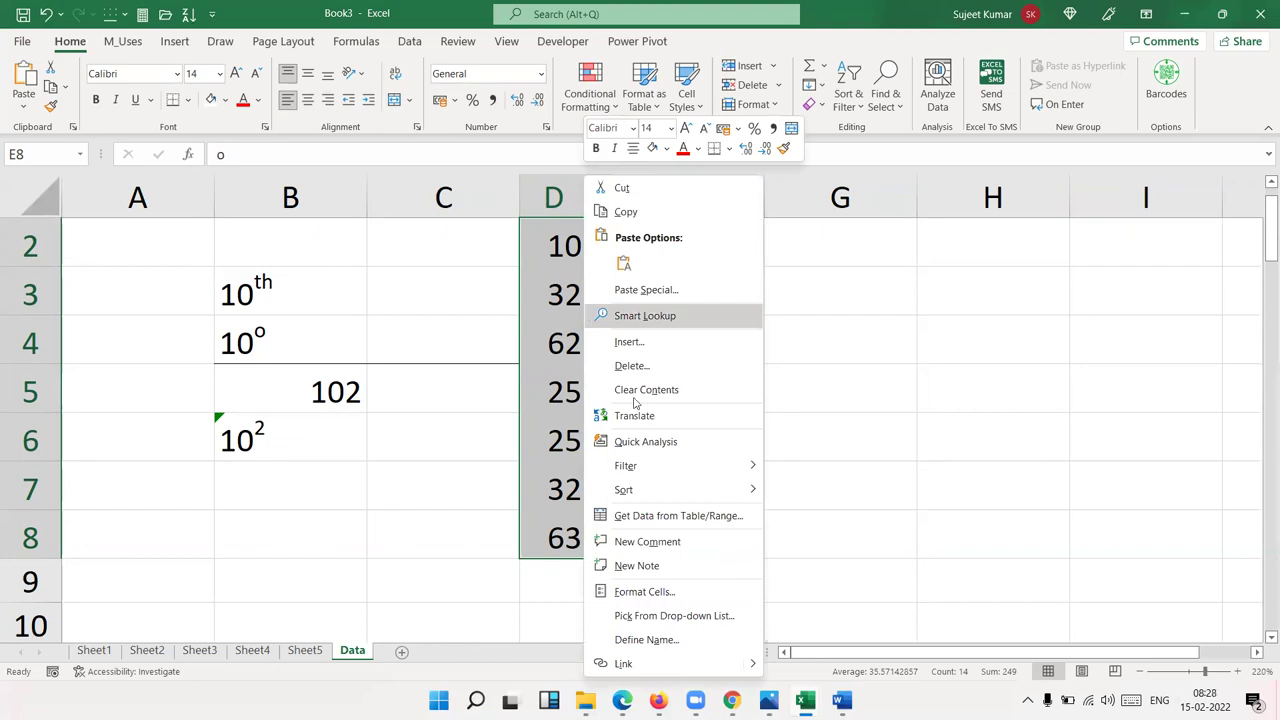
pyautogui.click(697, 591)
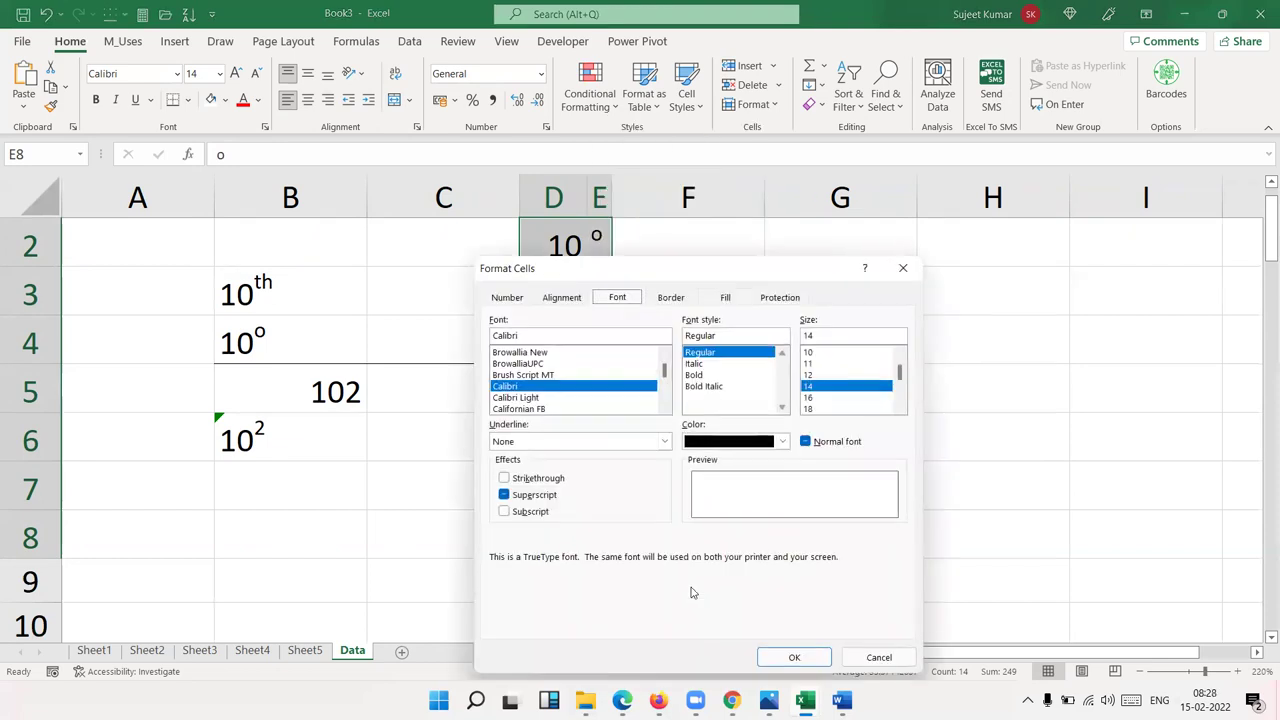
pyautogui.click(675, 299)
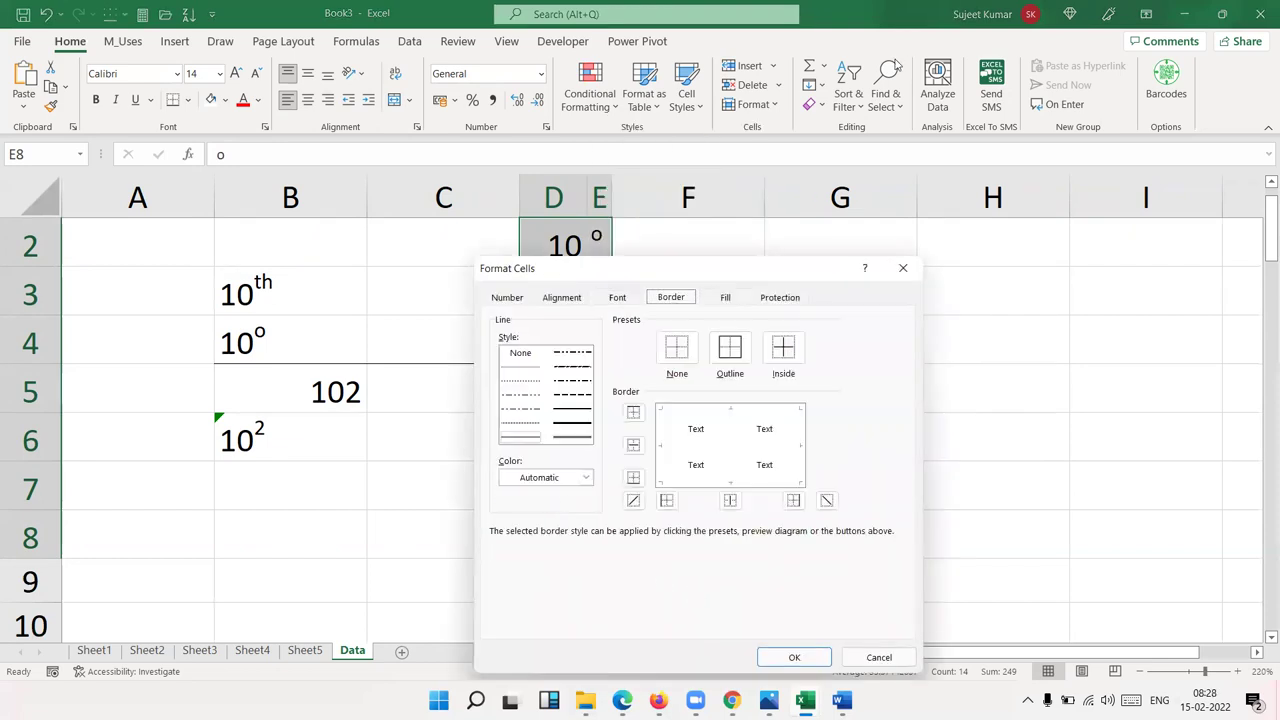
pyautogui.click(715, 412)
pyautogui.click(667, 432)
pyautogui.click(796, 438)
# Add the bottom border and horizontal row dividers to D2:E8, then show Page Layout
pyautogui.click(735, 483)
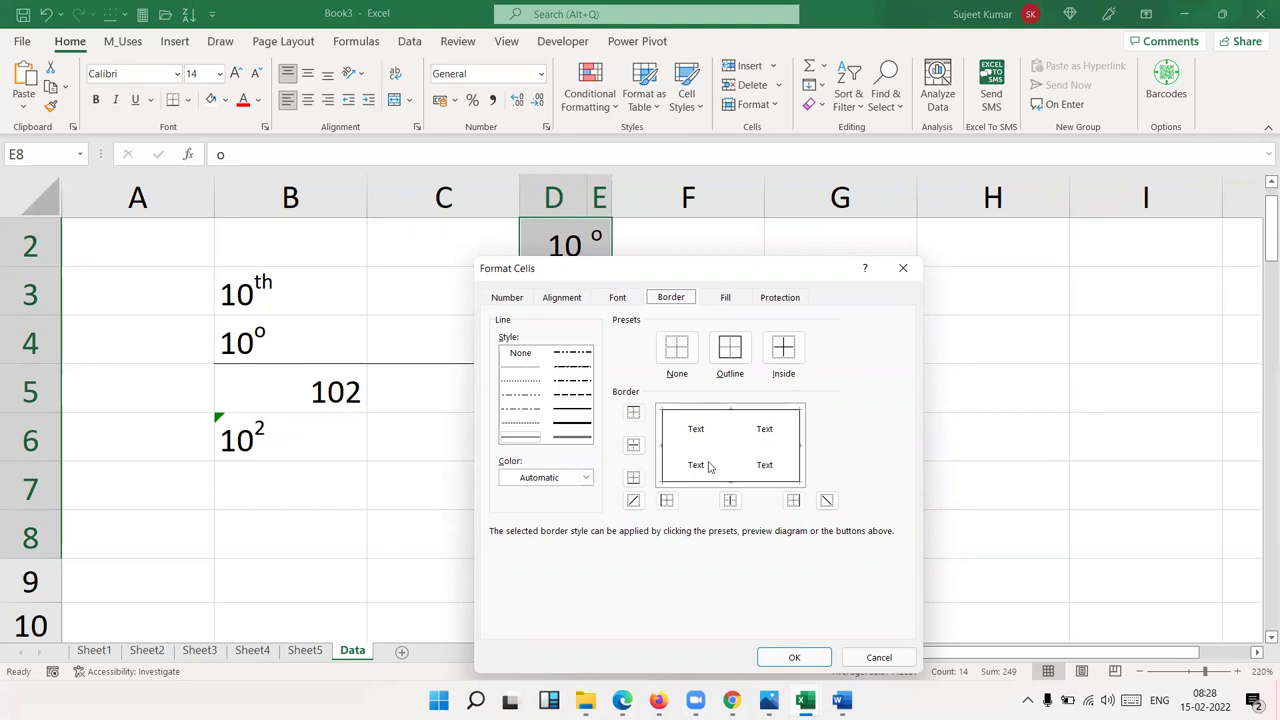
pyautogui.click(710, 447)
pyautogui.click(741, 427)
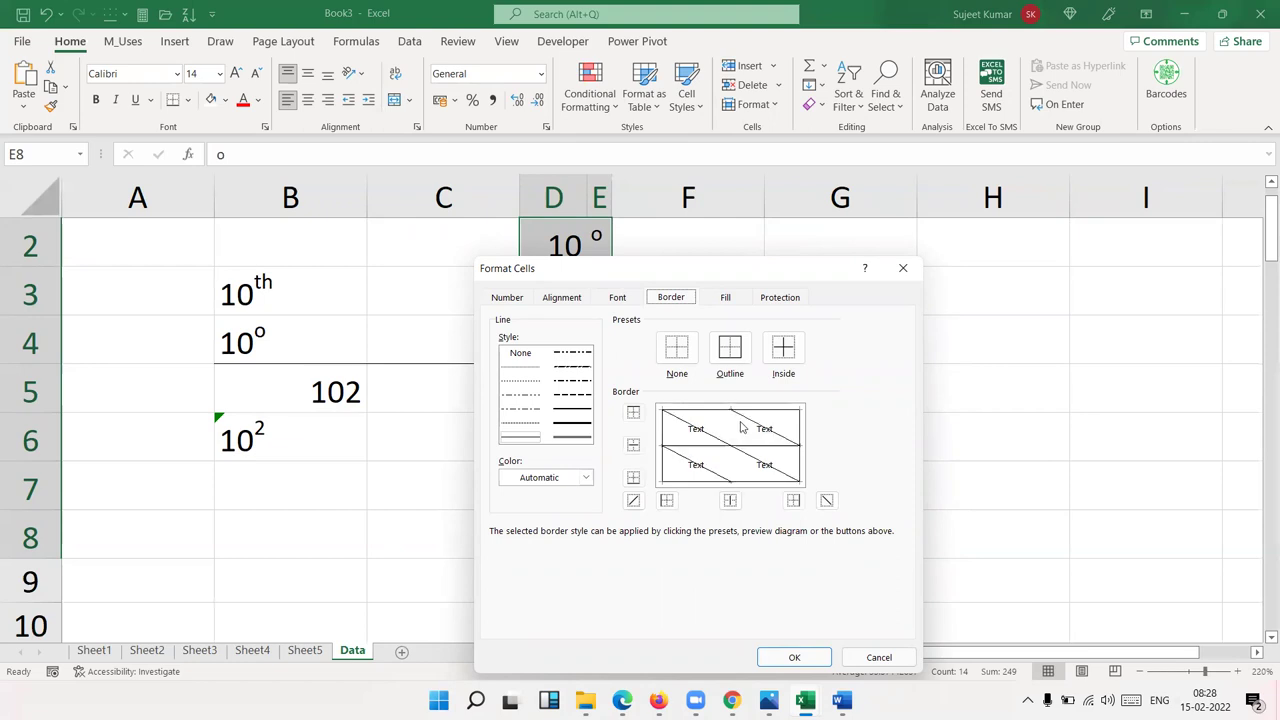
pyautogui.click(741, 427)
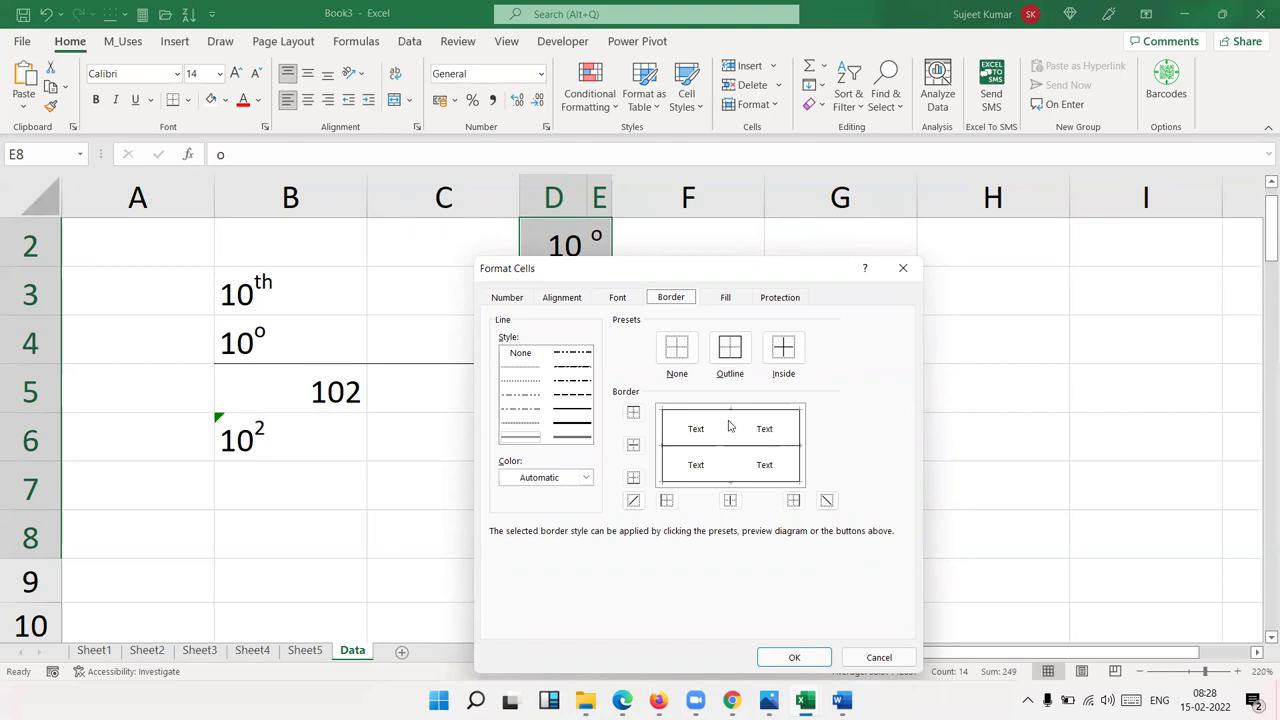
pyautogui.click(794, 657)
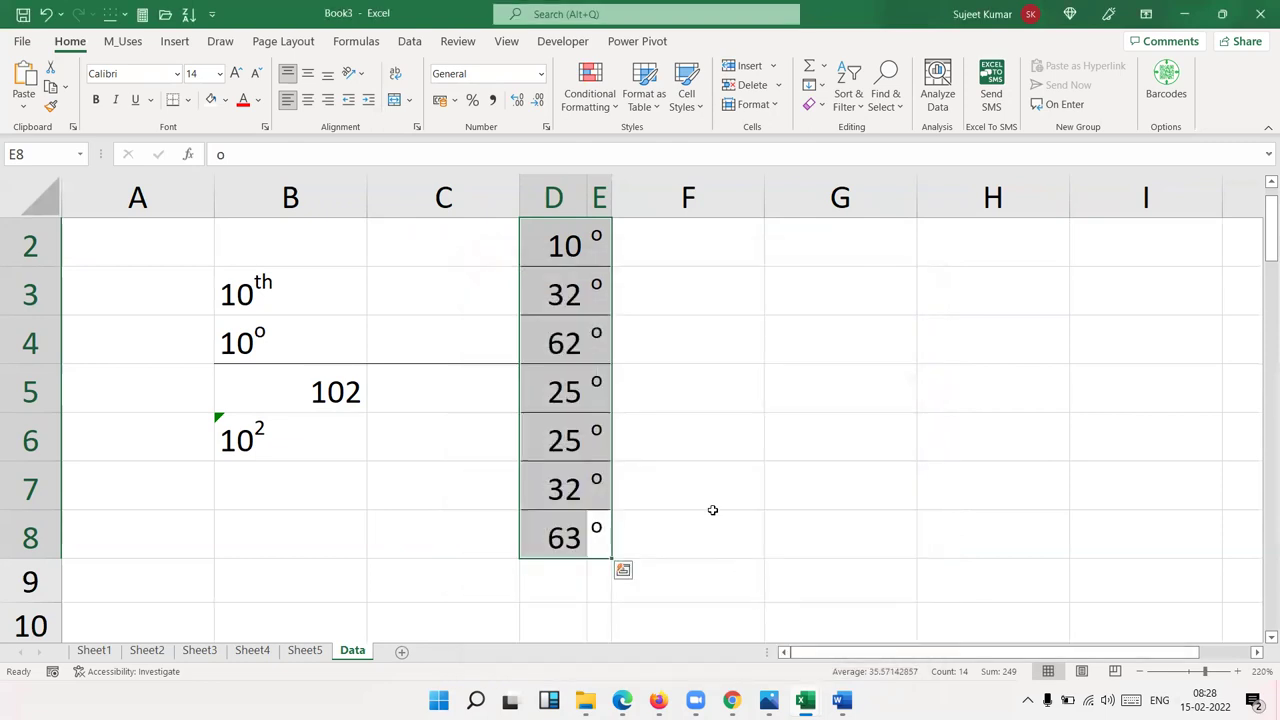
pyautogui.click(713, 488)
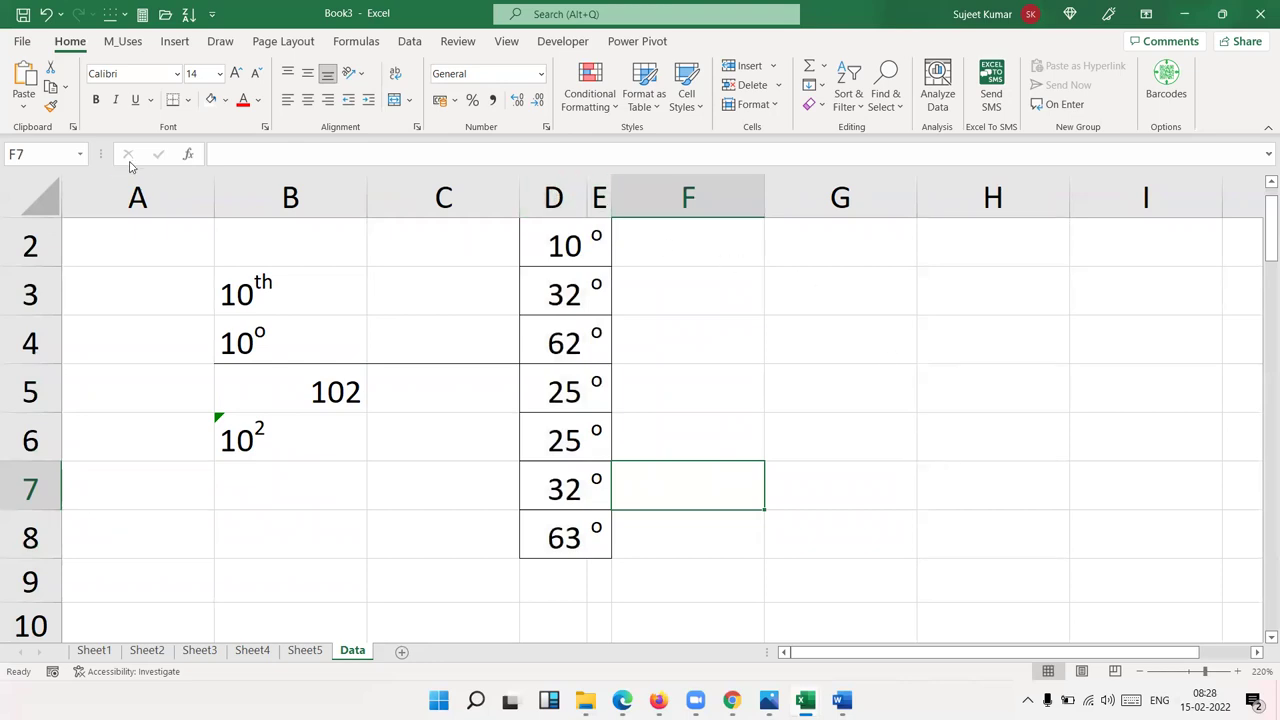
pyautogui.click(270, 42)
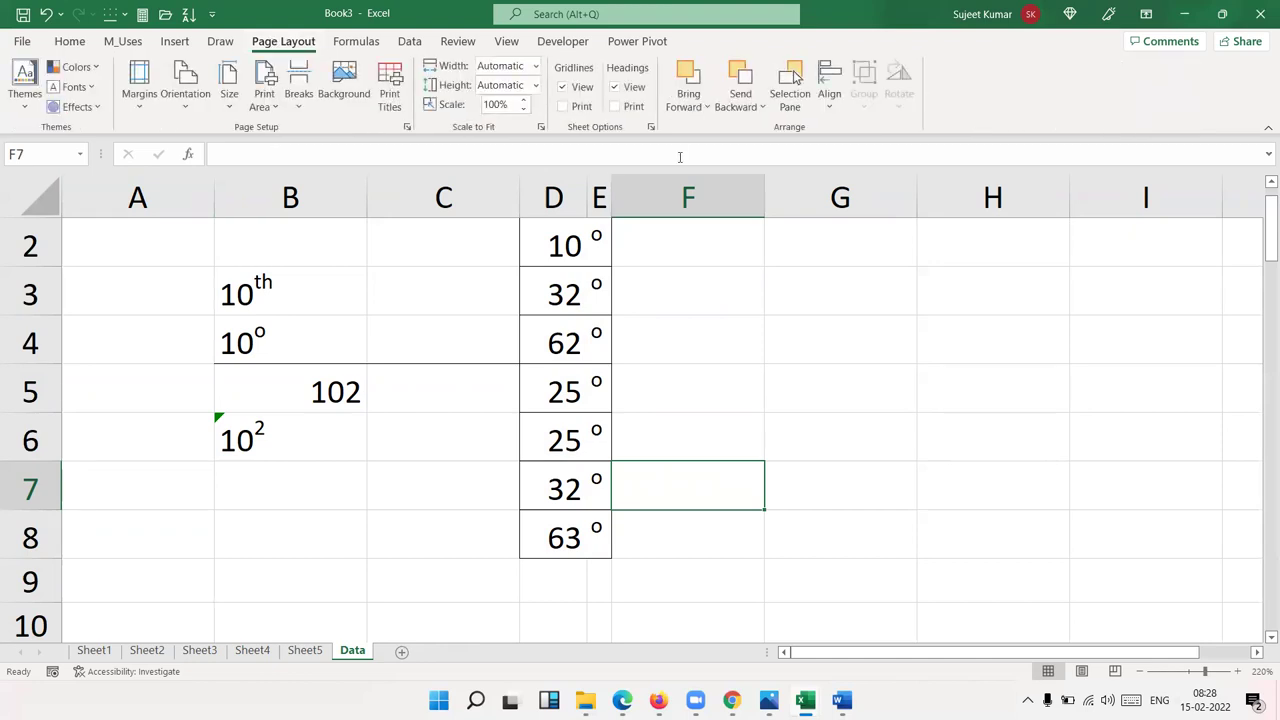
pyautogui.click(580, 93)
pyautogui.click(578, 88)
pyautogui.click(614, 87)
pyautogui.scroll(1, 569, 268)
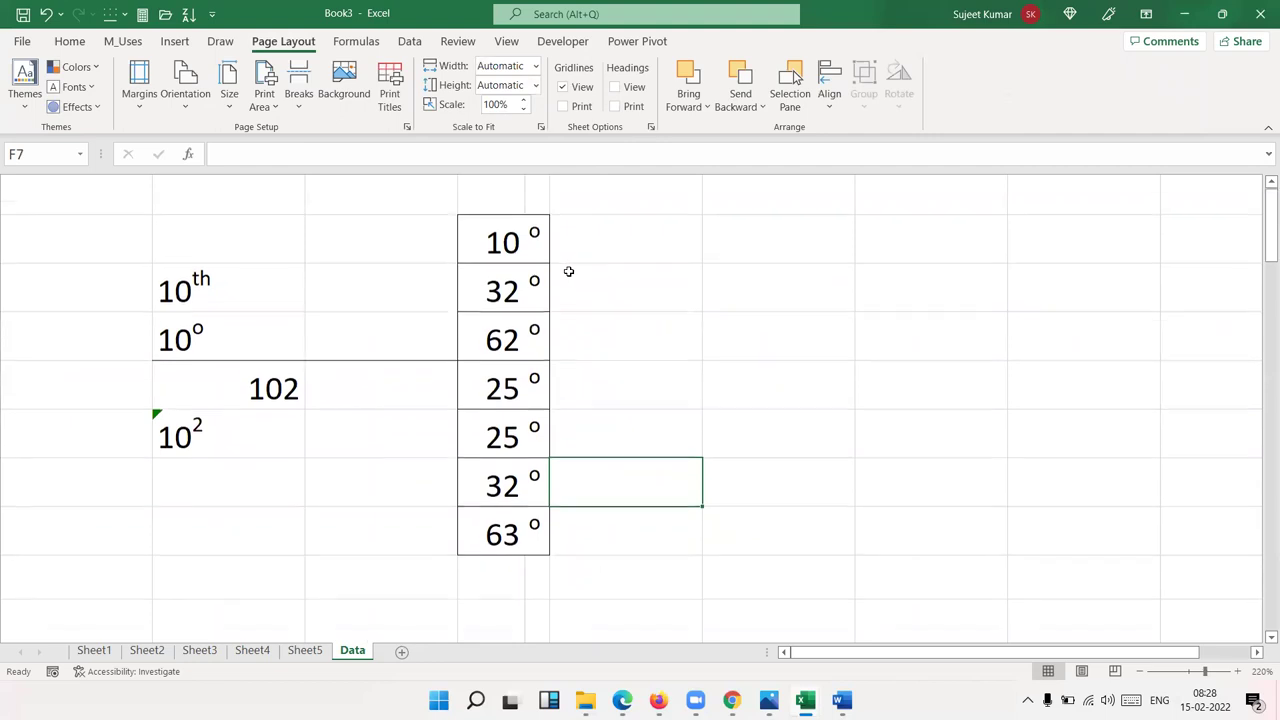
pyautogui.scroll(-2, 529, 284)
pyautogui.scroll(2, 489, 264)
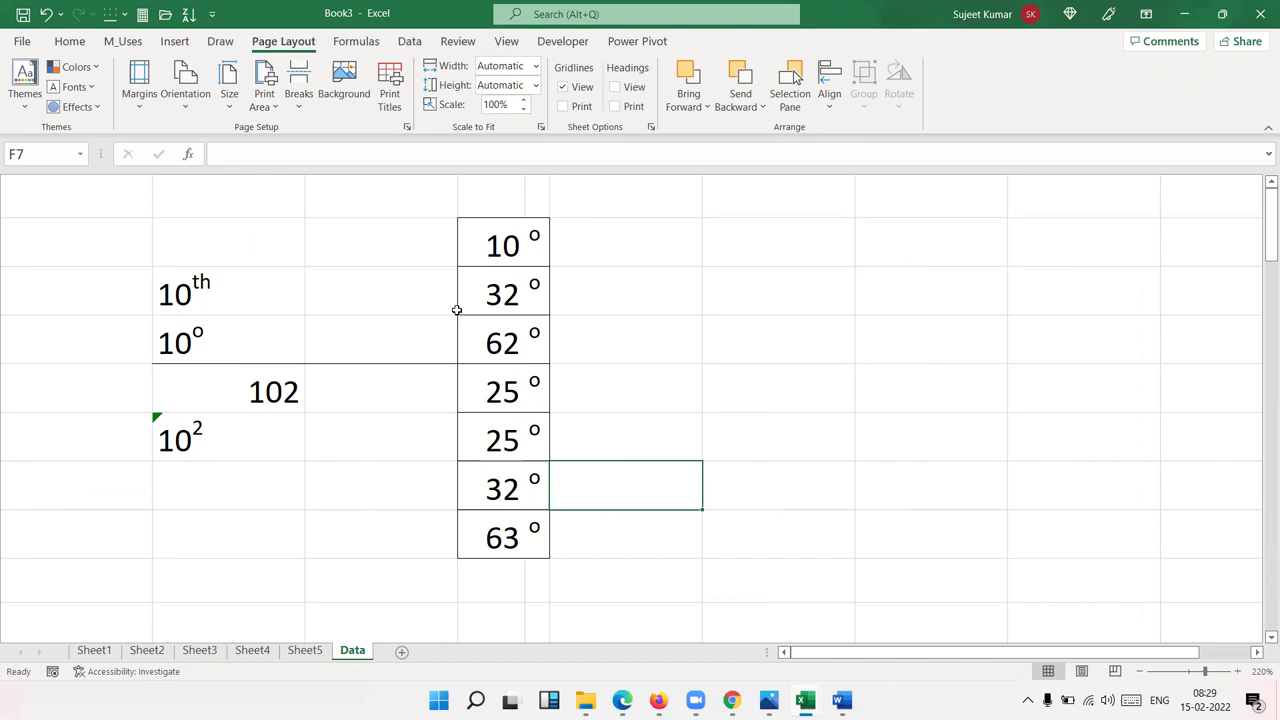
# Enter H2O in cell B7
pyautogui.click(443, 275)
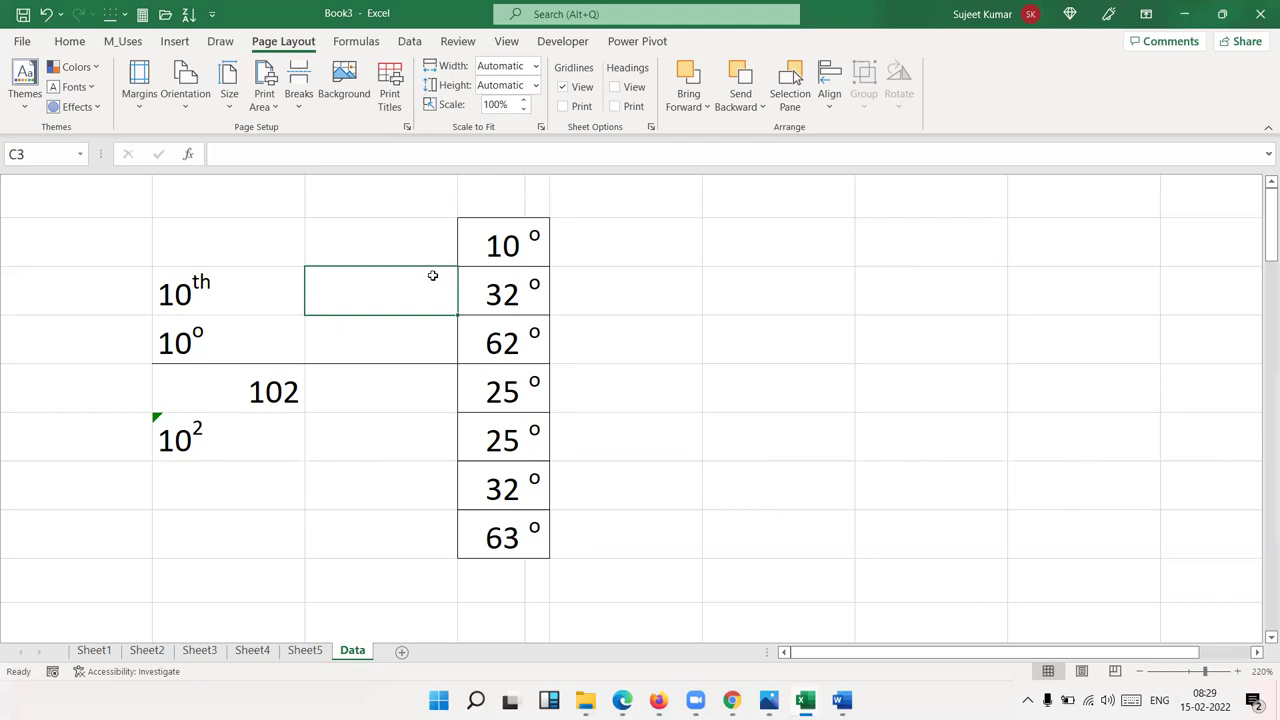
pyautogui.click(221, 490)
pyautogui.write('H2O')
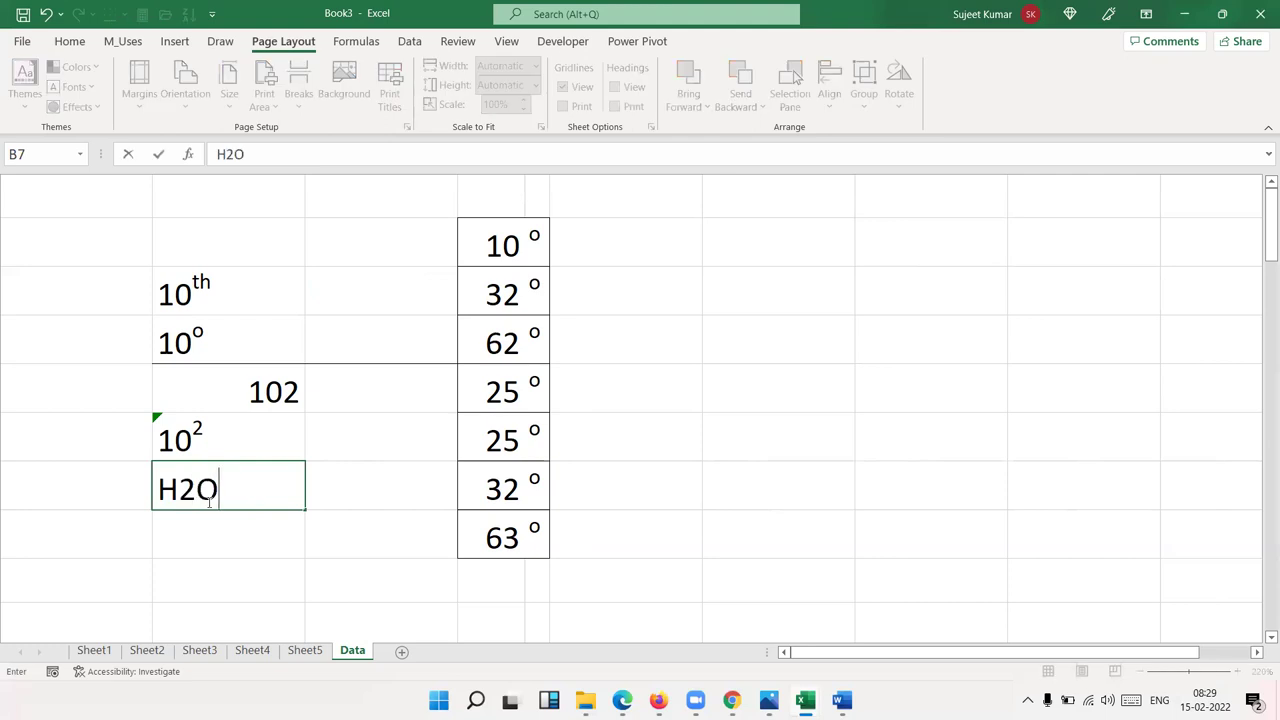
# Make the 2 in H2O subscript
pyautogui.doubleClick(193, 488)
pyautogui.moveTo(190, 488); pyautogui.dragTo(181, 489)
pyautogui.rightClick(182, 489)
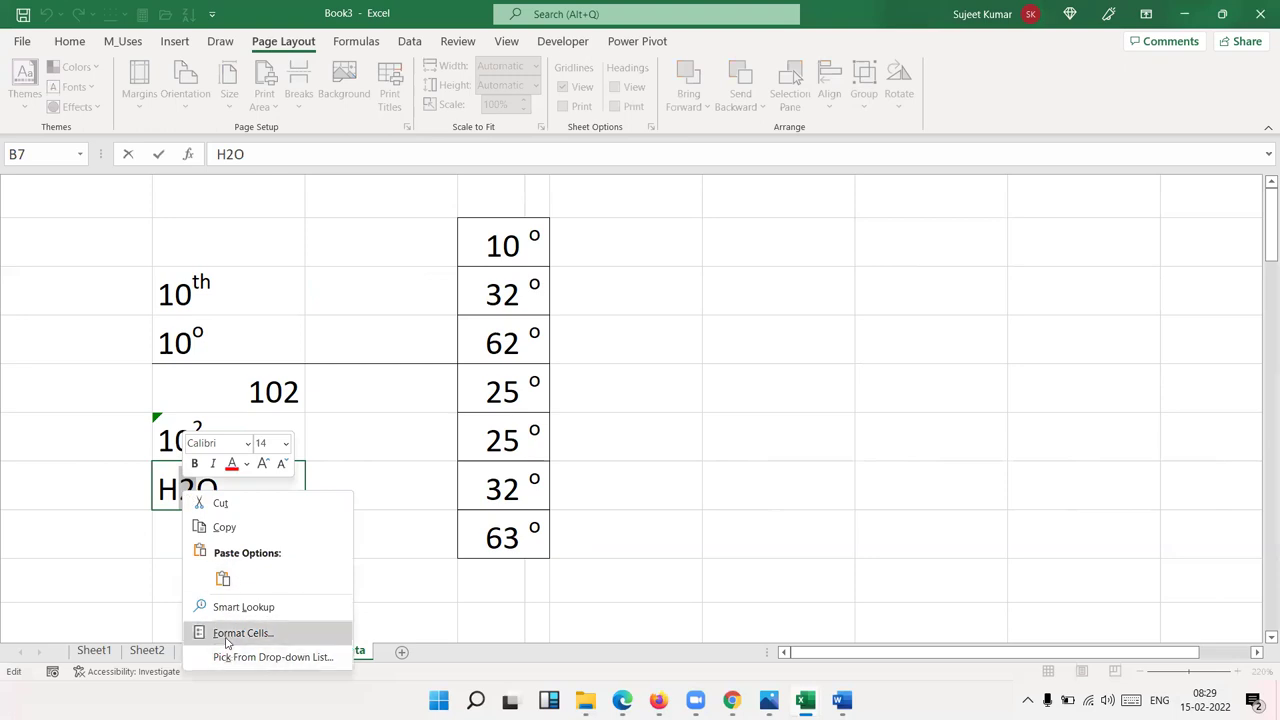
pyautogui.click(227, 634)
pyautogui.click(37, 511)
pyautogui.click(327, 657)
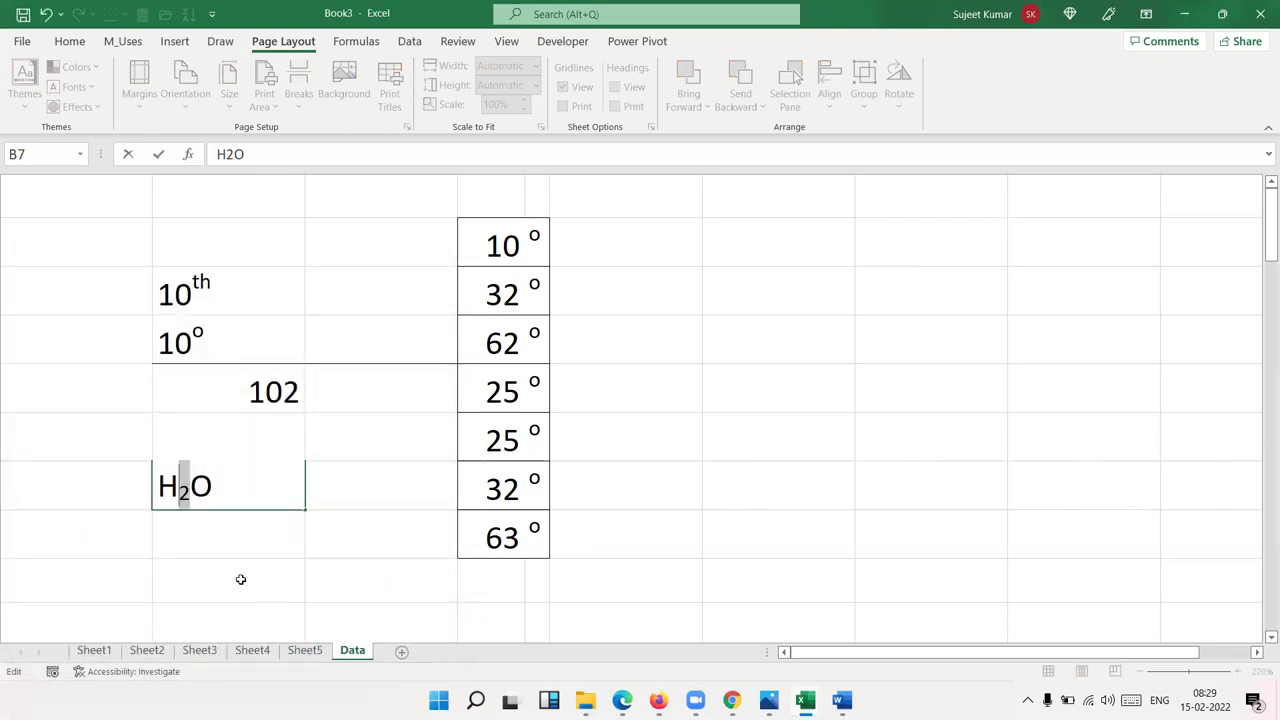
pyautogui.click(240, 579)
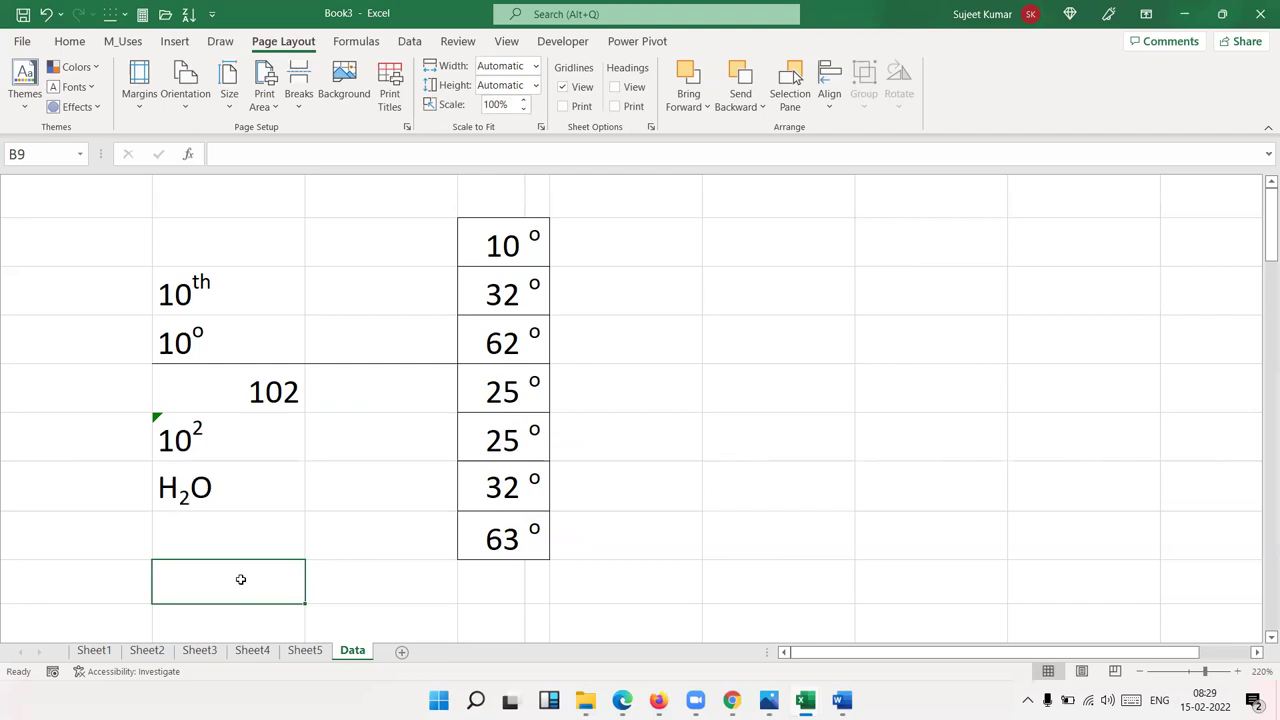
# Copy the Word report's opening Online Video paragraph and return to Excel
pyautogui.scroll(-3, 288, 555)
pyautogui.scroll(-3, 317, 514)
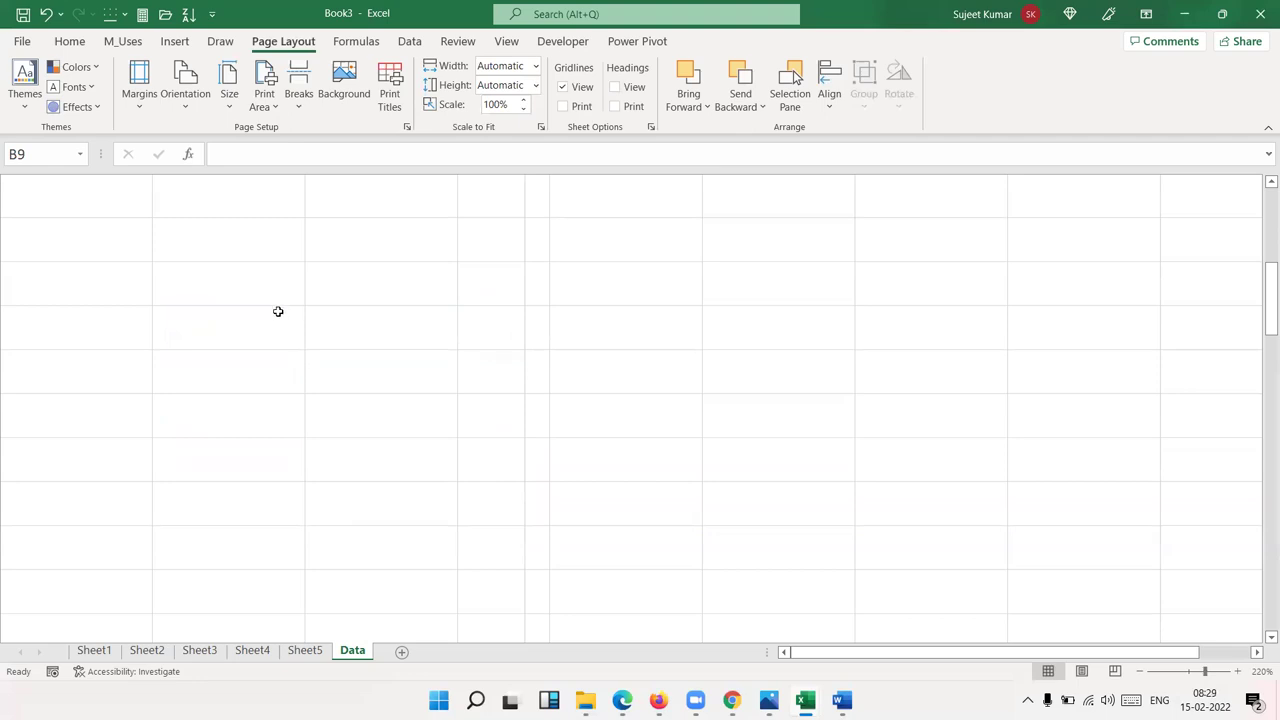
pyautogui.moveTo(842, 700)
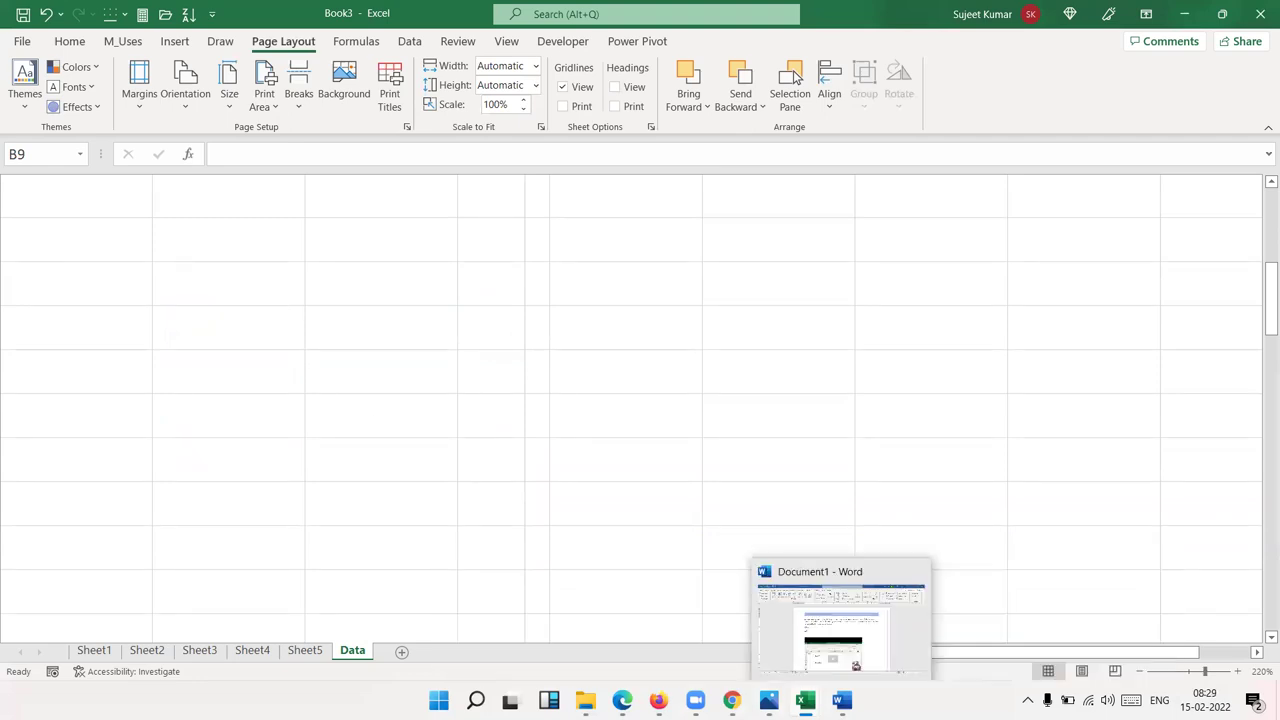
pyautogui.click(840, 615)
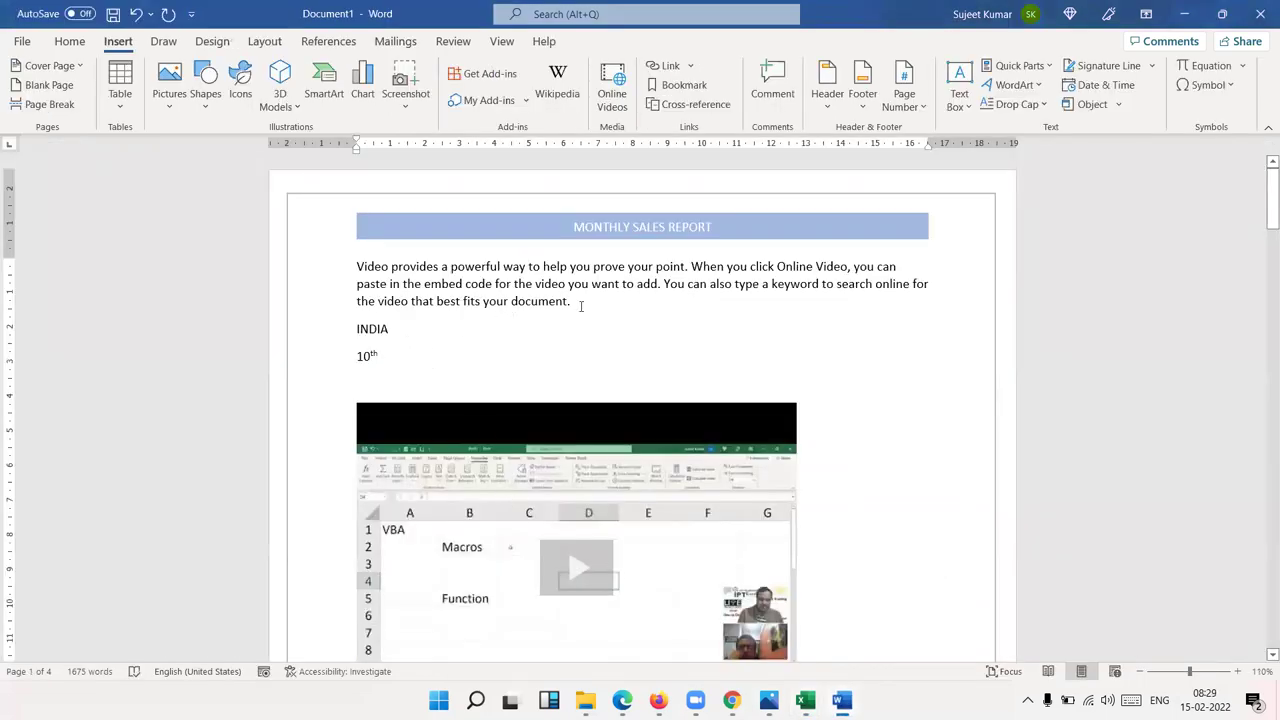
pyautogui.tripleClick(537, 302)
pyautogui.click(591, 342)
pyautogui.tripleClick(526, 296)
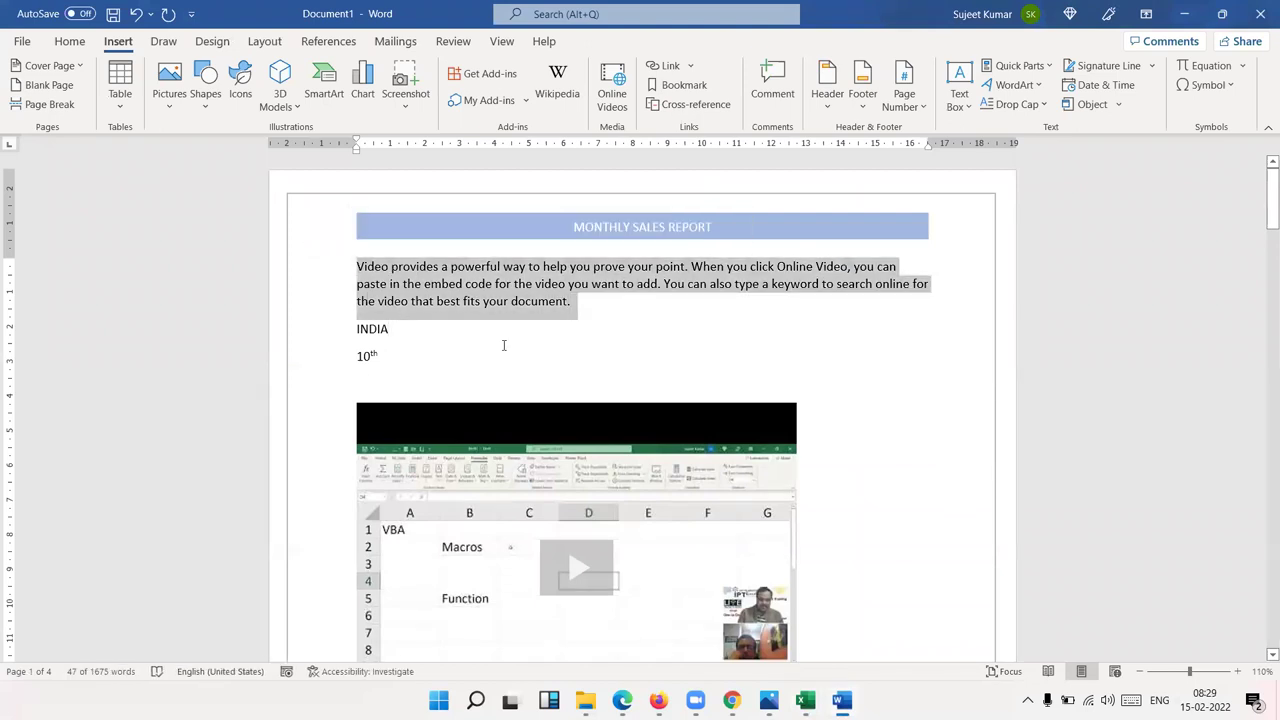
pyautogui.hotkey('ctrl', 'c')
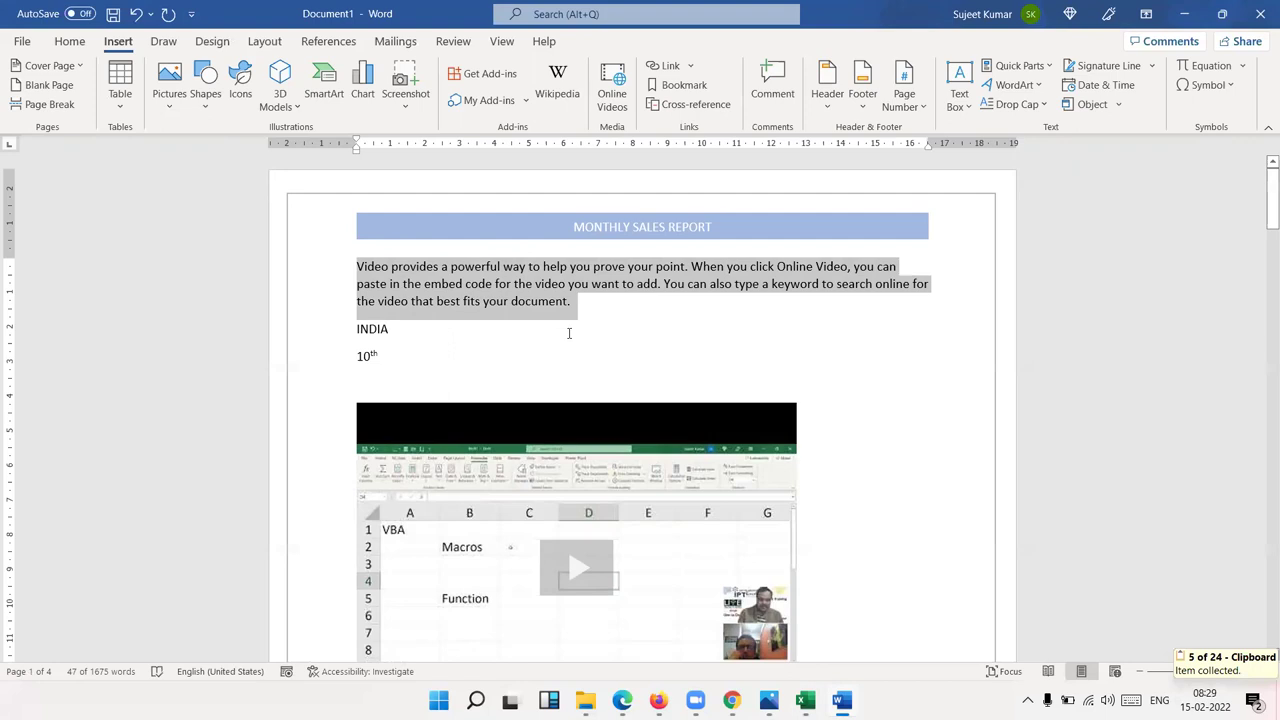
pyautogui.hotkey('alt', 'Tab')
# Merge and center the range B12:G14
pyautogui.click(335, 287)
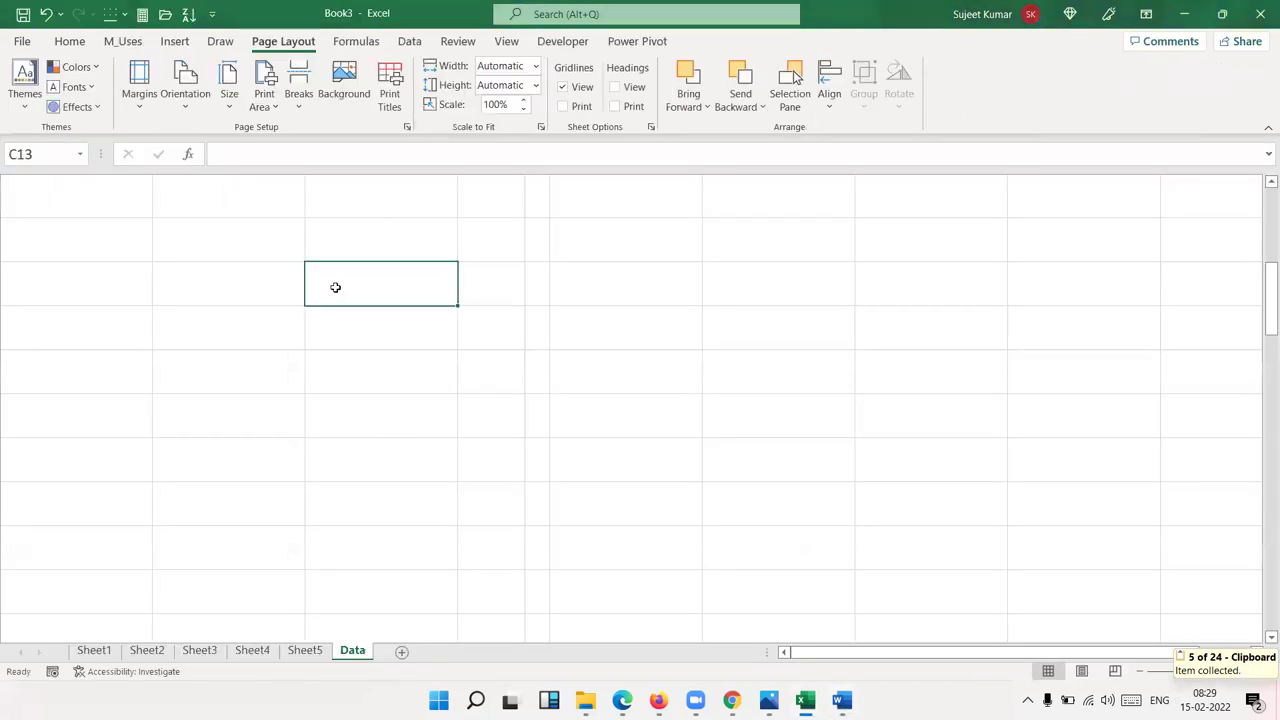
pyautogui.moveTo(234, 240)
pyautogui.mouseDown()
pyautogui.moveTo(640, 335)
pyautogui.moveTo(760, 334)
pyautogui.mouseUp()
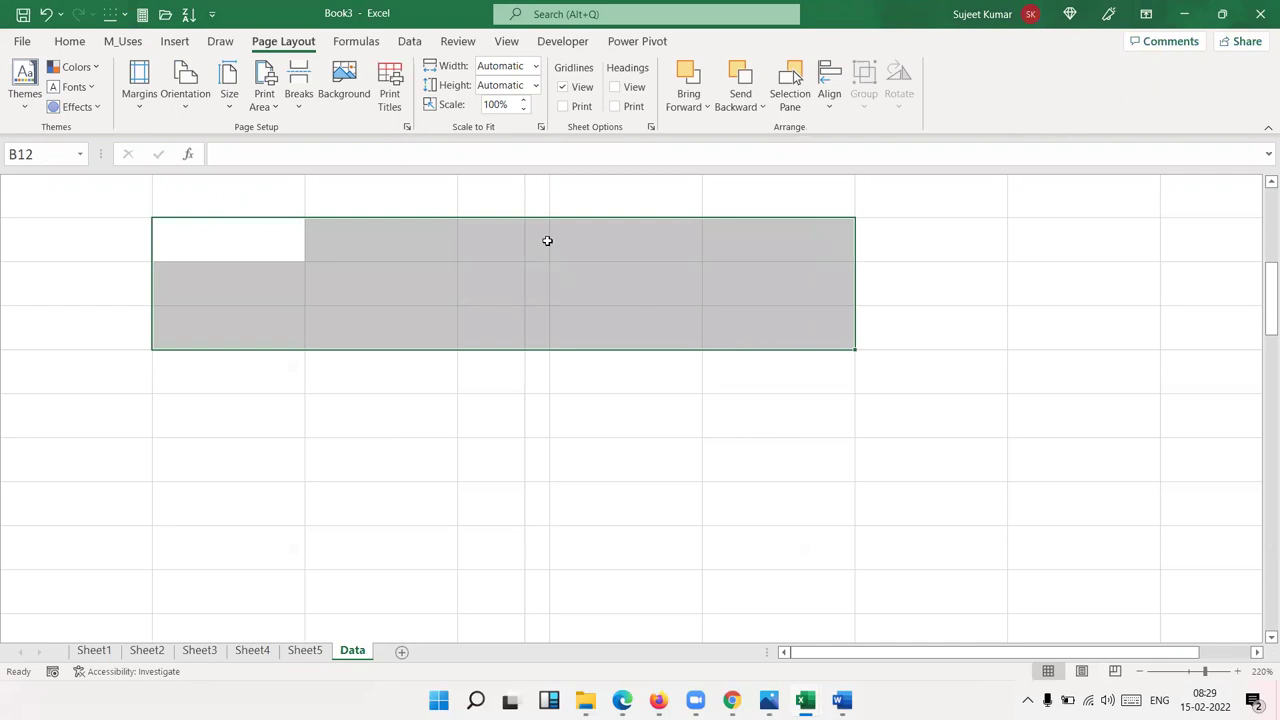
pyautogui.click(66, 43)
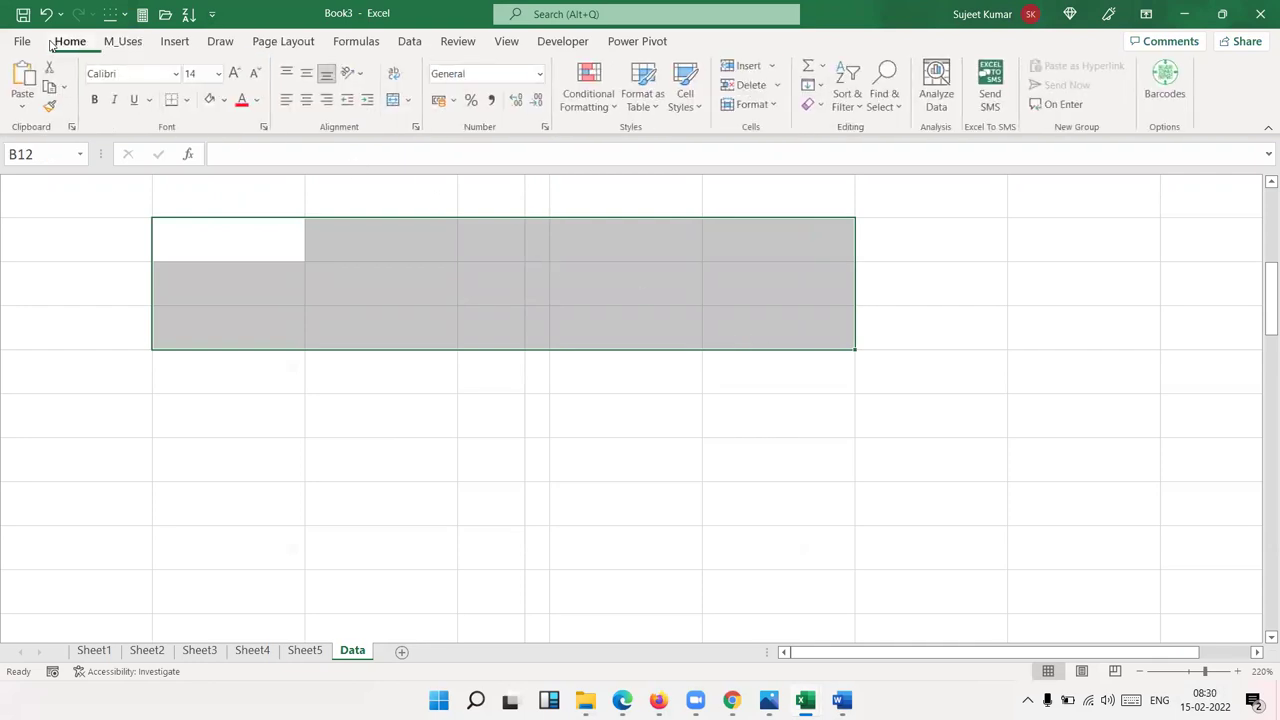
pyautogui.click(393, 101)
pyautogui.click(381, 379)
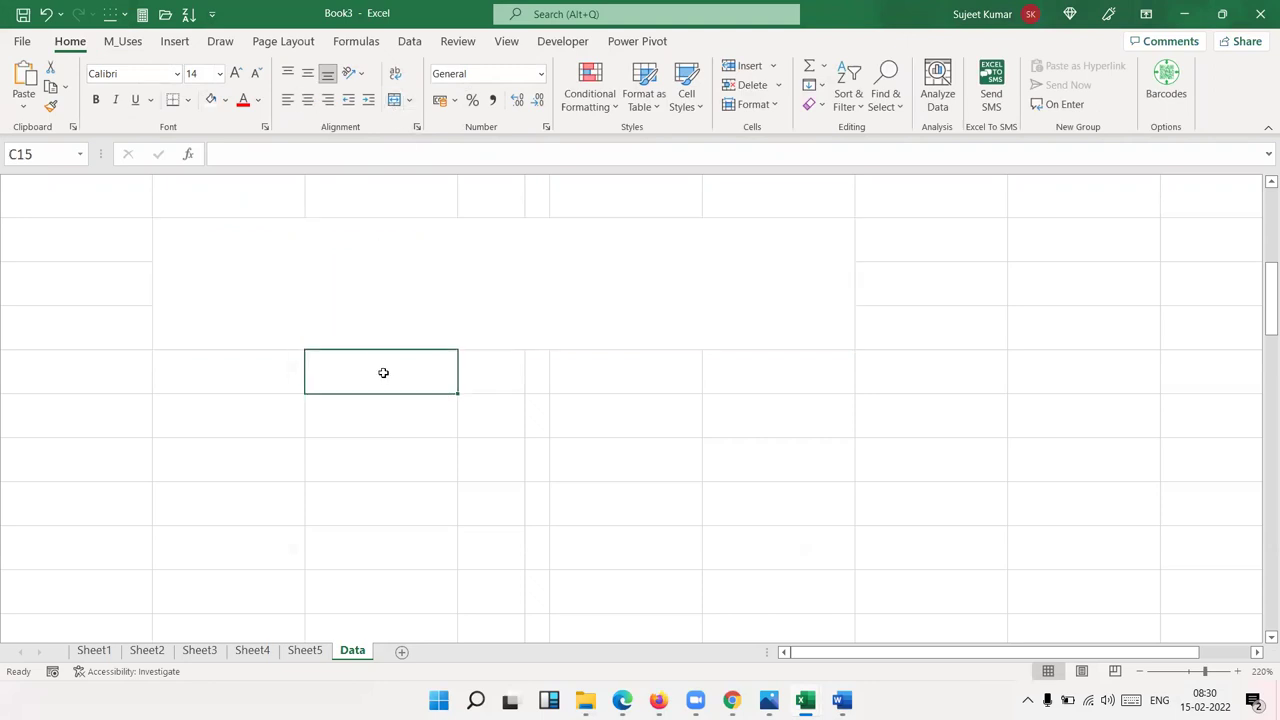
# Paste the copied video paragraph as text inside merged cell B12
pyautogui.doubleClick(393, 280)
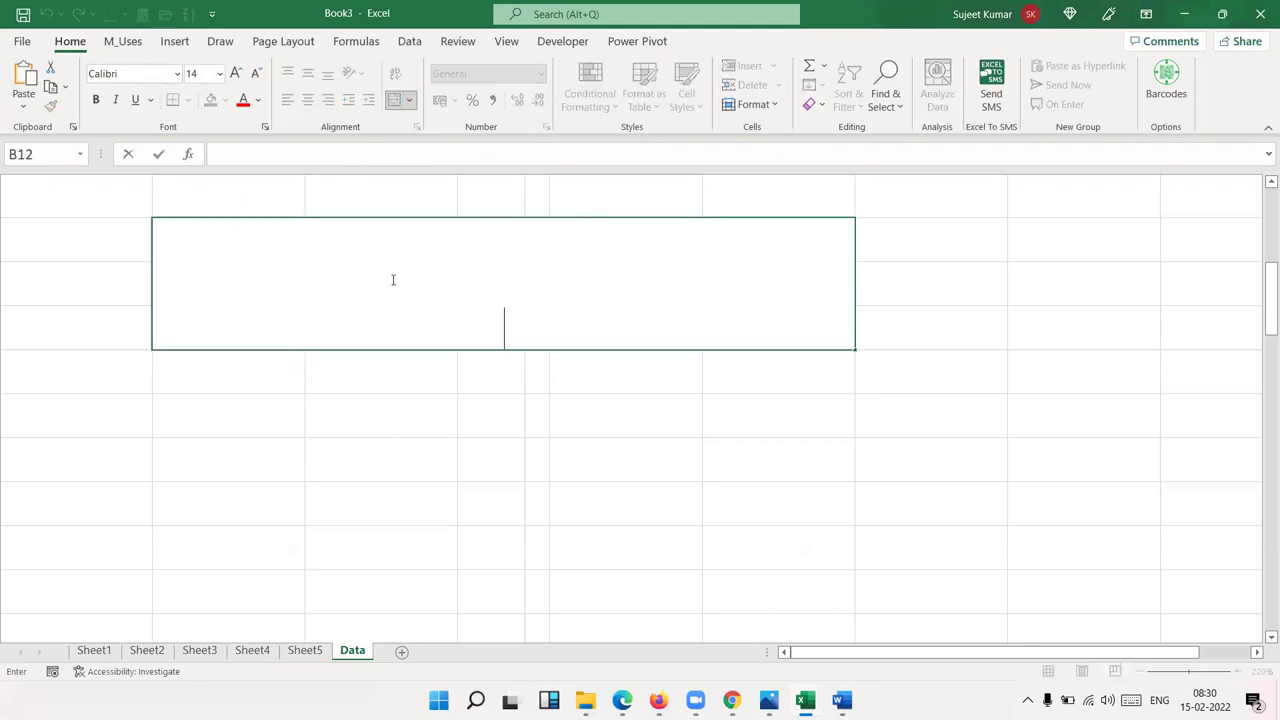
pyautogui.hotkey('ctrl', 'v')
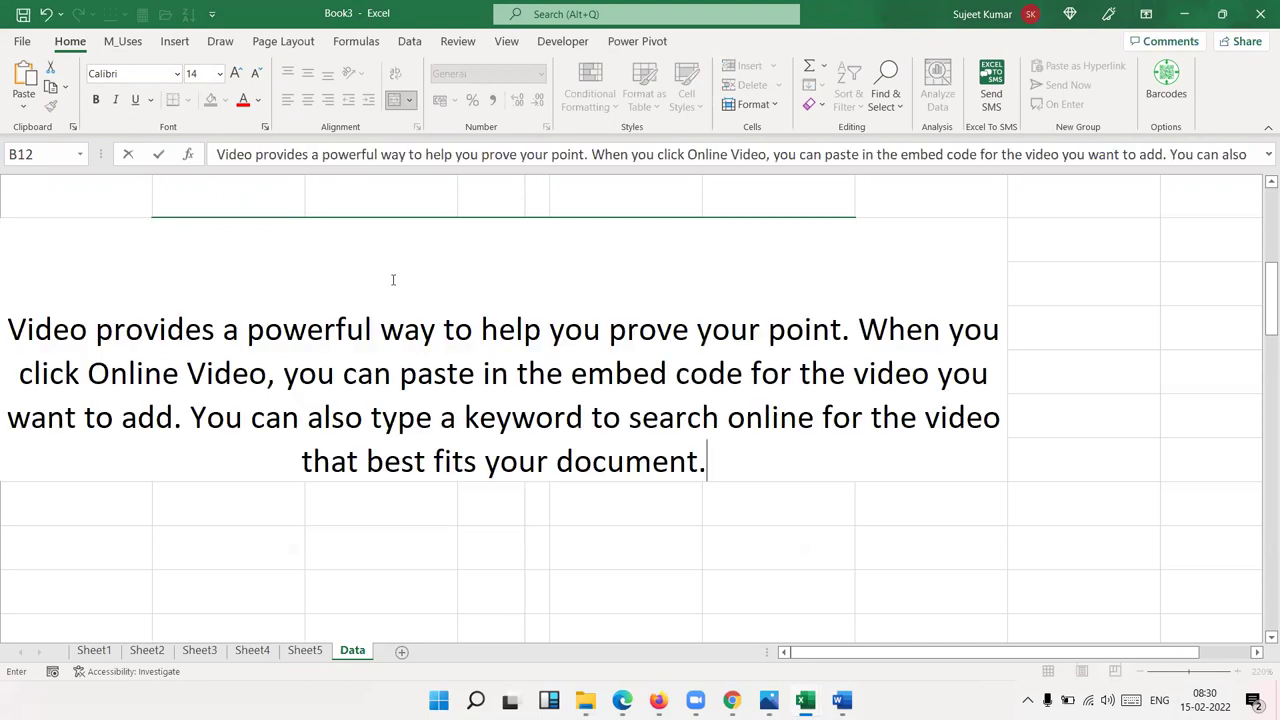
pyautogui.press('Escape')
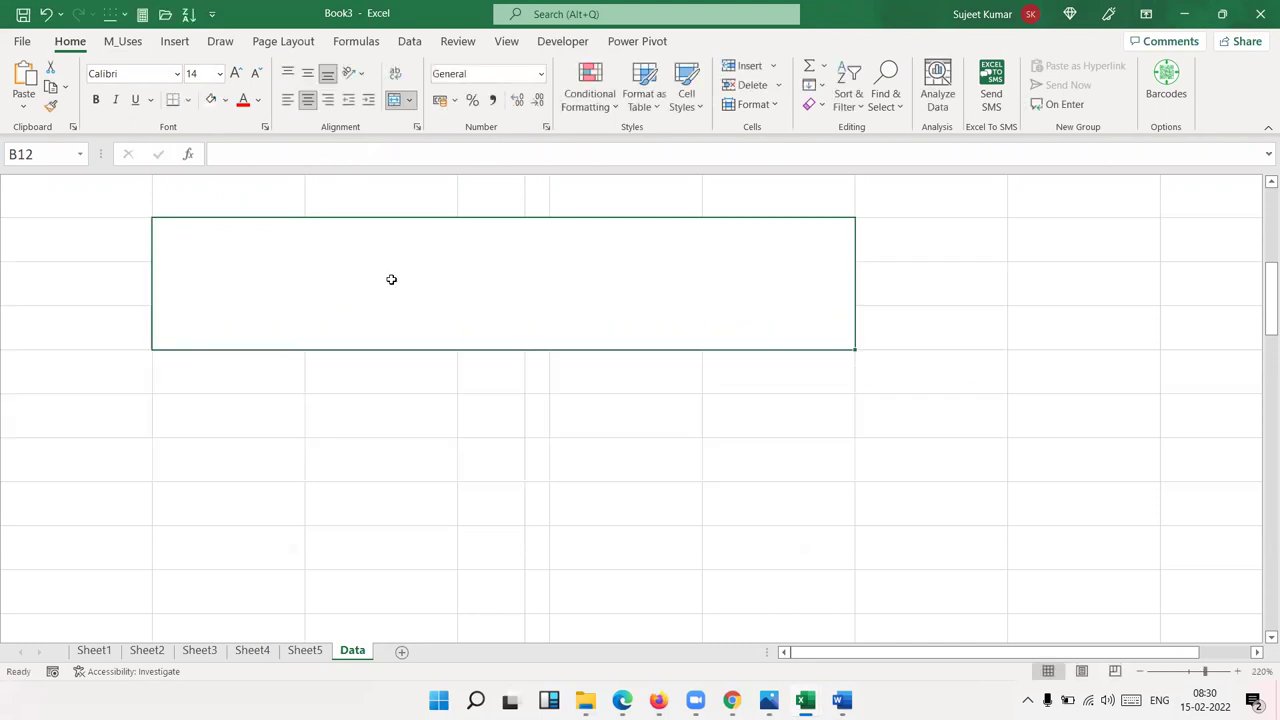
pyautogui.hotkey('ctrl', 'v')
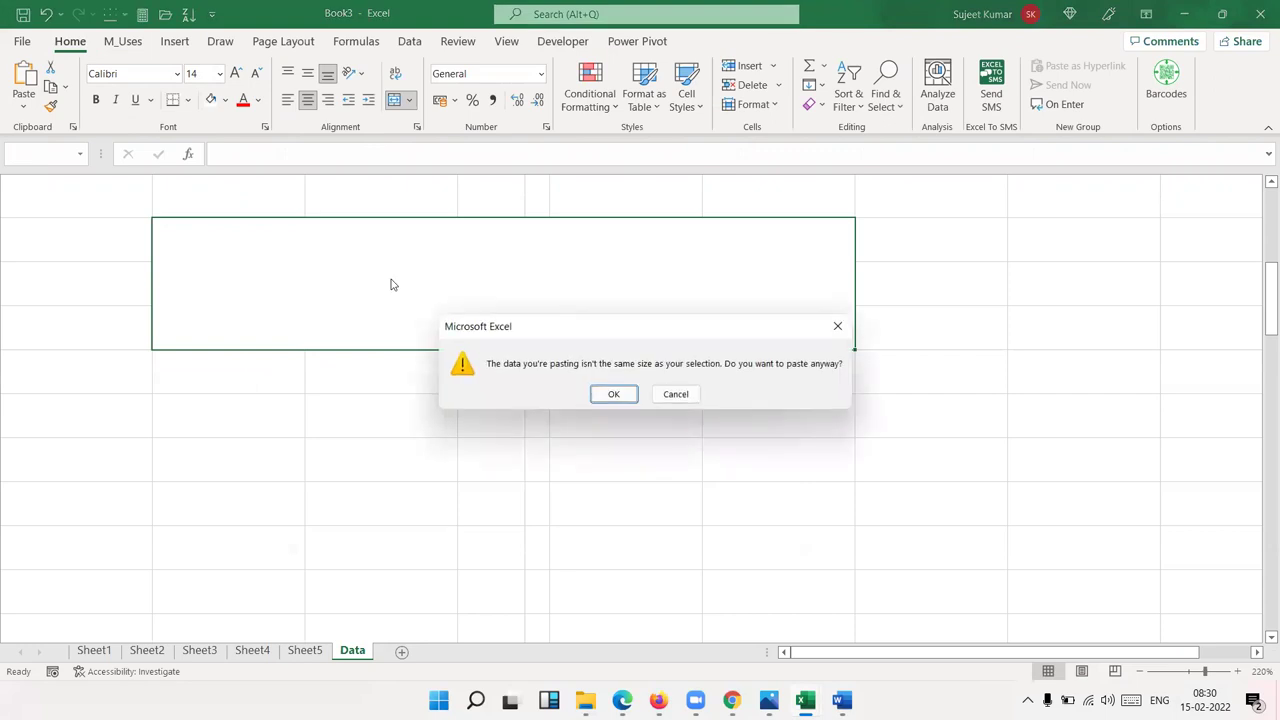
pyautogui.press('Escape')
pyautogui.doubleClick(406, 282)
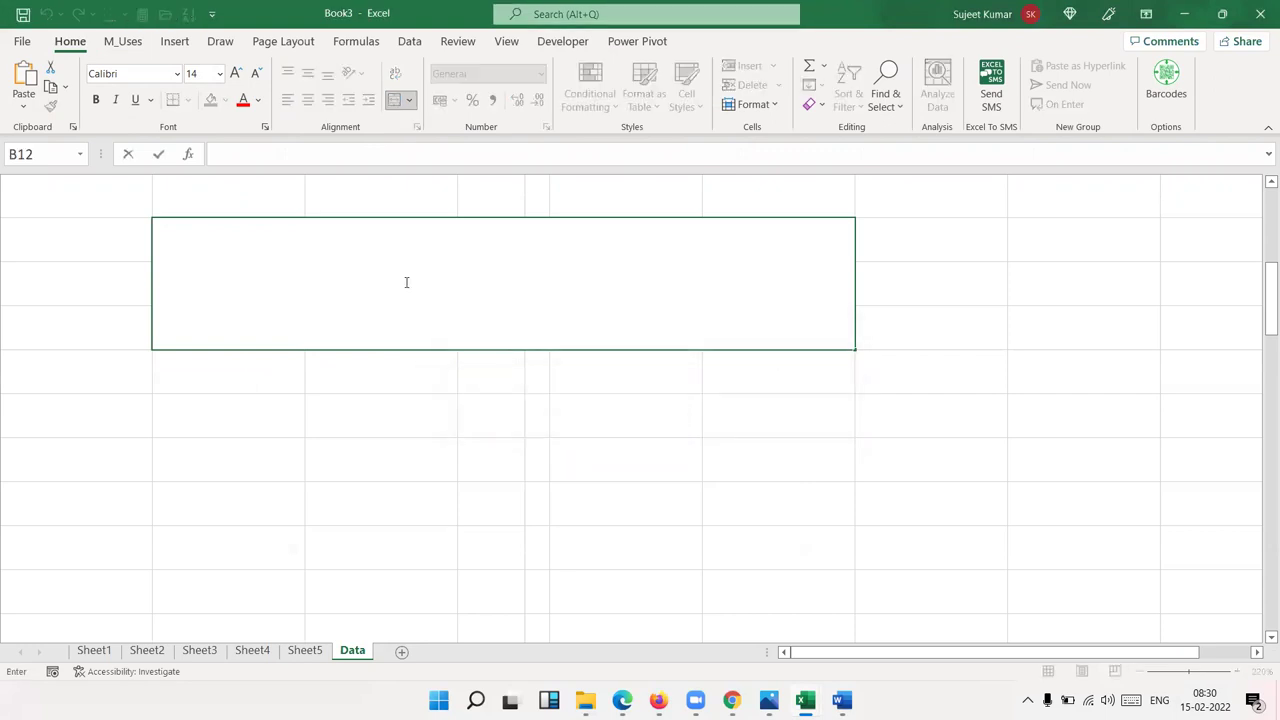
pyautogui.hotkey('ctrl', 'v')
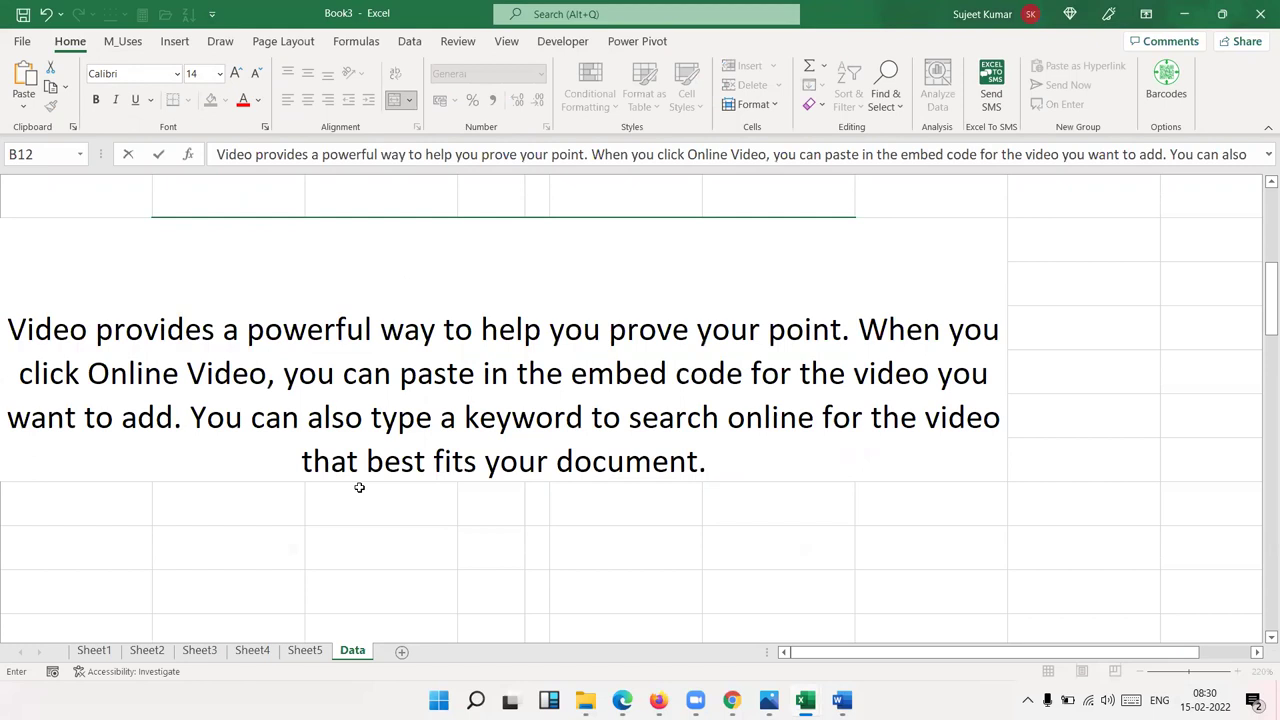
pyautogui.press('Return')
pyautogui.click(340, 316)
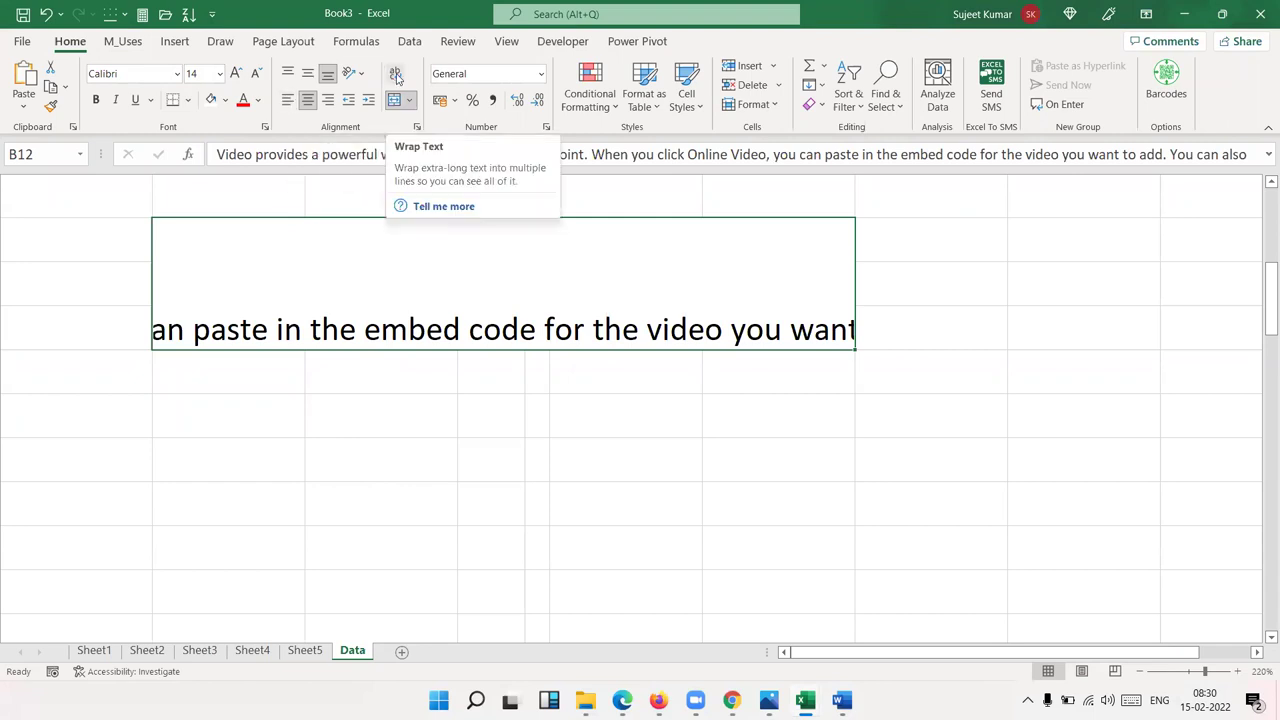
# Wrap the paragraph text in B12 and left-align it
pyautogui.click(396, 78)
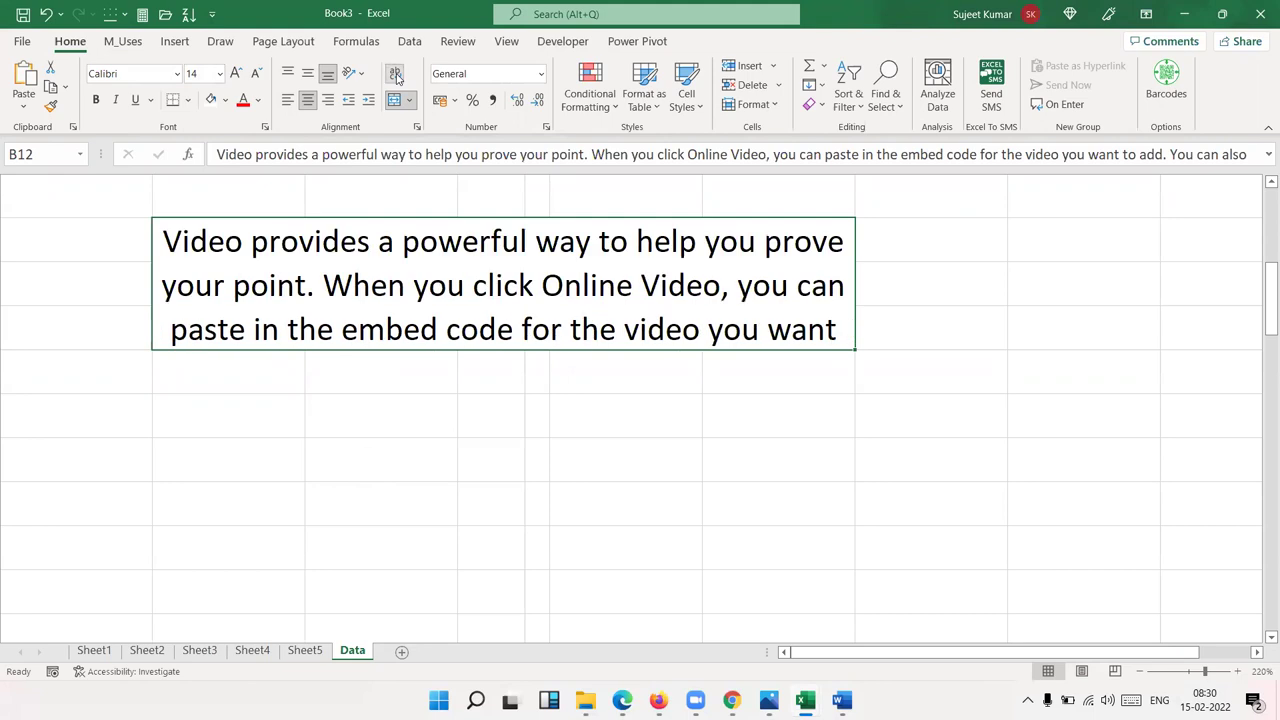
pyautogui.click(287, 99)
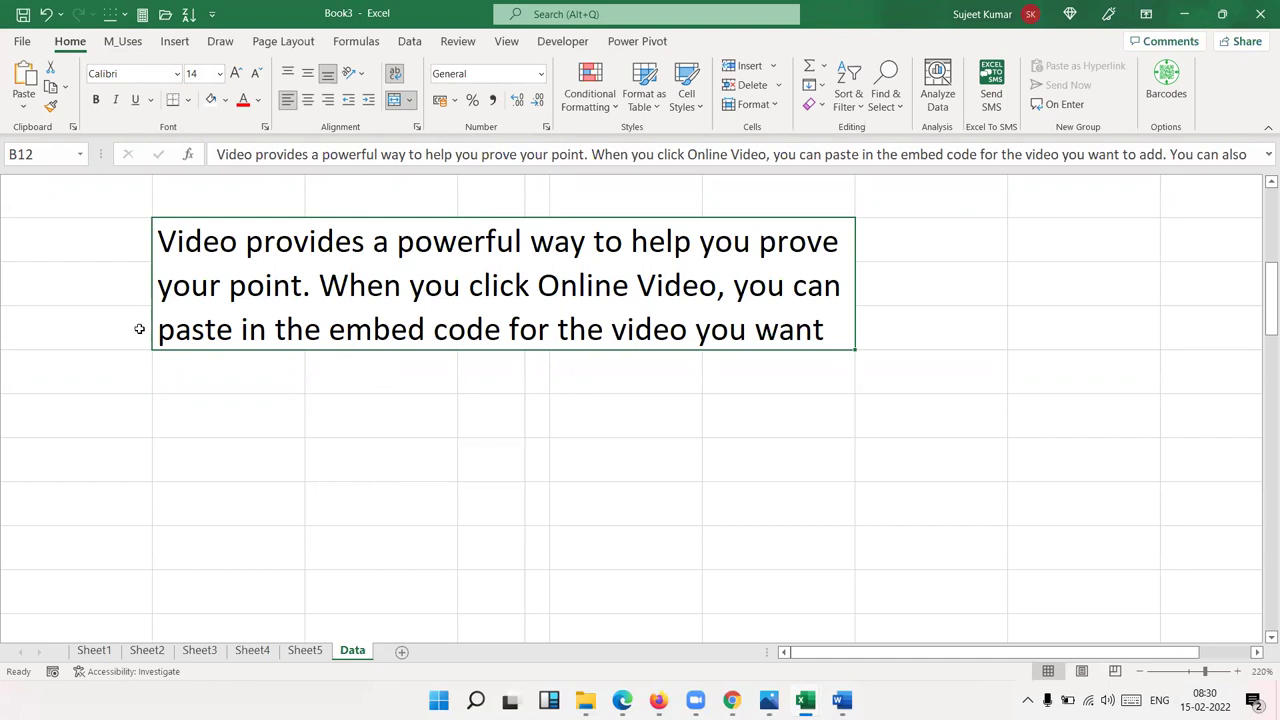
pyautogui.moveTo(316, 292); pyautogui.dragTo(405, 412)
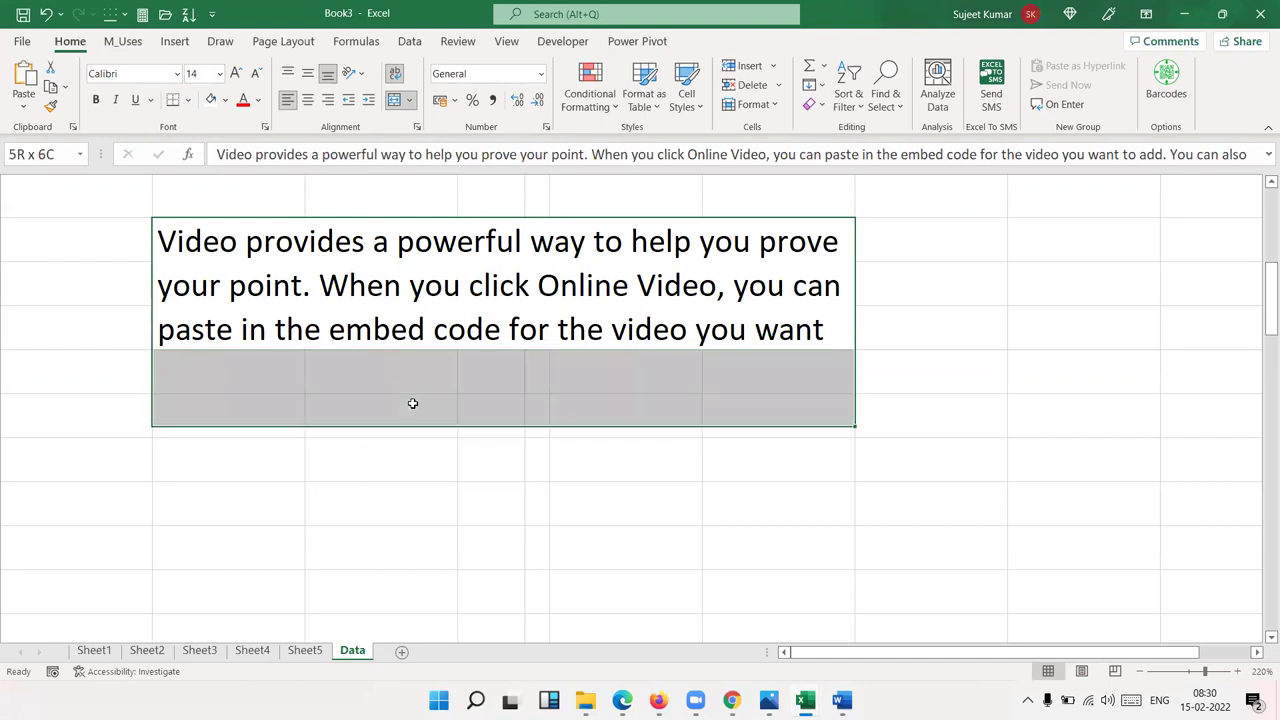
pyautogui.click(407, 103)
pyautogui.click(349, 85)
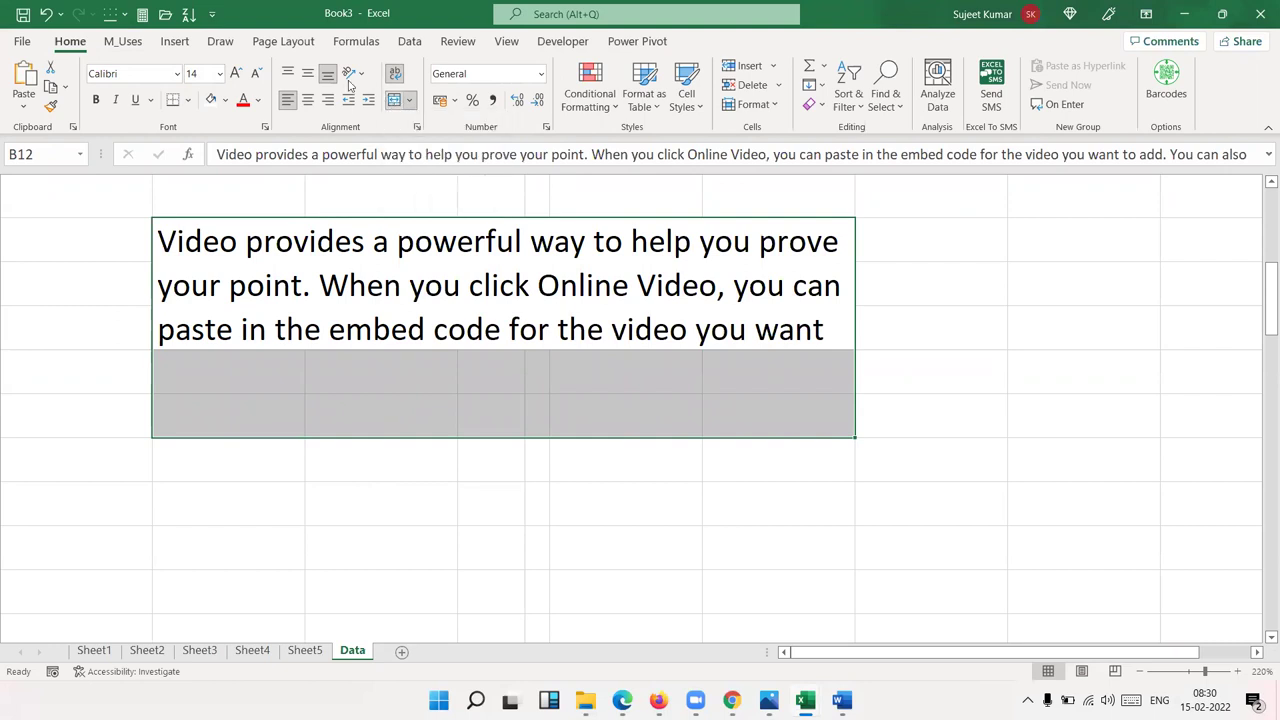
# Turn on row and column headings and make row 14 taller
pyautogui.click(283, 42)
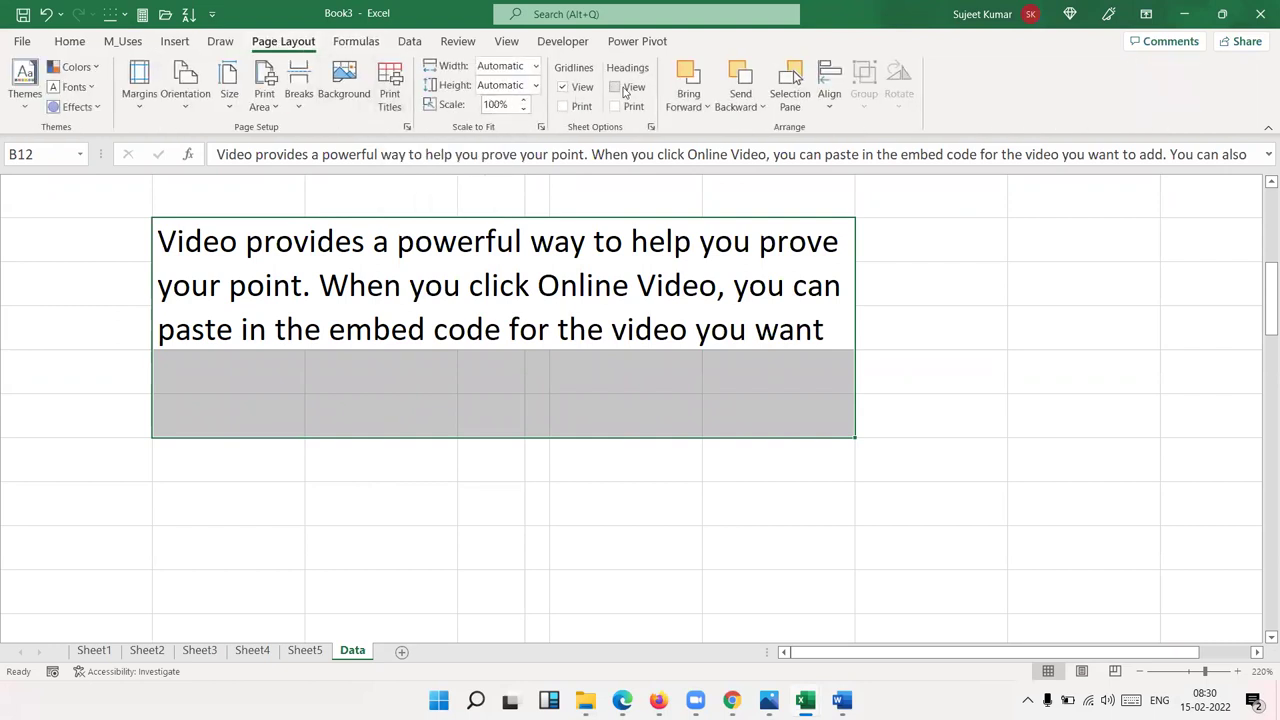
pyautogui.click(614, 86)
pyautogui.click(106, 400)
pyautogui.moveTo(35, 394); pyautogui.dragTo(30, 478)
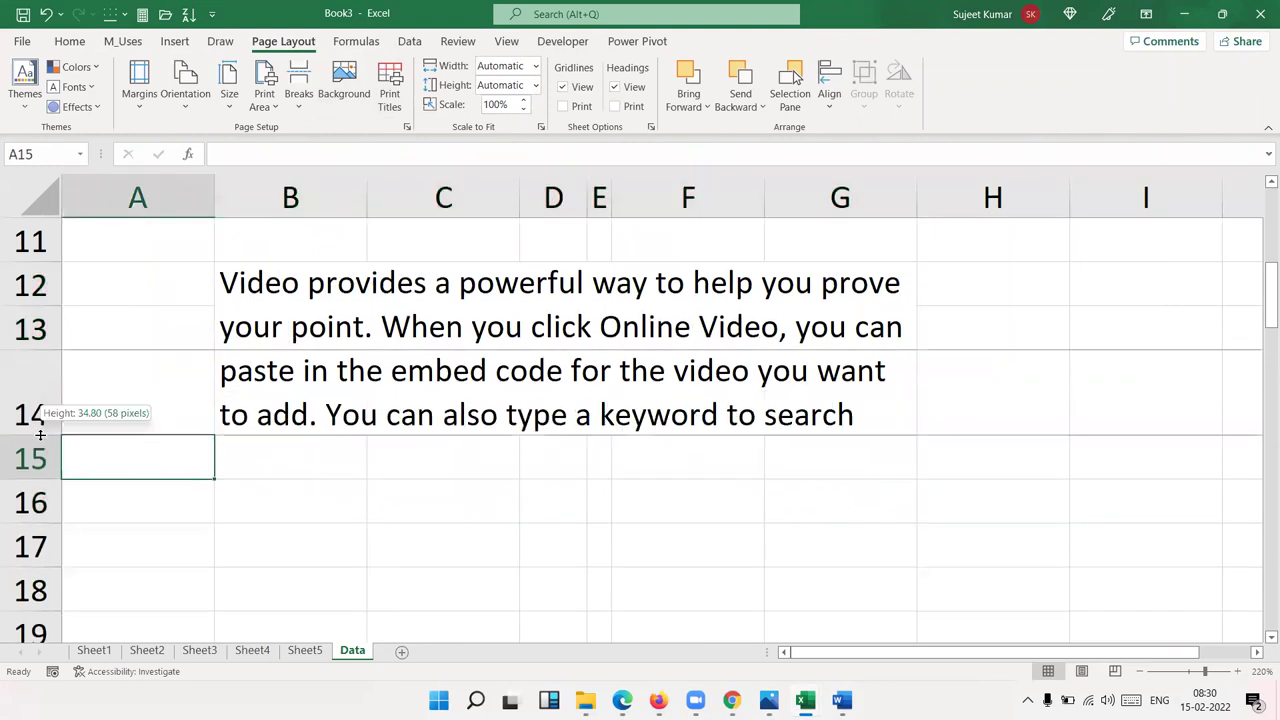
# Reduce the paragraph in B12 to 12-point font
pyautogui.click(244, 396)
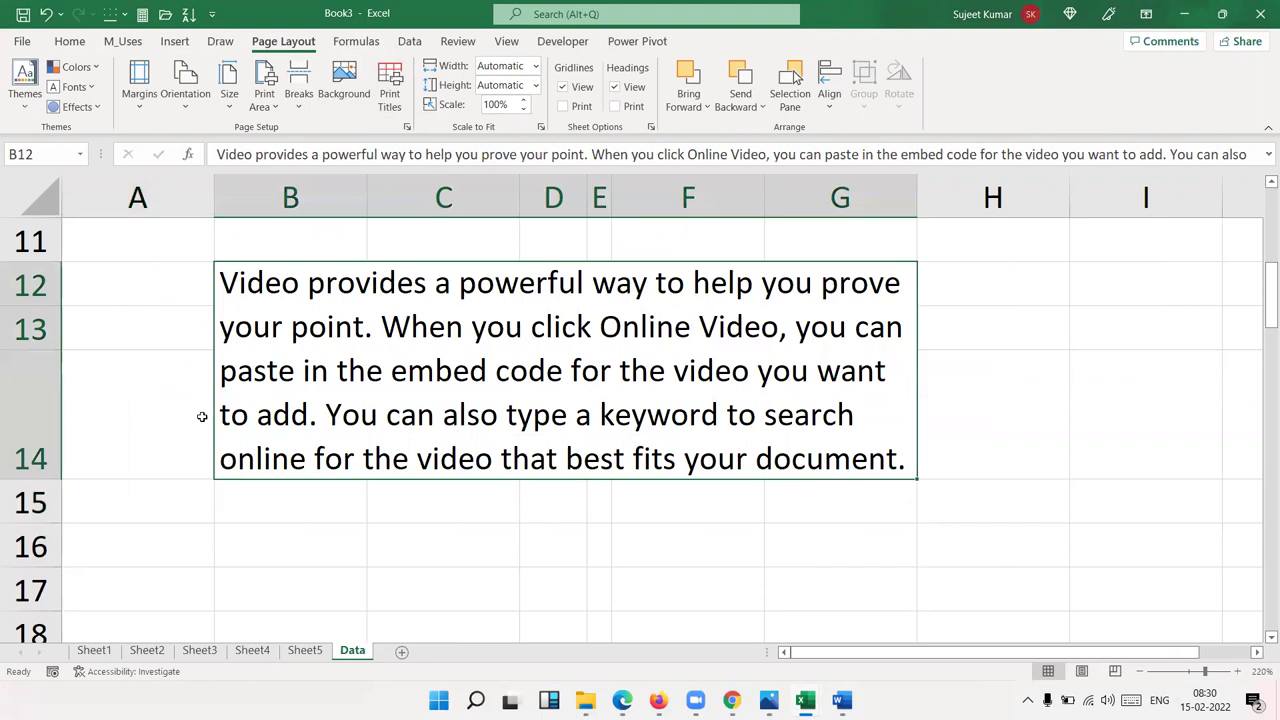
pyautogui.click(72, 44)
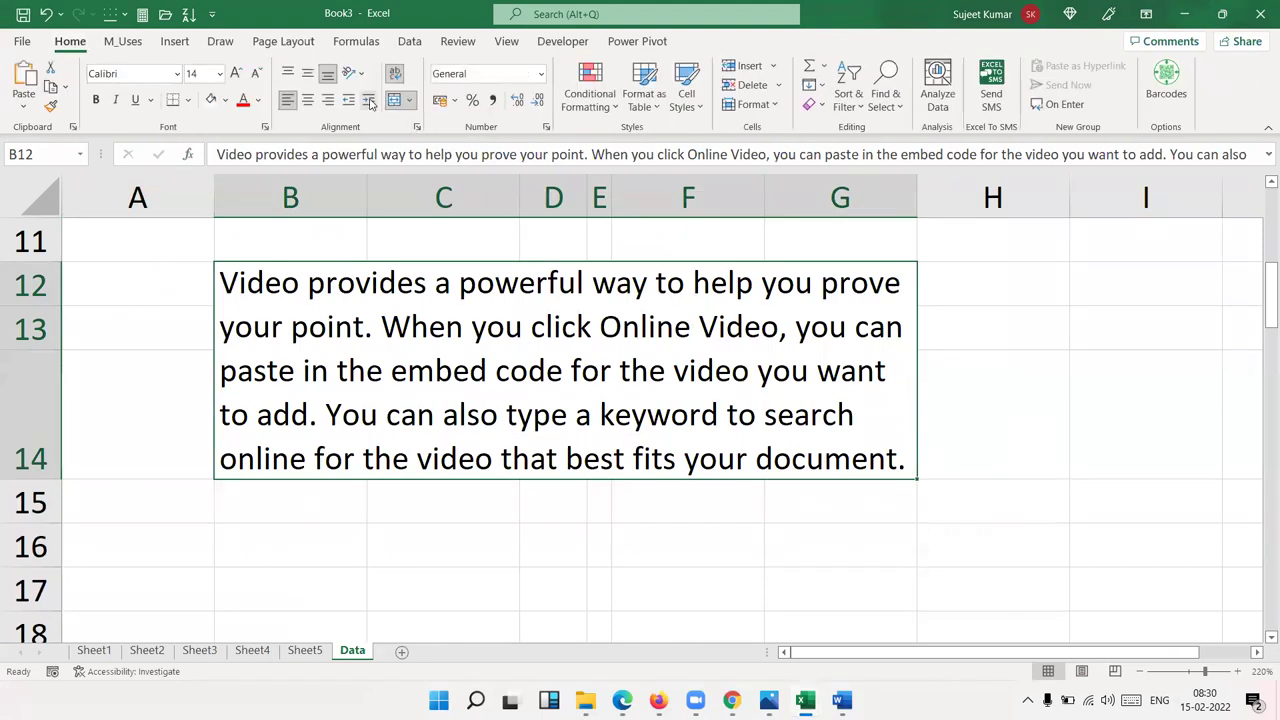
pyautogui.click(256, 73)
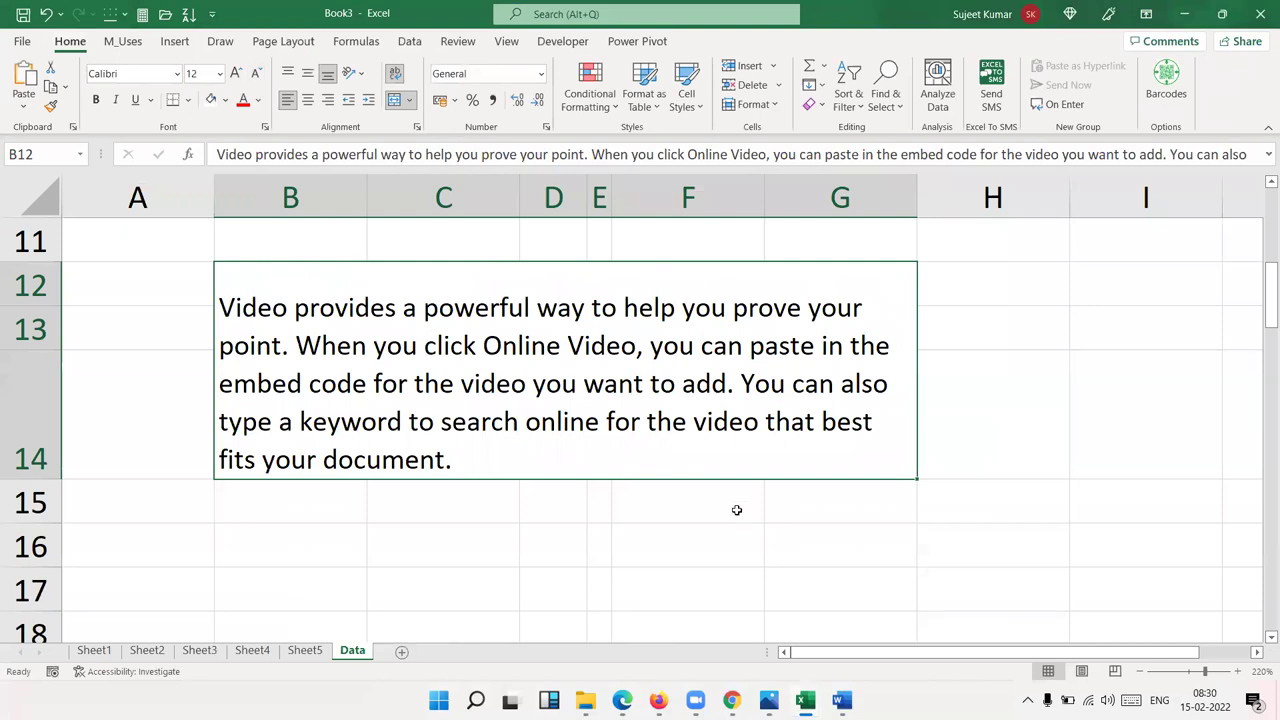
pyautogui.click(539, 506)
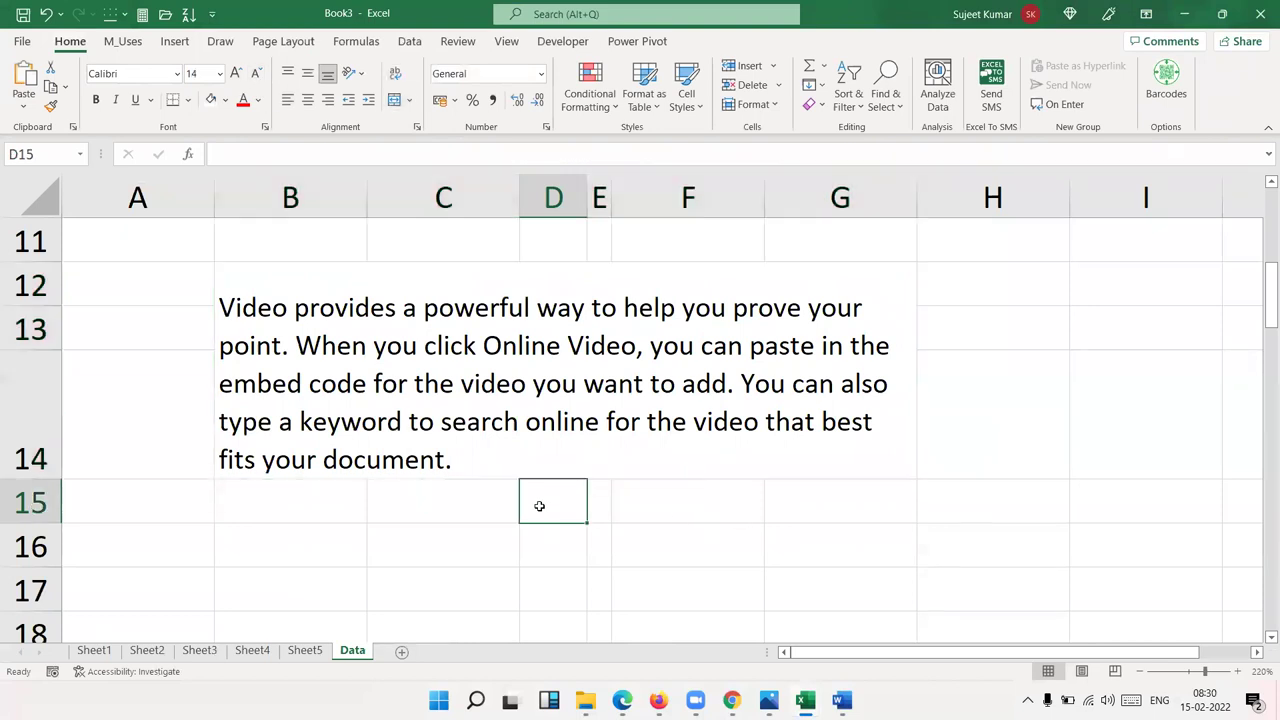
pyautogui.doubleClick(485, 344)
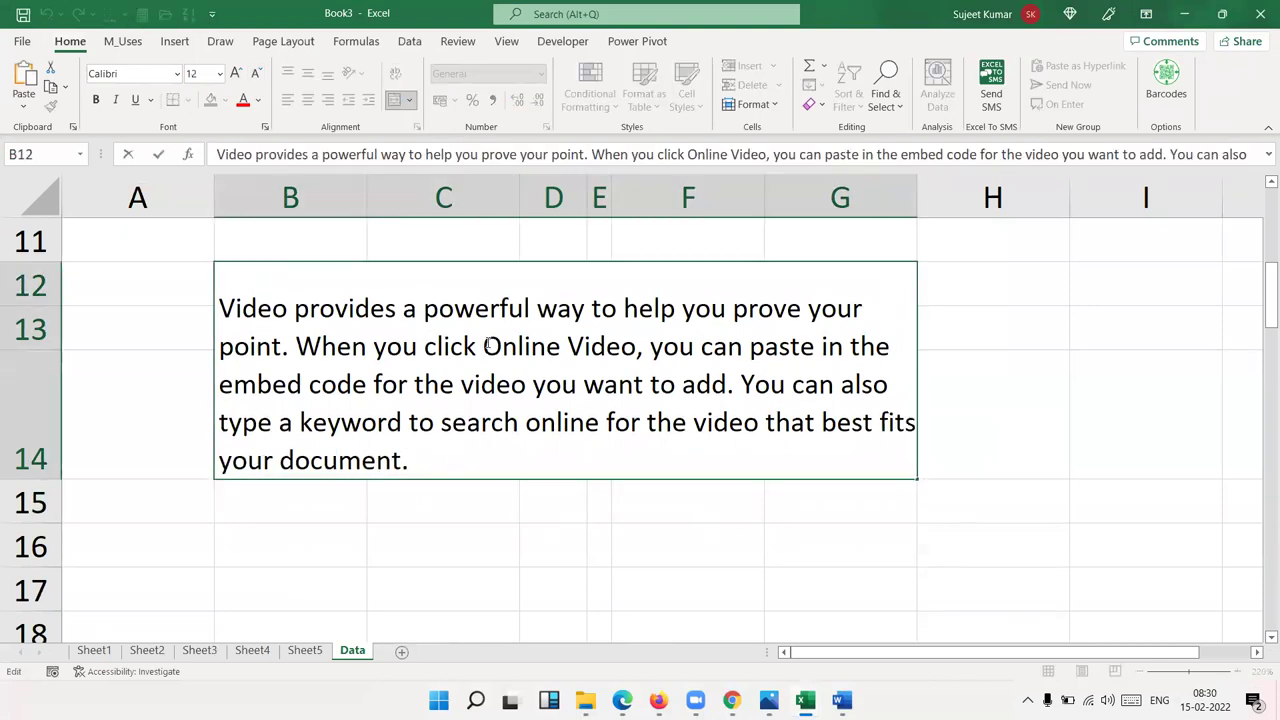
pyautogui.moveTo(483, 345); pyautogui.dragTo(531, 346)
pyautogui.click(534, 382)
# Format the words Online Video in B12 red with a strikethrough
pyautogui.click(599, 514)
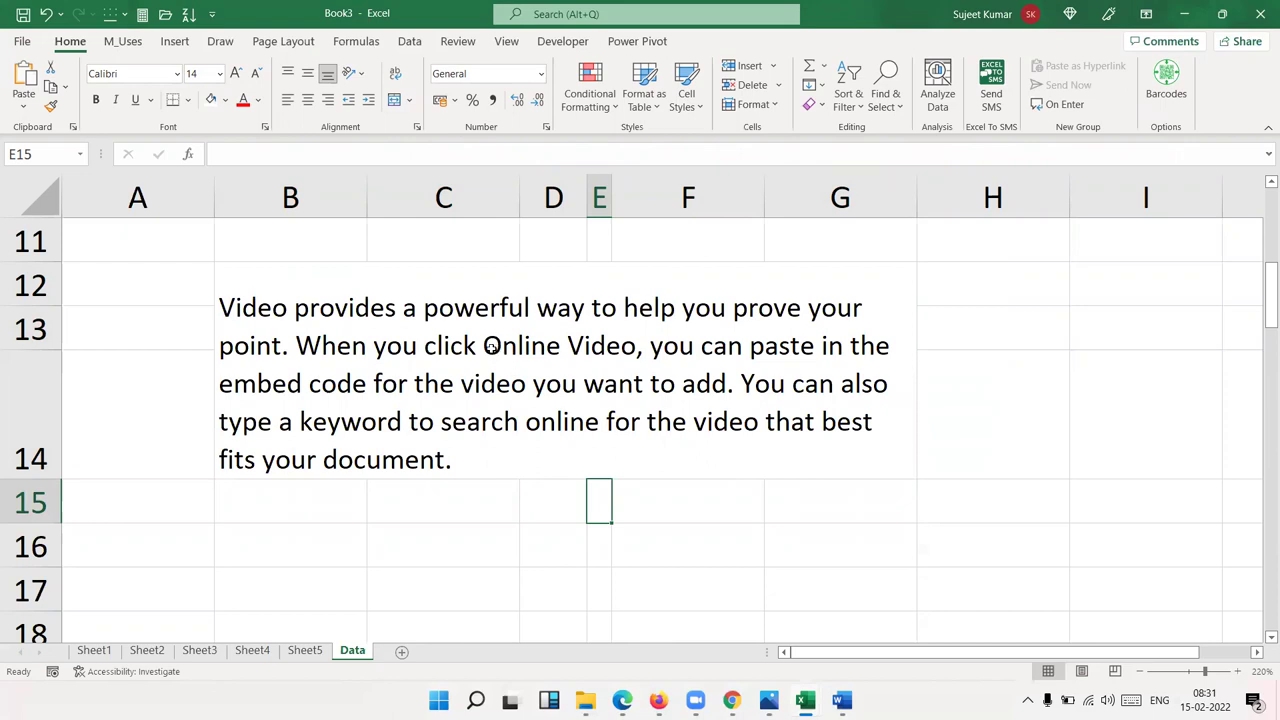
pyautogui.doubleClick(488, 346)
pyautogui.moveTo(488, 346); pyautogui.dragTo(584, 352)
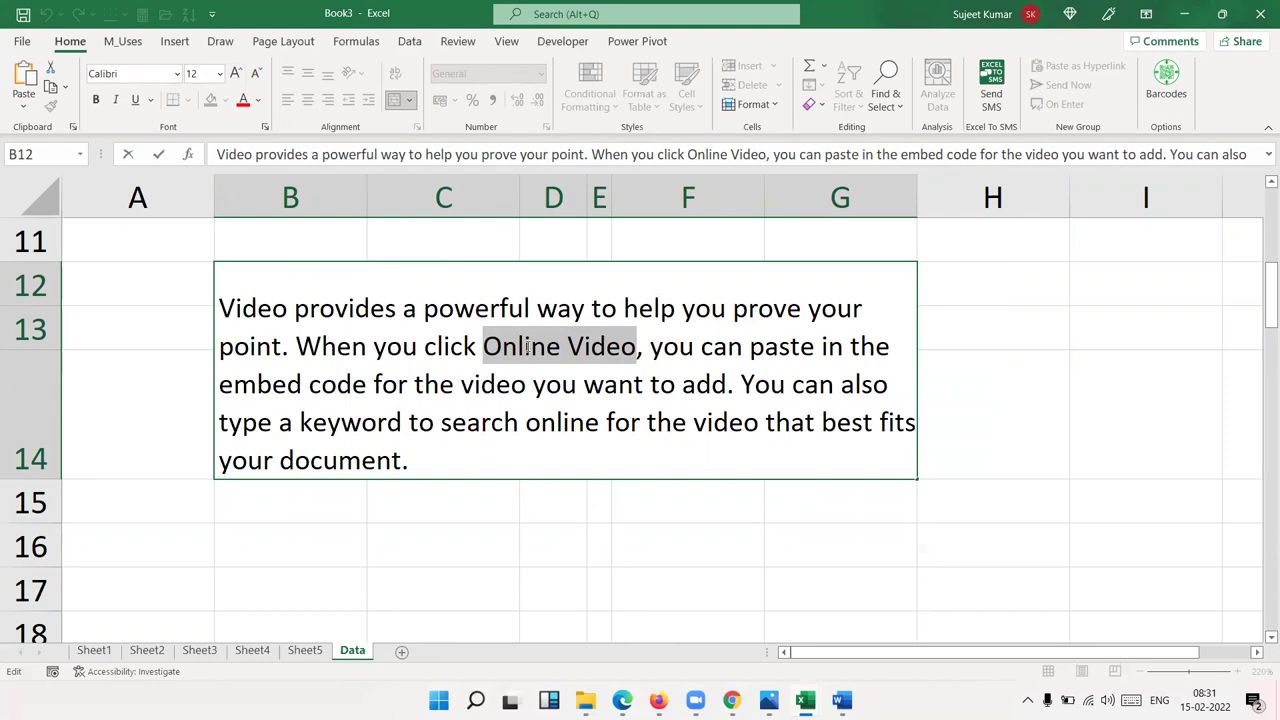
pyautogui.rightClick(527, 346)
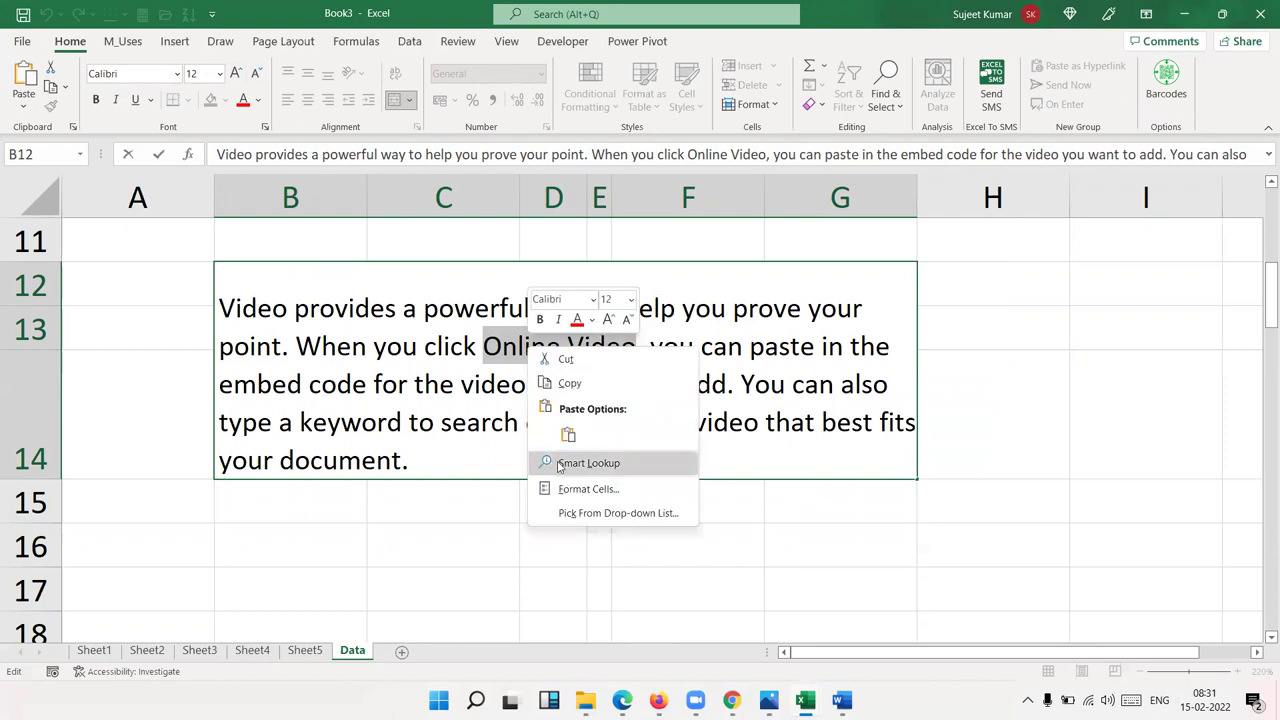
pyautogui.click(578, 488)
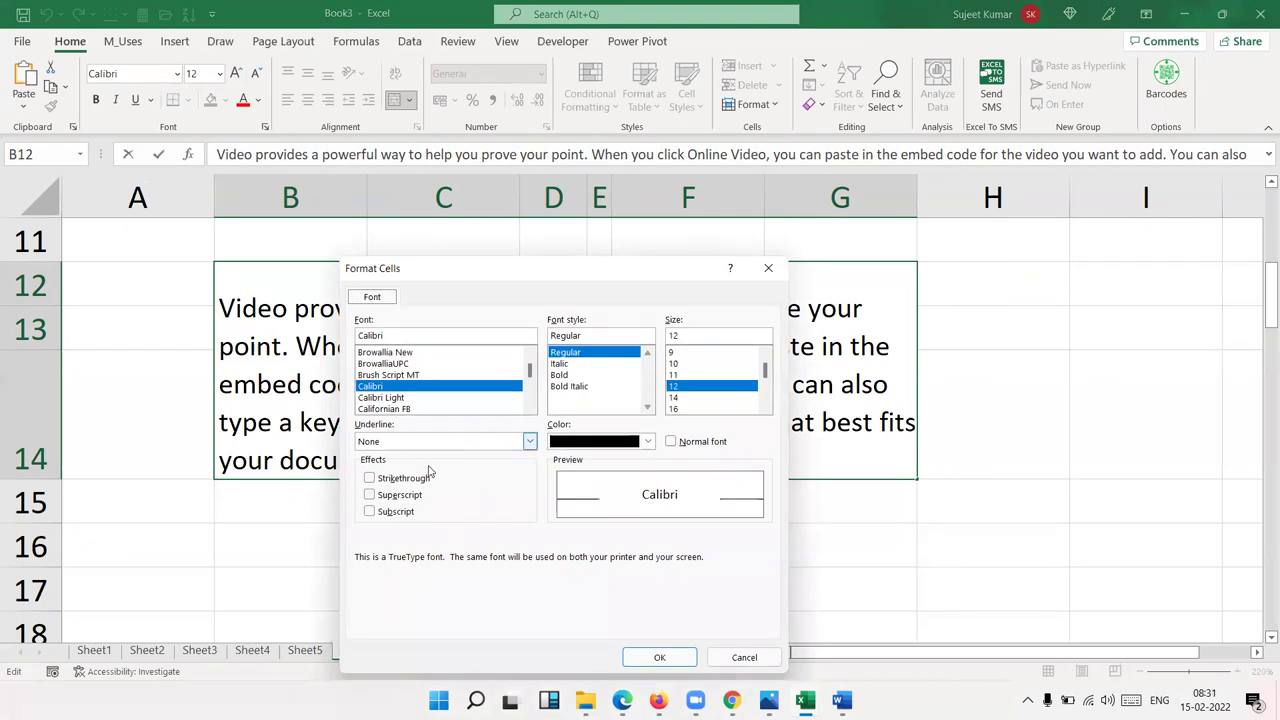
pyautogui.click(647, 441)
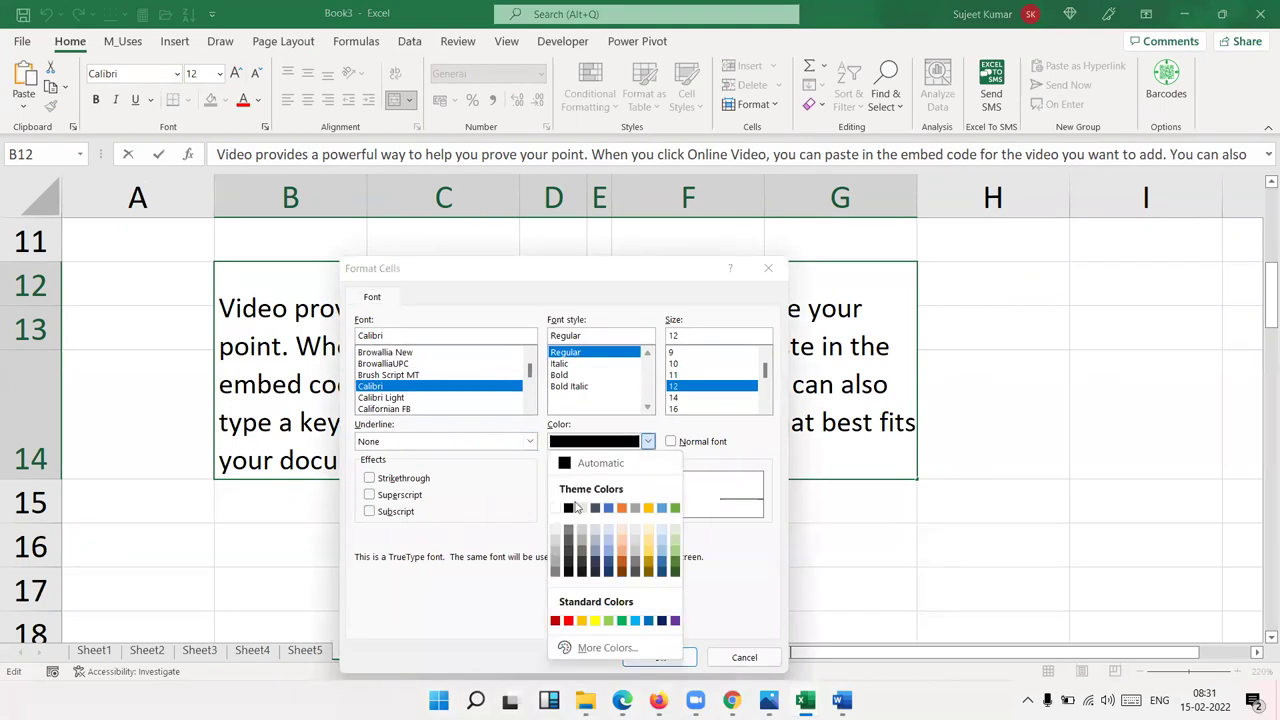
pyautogui.click(568, 622)
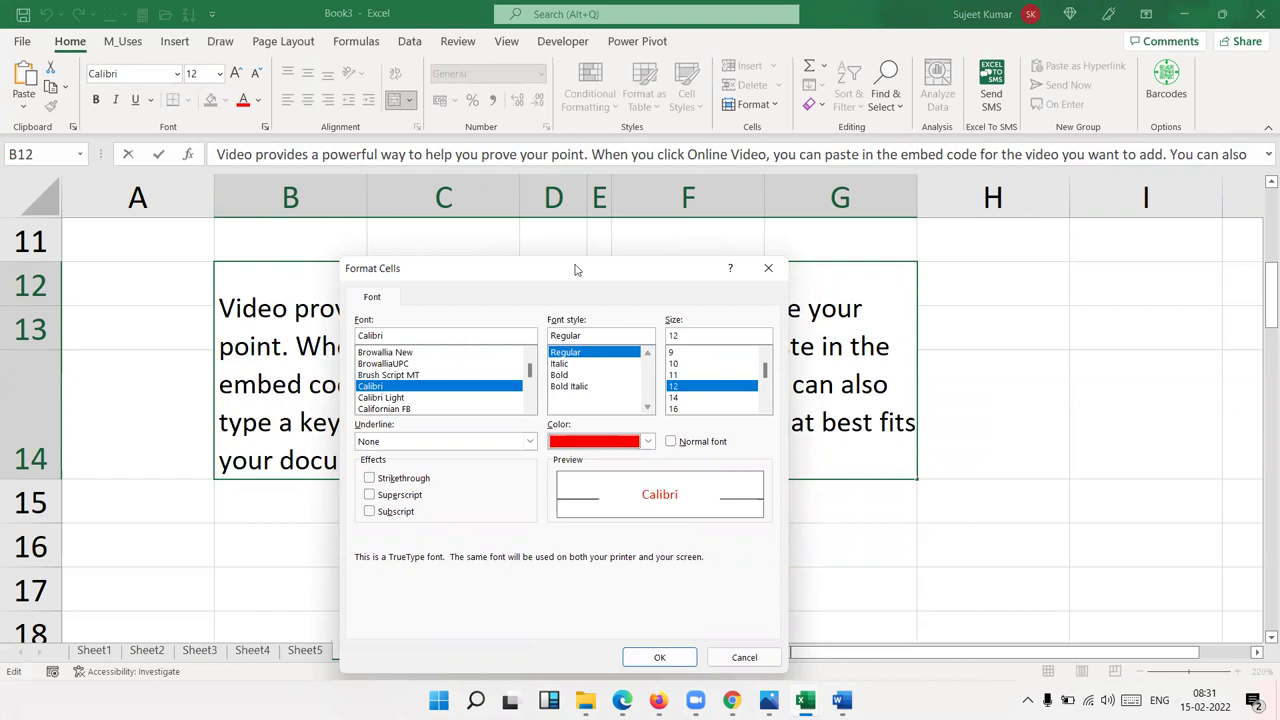
pyautogui.moveTo(575, 268); pyautogui.dragTo(915, 215)
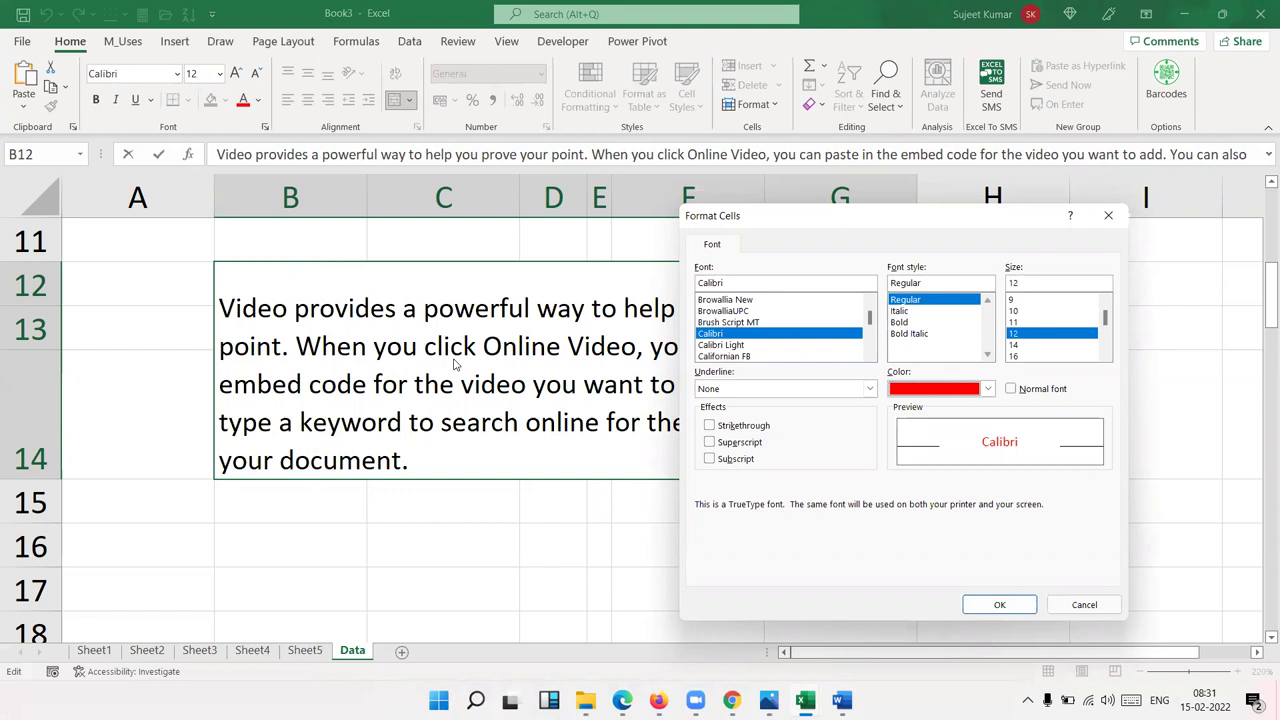
pyautogui.click(728, 430)
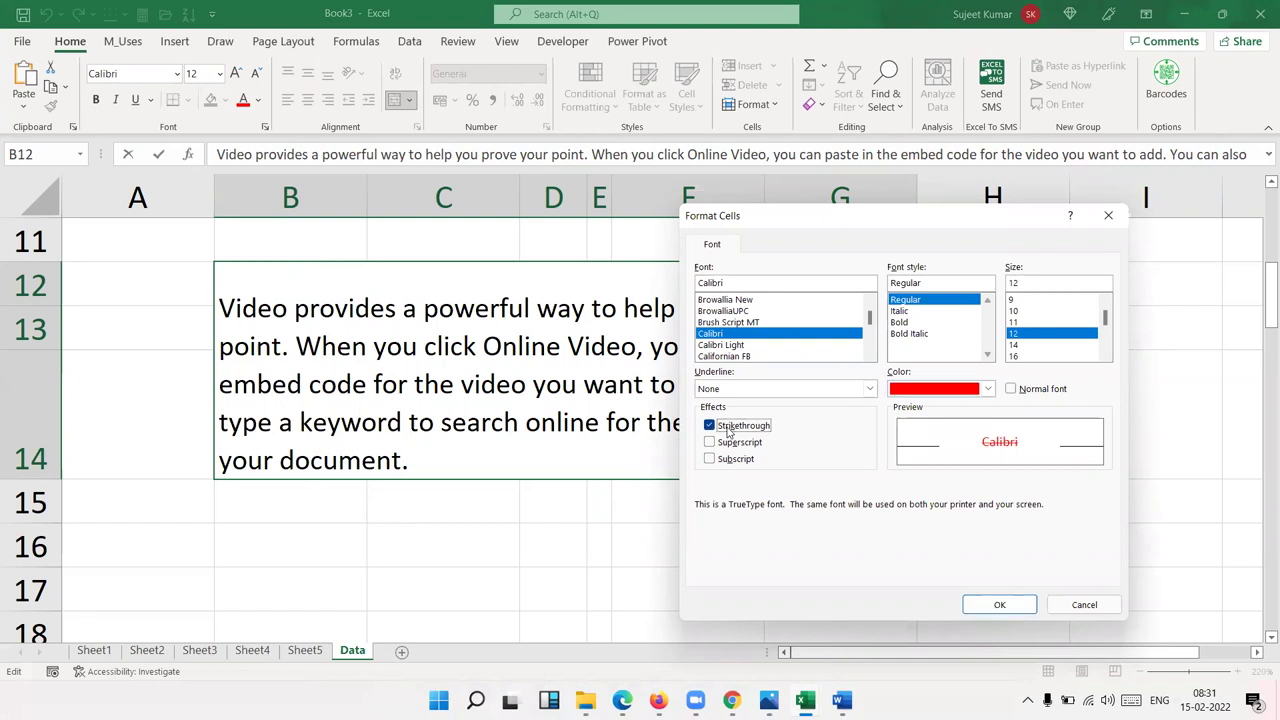
pyautogui.click(999, 605)
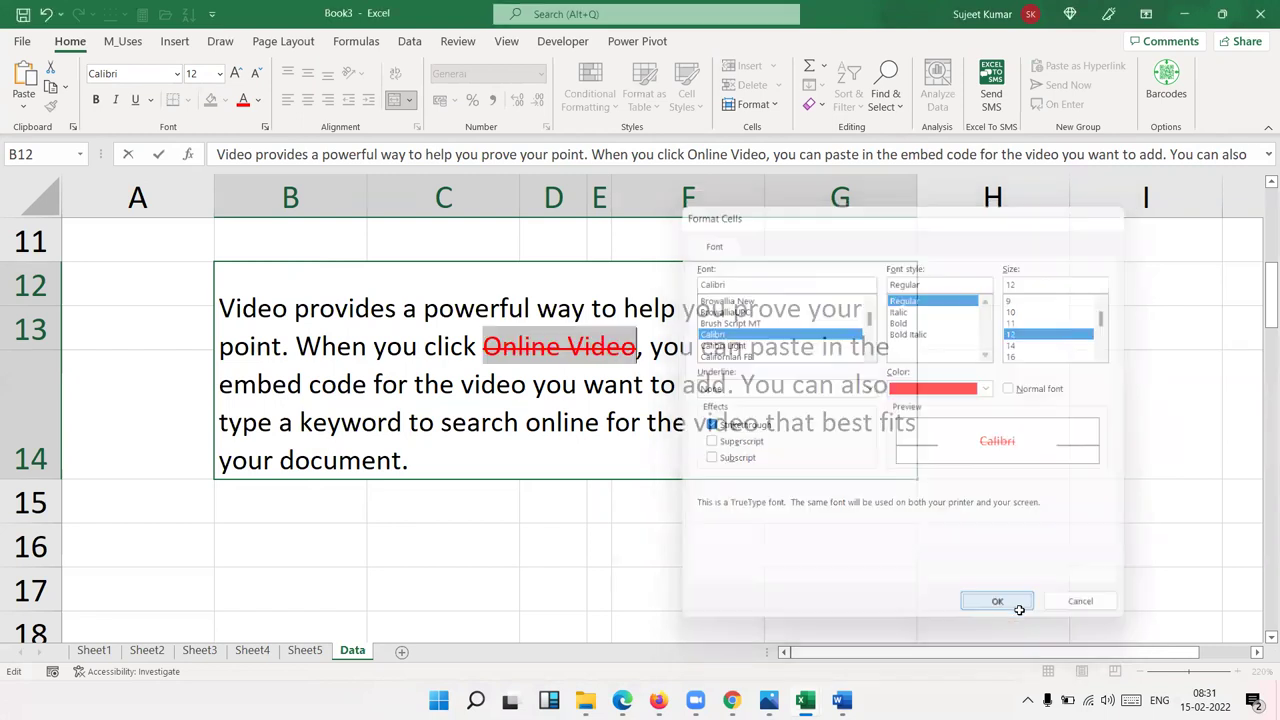
pyautogui.click(592, 530)
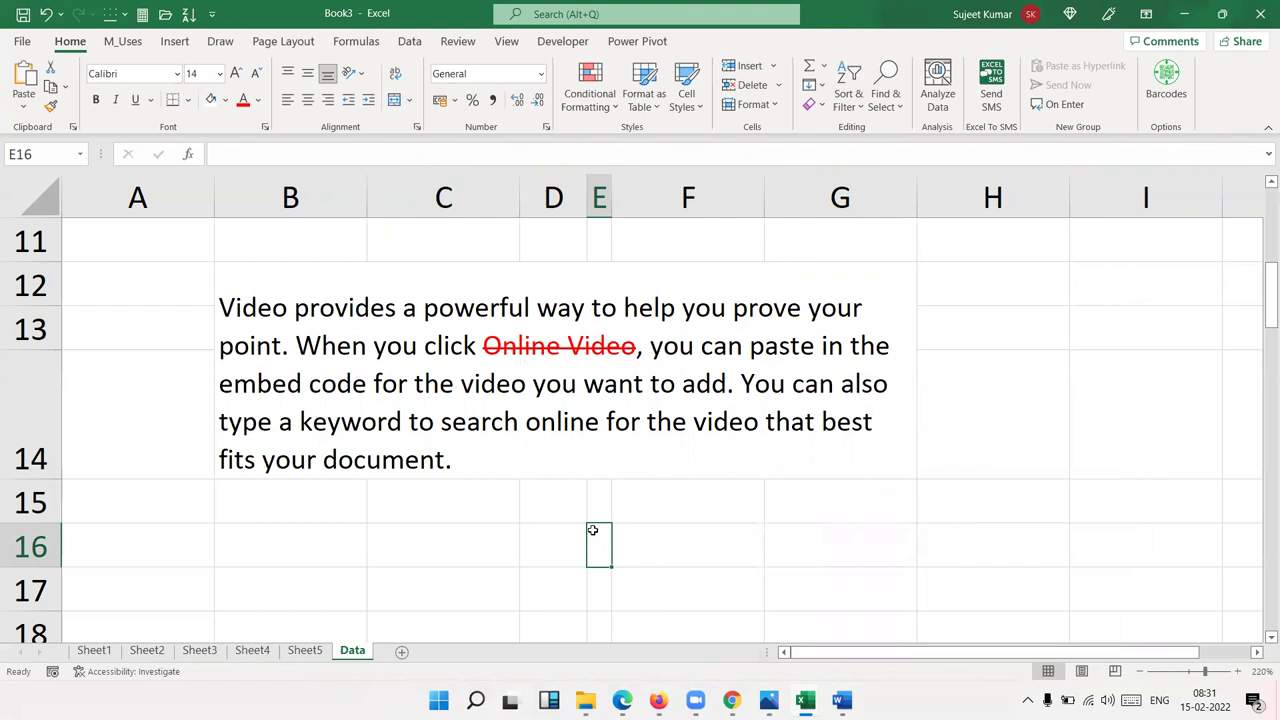
# Start a number list with 50 and 62 in A16 and A17
pyautogui.scroll(2, 551, 451)
pyautogui.scroll(-12, 540, 452)
pyautogui.scroll(3, 234, 331)
pyautogui.scroll(2, 203, 323)
pyautogui.scroll(4, 197, 328)
pyautogui.scroll(4, 199, 331)
pyautogui.scroll(-4, 151, 394)
pyautogui.scroll(-3, 151, 391)
pyautogui.scroll(3, 151, 386)
pyautogui.scroll(1, 152, 547)
pyautogui.click(152, 547)
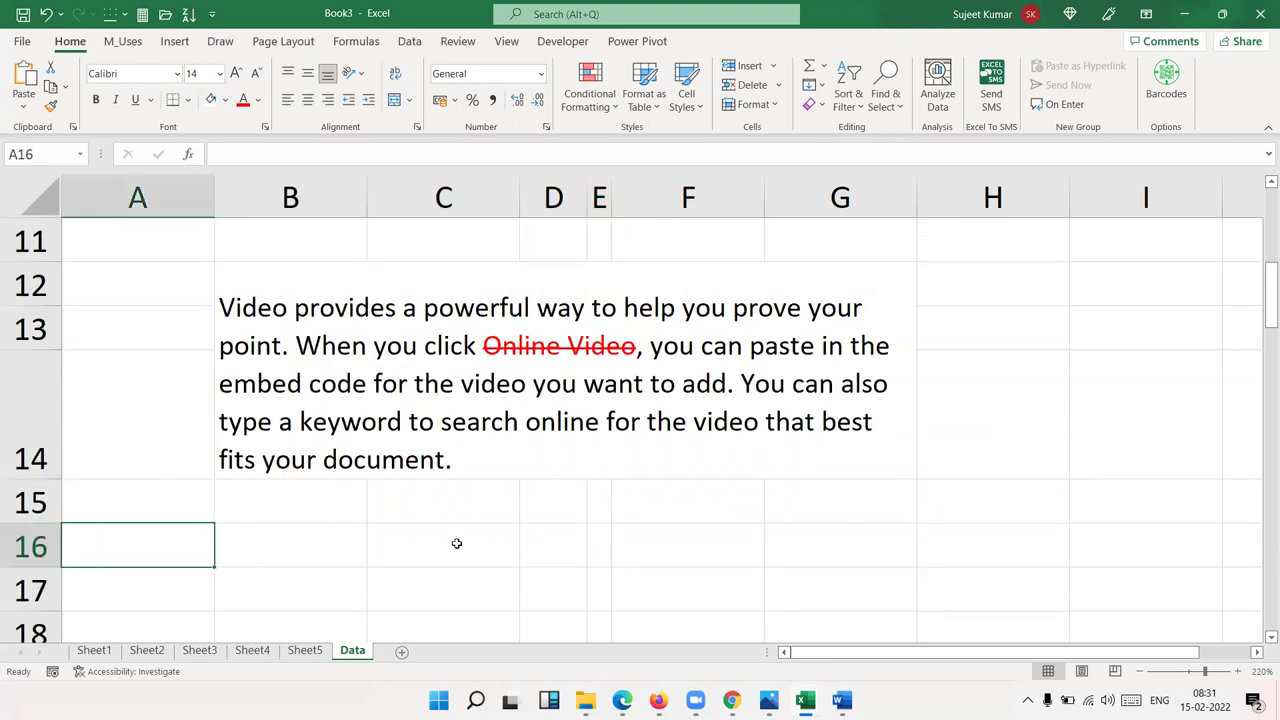
pyautogui.write('50')
pyautogui.press('Return')
pyautogui.write('62')
pyautogui.press('Return')
# Add 25, 63, 32 and 36 to complete the list in A16:A21
pyautogui.write('25')
pyautogui.press('Return')
pyautogui.write('63')
pyautogui.press('Return')
pyautogui.write('32')
pyautogui.press('Return')
pyautogui.write('3')
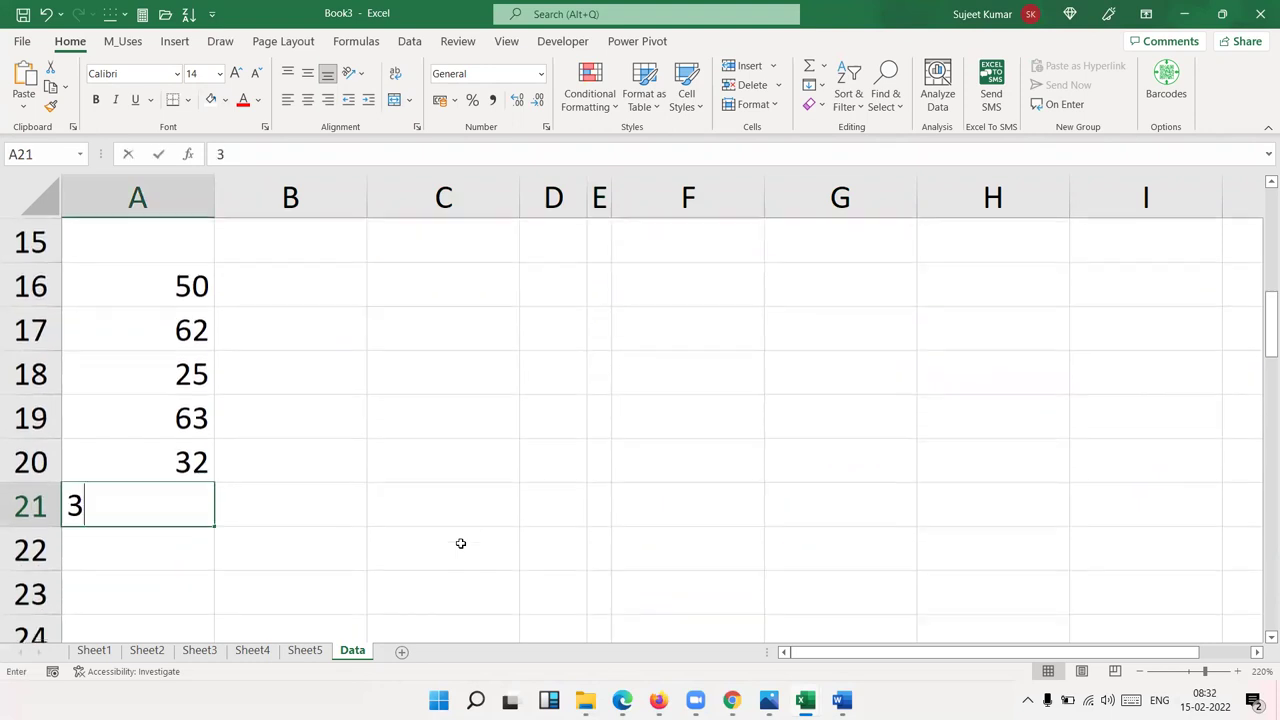
pyautogui.write('6')
pyautogui.press('Return')
# Narrow column A, then insert a blank column to shift the numbers into column B
pyautogui.moveTo(216, 210); pyautogui.dragTo(154, 210)
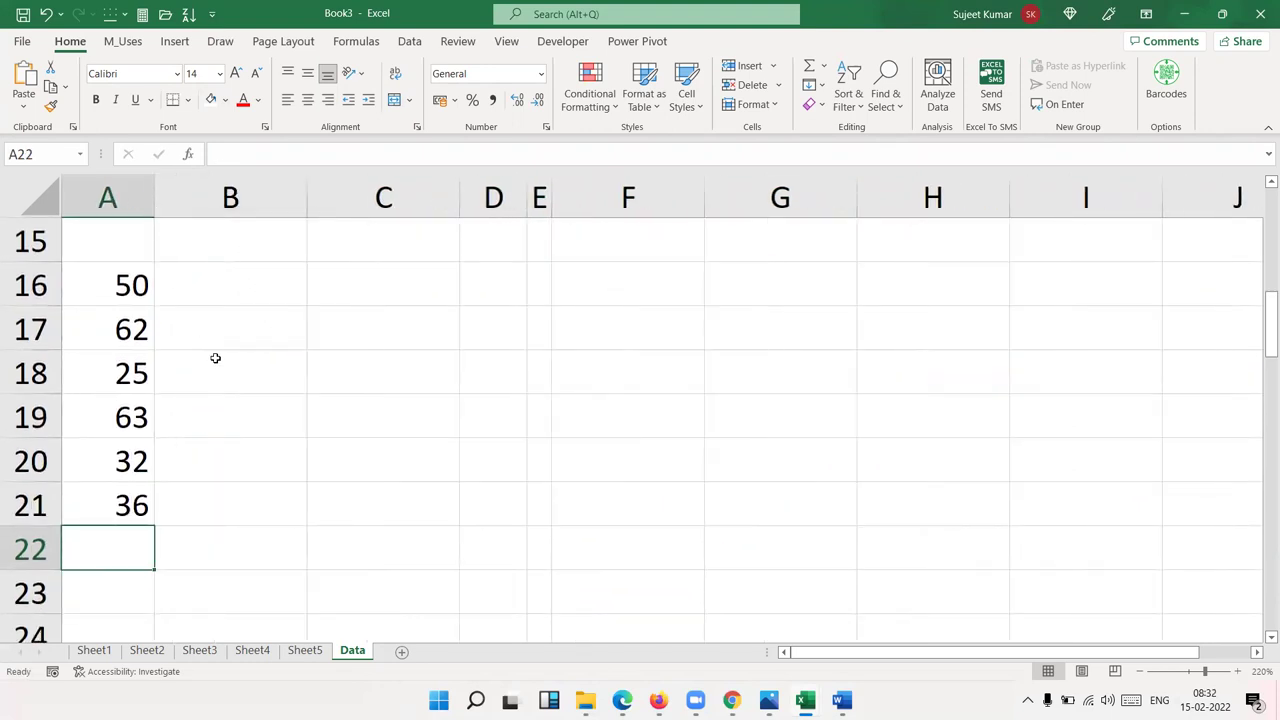
pyautogui.click(130, 509)
pyautogui.click(117, 368)
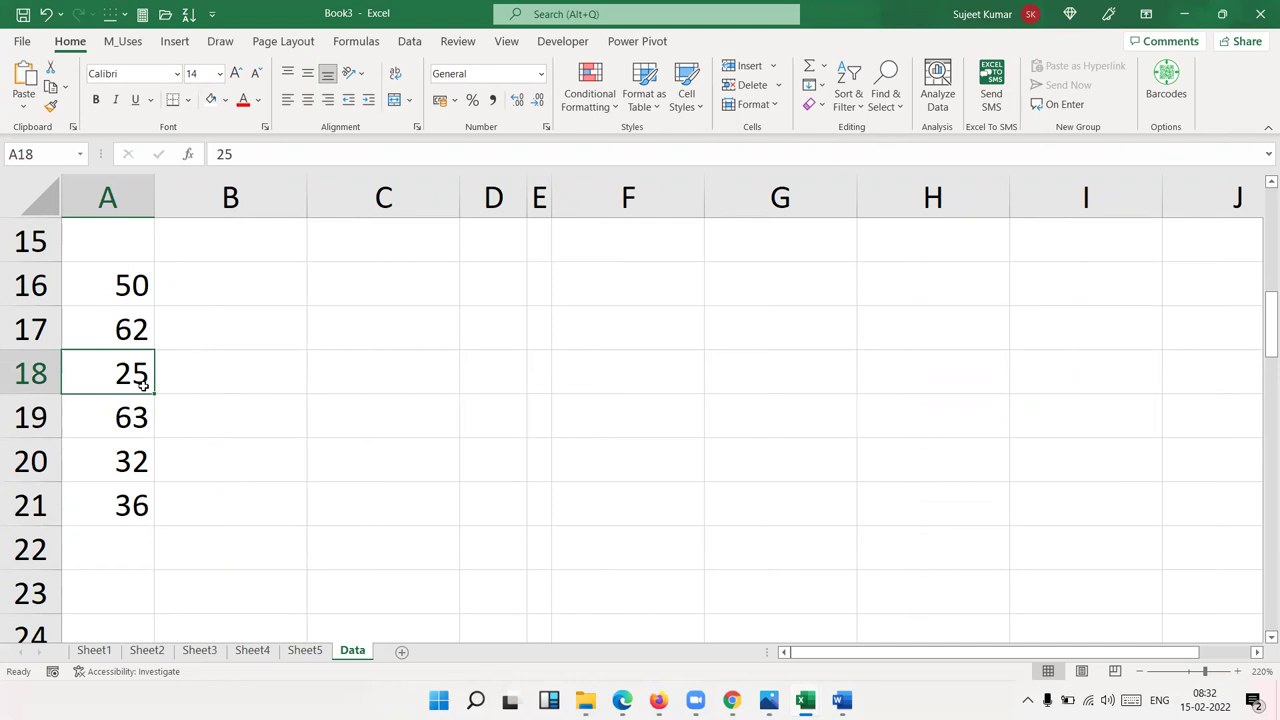
pyautogui.click(107, 198)
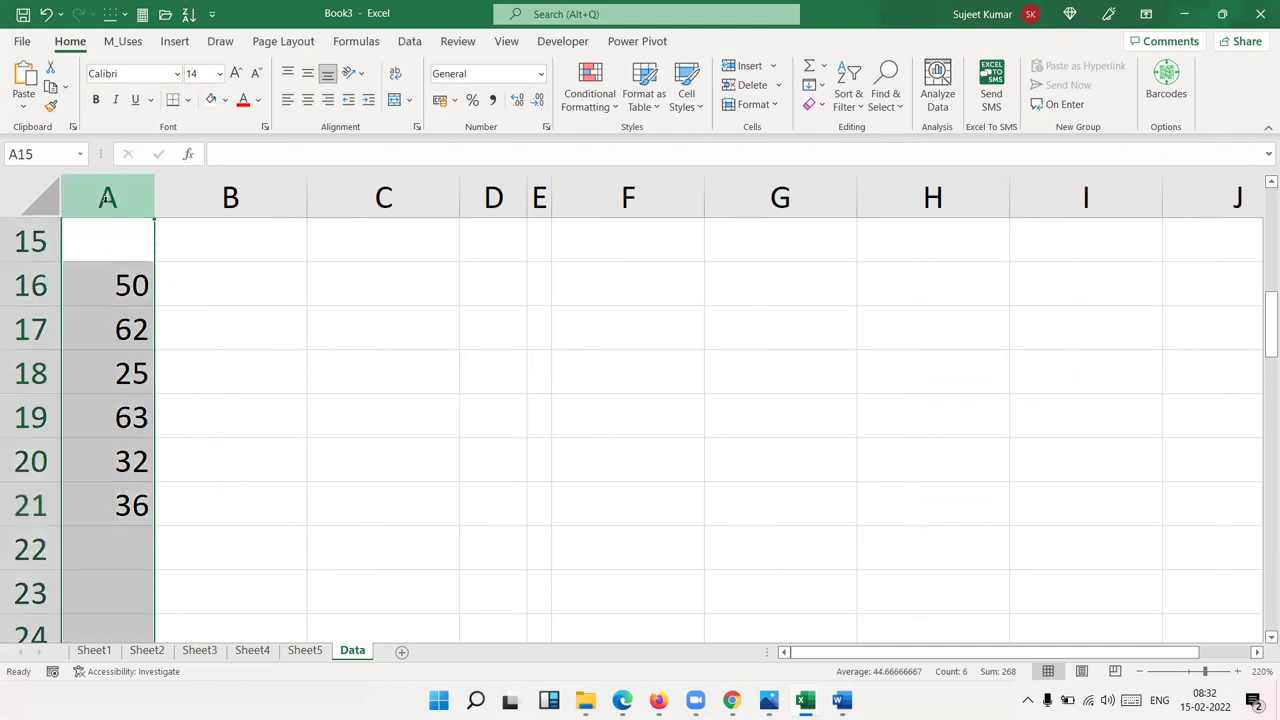
pyautogui.hotkey('ctrl', 'shift', '+')
pyautogui.click(262, 375)
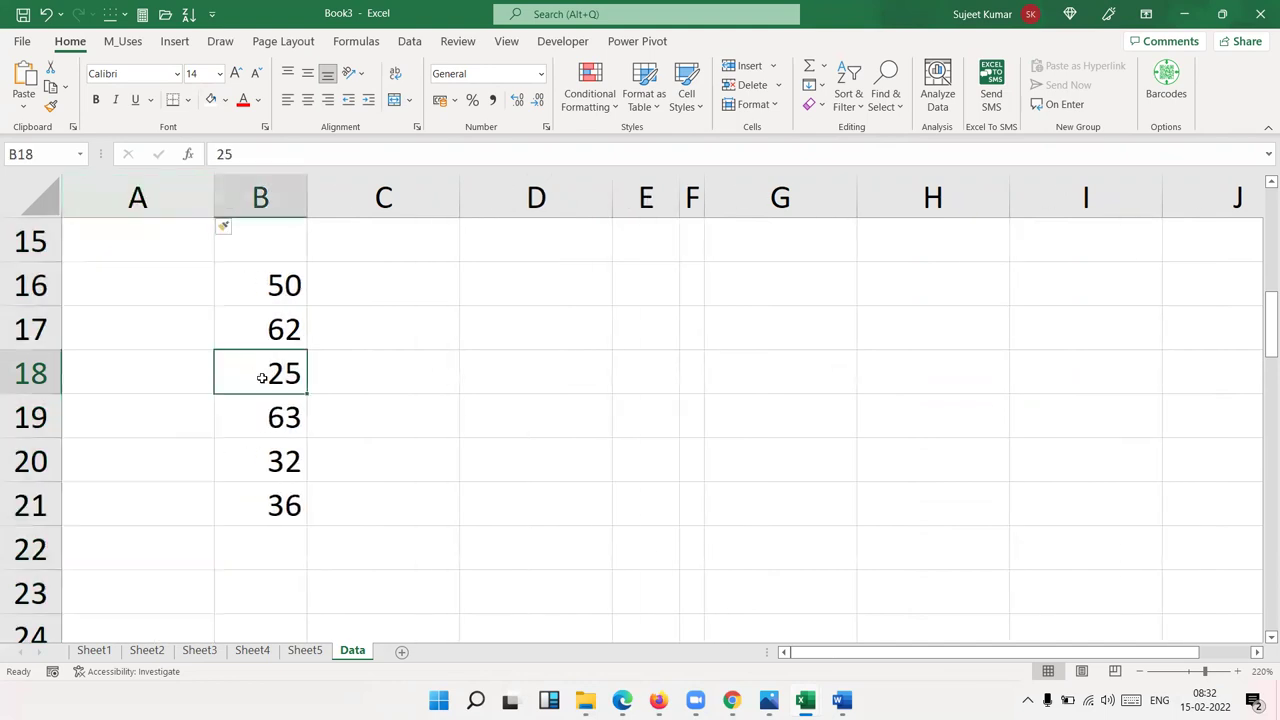
# Open Format Cells for B18 and try both diagonal borders, then remove them again
pyautogui.rightClick(263, 379)
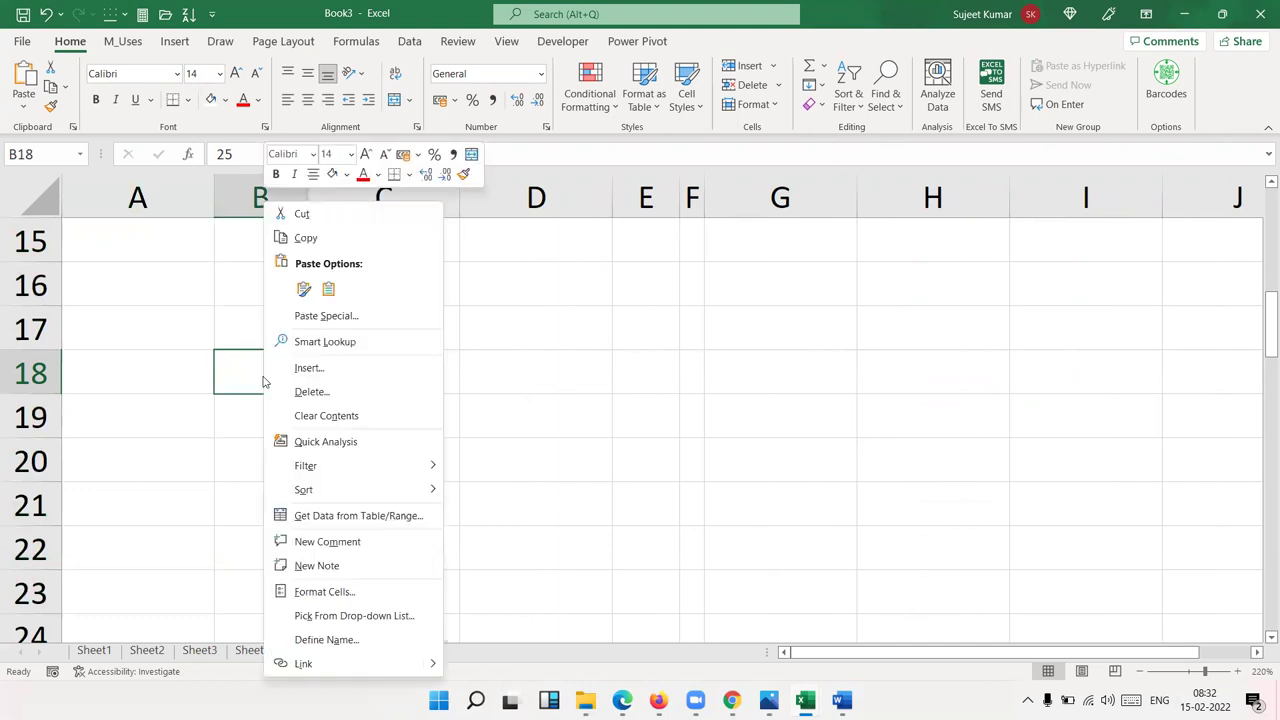
pyautogui.click(322, 591)
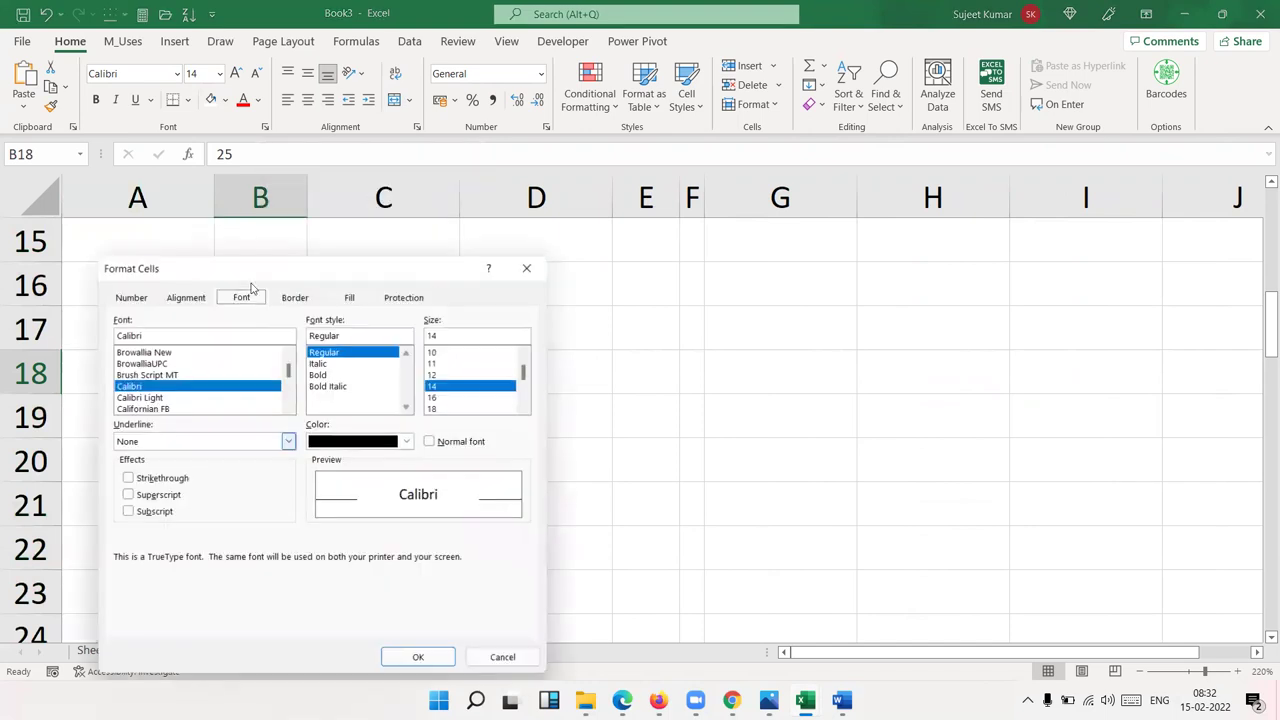
pyautogui.moveTo(278, 266); pyautogui.dragTo(732, 226)
pyautogui.click(746, 257)
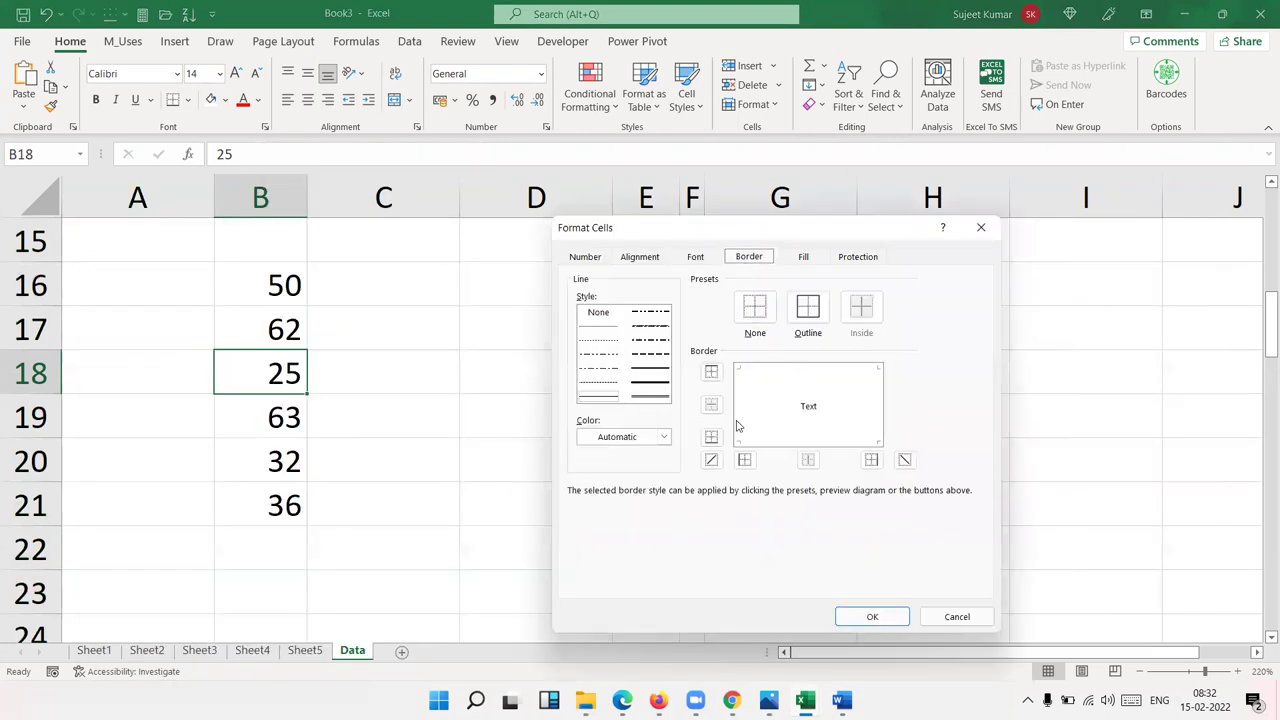
pyautogui.click(711, 459)
pyautogui.click(905, 459)
pyautogui.click(905, 459)
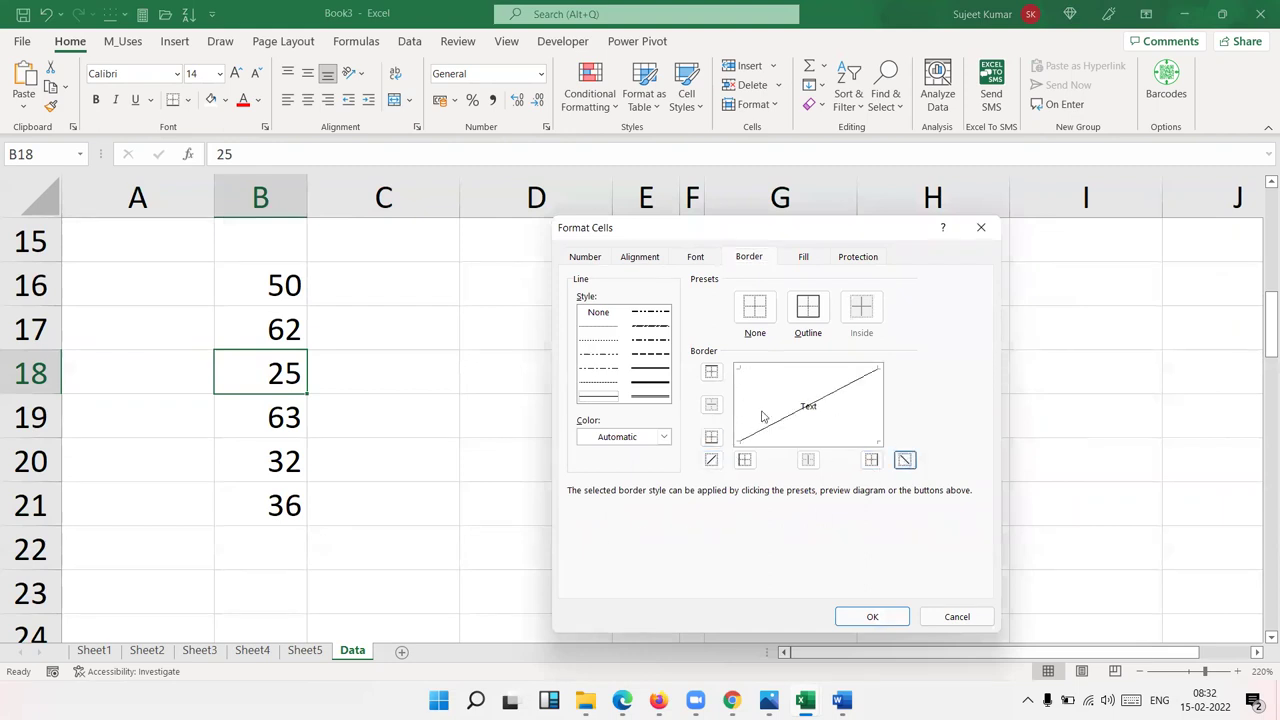
pyautogui.click(712, 460)
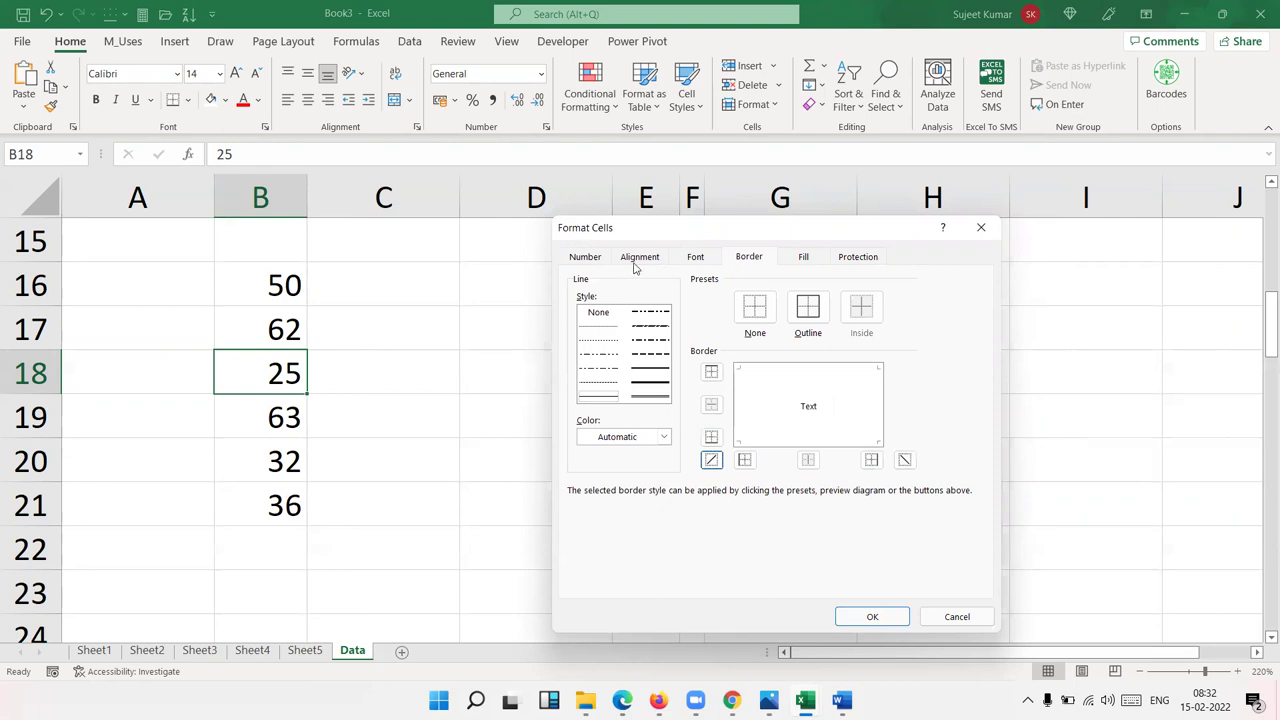
# Apply a strikethrough to the 25 in B18, then undo it
pyautogui.click(597, 260)
pyautogui.click(636, 260)
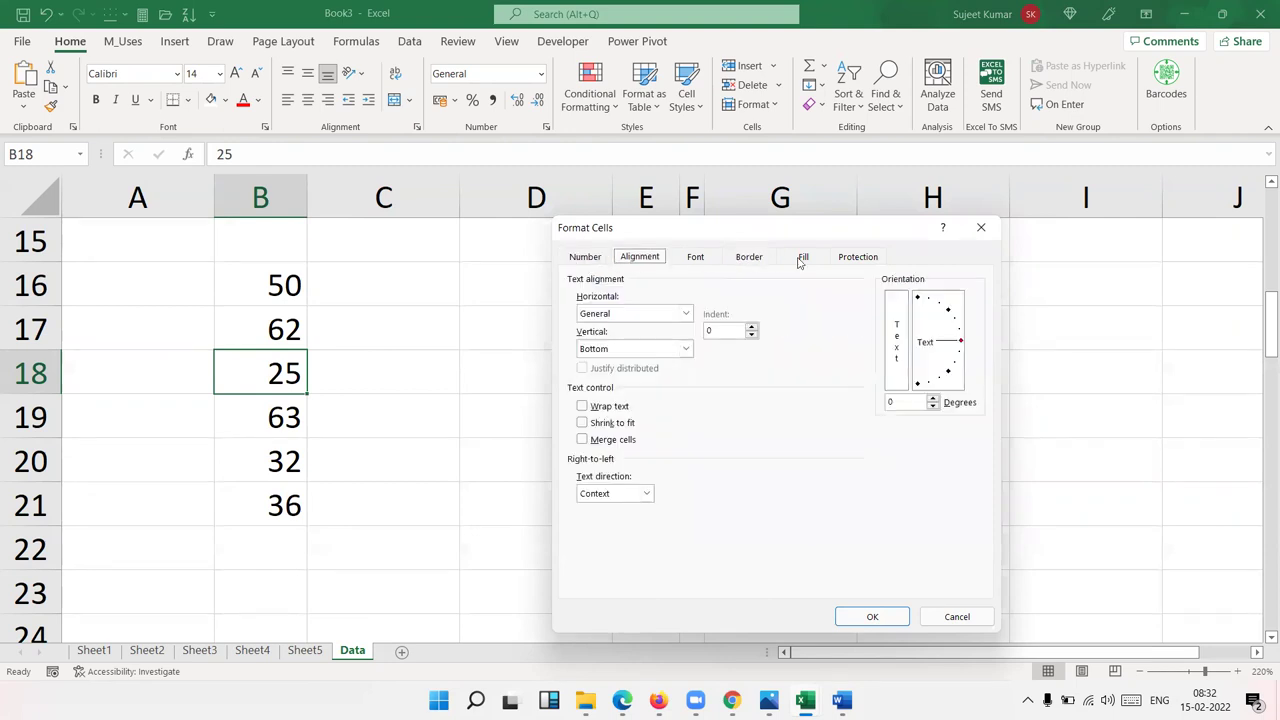
pyautogui.click(696, 259)
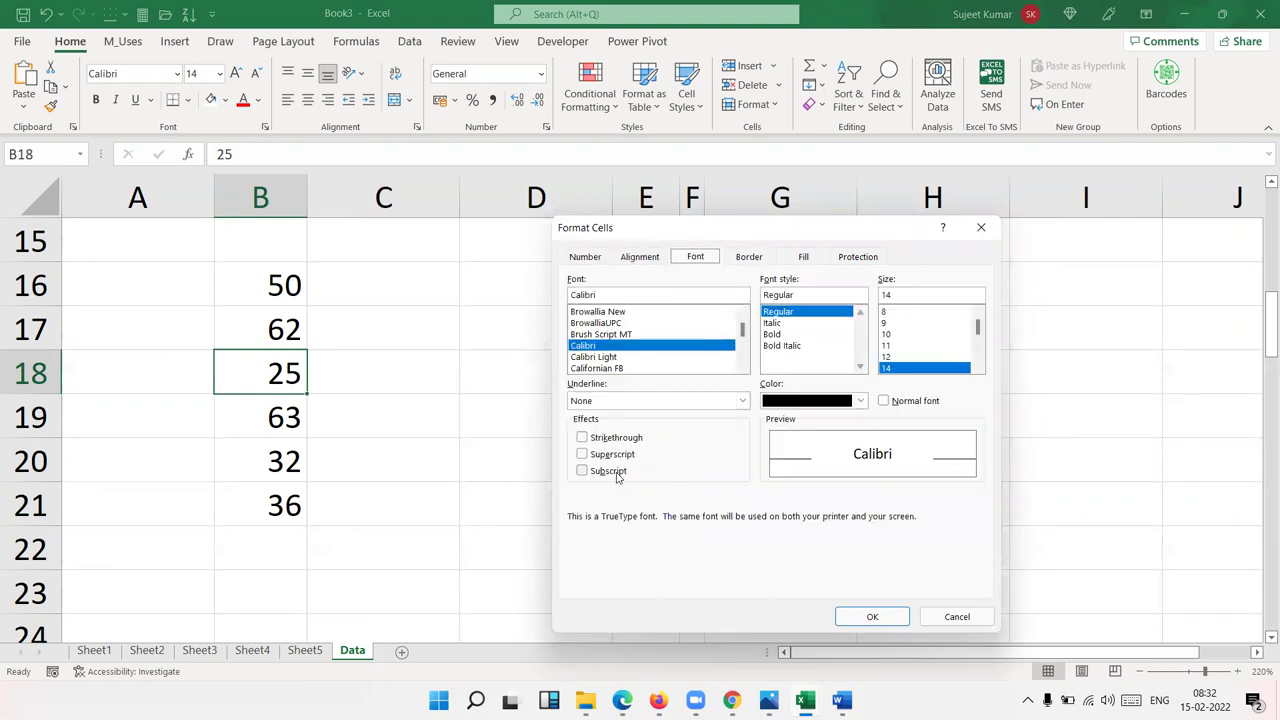
pyautogui.click(614, 438)
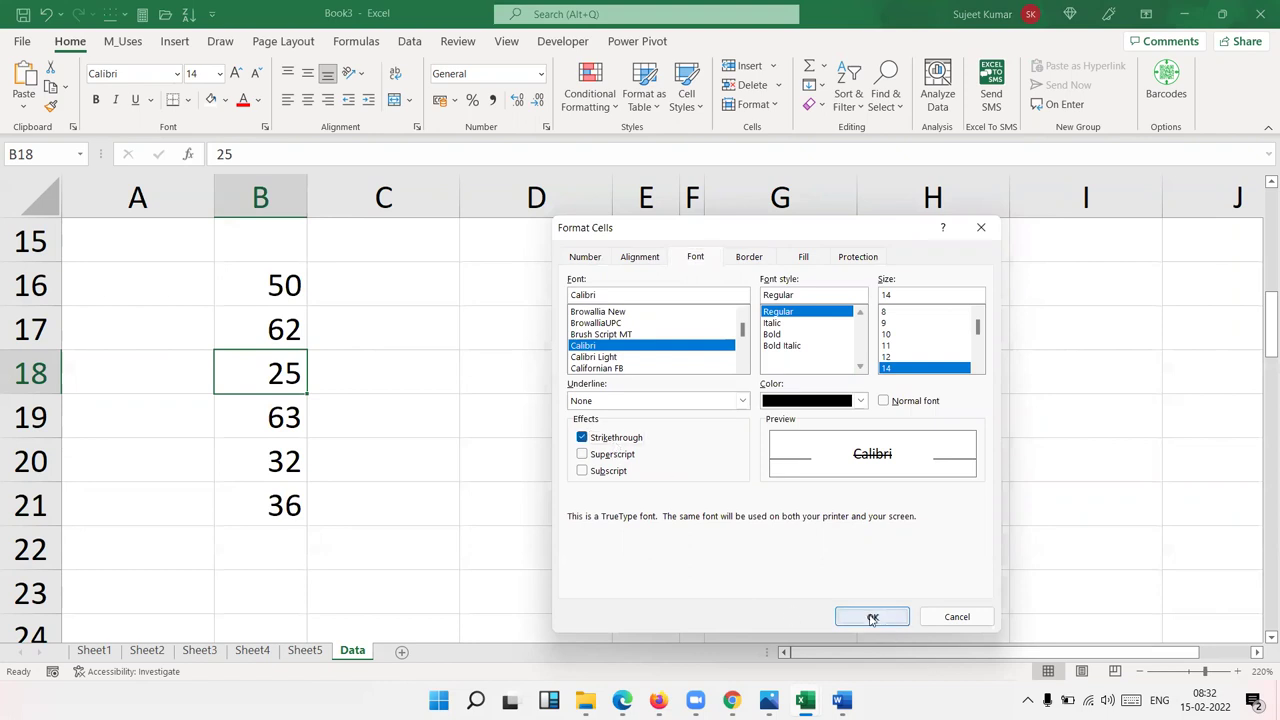
pyautogui.click(868, 616)
pyautogui.hotkey('ctrl', 'z')
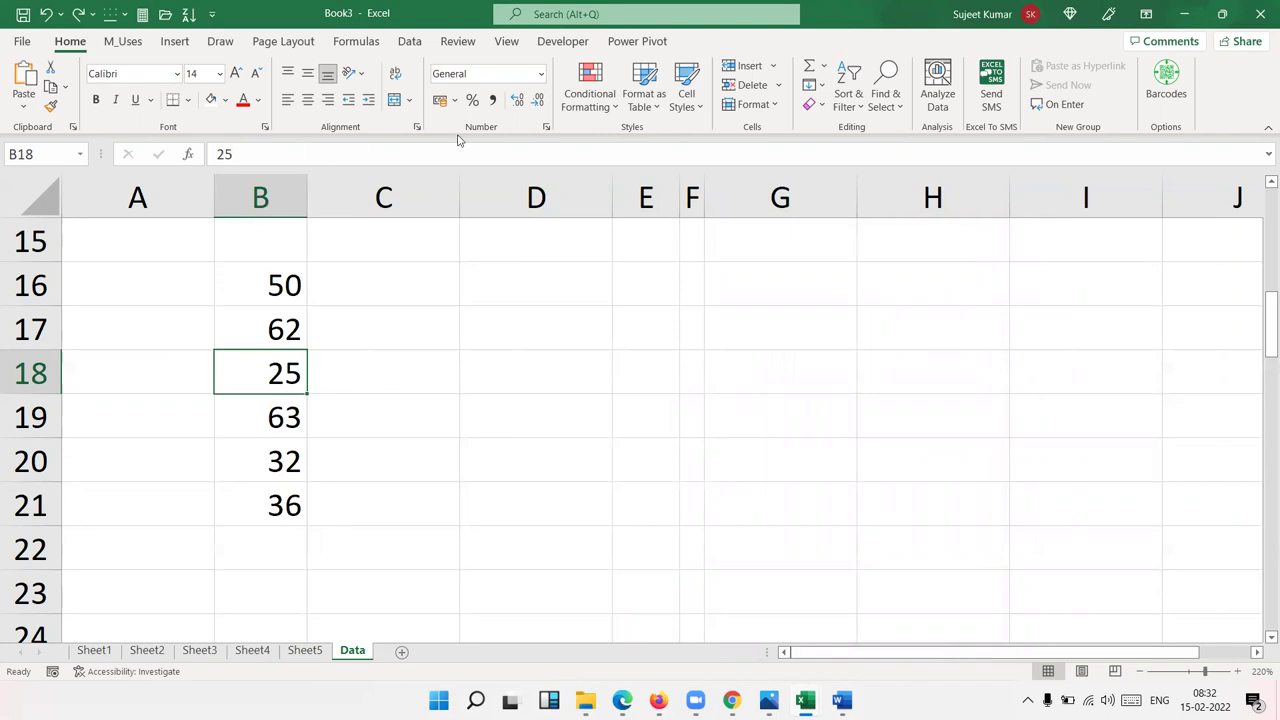
# Give B18 a thick red border with both diagonals, forming an X
pyautogui.click(546, 127)
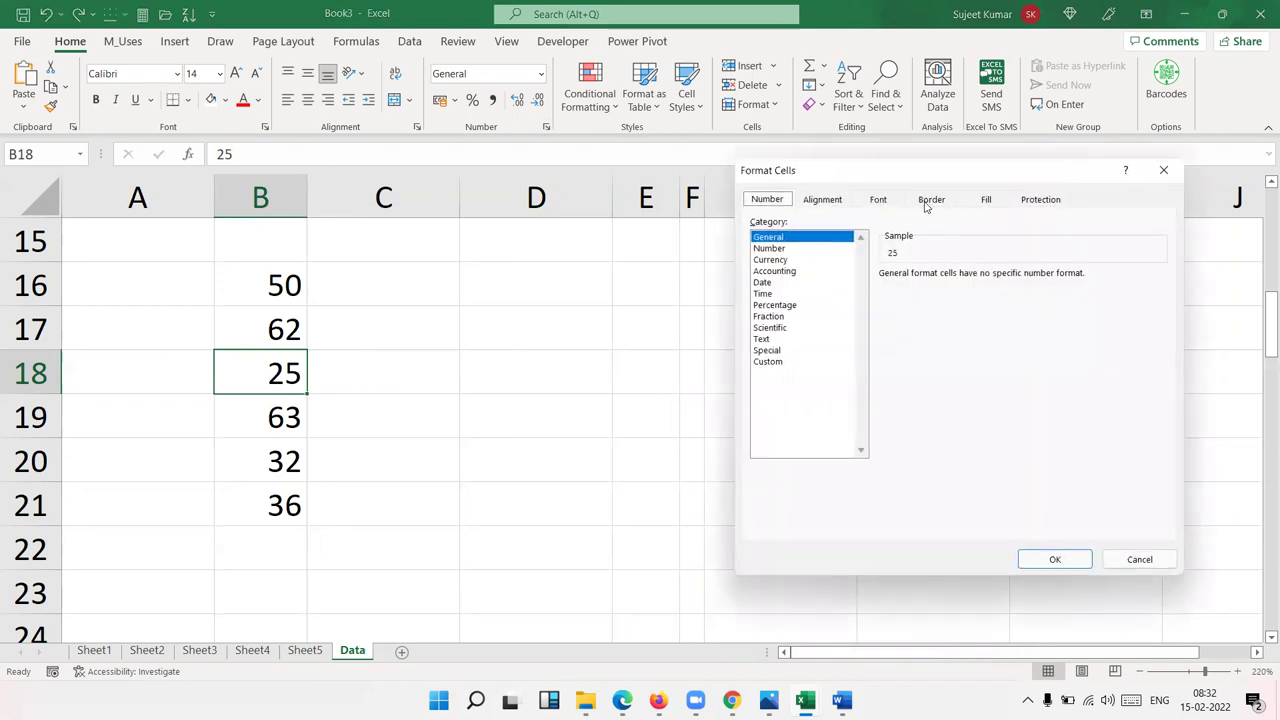
pyautogui.click(929, 202)
pyautogui.click(830, 318)
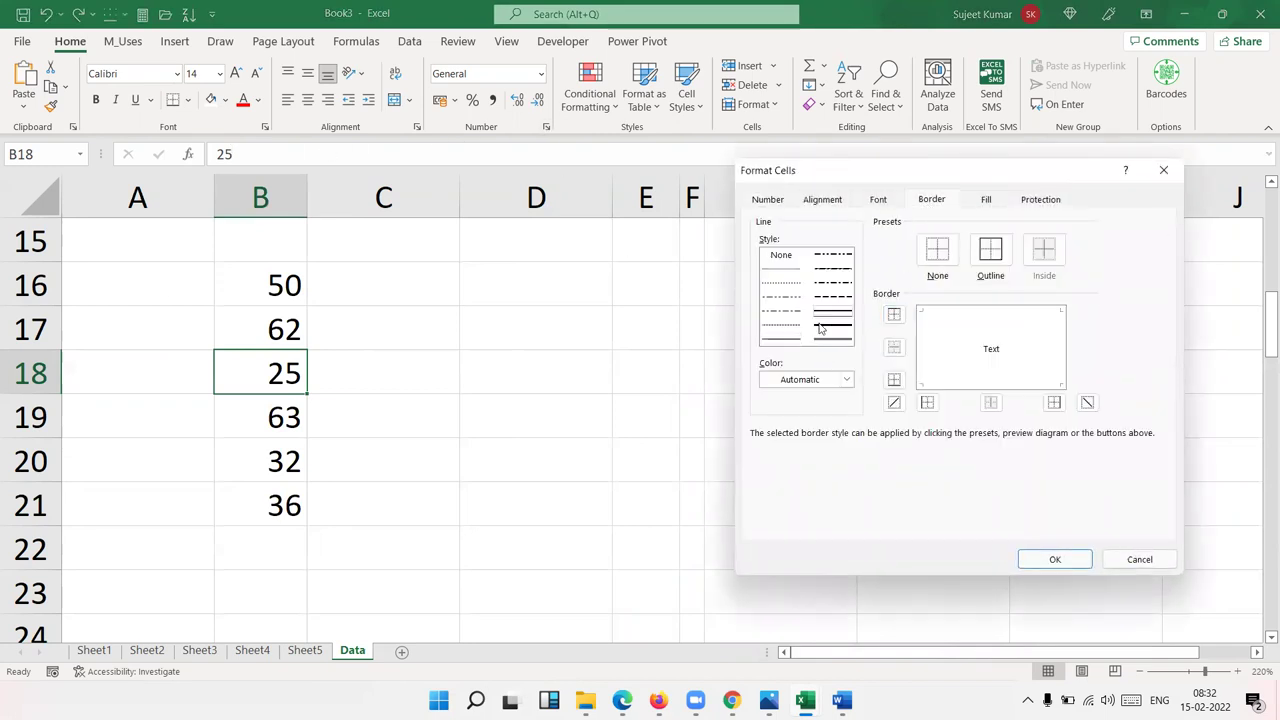
pyautogui.click(806, 380)
pyautogui.click(780, 559)
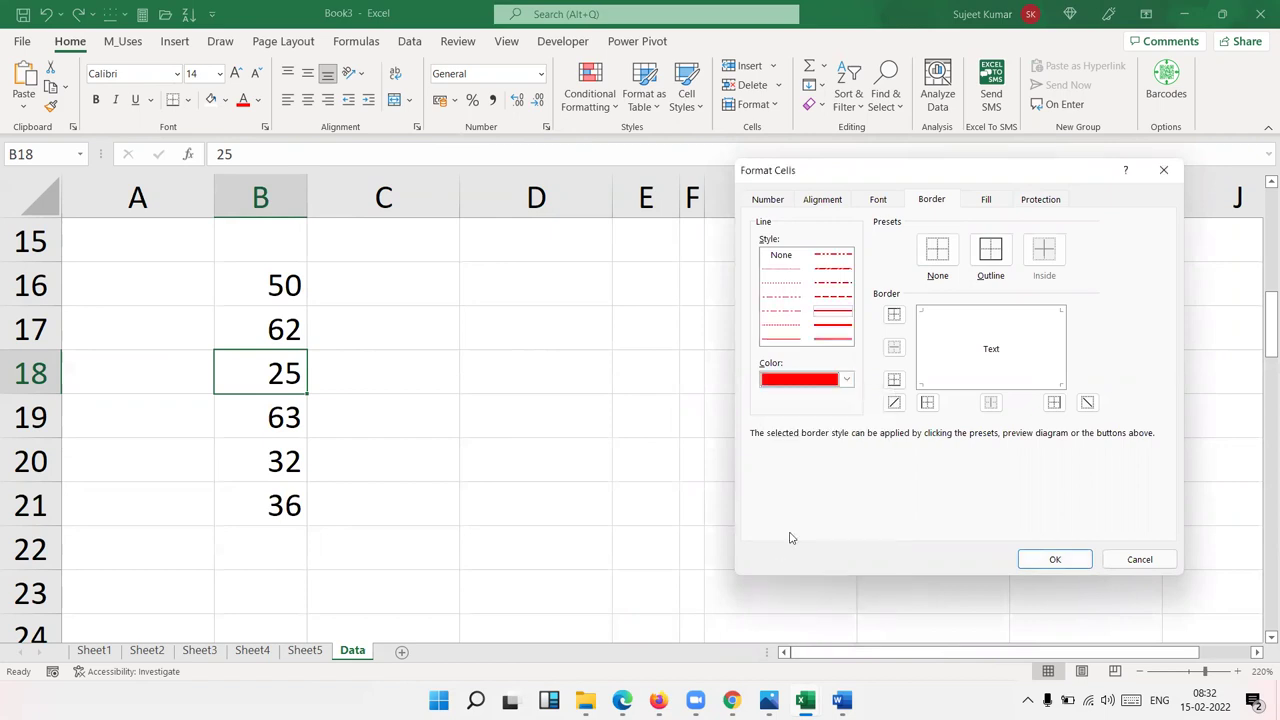
pyautogui.click(834, 324)
pyautogui.click(893, 401)
pyautogui.click(1087, 401)
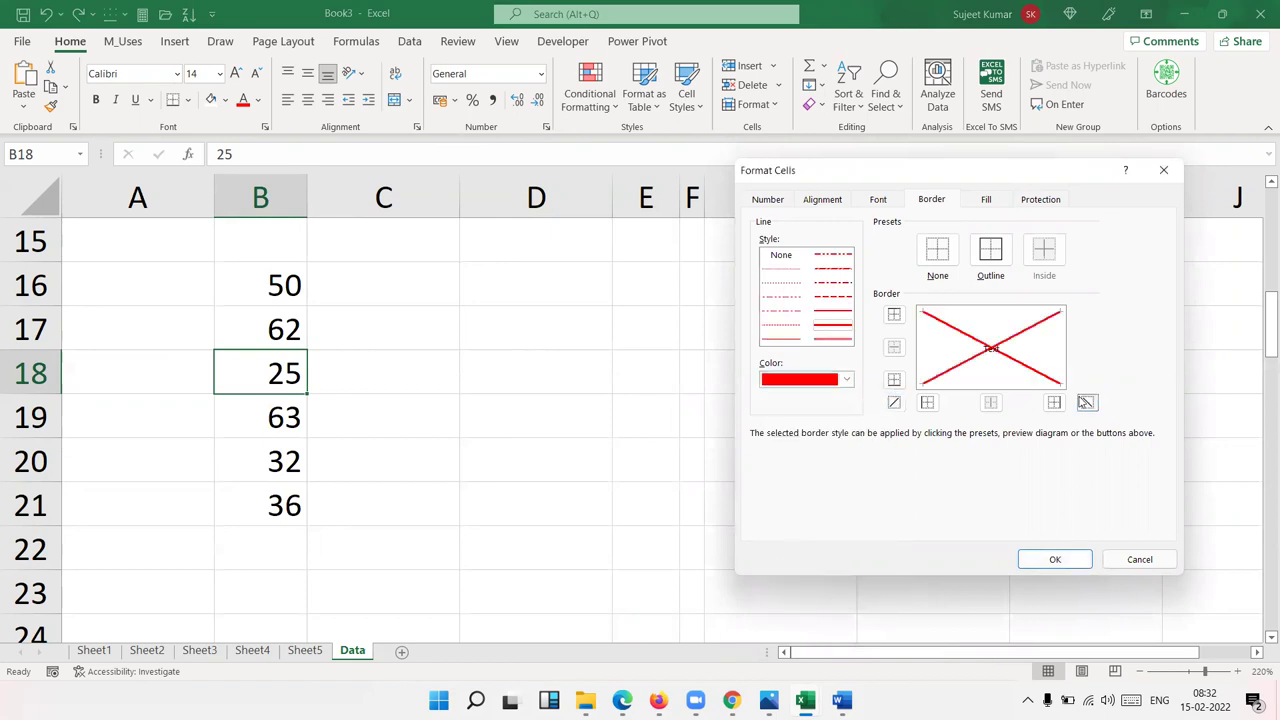
pyautogui.click(1060, 564)
pyautogui.click(495, 515)
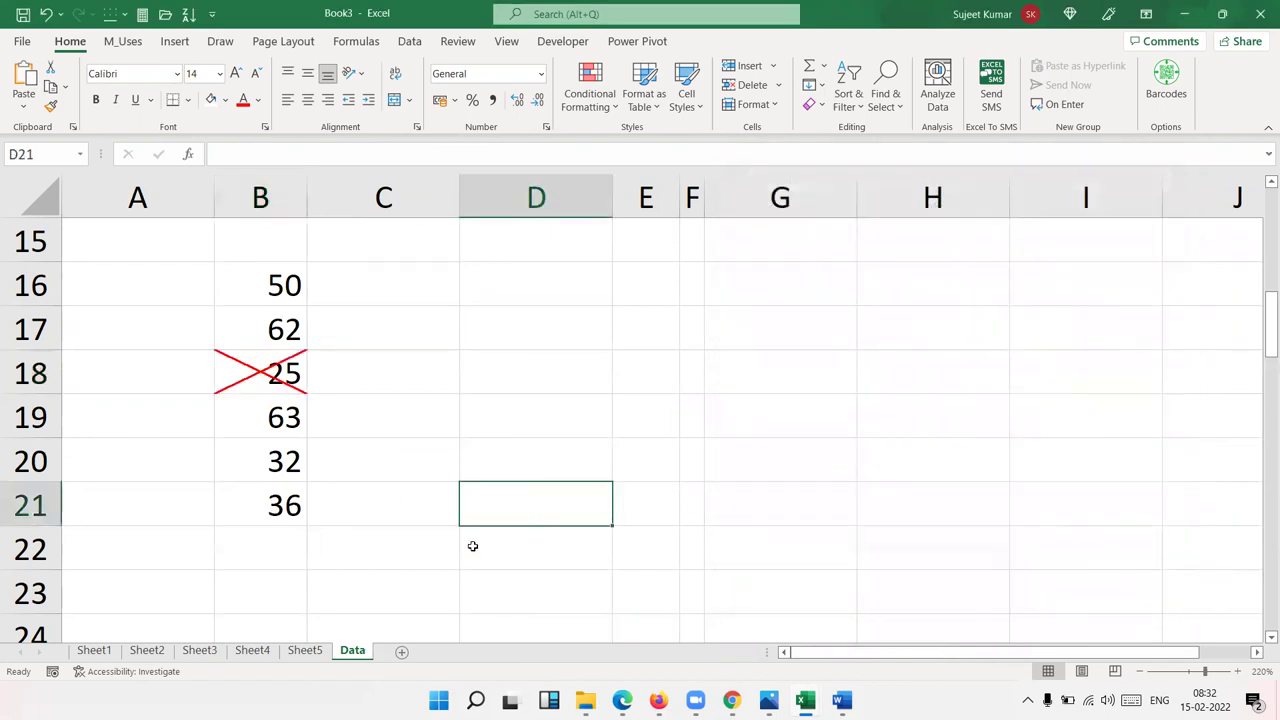
# Set B20's border colour to red and add a left edge and an upward diagonal line
pyautogui.click(270, 465)
pyautogui.rightClick(270, 465)
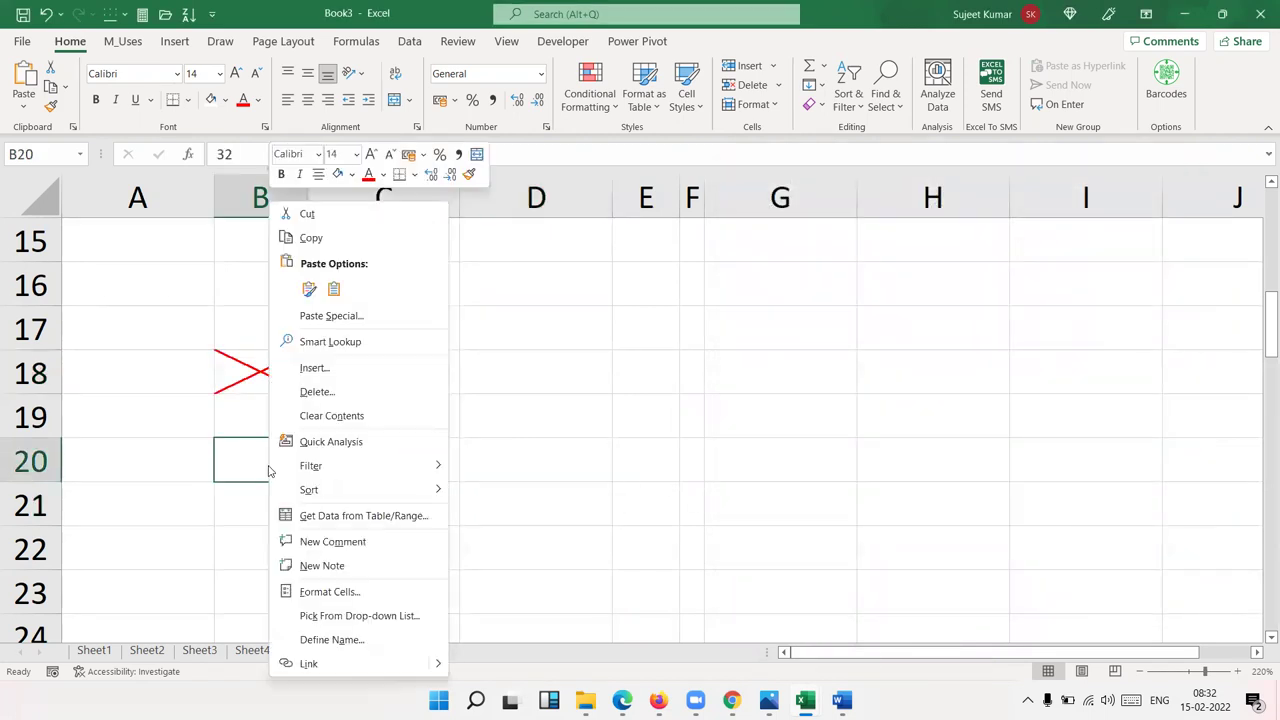
pyautogui.click(316, 591)
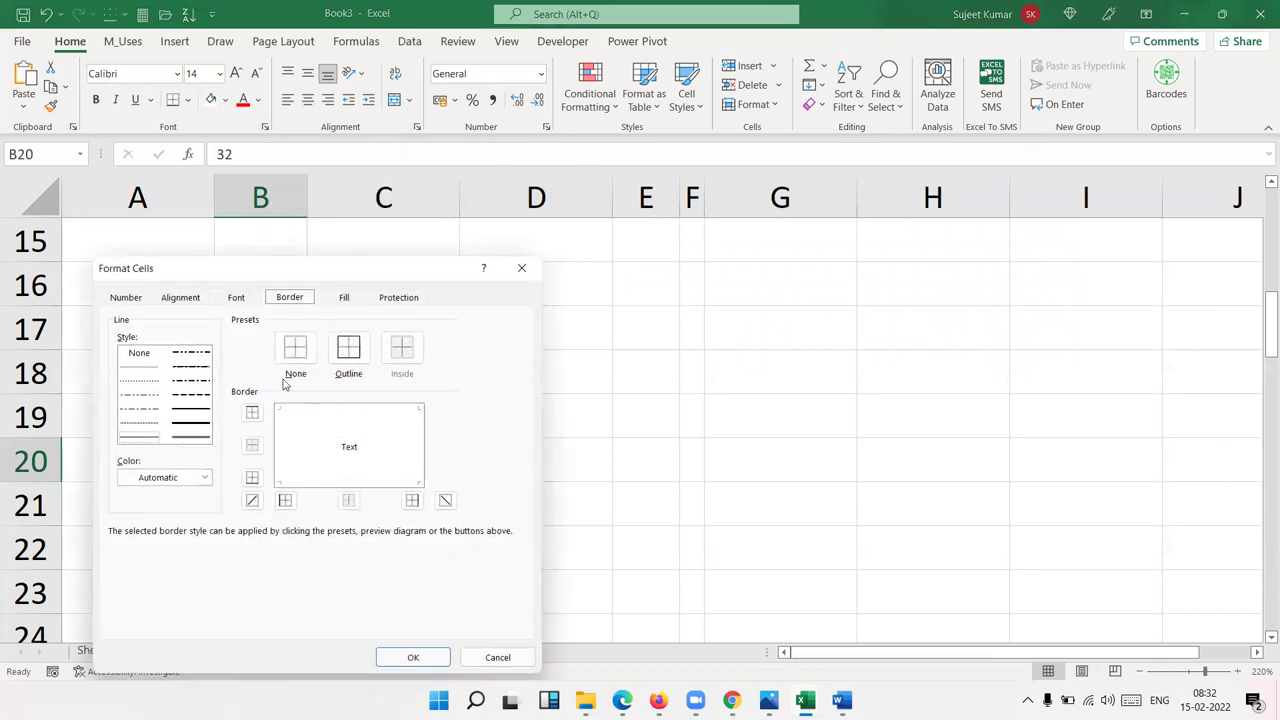
pyautogui.moveTo(323, 284); pyautogui.dragTo(781, 209)
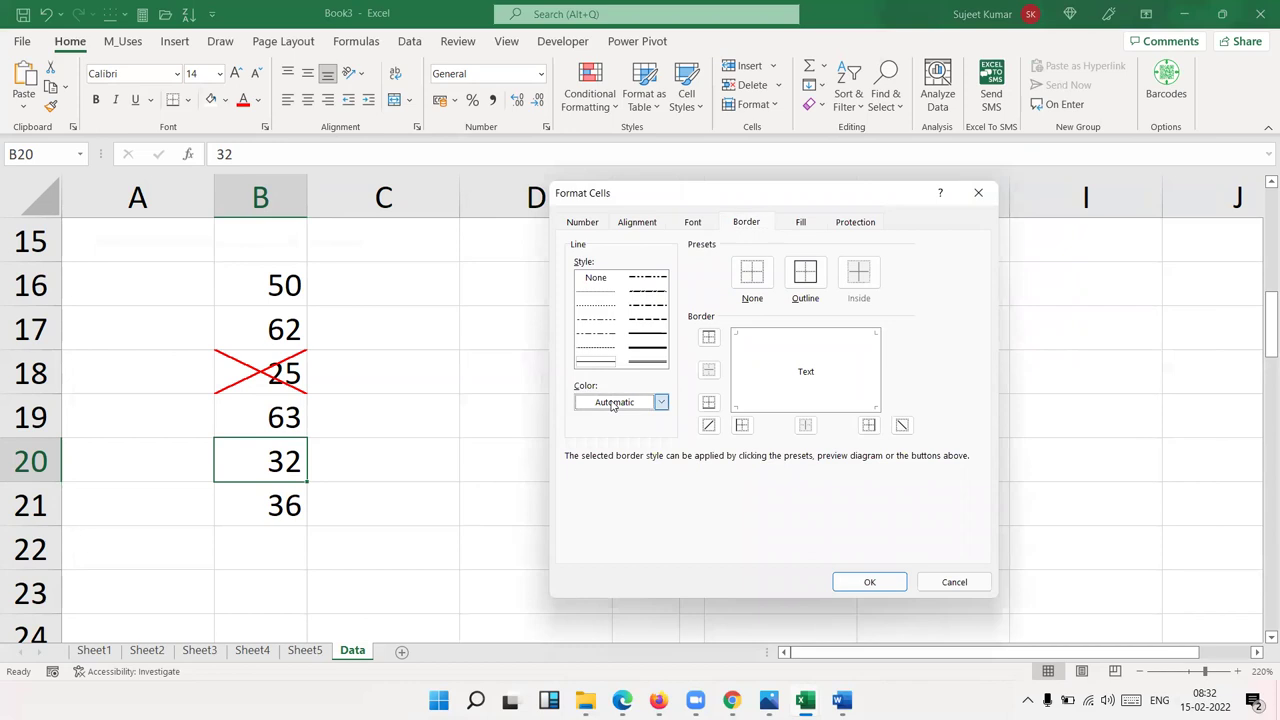
pyautogui.click(656, 402)
pyautogui.click(596, 582)
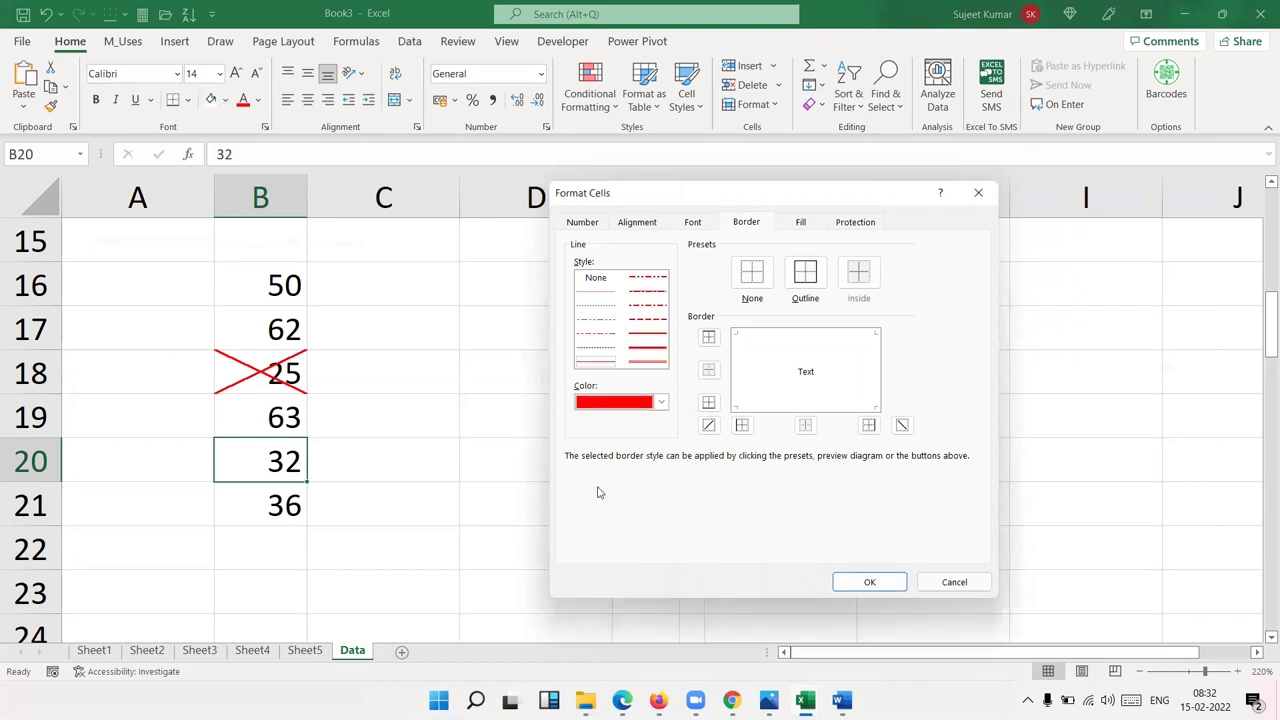
pyautogui.click(741, 425)
pyautogui.click(708, 425)
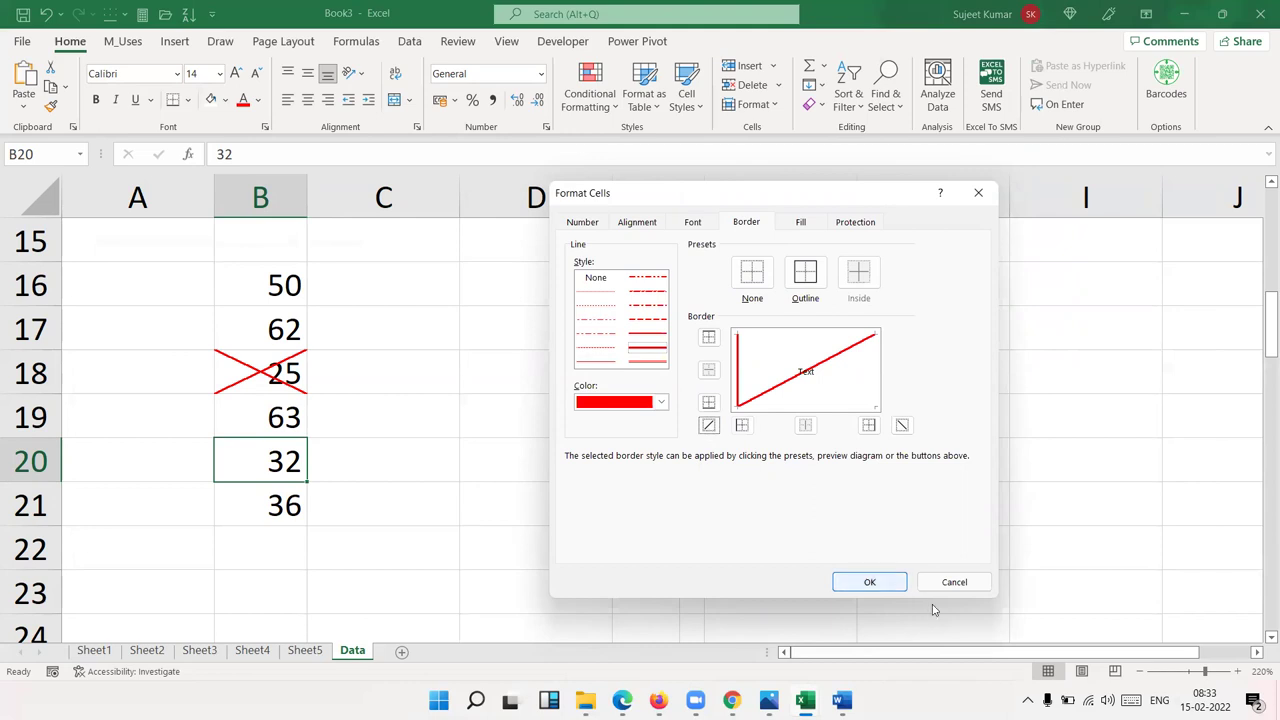
pyautogui.click(866, 582)
pyautogui.click(288, 540)
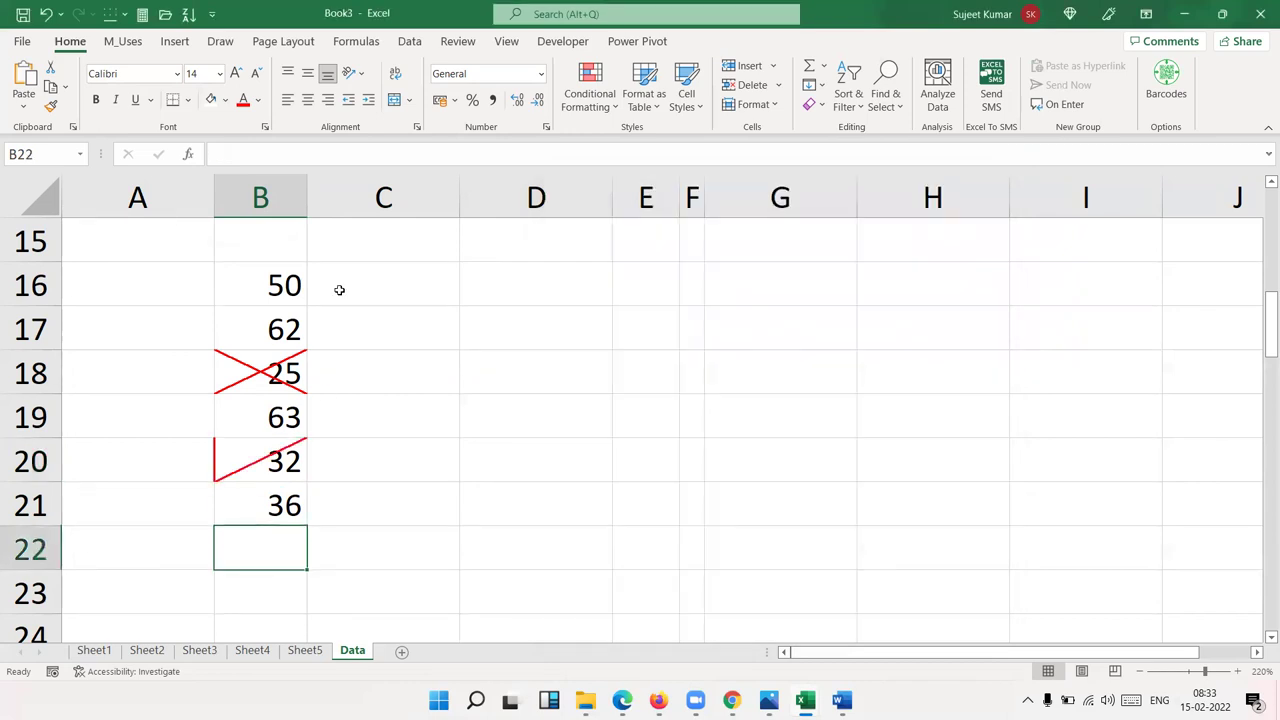
# Narrow column B to fit its numbers and move to cell C16
pyautogui.moveTo(307, 199); pyautogui.dragTo(270, 201)
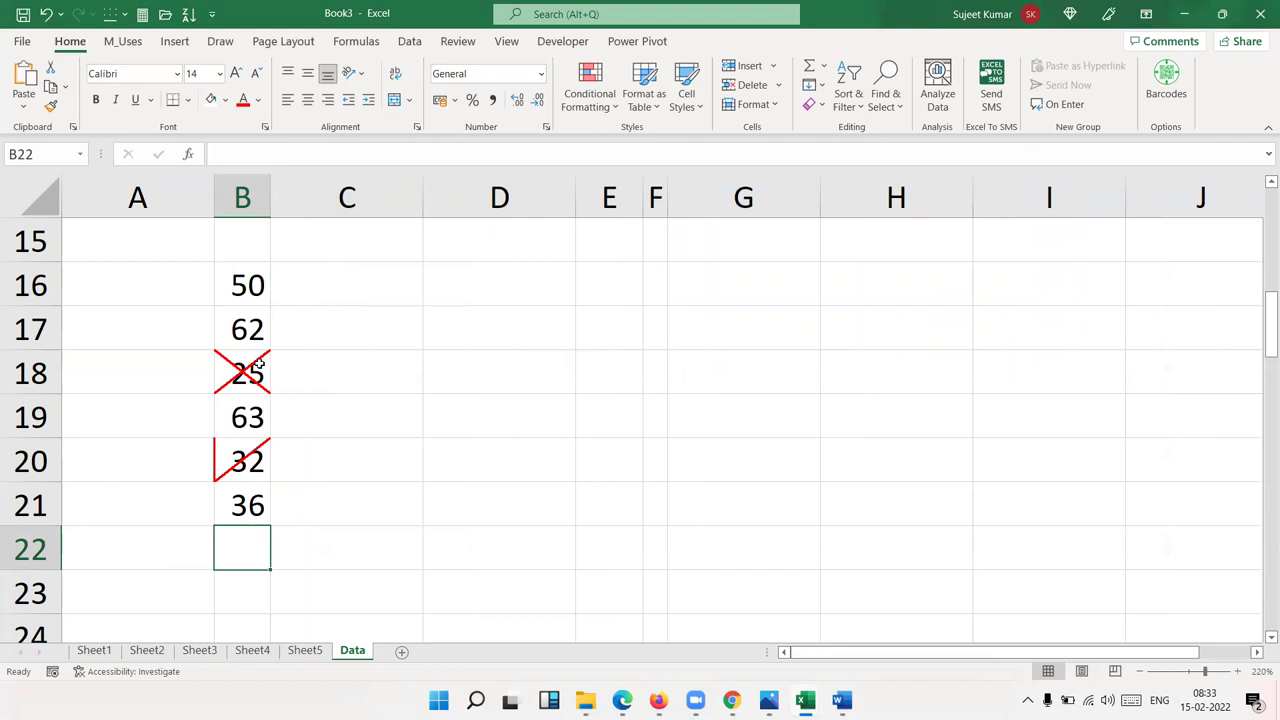
pyautogui.moveTo(257, 512); pyautogui.dragTo(232, 295)
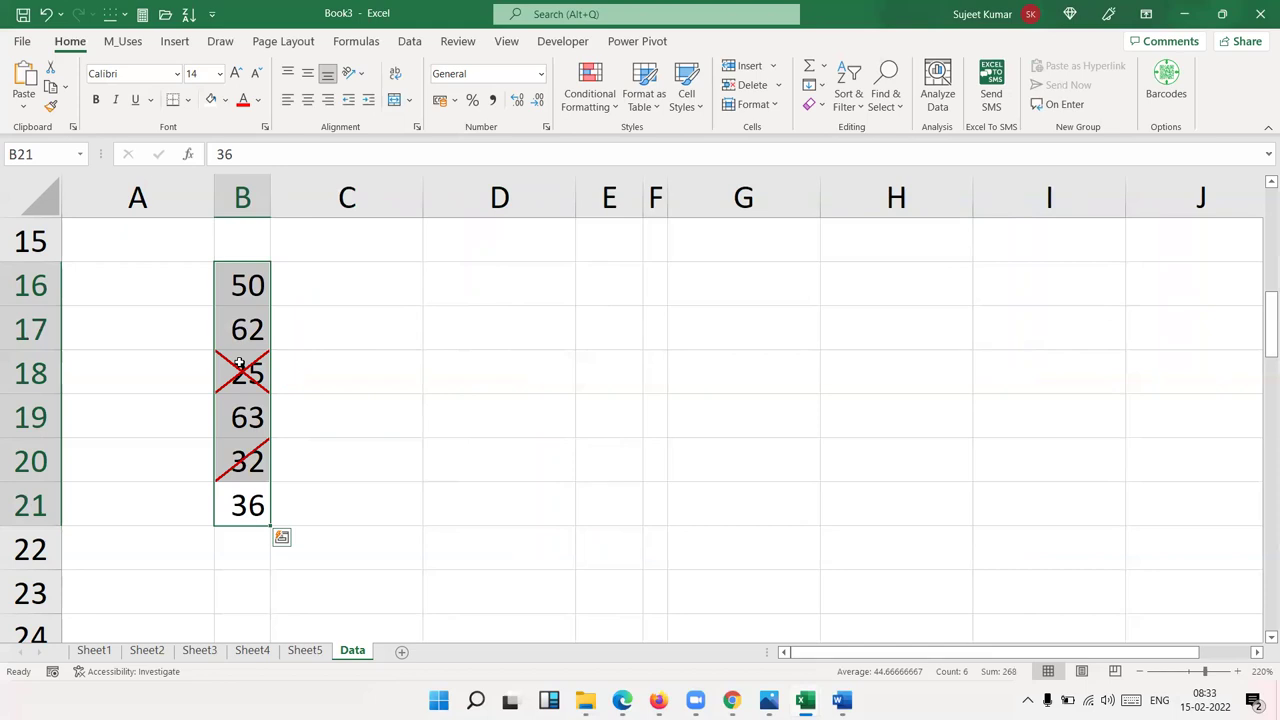
pyautogui.press('Up')
pyautogui.press('Right')
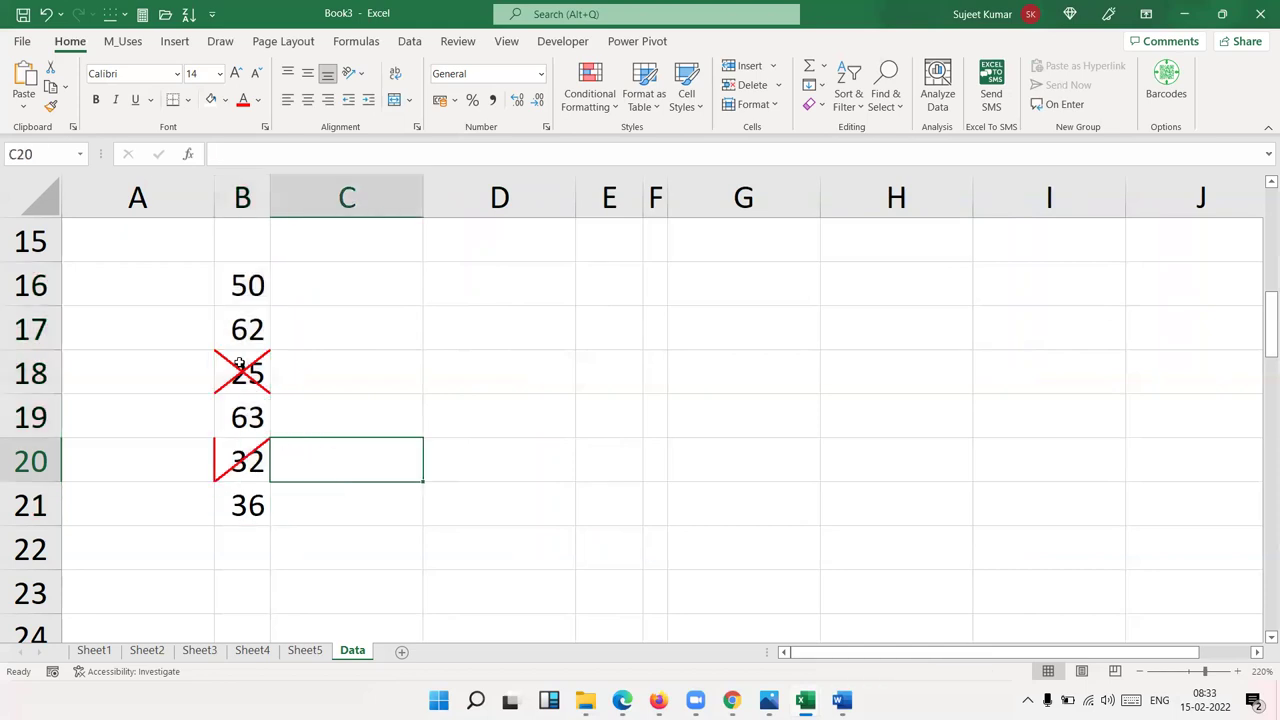
pyautogui.press('Up')
pyautogui.press('Up')
pyautogui.press('Up')
pyautogui.press('Up')
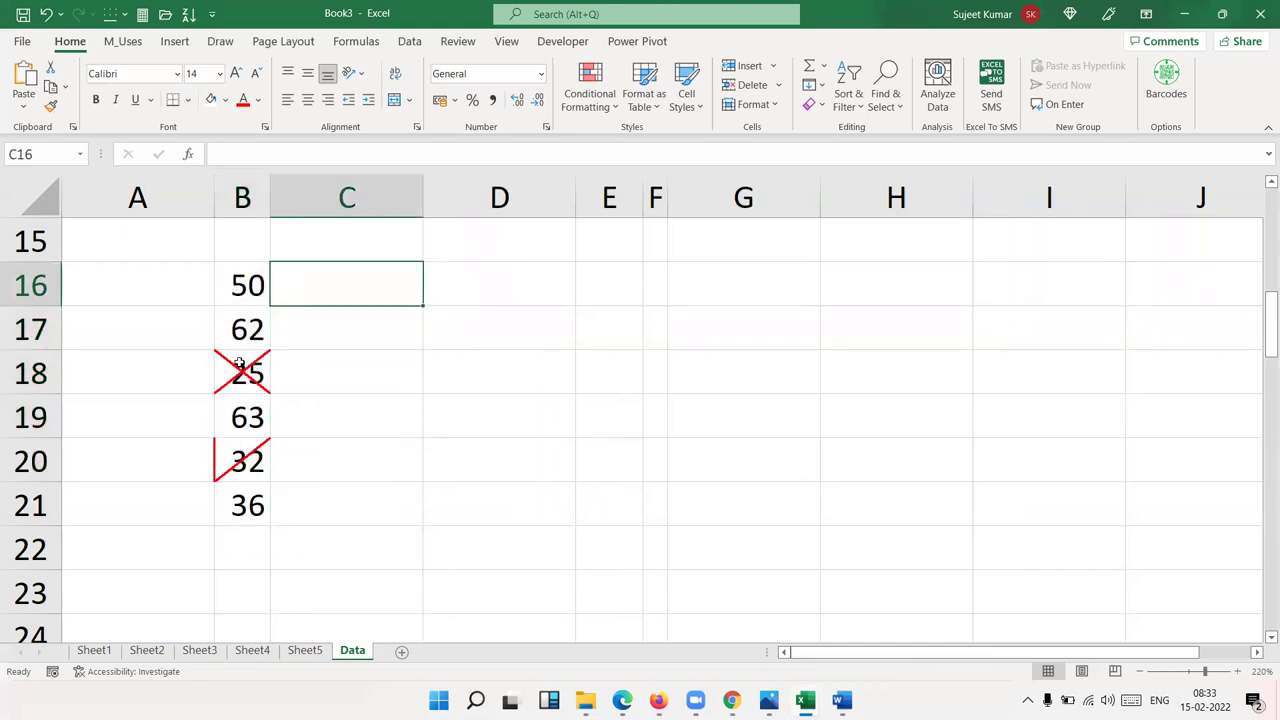
# Enter P in C16 and C17 and O in C18
pyautogui.write('P')
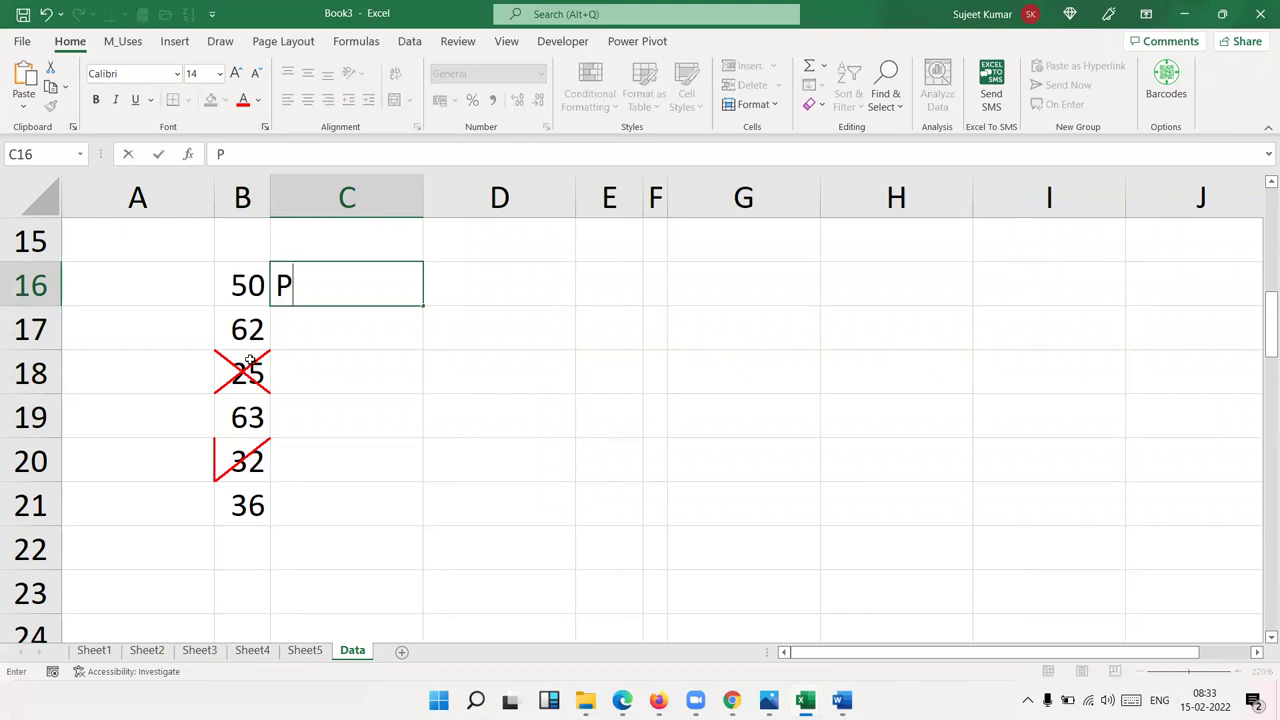
pyautogui.press('Return')
pyautogui.press('Up')
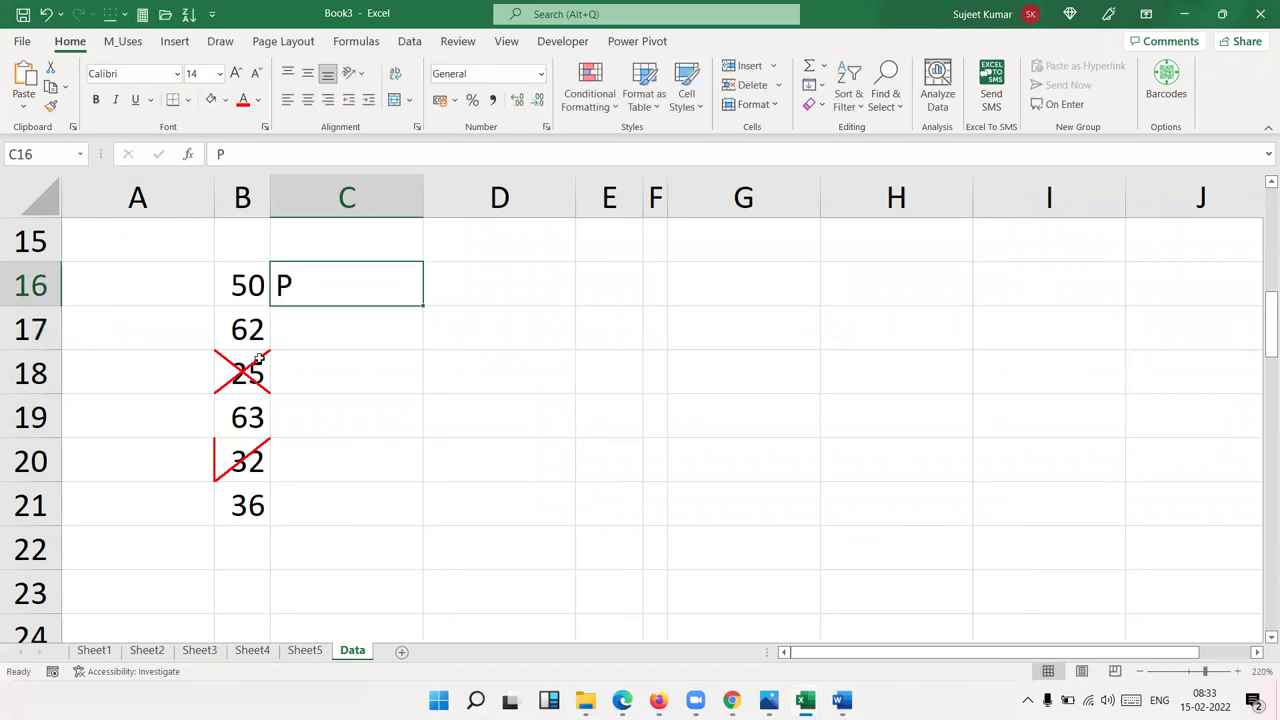
pyautogui.hotkey('shift', 'Down')
pyautogui.hotkey('ctrl', 'd')
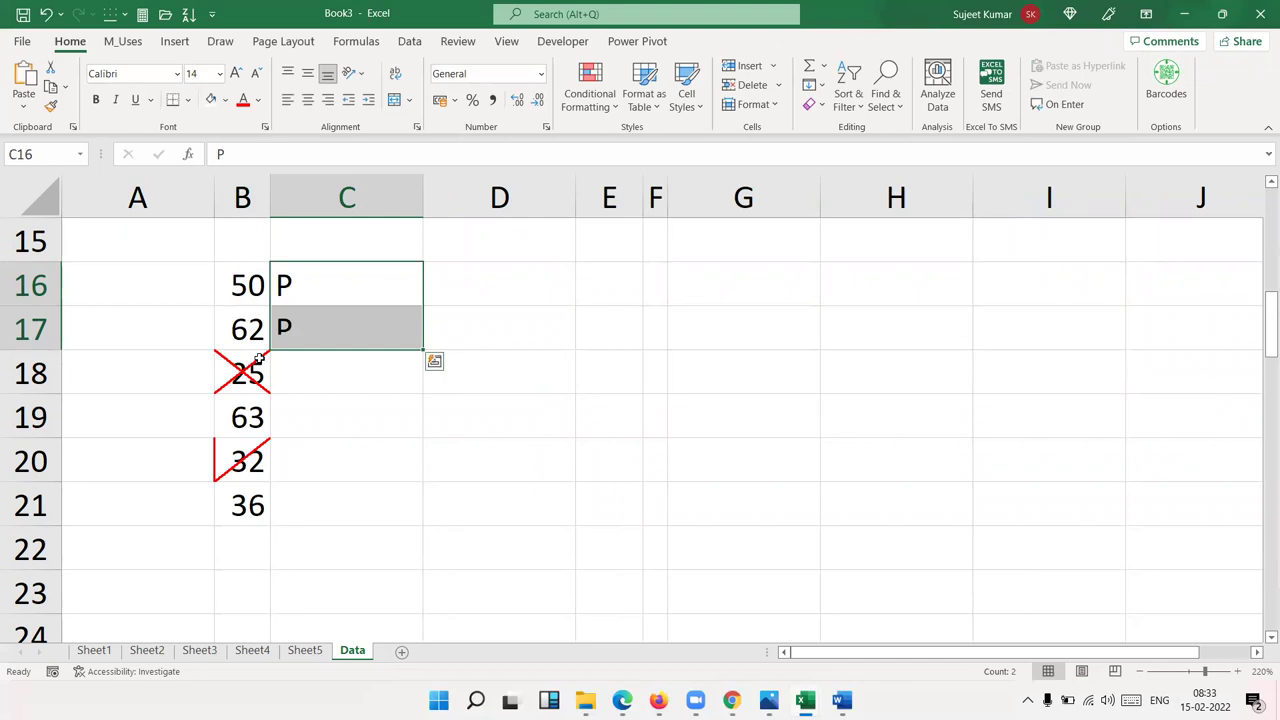
pyautogui.press('Down')
pyautogui.press('Down')
pyautogui.write('O')
pyautogui.press('Return')
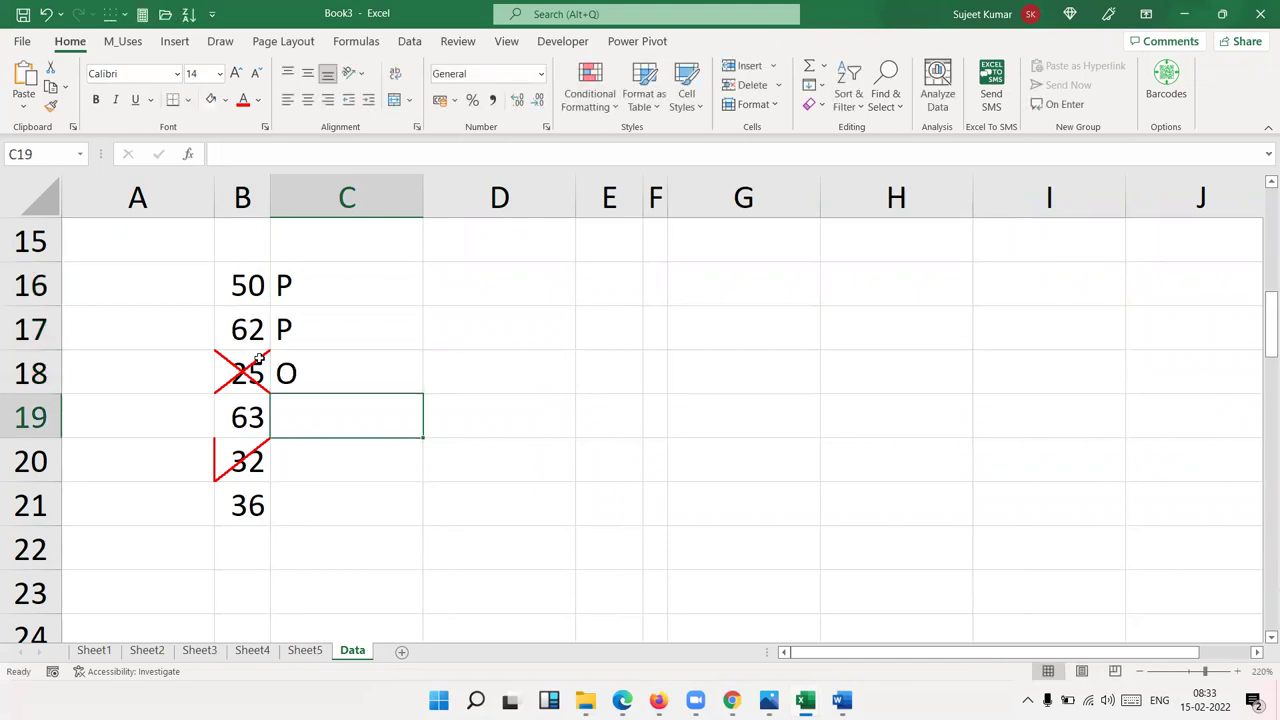
# Fill C19 through C21 with P and select the marks in C16:C21
pyautogui.write('O')
pyautogui.press('BackSpace')
pyautogui.write('P')
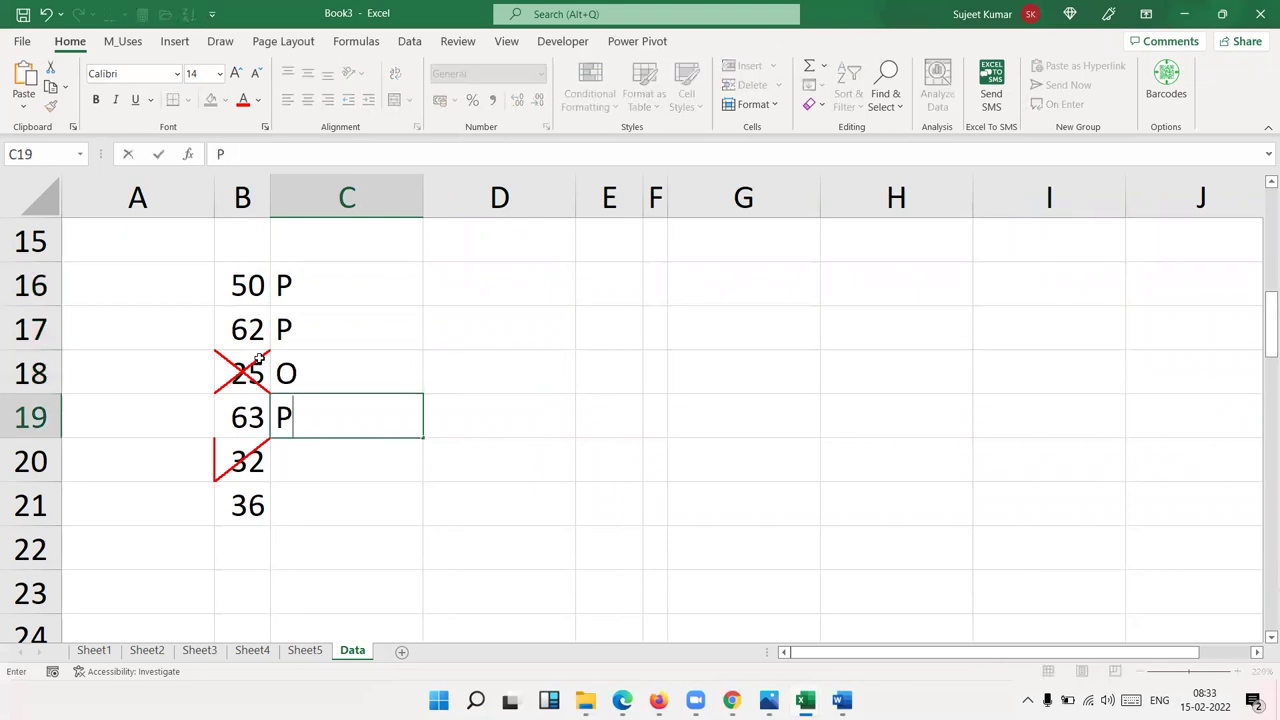
pyautogui.hotkey('shift', 'Down')
pyautogui.hotkey('shift', 'Down')
pyautogui.hotkey('ctrl', 'd')
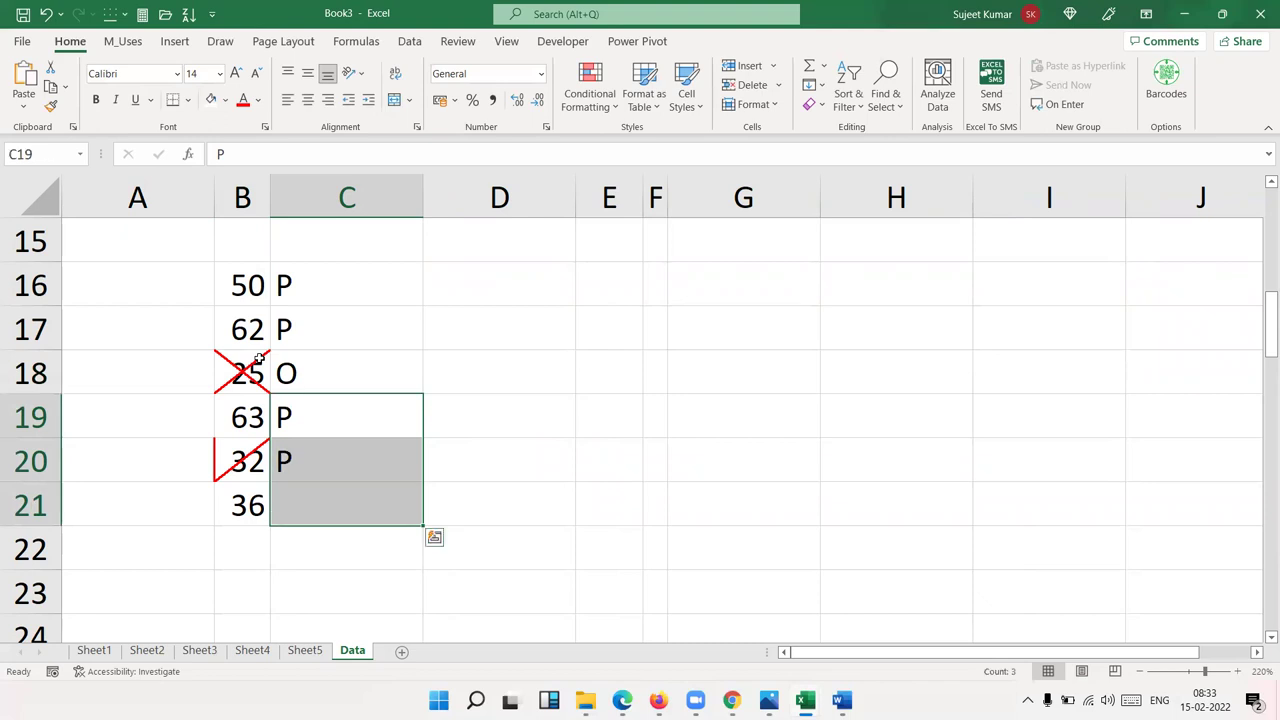
pyautogui.hotkey('ctrl', 'q')
pyautogui.press('Escape')
pyautogui.press('Up')
pyautogui.press('Up')
pyautogui.press('Up')
pyautogui.hotkey('ctrl', 'shift', 'Down')
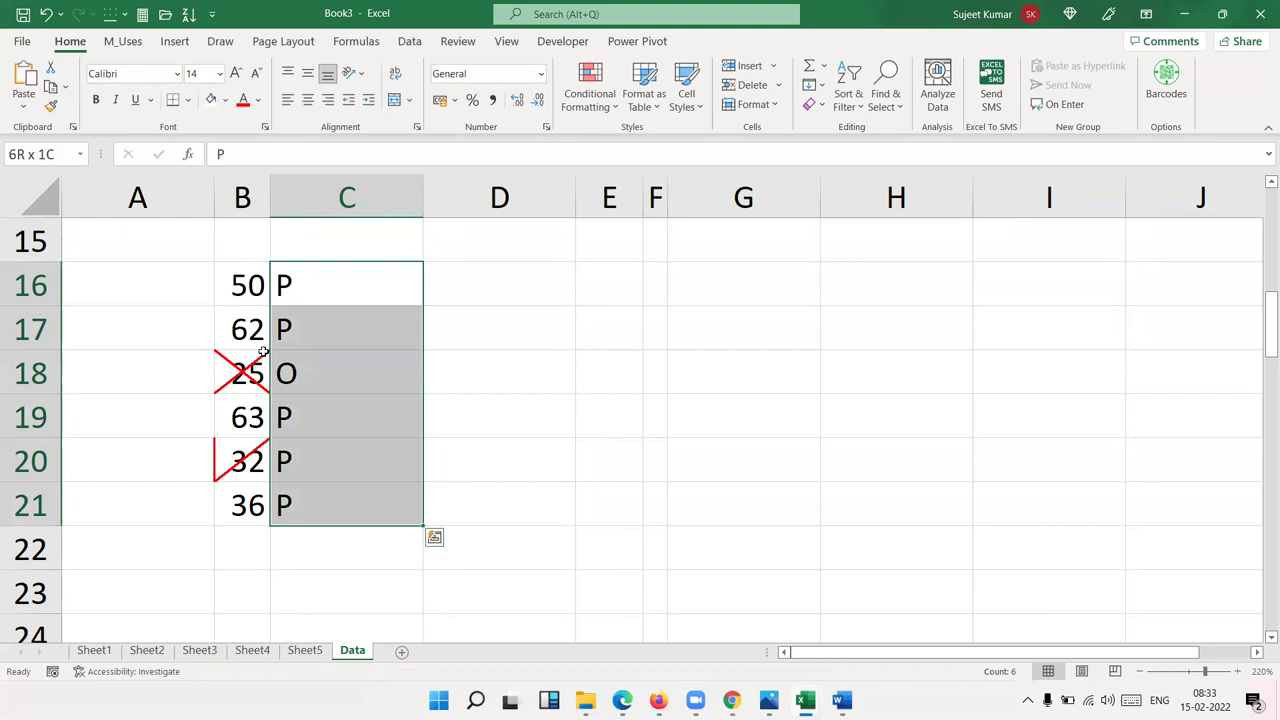
# Set the font of C16:C21 to Wingdings 2
pyautogui.click(176, 80)
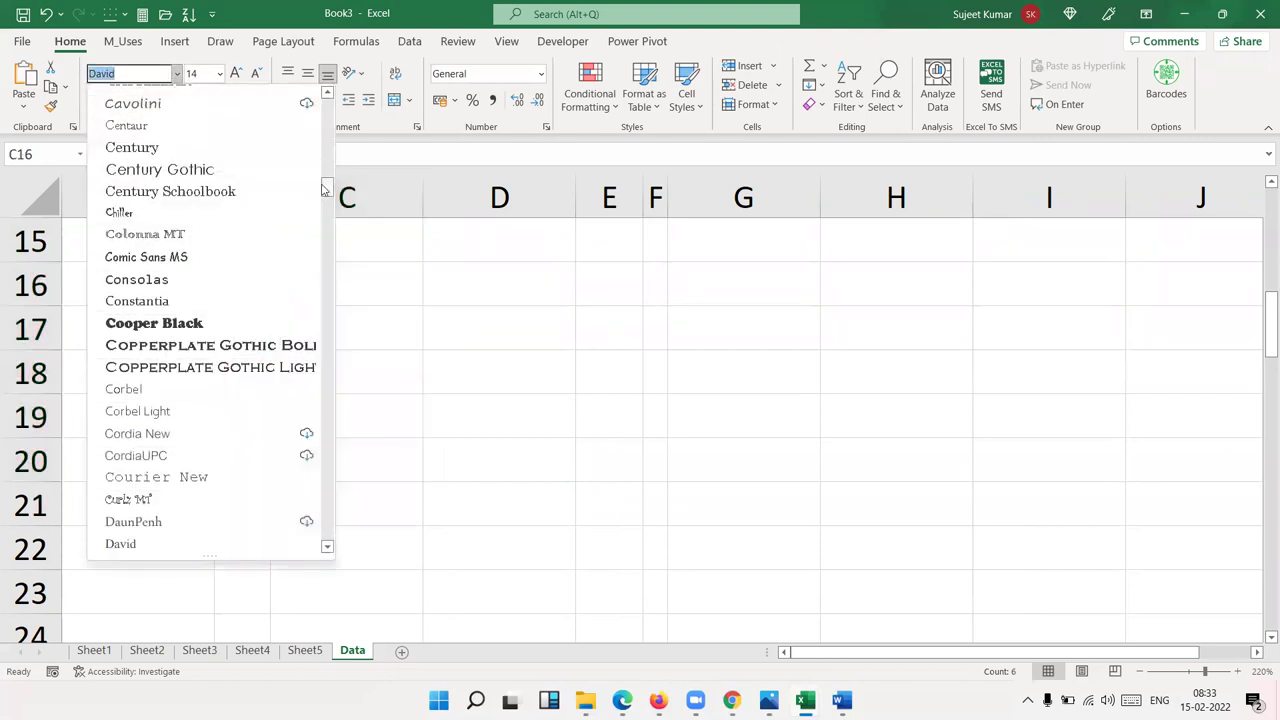
pyautogui.scroll(-5, 338, 398)
pyautogui.click(330, 492)
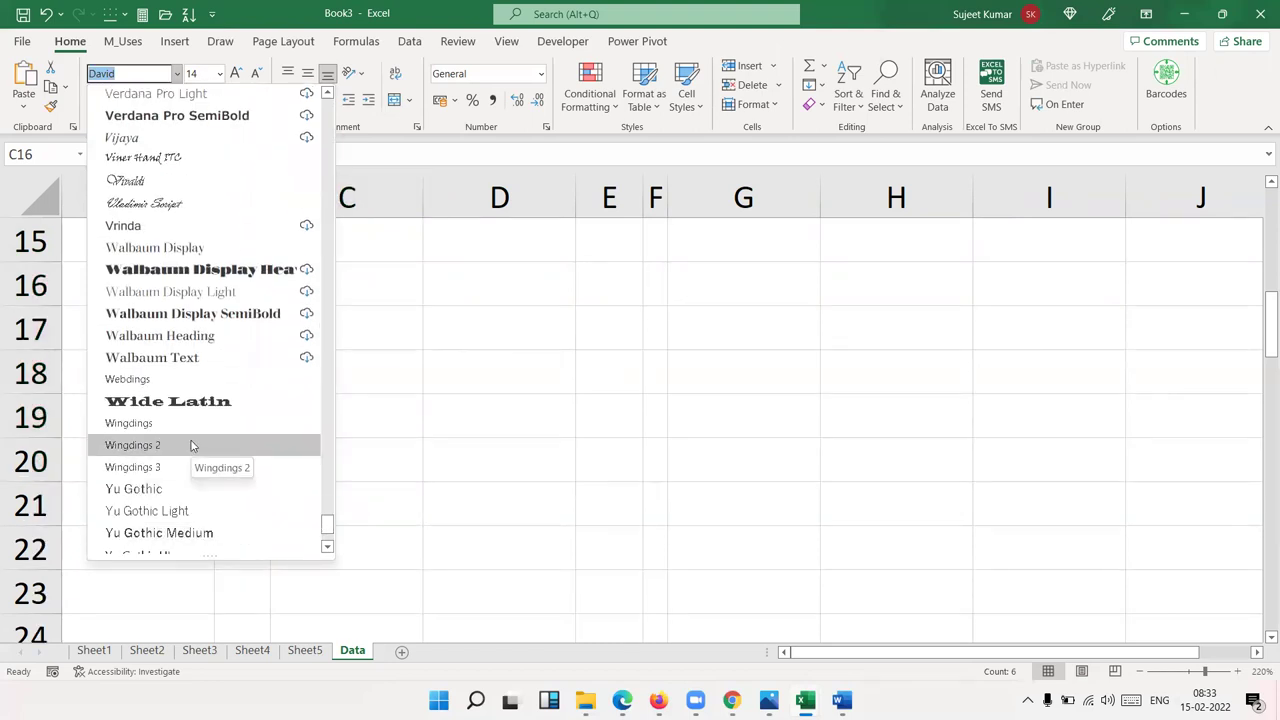
pyautogui.click(192, 445)
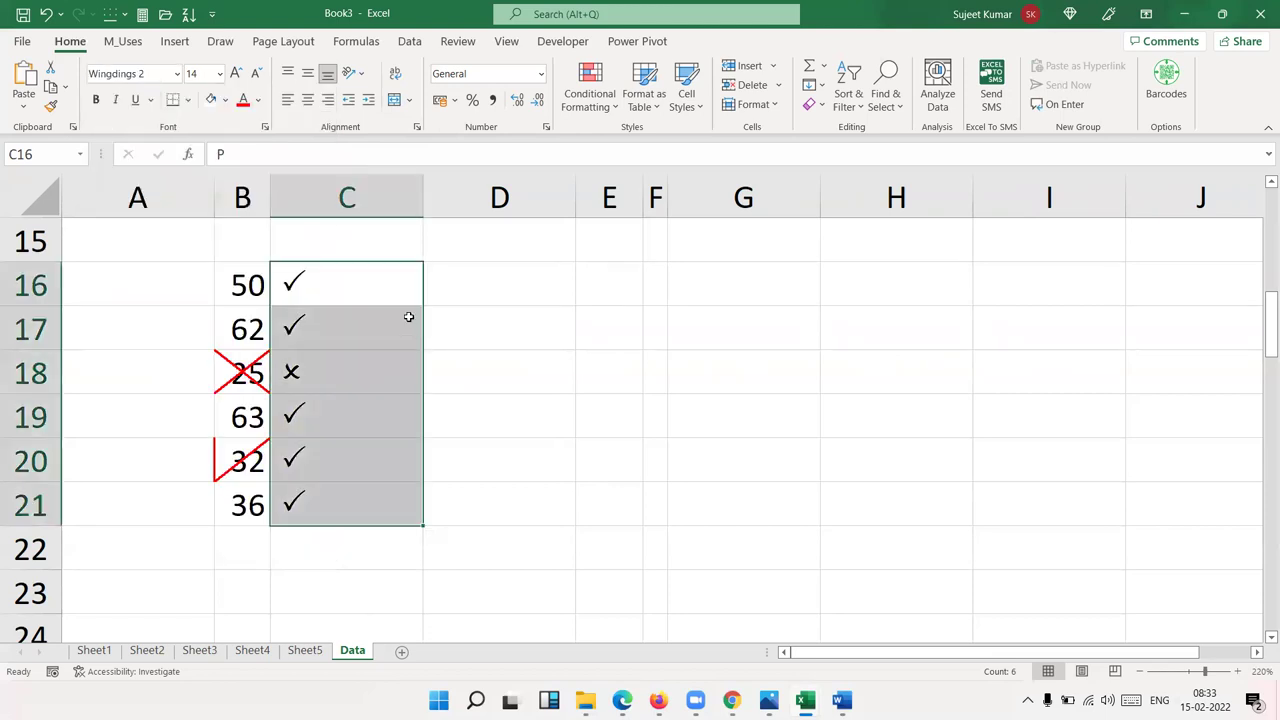
# Check that the ticks are really P and the cross is O, then reselect the marks
pyautogui.doubleClick(368, 286)
pyautogui.moveTo(277, 153); pyautogui.dragTo(155, 152)
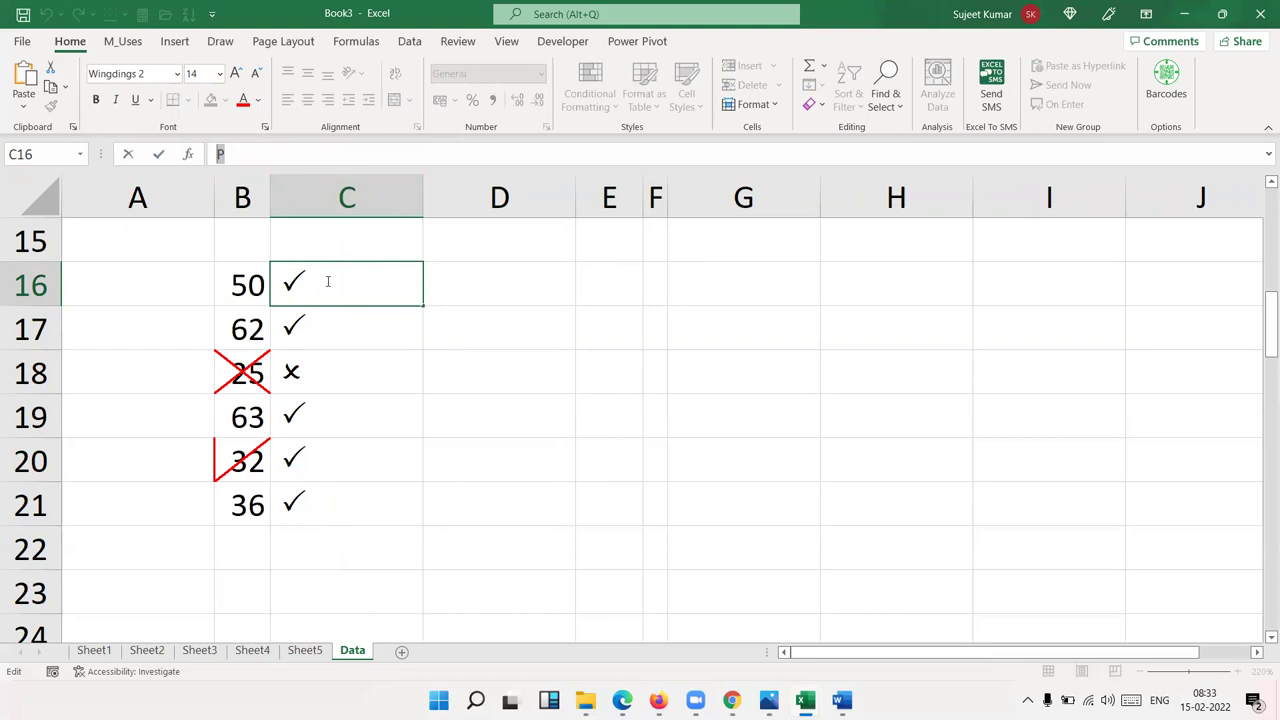
pyautogui.click(343, 362)
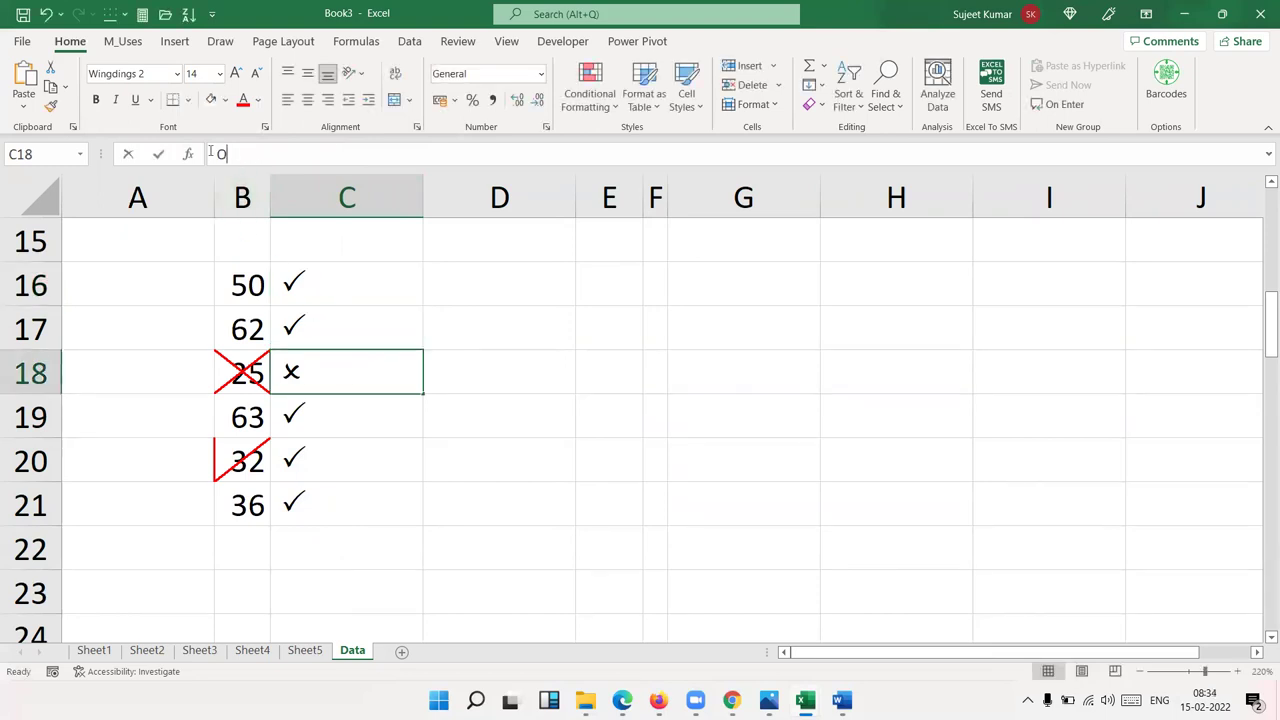
pyautogui.doubleClick(210, 152)
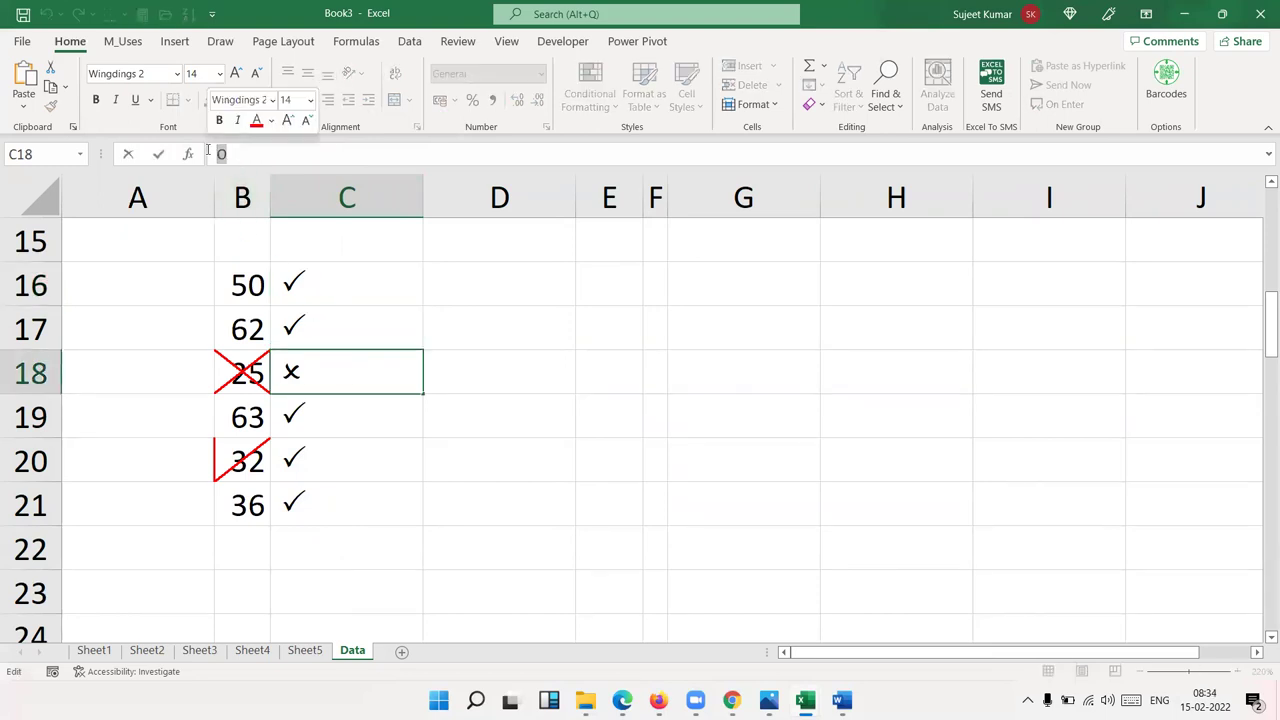
pyautogui.press('Return')
pyautogui.moveTo(340, 510)
pyautogui.mouseDown()
pyautogui.moveTo(320, 292)
pyautogui.moveTo(343, 394)
pyautogui.moveTo(335, 487)
pyautogui.mouseUp()
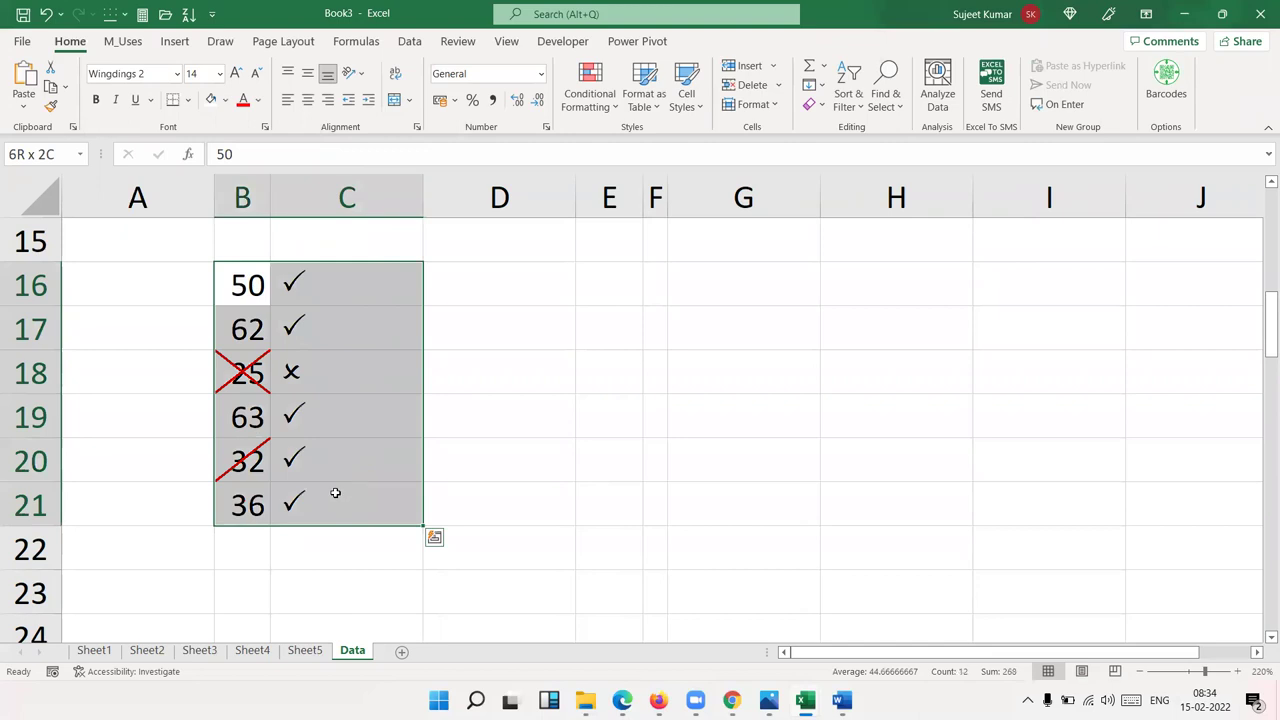
# Add AutoFilter arrows to B16:C21 with Ctrl+Shift+L and look through column C's filter list
pyautogui.hotkey('ctrl', '1')
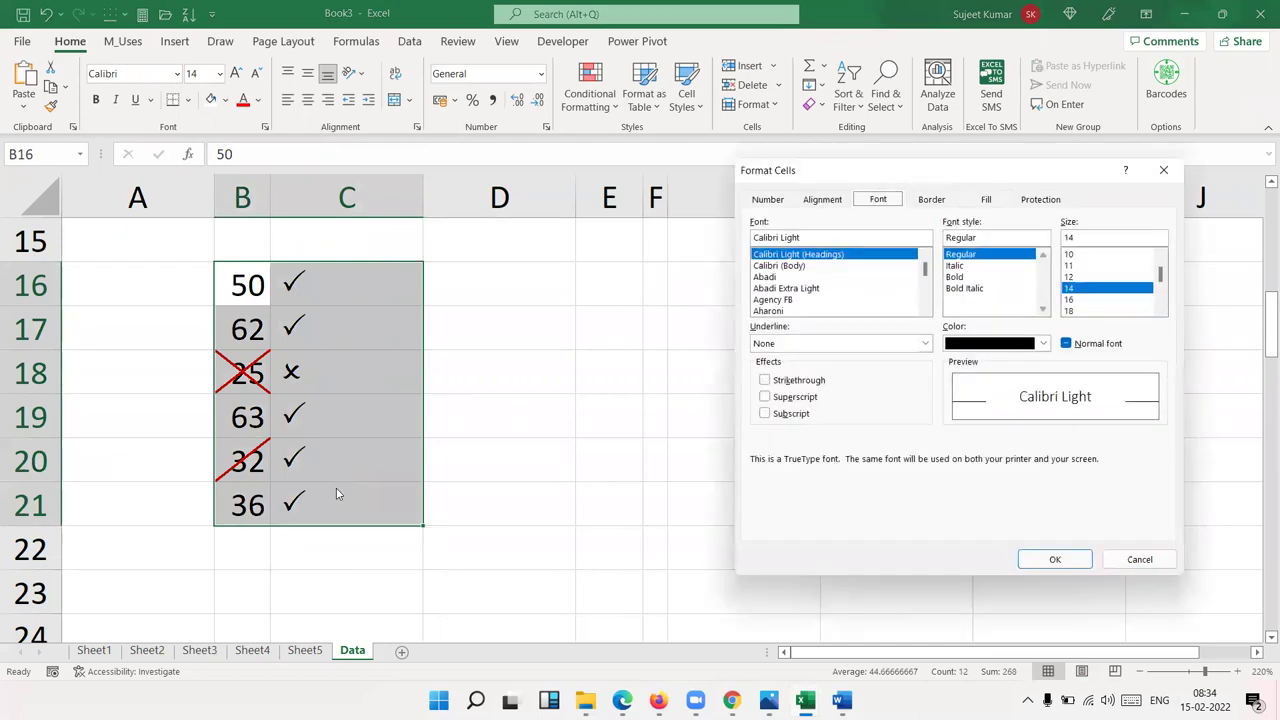
pyautogui.press('Escape')
pyautogui.hotkey('ctrl', 'shift', 'l')
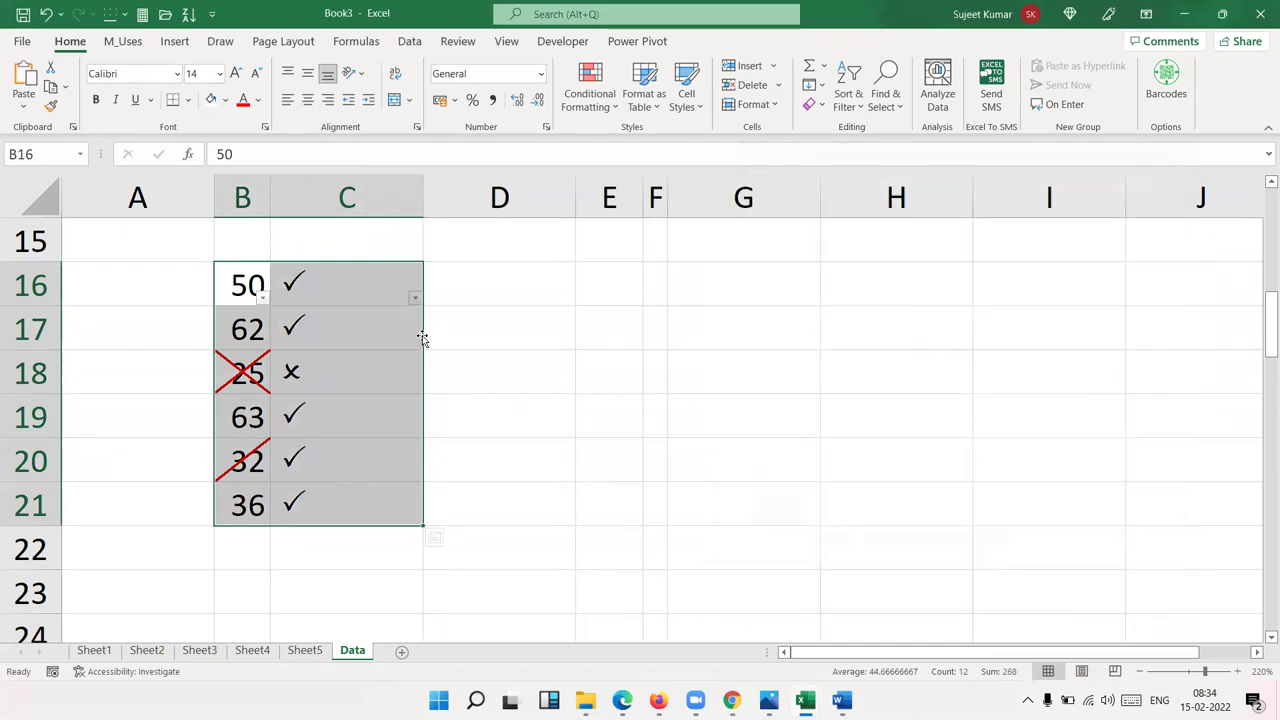
pyautogui.click(414, 297)
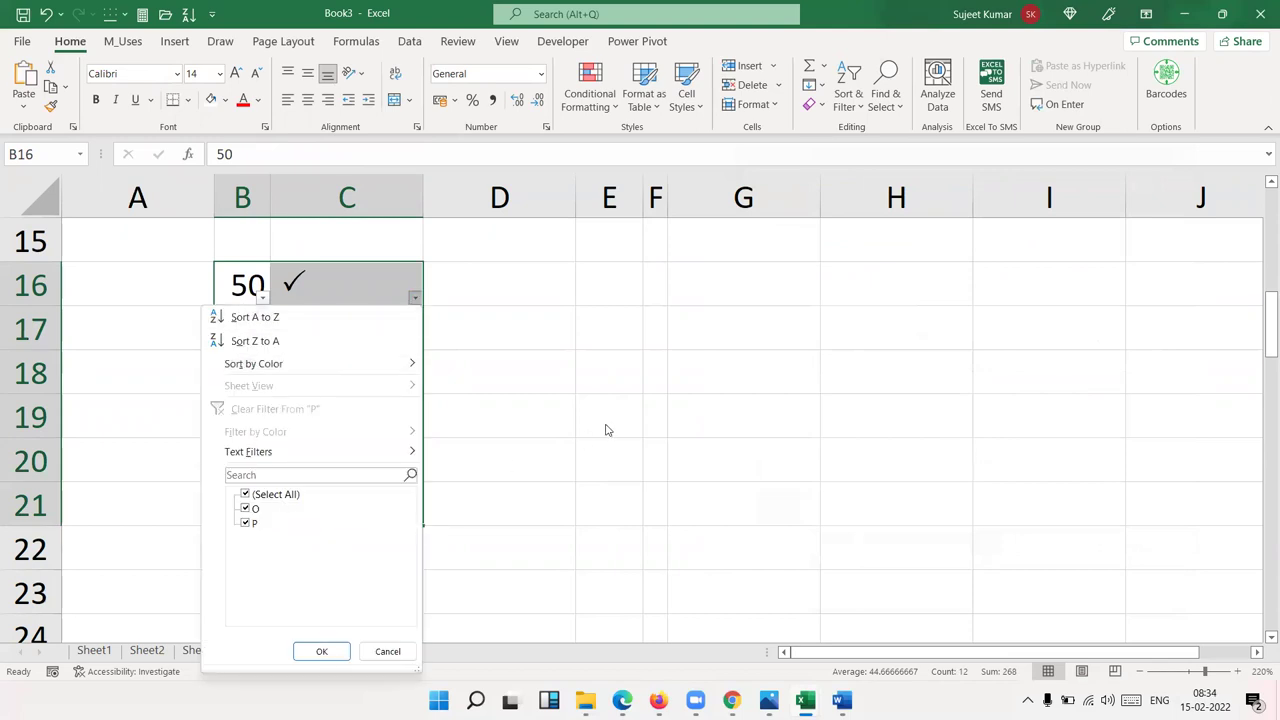
pyautogui.press('Escape')
pyautogui.click(404, 385)
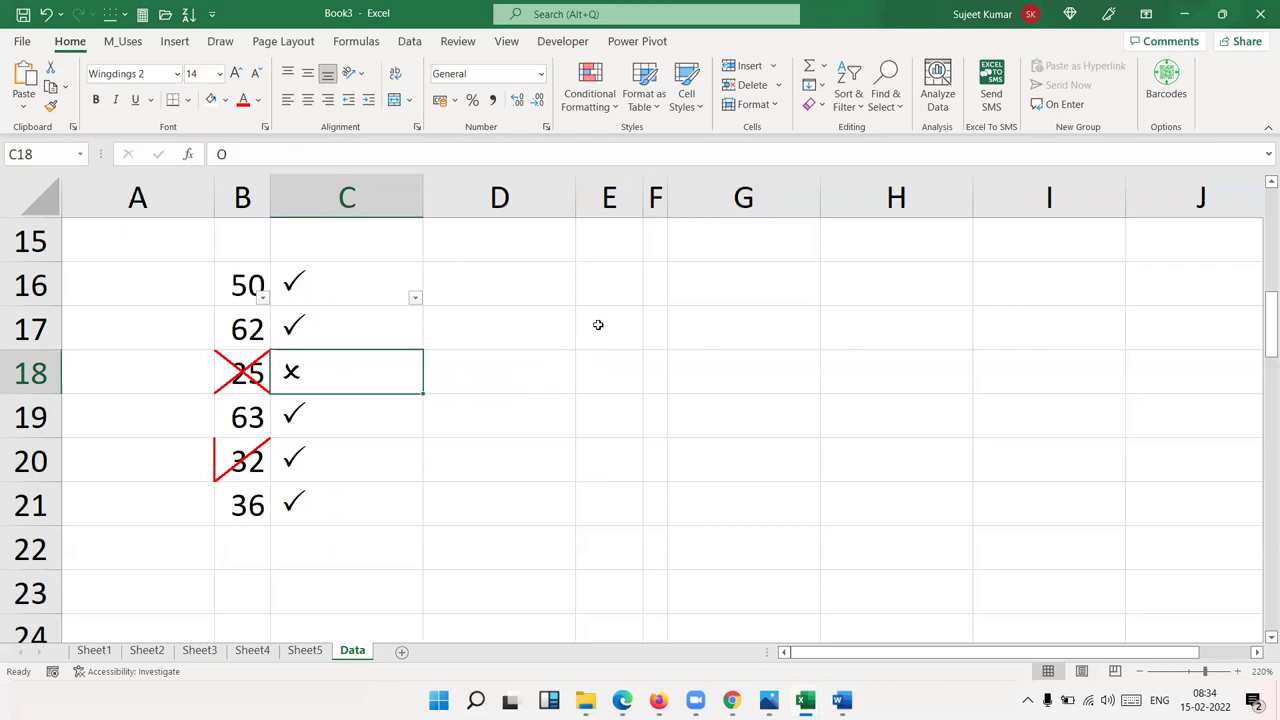
# Discard the stray 'o' in D17 and enter J in cell E17
pyautogui.moveTo(328, 280); pyautogui.dragTo(312, 500)
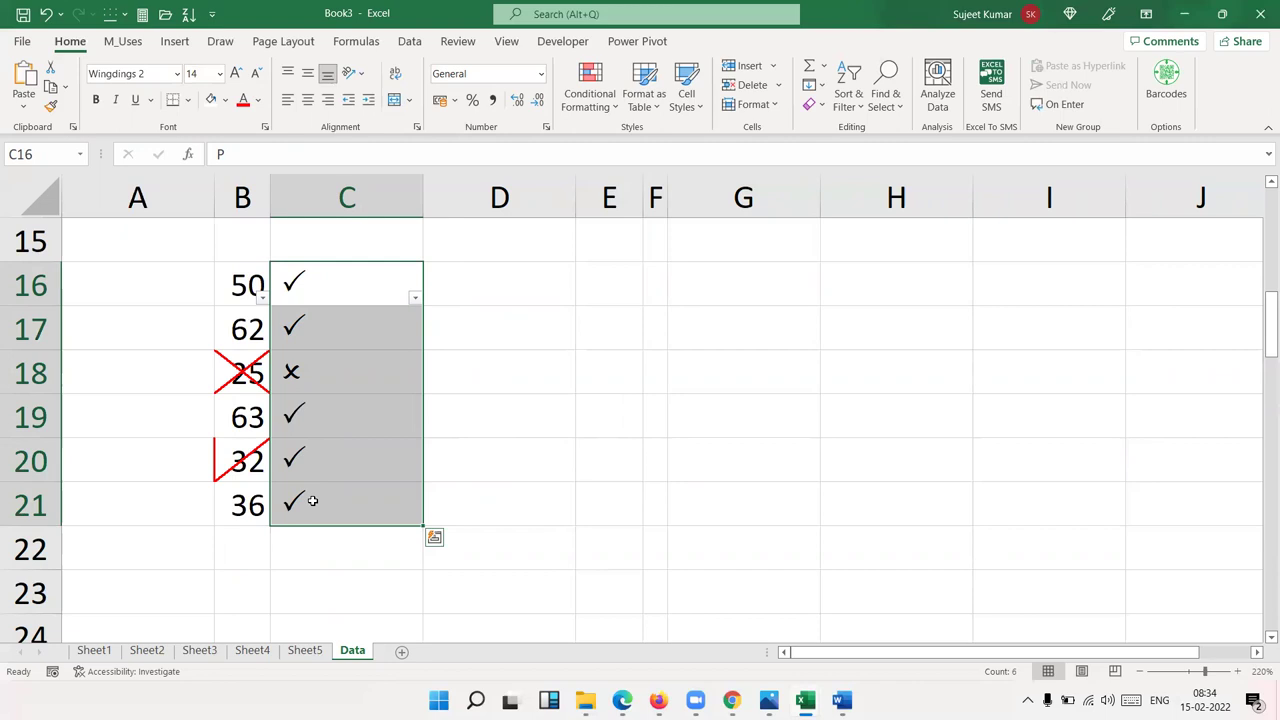
pyautogui.press('Right')
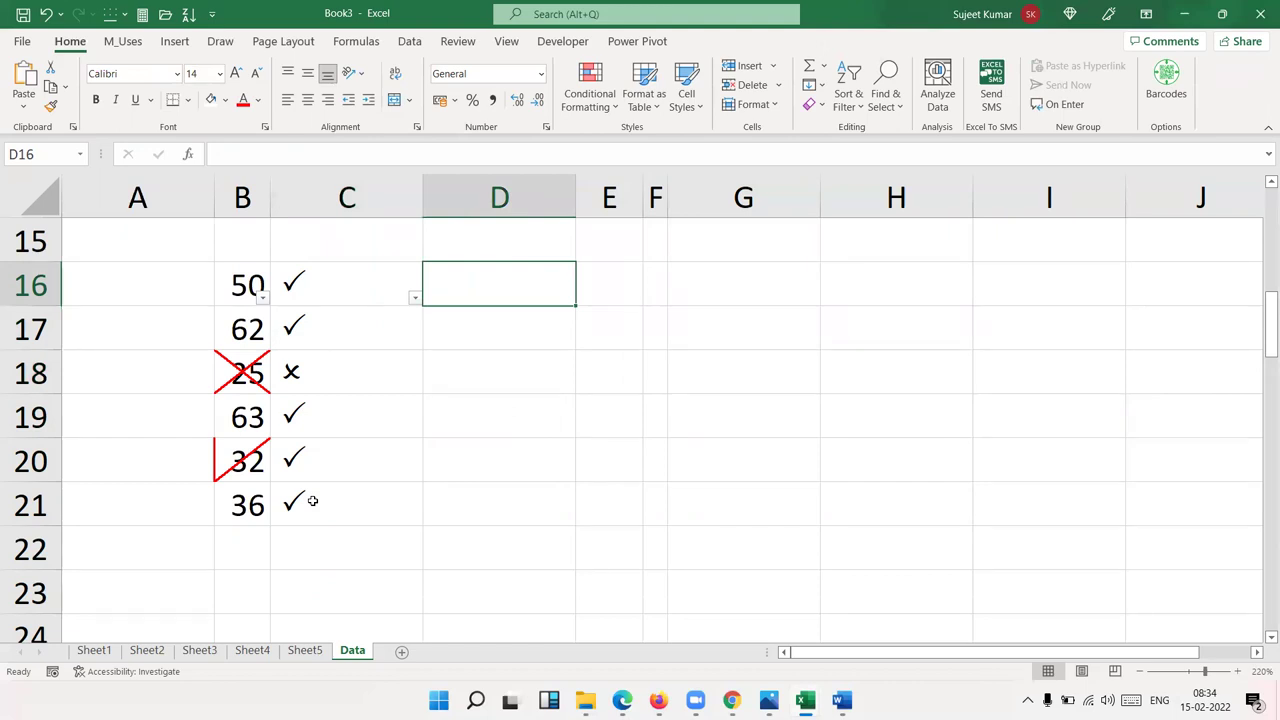
pyautogui.press('Left')
pyautogui.press('Down')
pyautogui.press('Right')
pyautogui.press('Up')
pyautogui.press('Down')
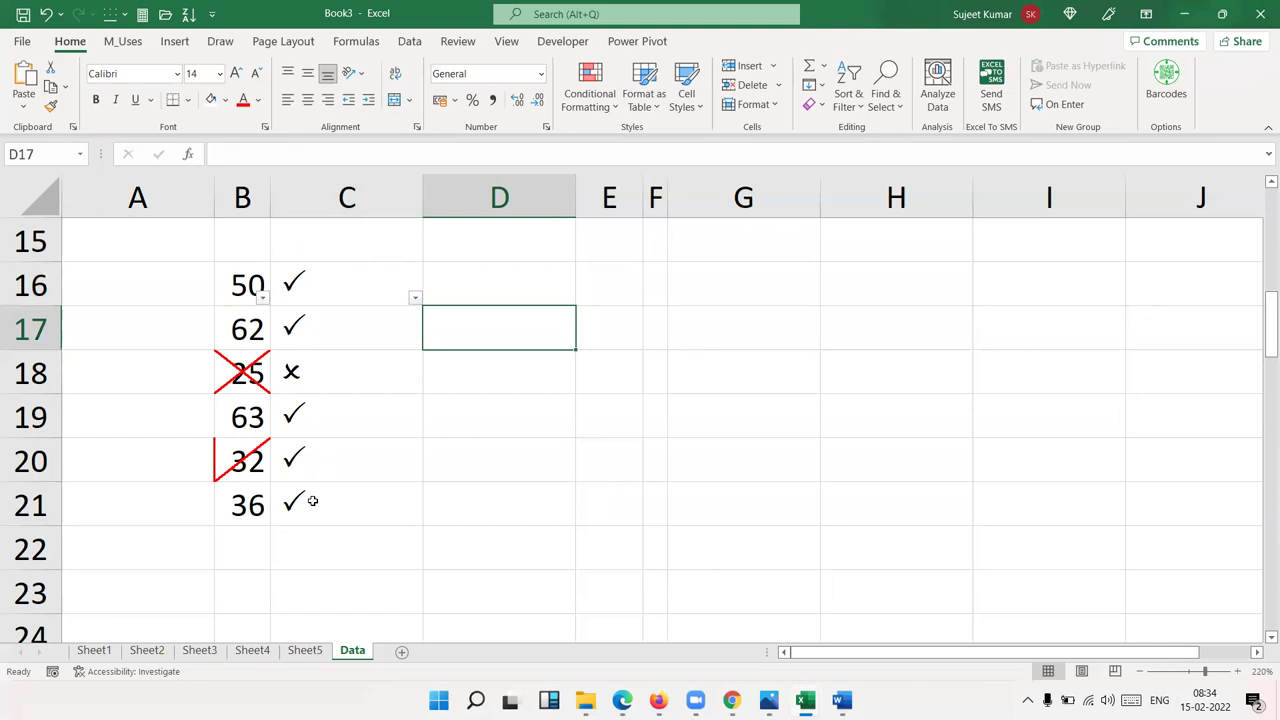
pyautogui.write('o')
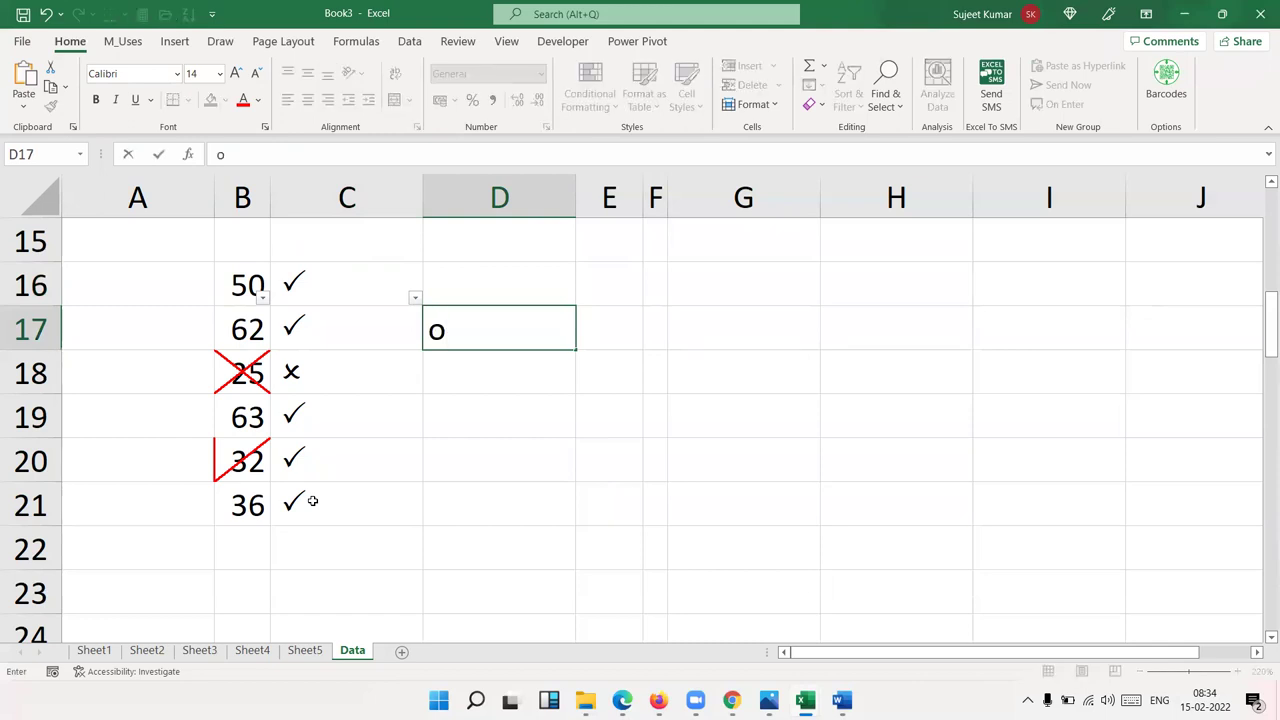
pyautogui.press('Escape')
pyautogui.press('Right')
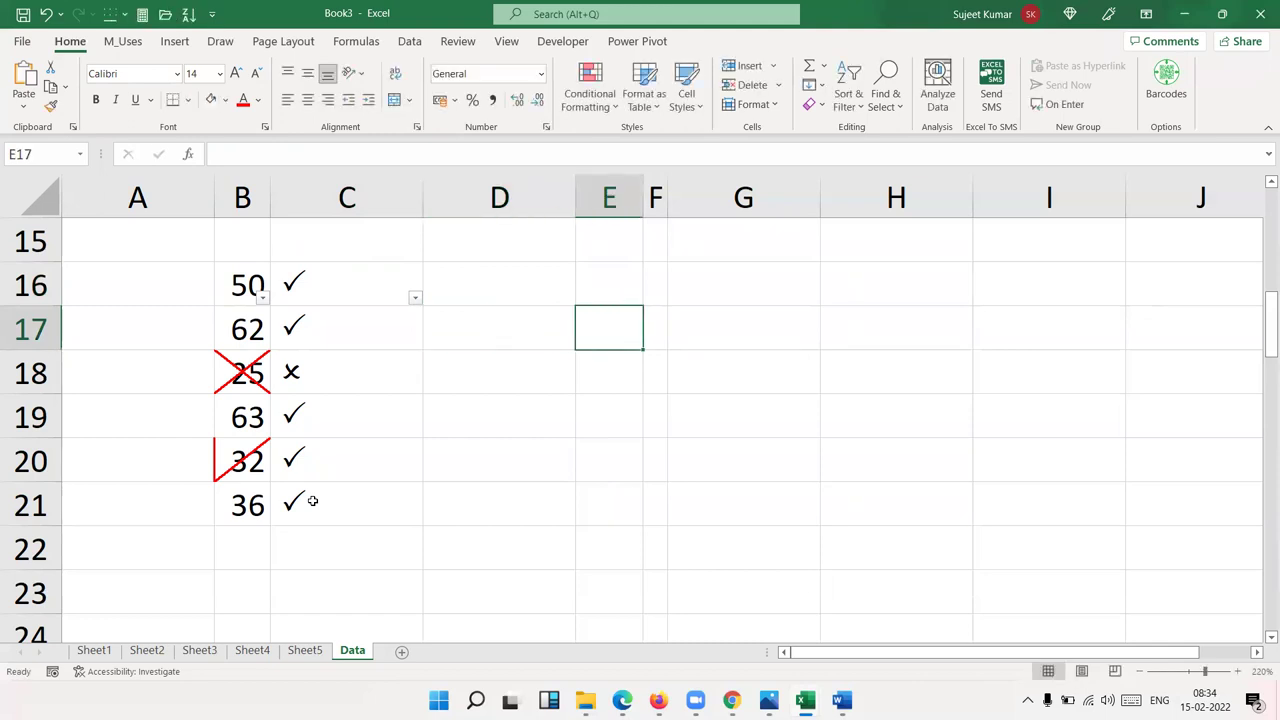
pyautogui.write('J')
pyautogui.press('Return')
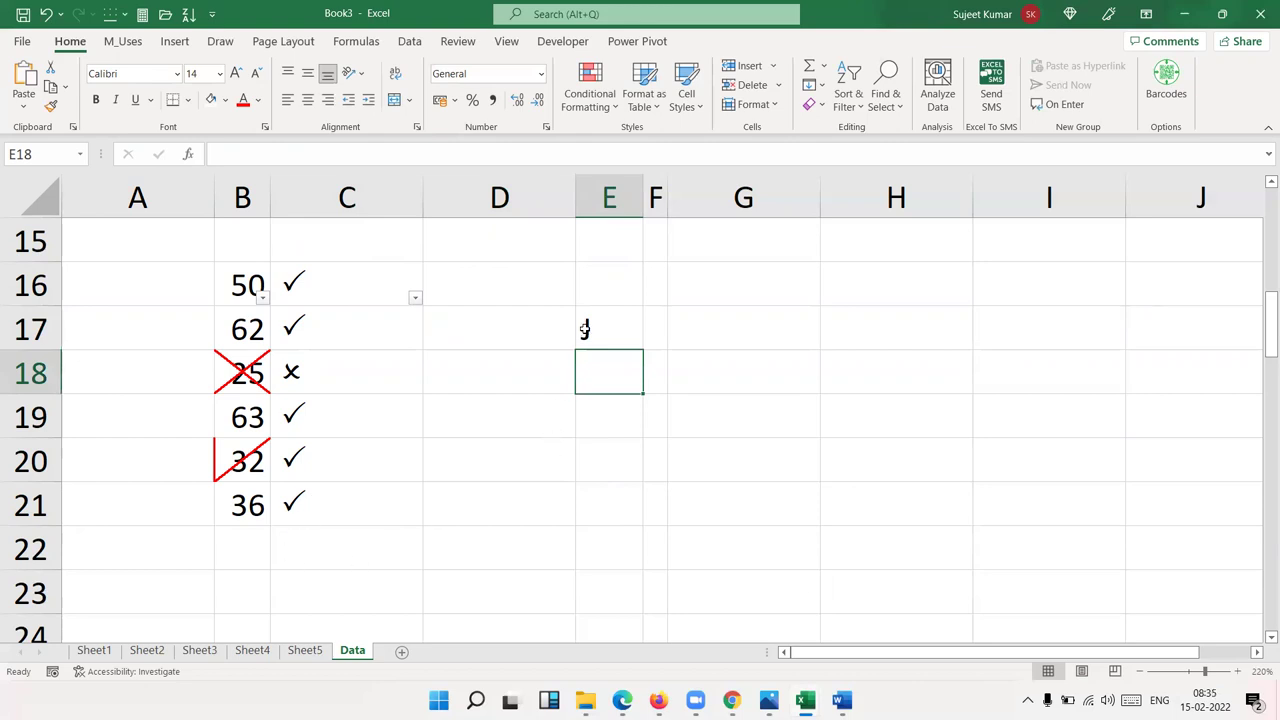
# Set the text orientation of E17 to -45 degrees in the Alignment settings
pyautogui.click(585, 330)
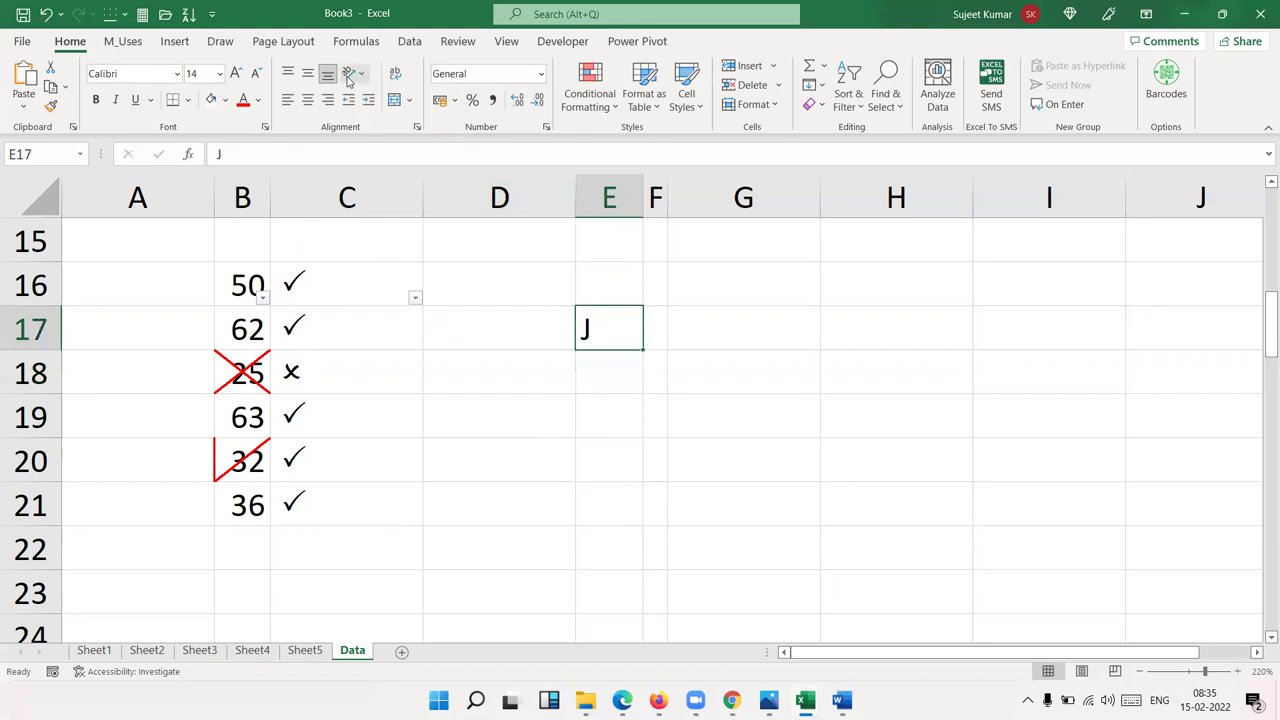
pyautogui.click(417, 128)
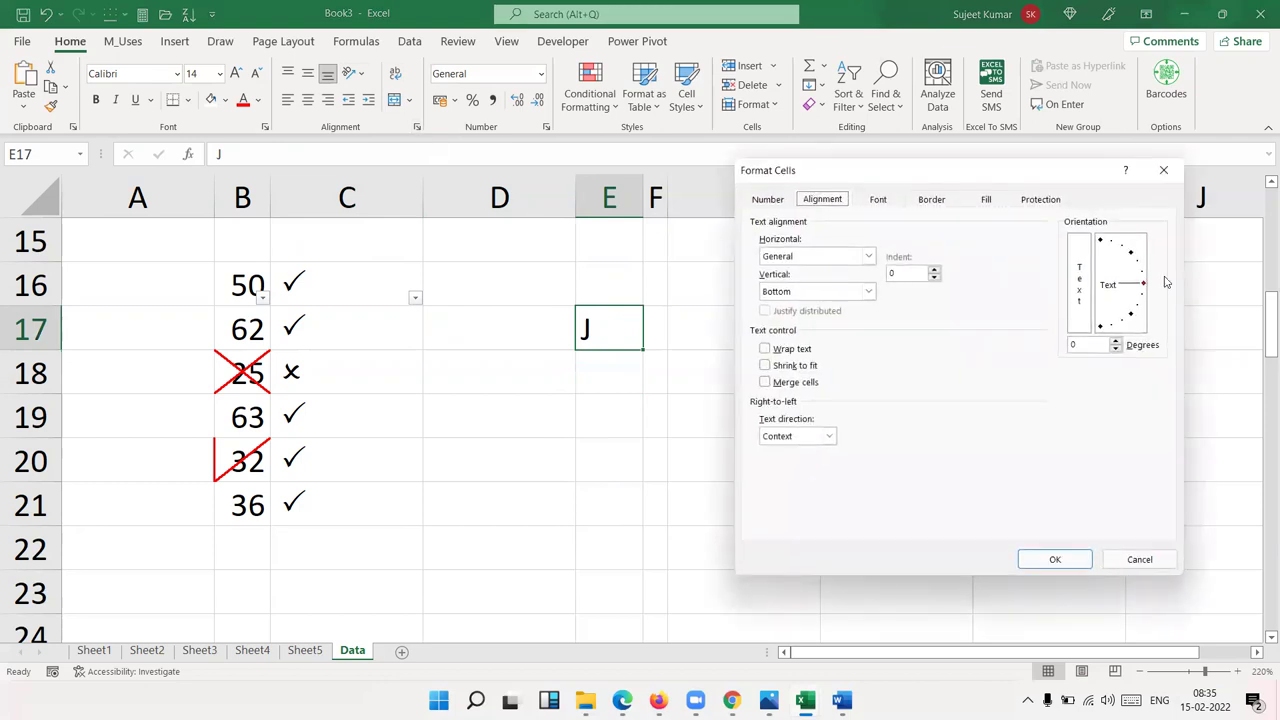
pyautogui.moveTo(1142, 292); pyautogui.dragTo(1146, 329)
pyautogui.write('-45')
pyautogui.click(1036, 558)
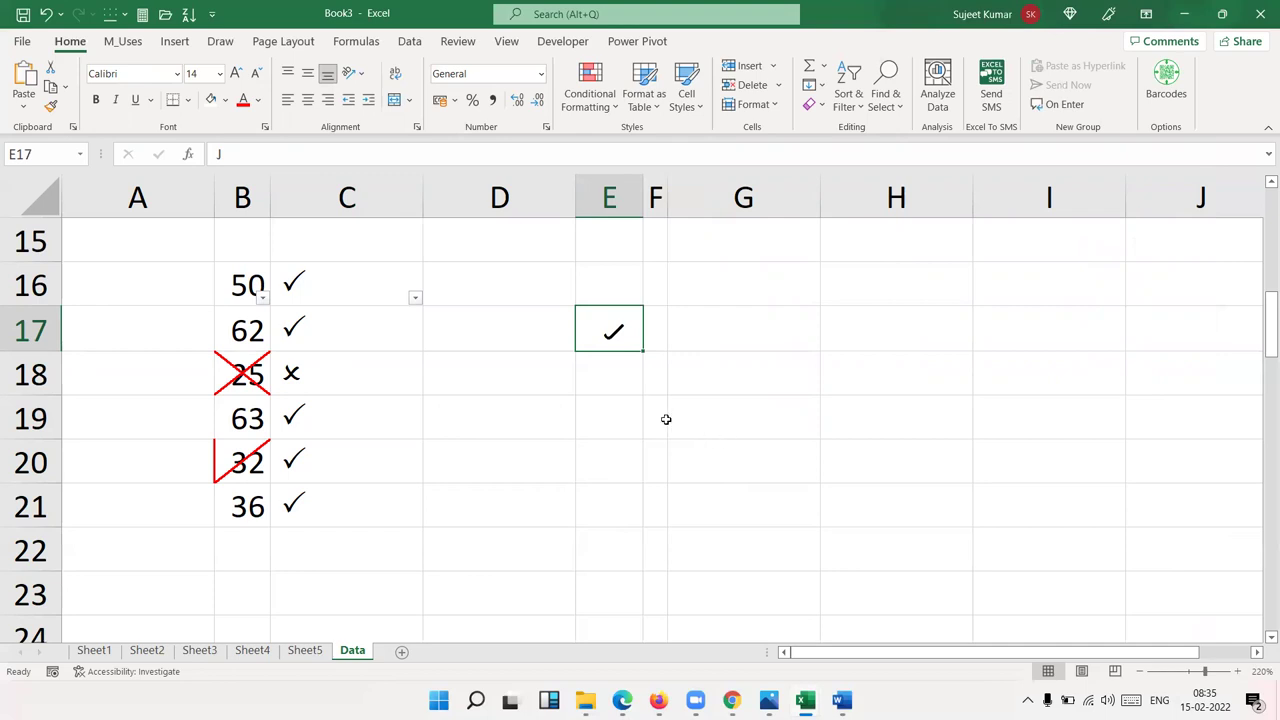
# Enter a capital X in cell E19
pyautogui.click(634, 426)
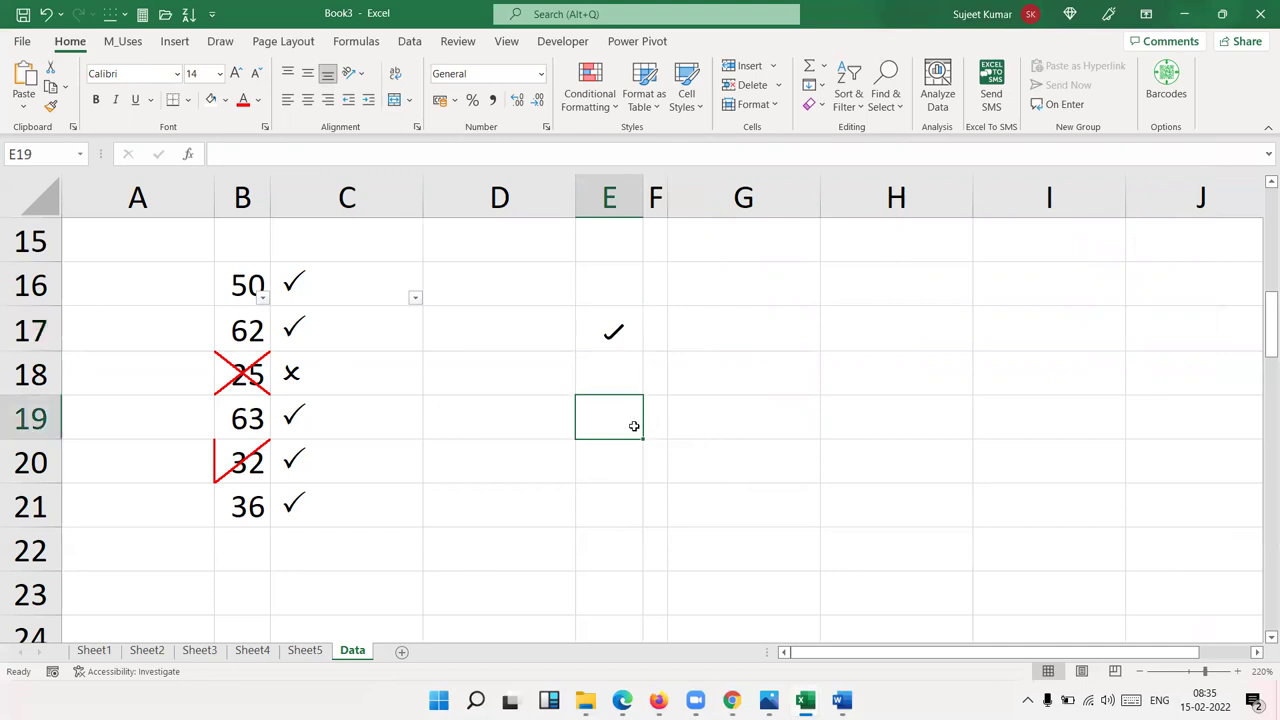
pyautogui.write('X')
pyautogui.press('Return')
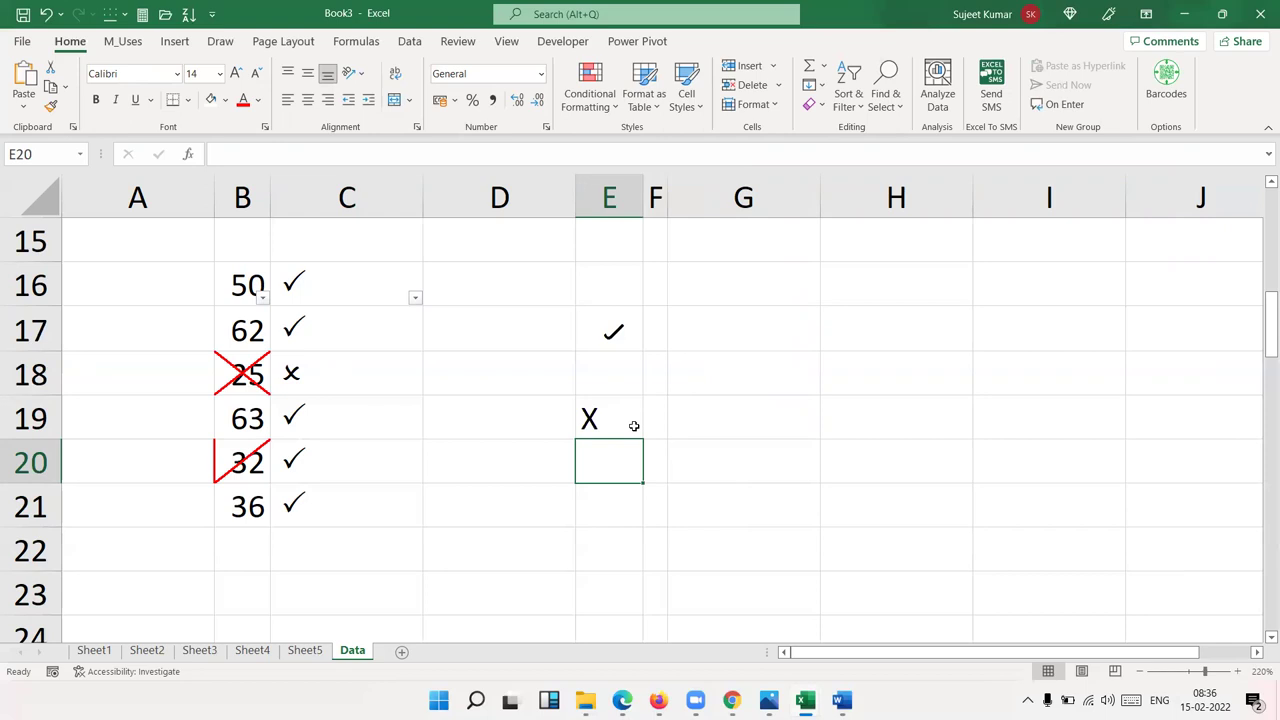
# Compare the tilted J in E17 with the X in E19, then select E17:E19
pyautogui.click(630, 420)
pyautogui.click(591, 329)
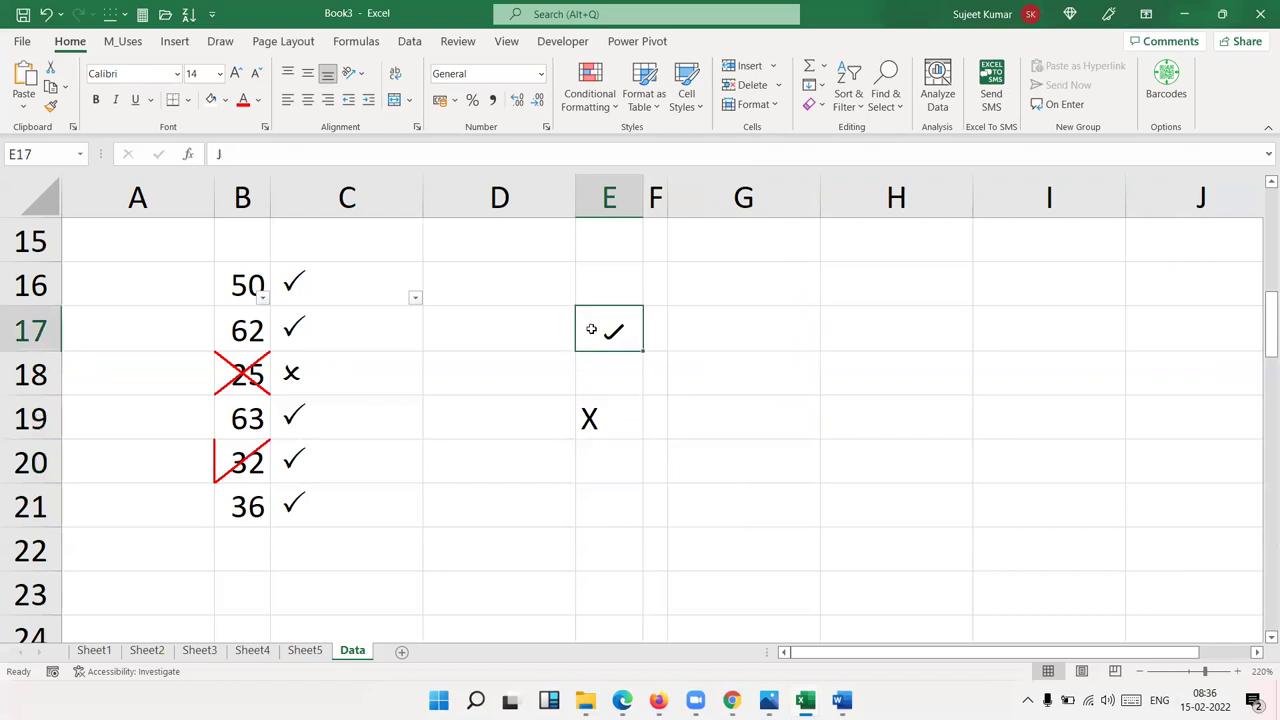
pyautogui.click(609, 417)
pyautogui.click(640, 332)
pyautogui.click(624, 418)
pyautogui.click(633, 331)
pyautogui.click(614, 401)
pyautogui.click(613, 332)
pyautogui.click(599, 418)
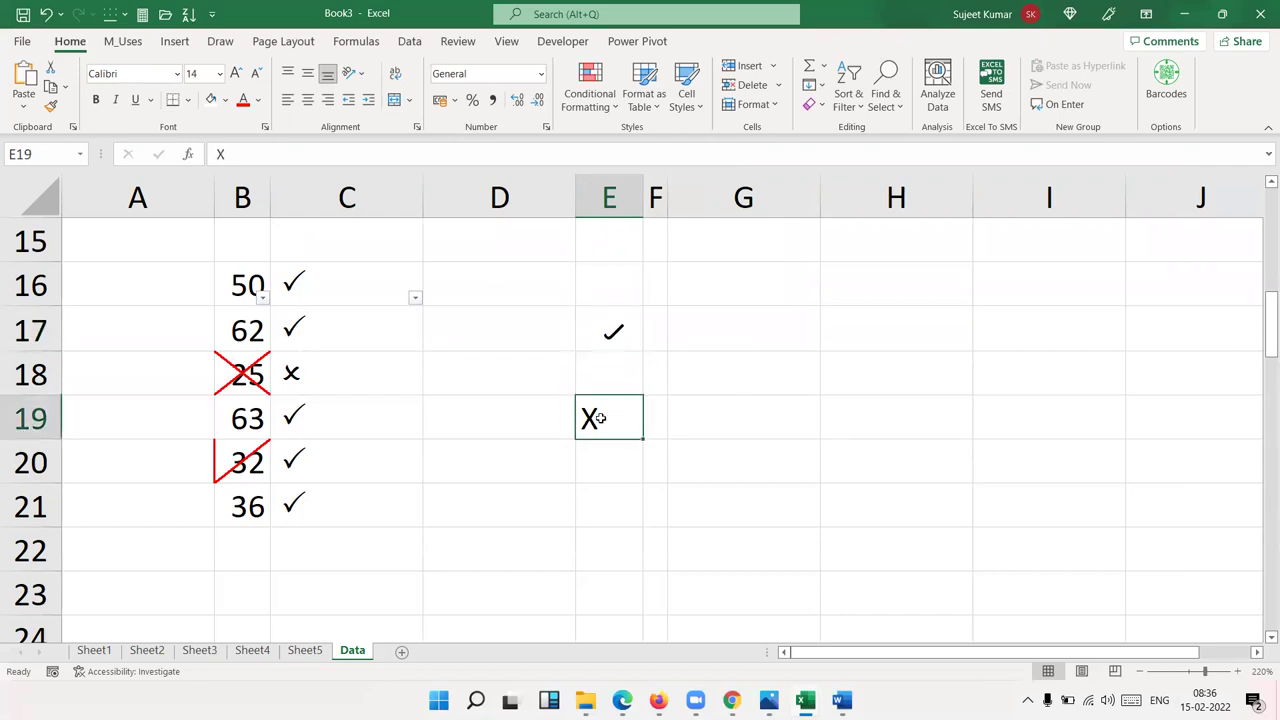
pyautogui.click(628, 343)
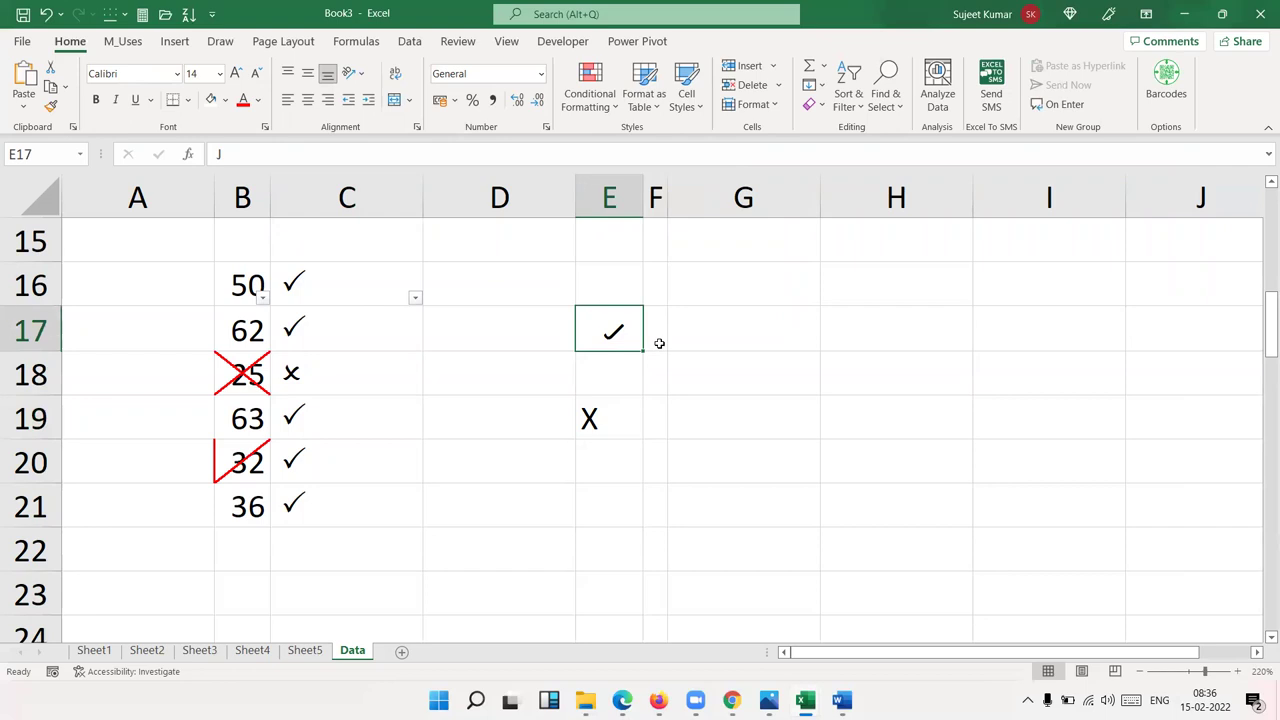
pyautogui.moveTo(609, 423); pyautogui.dragTo(613, 332)
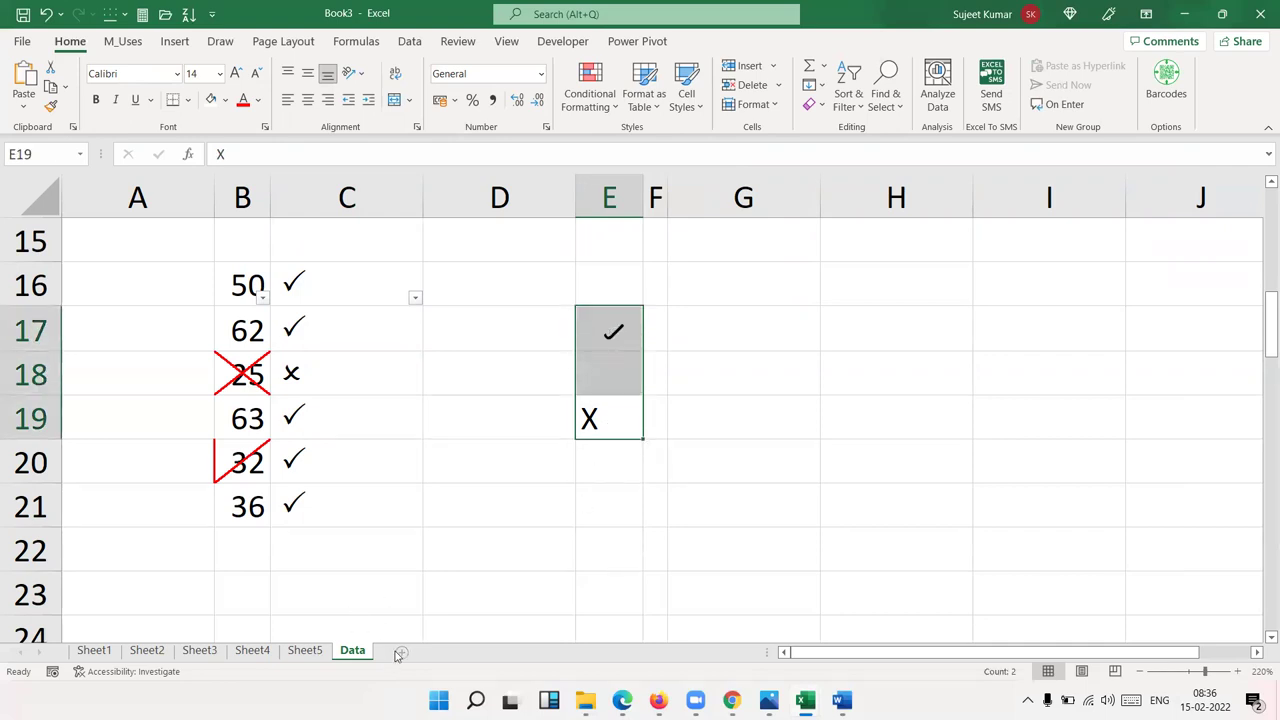
# On a new sheet, put a Name header in A3 and fill a name down A4:A12
pyautogui.click(399, 652)
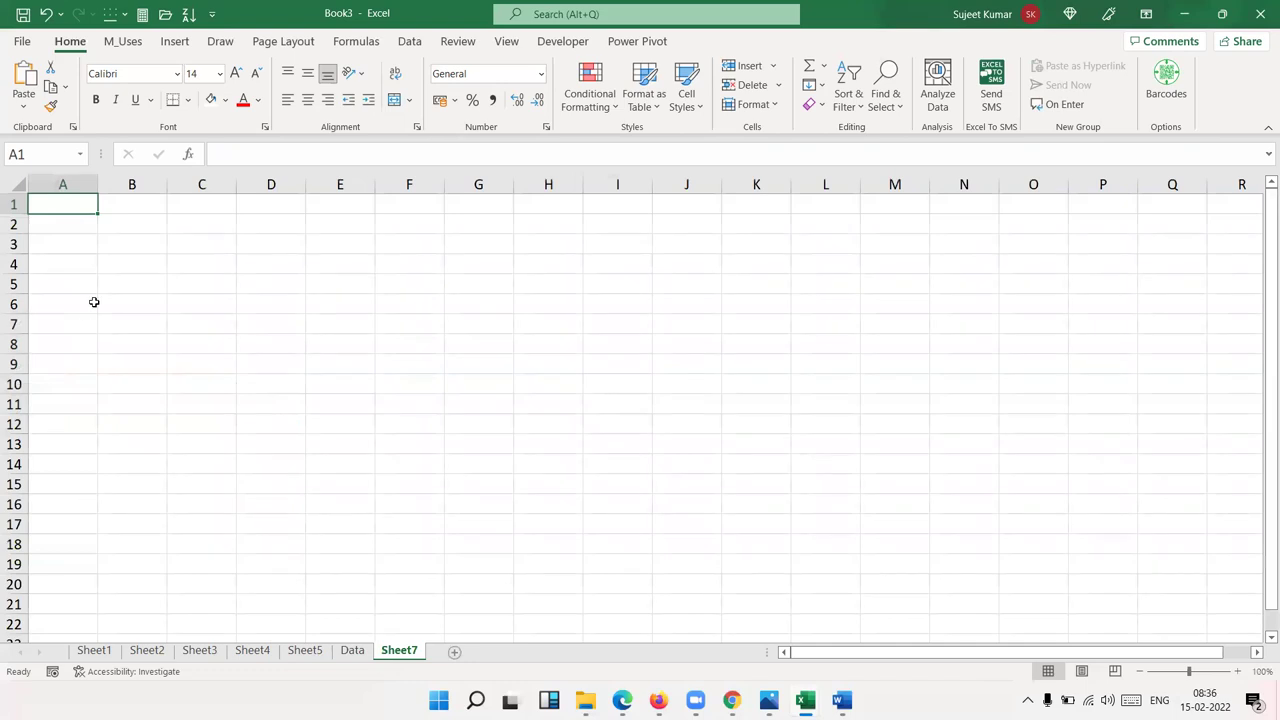
pyautogui.press('Down')
pyautogui.press('Down')
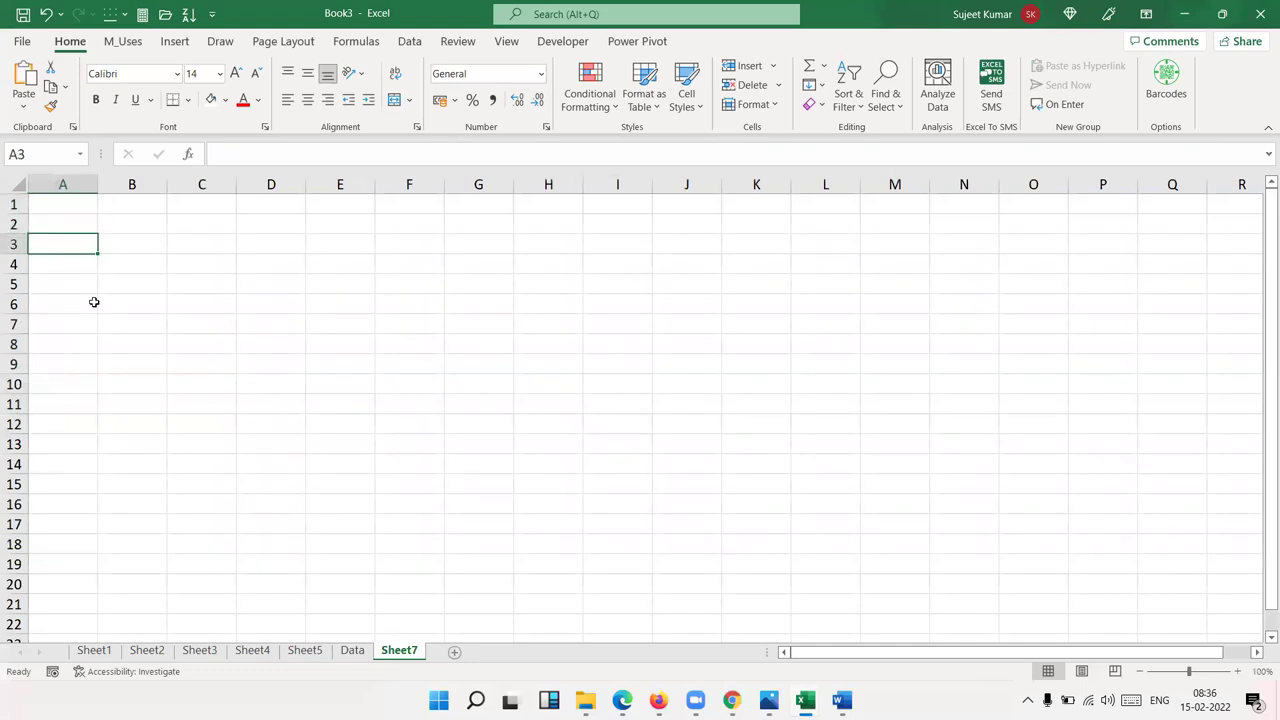
pyautogui.write('Name')
pyautogui.press('Return')
pyautogui.write('P')
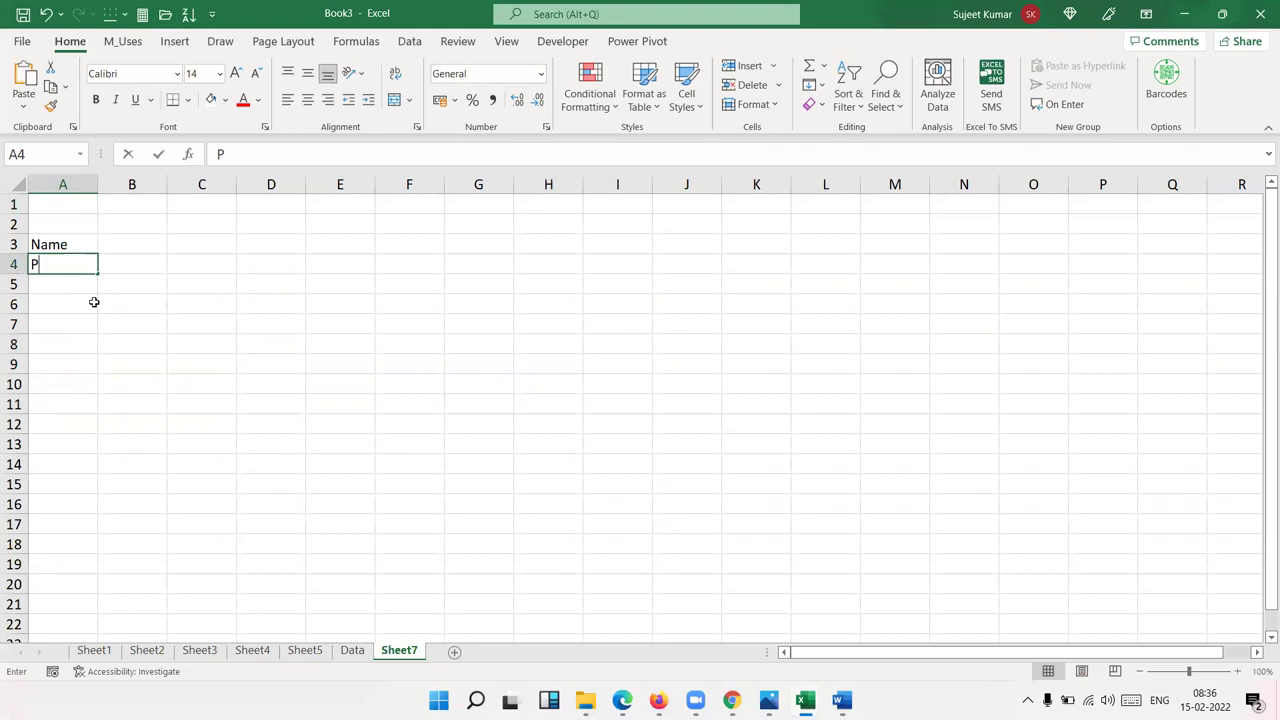
pyautogui.write('uja')
pyautogui.click(93, 303)
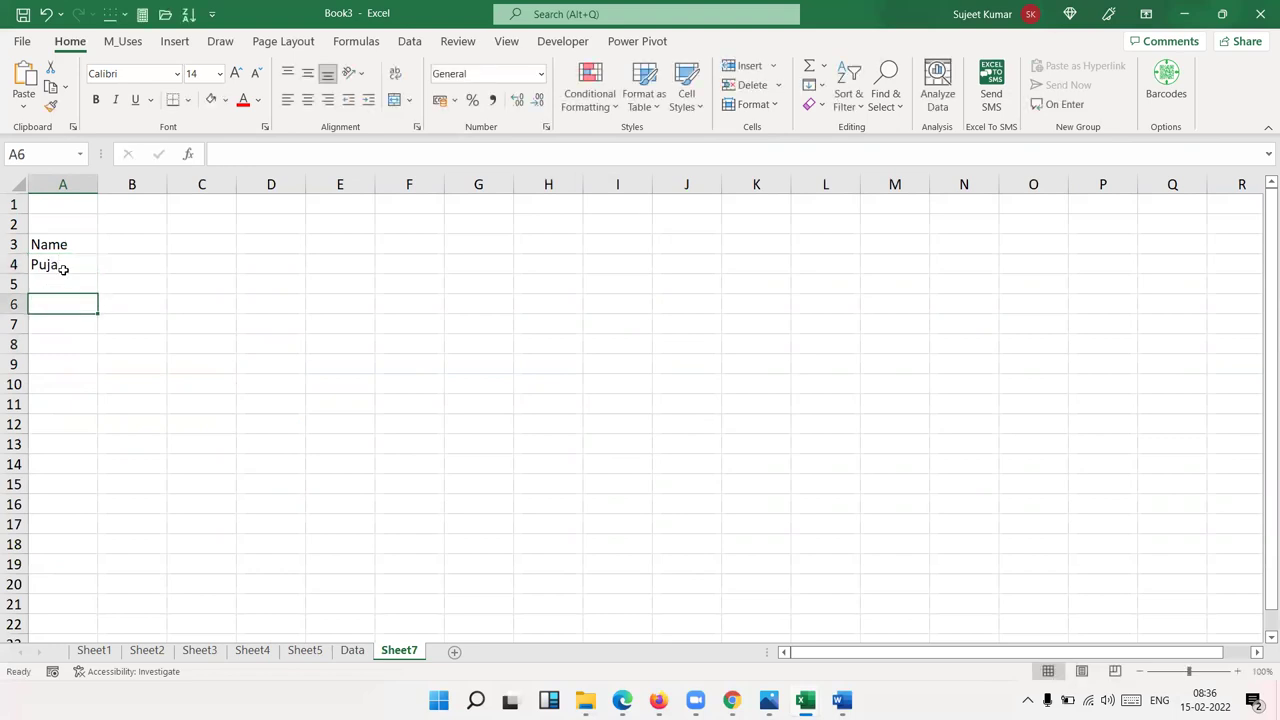
pyautogui.click(62, 268)
pyautogui.moveTo(97, 274); pyautogui.dragTo(87, 424)
# Enter 01-Jan-22 in B3, fill daily dates across row 3, and clear the February dates
pyautogui.click(122, 247)
pyautogui.write('1/1')
pyautogui.press('Return')
pyautogui.press('Up')
pyautogui.hotkey('ctrl', 'shift', '3')
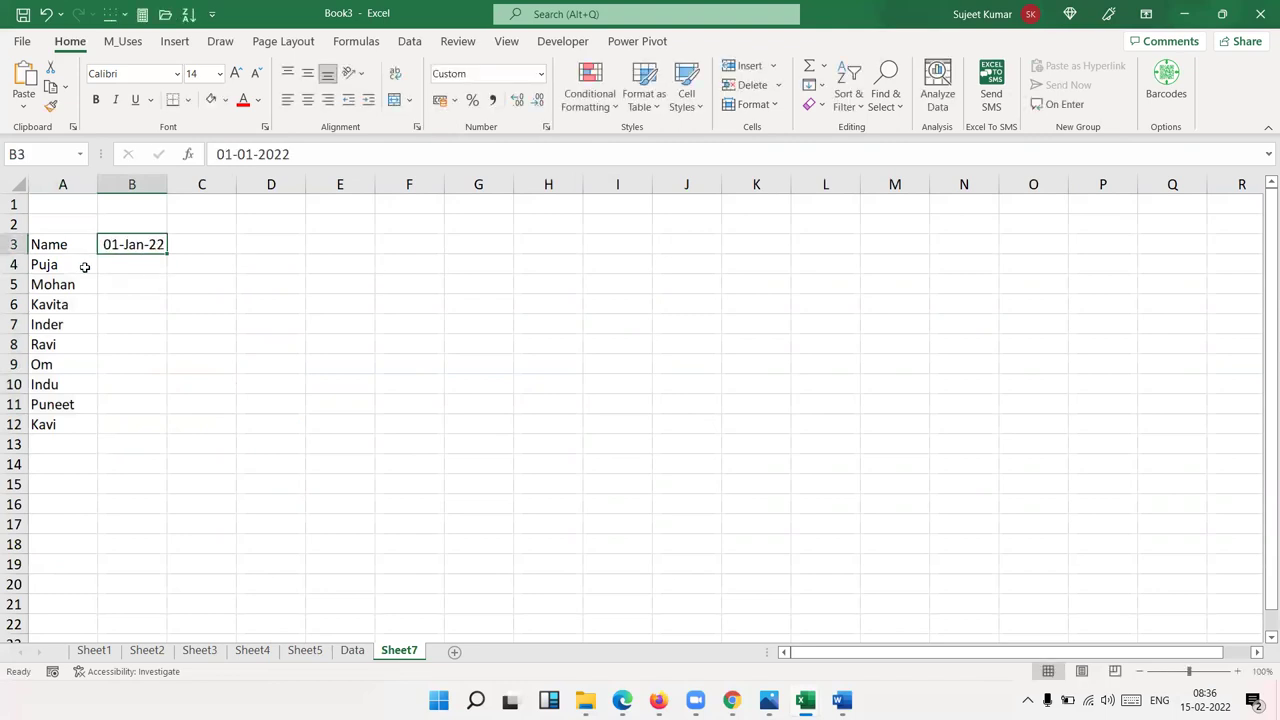
pyautogui.moveTo(190, 255); pyautogui.dragTo(1115, 252)
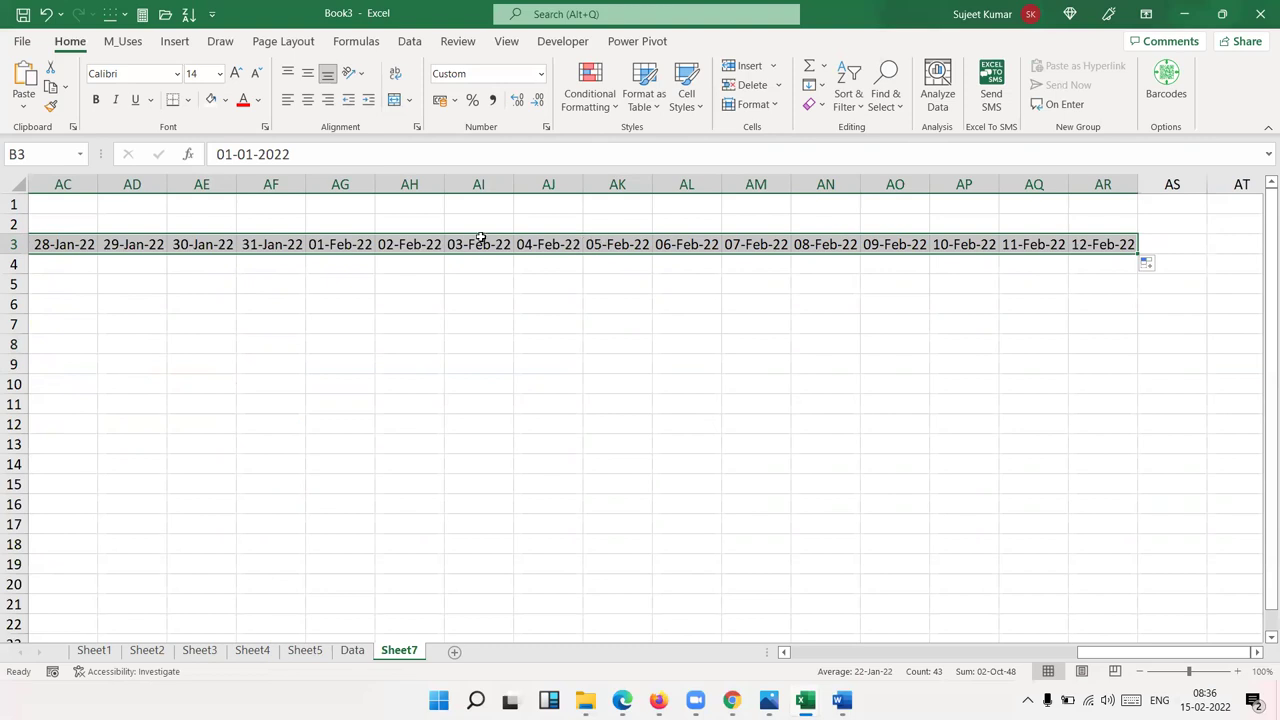
pyautogui.click(339, 243)
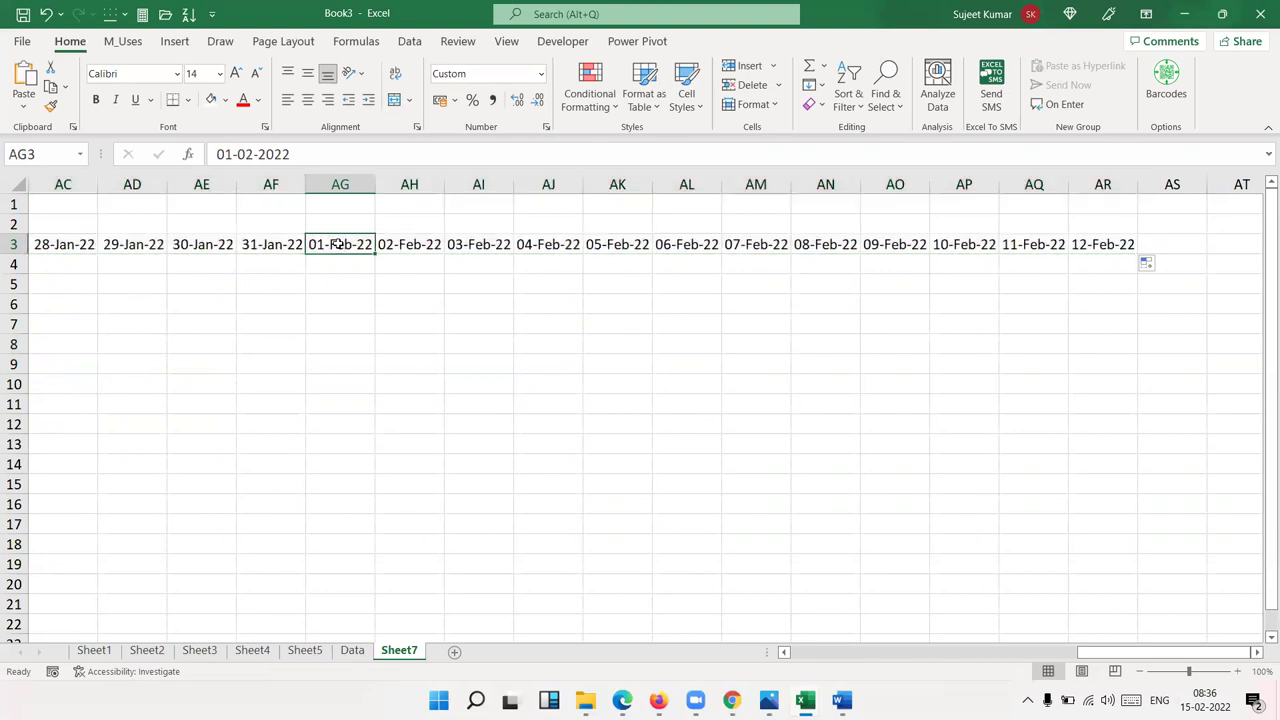
pyautogui.hotkey('ctrl', 'shift', 'Right')
pyautogui.press('Delete')
pyautogui.press('Left')
# Fill a P attendance mark under every date for every name, covering B4:AF12
pyautogui.hotkey('ctrl', 'Left')
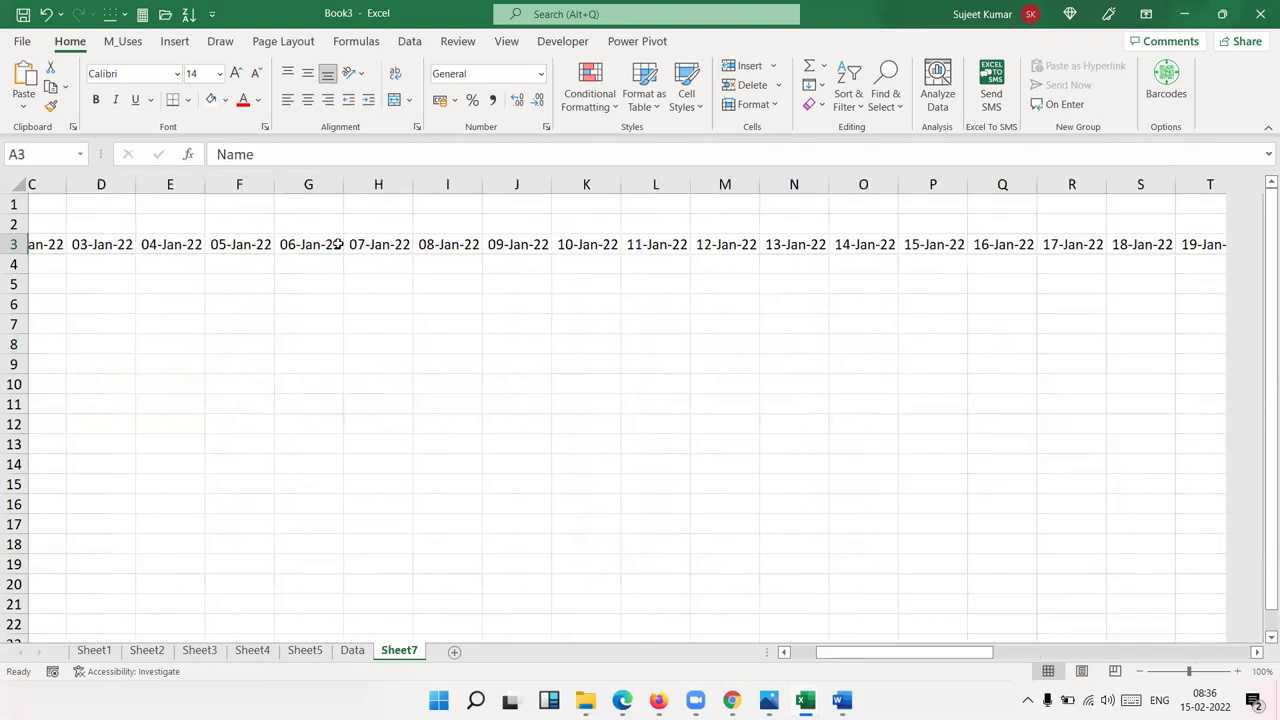
pyautogui.press('Down')
pyautogui.press('Right')
pyautogui.write('P')
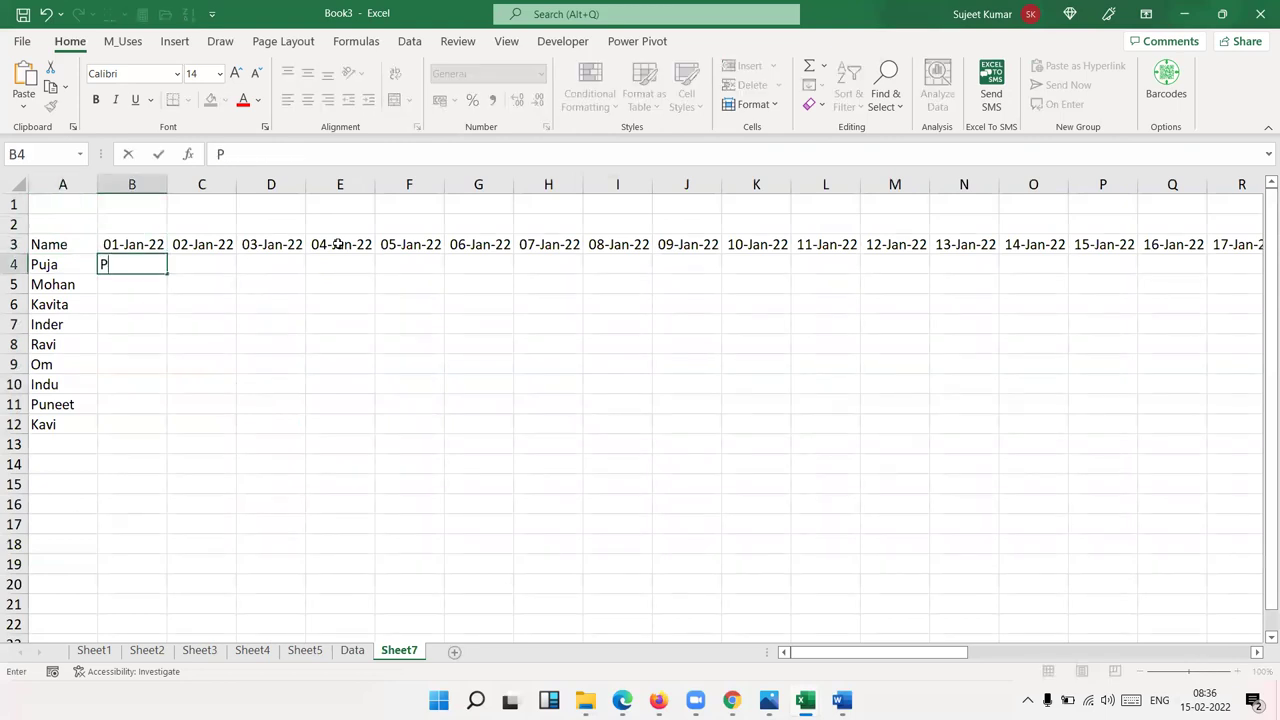
pyautogui.press('Up')
pyautogui.hotkey('ctrl', 'Right')
pyautogui.press('Down')
pyautogui.hotkey('ctrl', 'shift', 'Left')
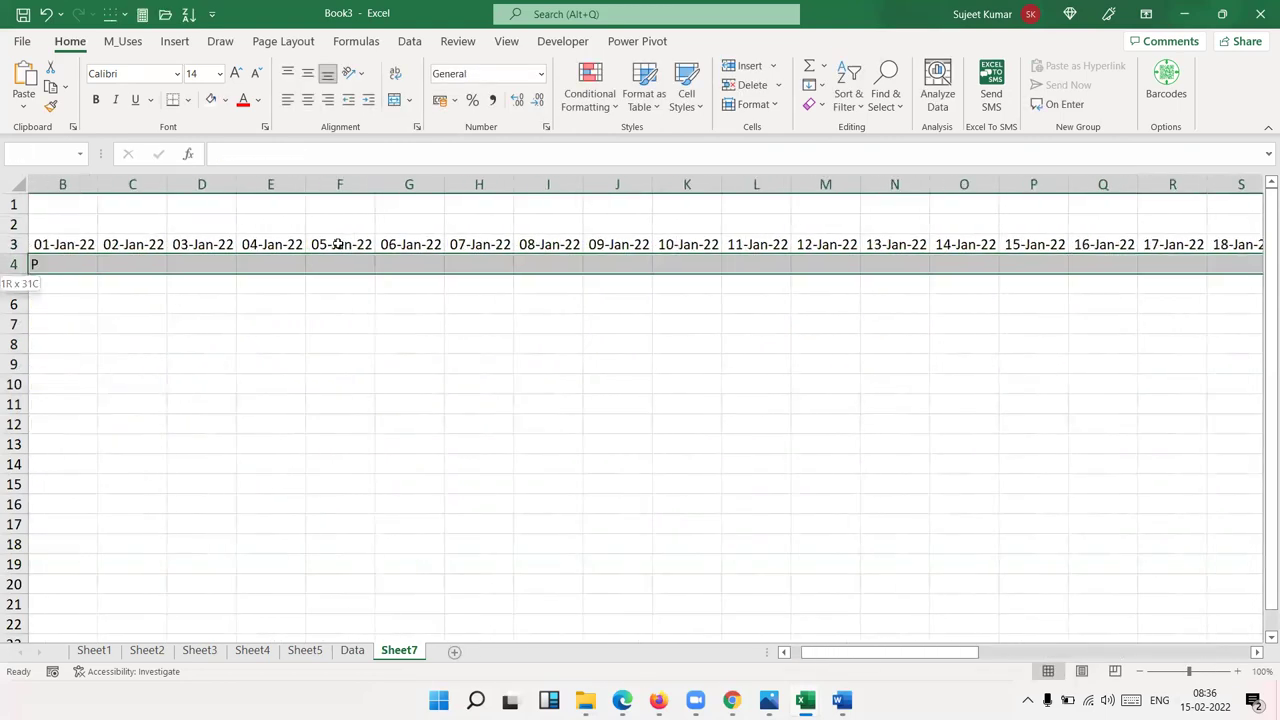
pyautogui.hotkey('ctrl', 'r')
pyautogui.hotkey('shift', 'Down')
pyautogui.hotkey('shift', 'Down')
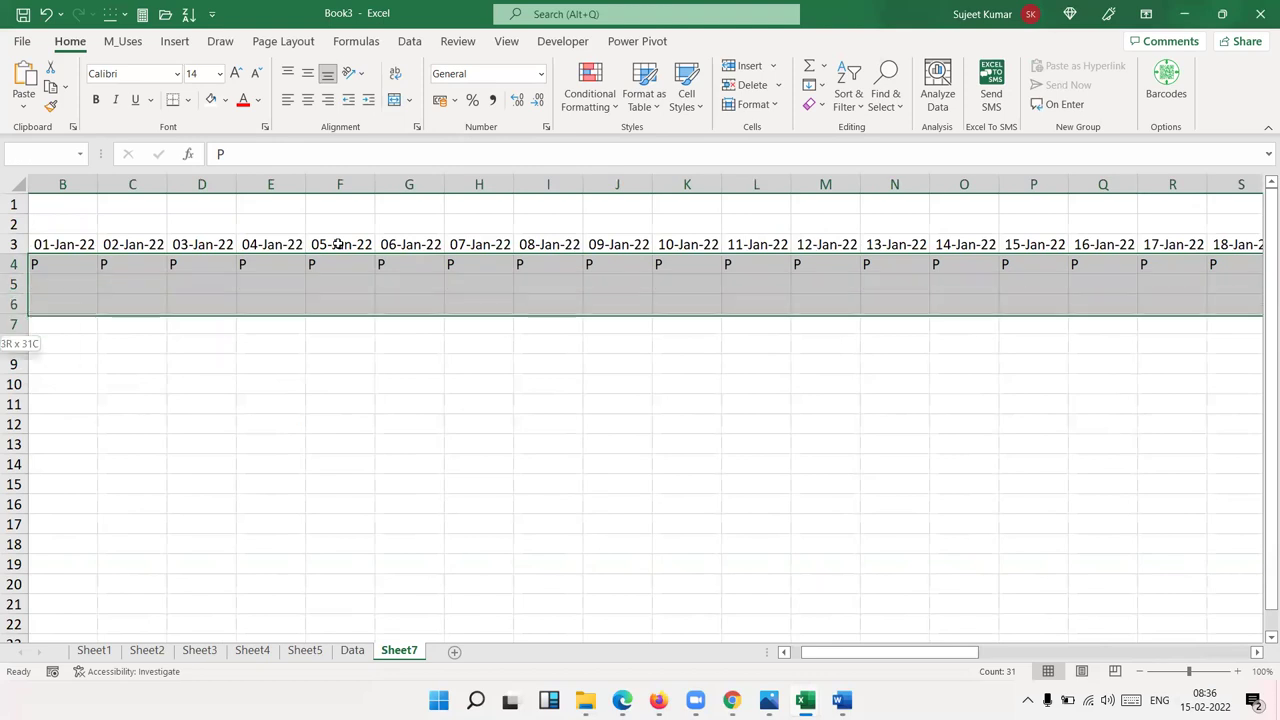
pyautogui.hotkey('shift', 'Down')
pyautogui.hotkey('shift', 'Down')
pyautogui.hotkey('shift', 'Down')
pyautogui.hotkey('shift', 'Down')
pyautogui.hotkey('shift', 'Down')
pyautogui.hotkey('ctrl', 'd')
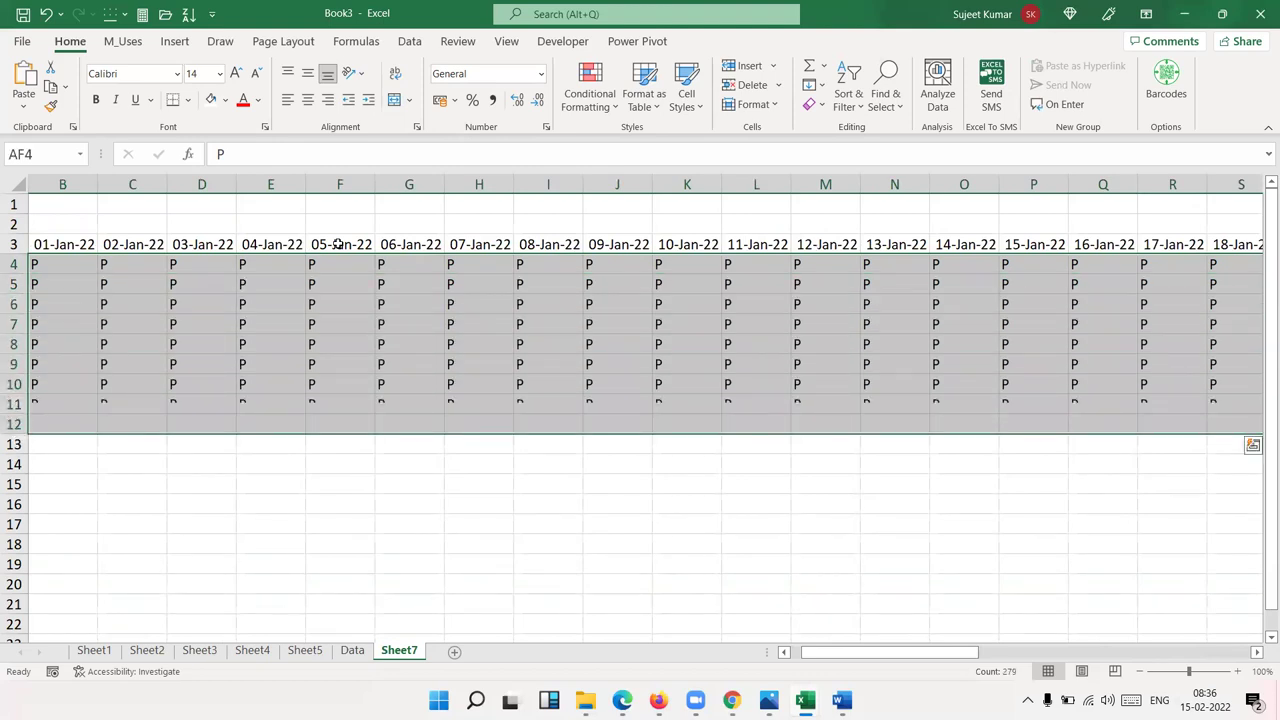
# Apply all borders to the attendance table A3:AF12
pyautogui.press('Home')
pyautogui.press('Up')
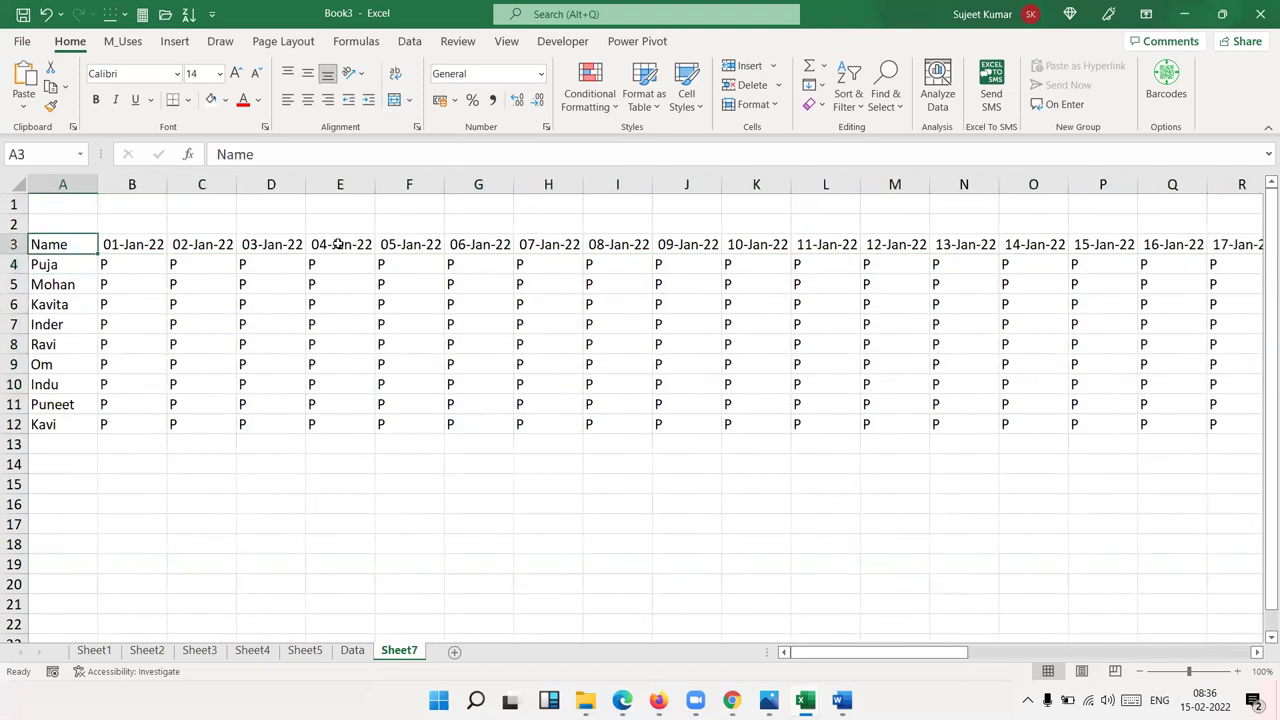
pyautogui.hotkey('ctrl', 'shift', 'Right')
pyautogui.hotkey('ctrl', 'shift', 'Down')
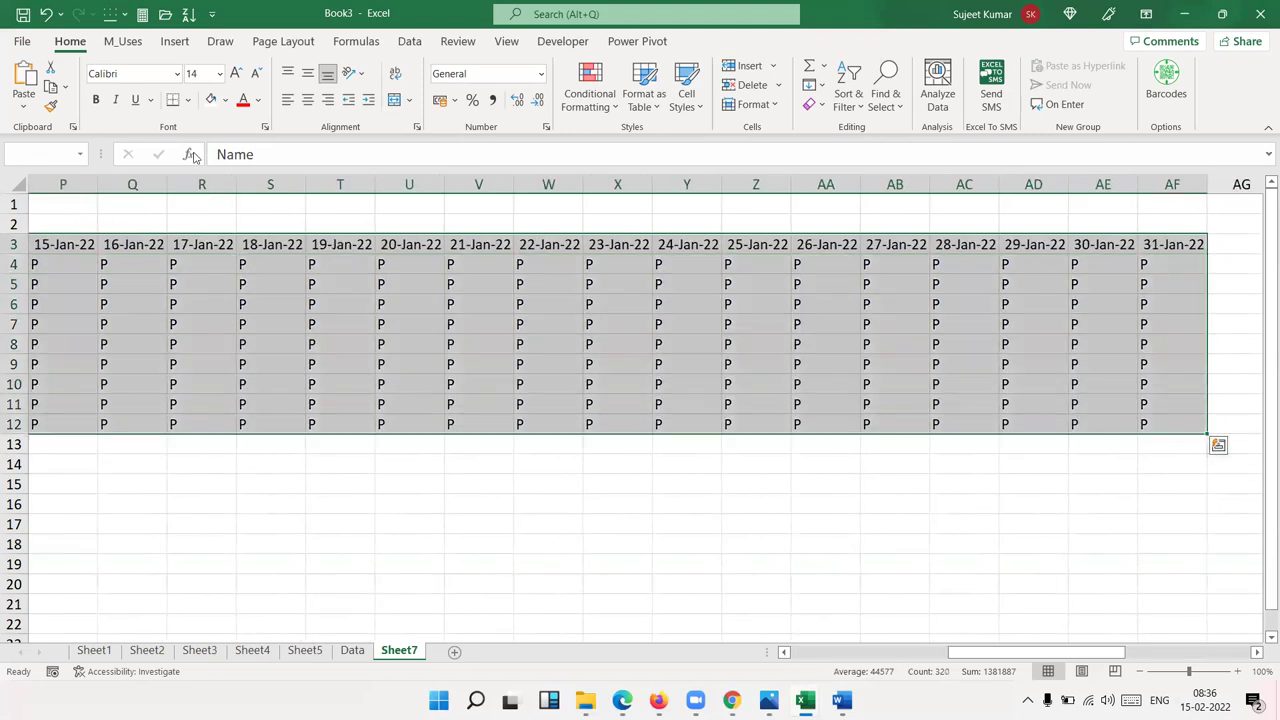
pyautogui.click(193, 100)
pyautogui.click(214, 262)
# Autofit every column on the sheet to its contents
pyautogui.hotkey('ctrl', 'BackSpace')
pyautogui.click(18, 186)
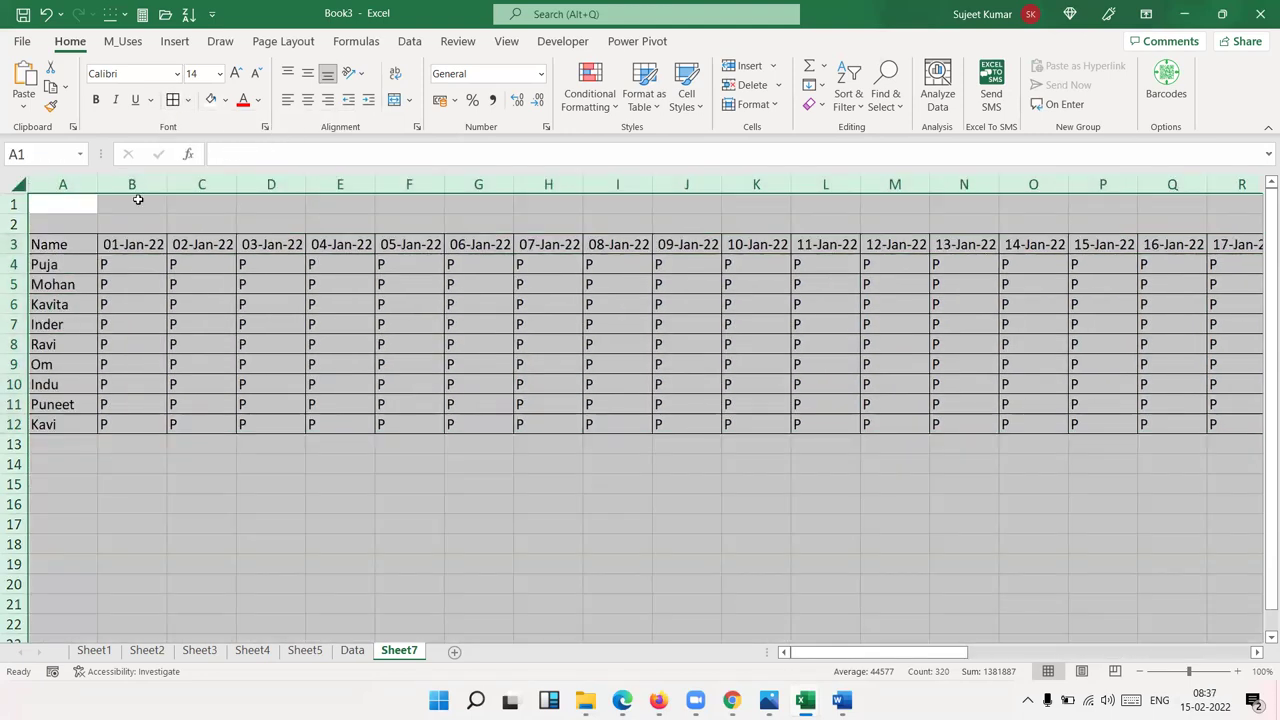
pyautogui.doubleClick(300, 188)
# Return to the Name header and preview the four-page printout with Ctrl+P
pyautogui.click(136, 268)
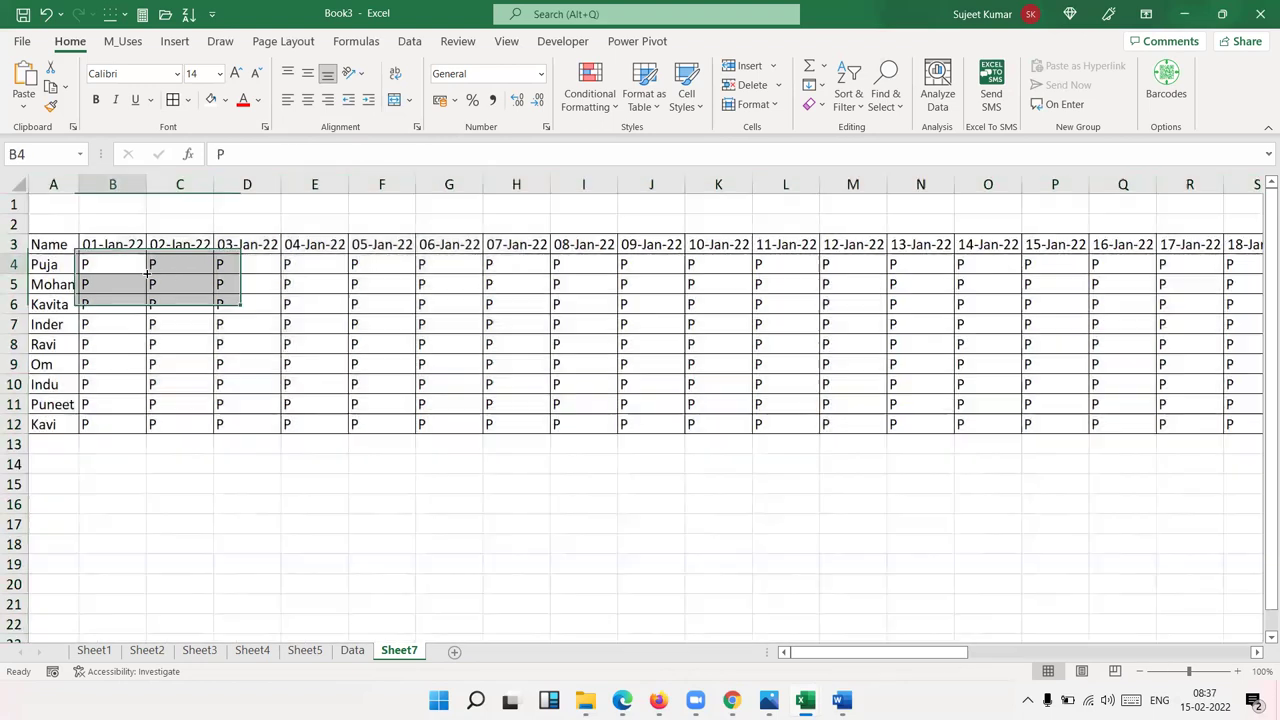
pyautogui.press('Up')
pyautogui.press('Left')
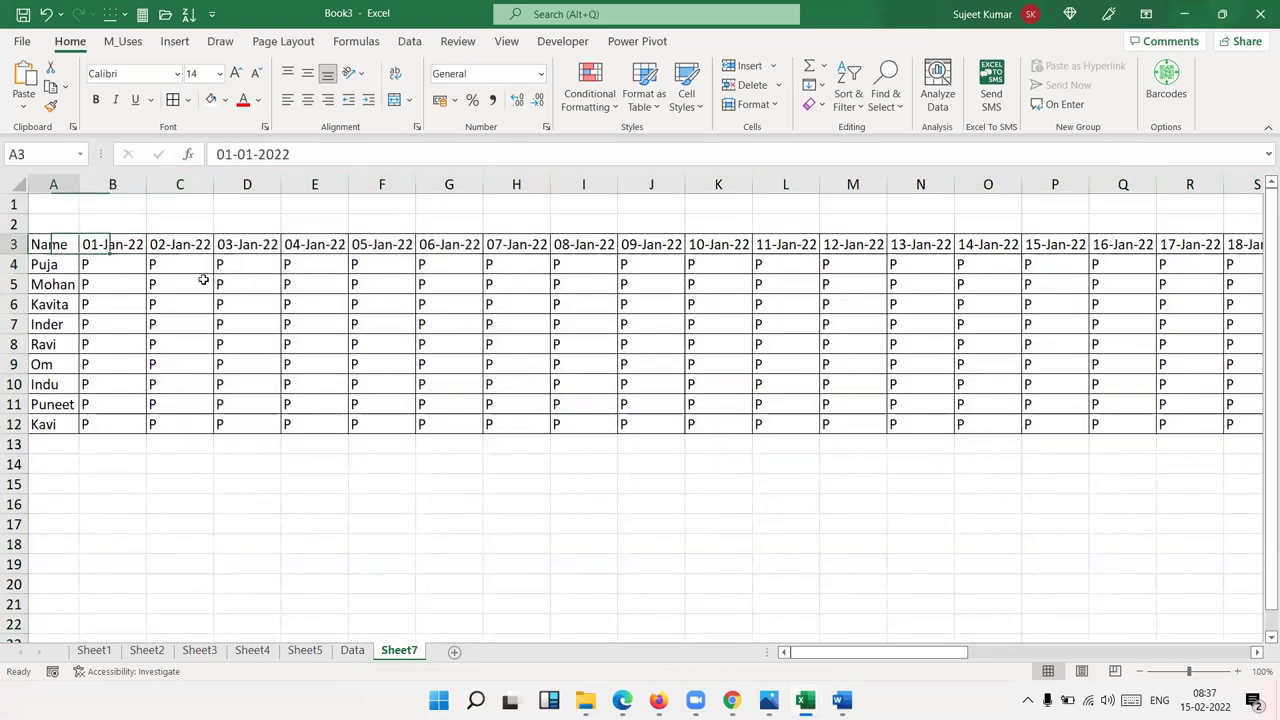
pyautogui.hotkey('ctrl', 'Right')
pyautogui.press('Left')
pyautogui.hotkey('ctrl', 'Left')
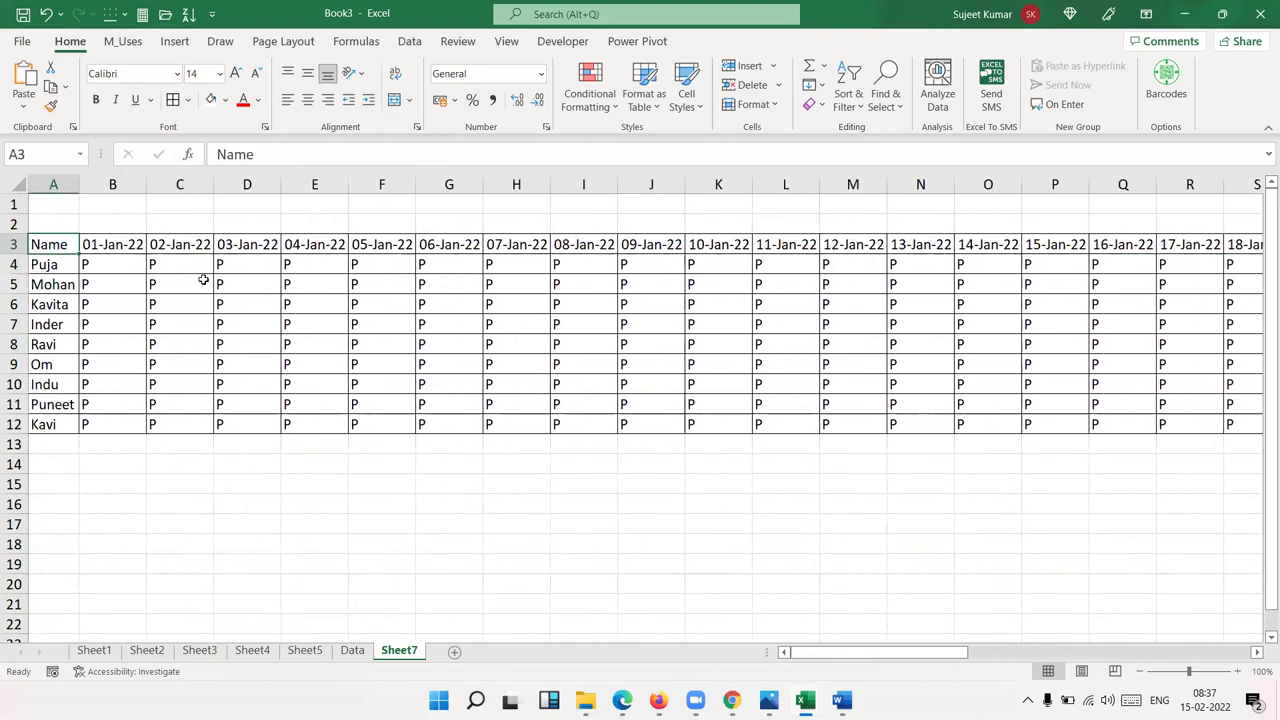
pyautogui.hotkey('ctrl', 'p')
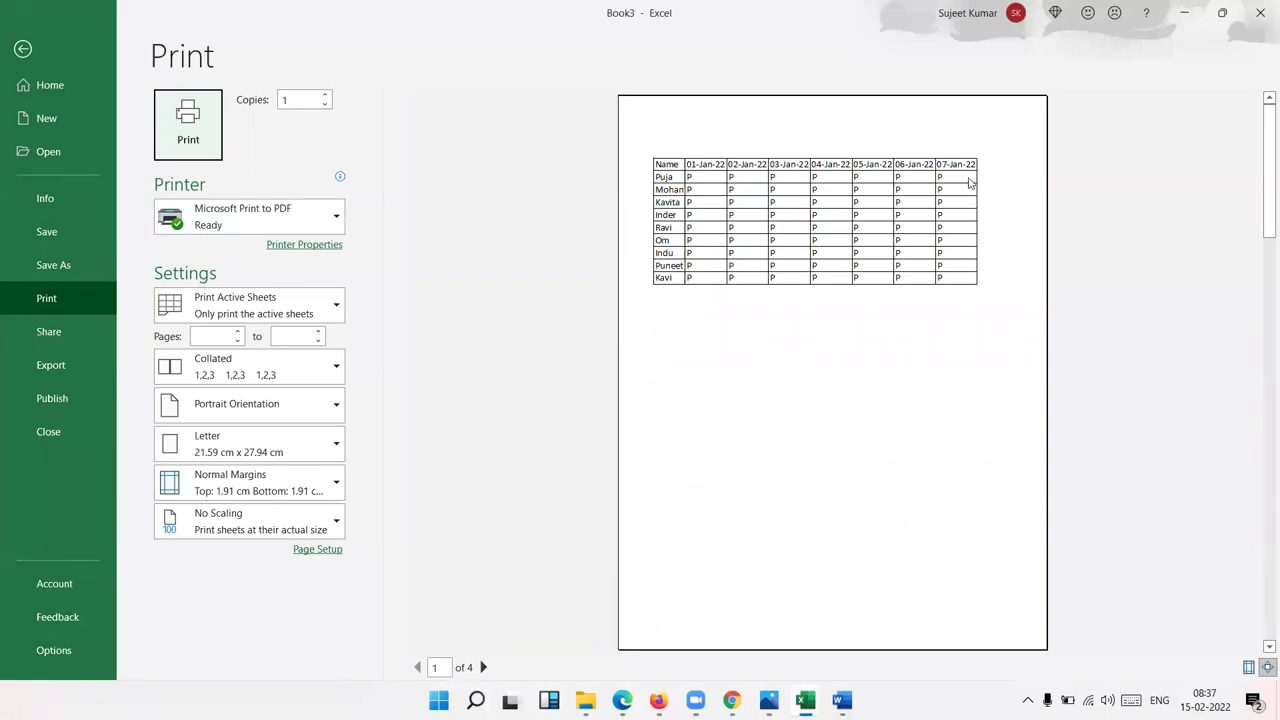
# Set the printout to landscape orientation, A4 paper and narrow margins
pyautogui.click(250, 410)
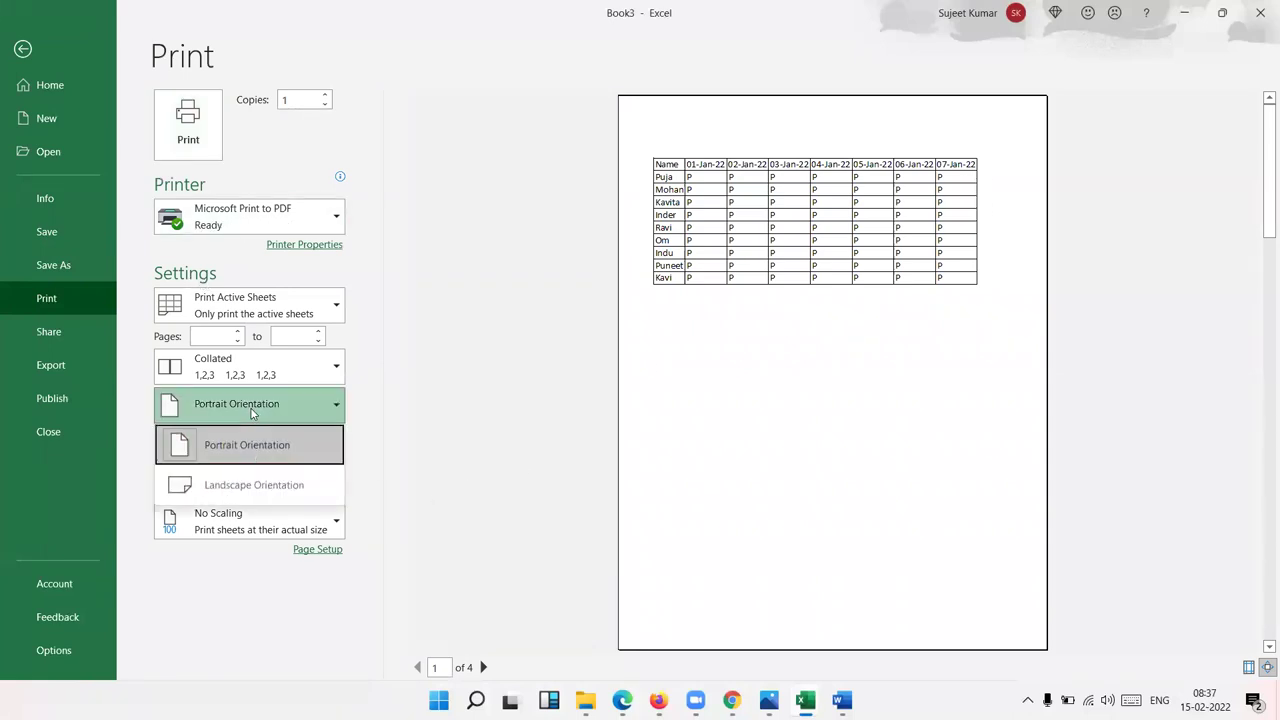
pyautogui.click(228, 485)
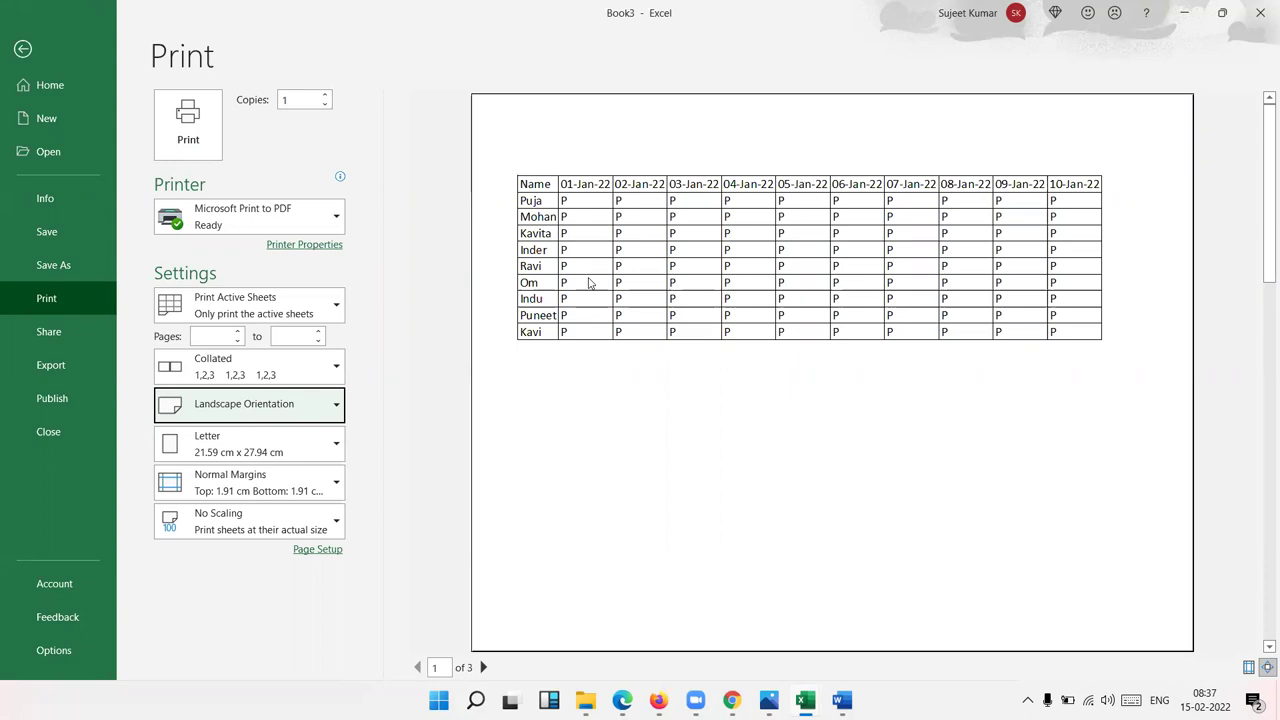
pyautogui.click(243, 456)
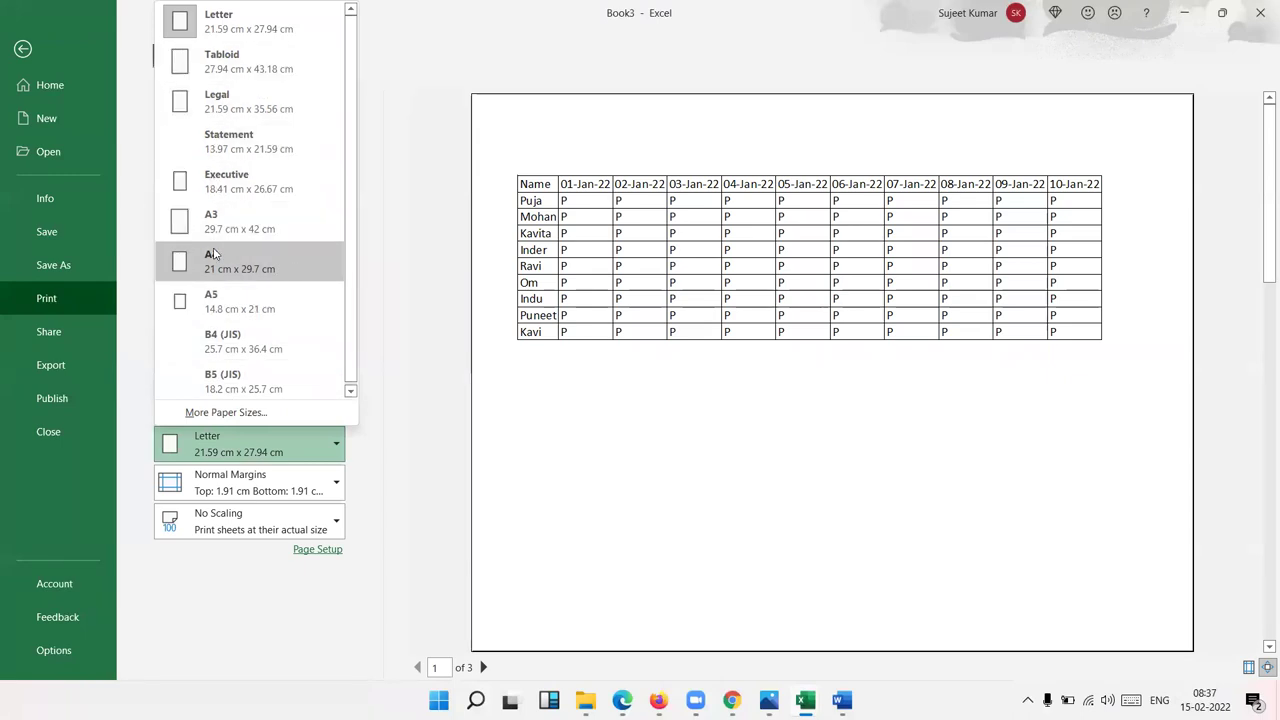
pyautogui.click(213, 254)
pyautogui.click(225, 495)
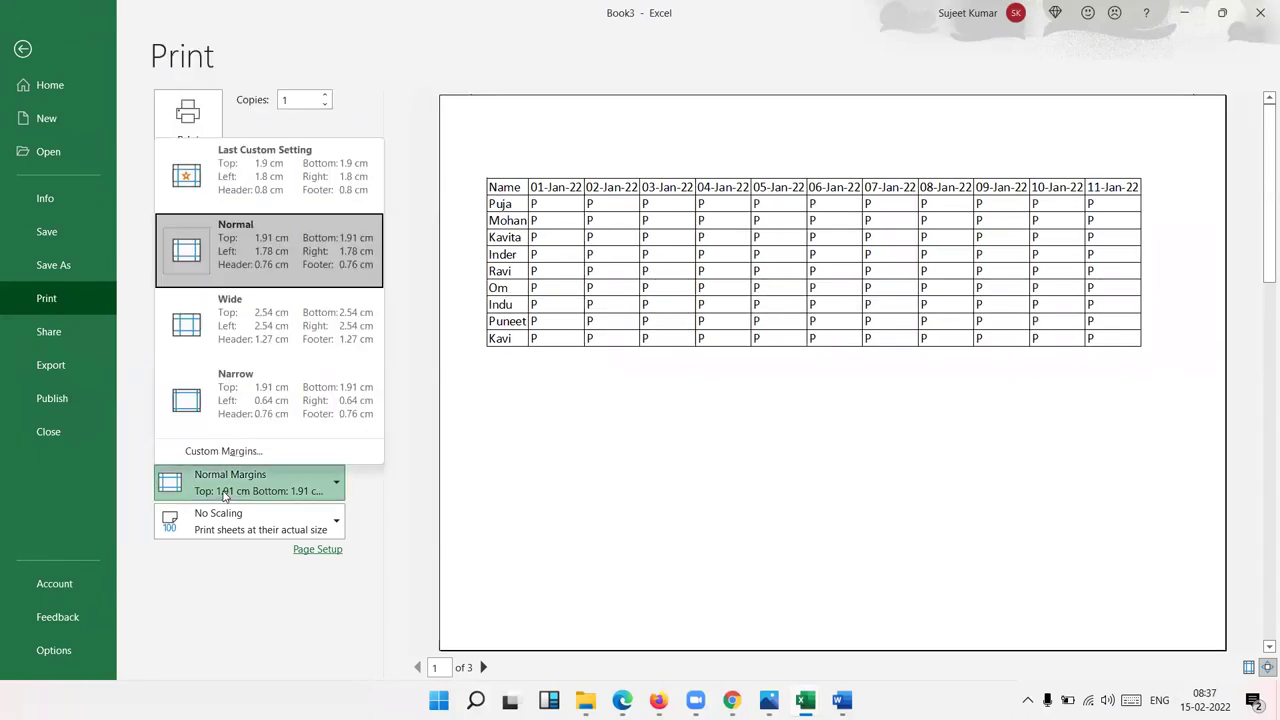
pyautogui.click(223, 426)
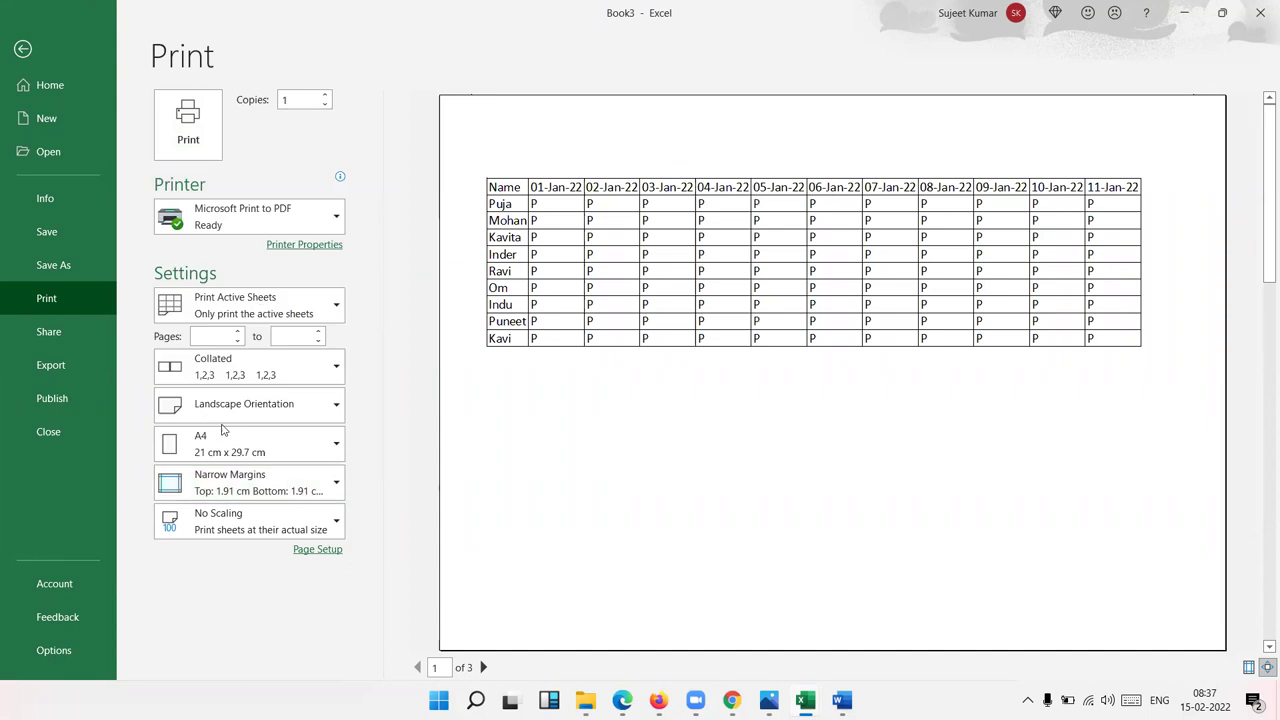
# Try Fit Sheet on One Page, revert to No Scaling, and leave the preview
pyautogui.click(229, 516)
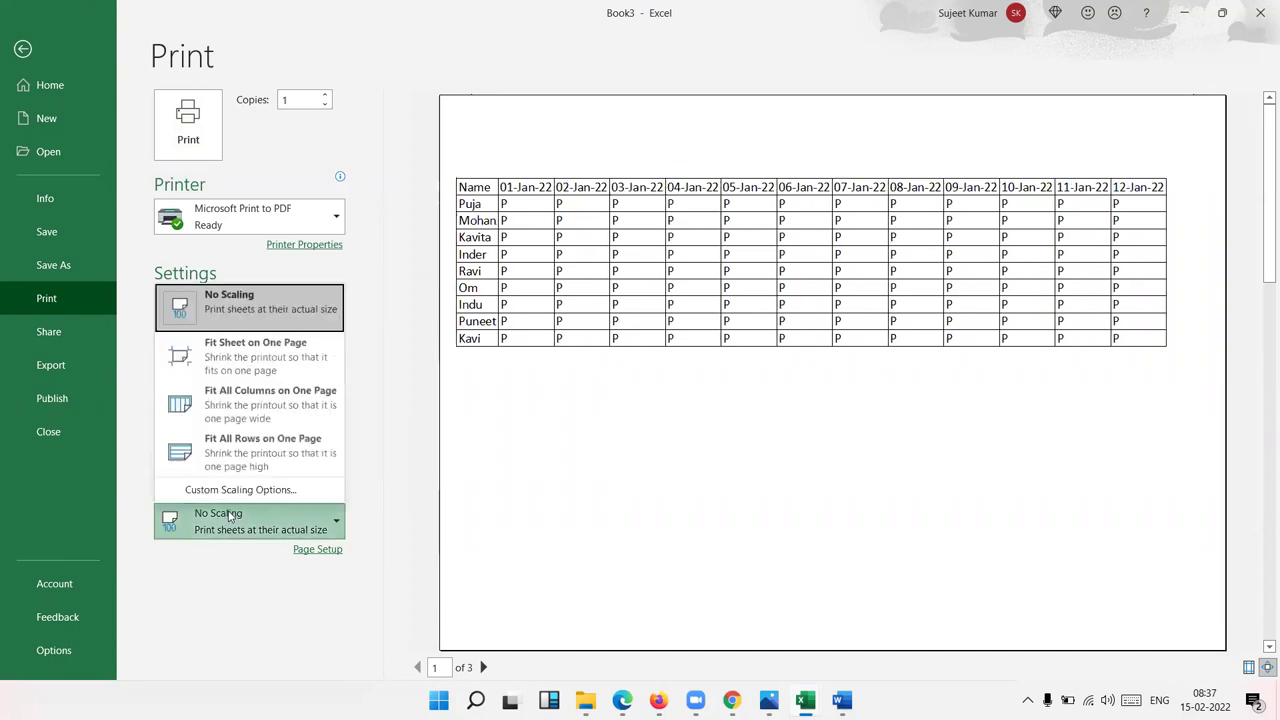
pyautogui.click(241, 356)
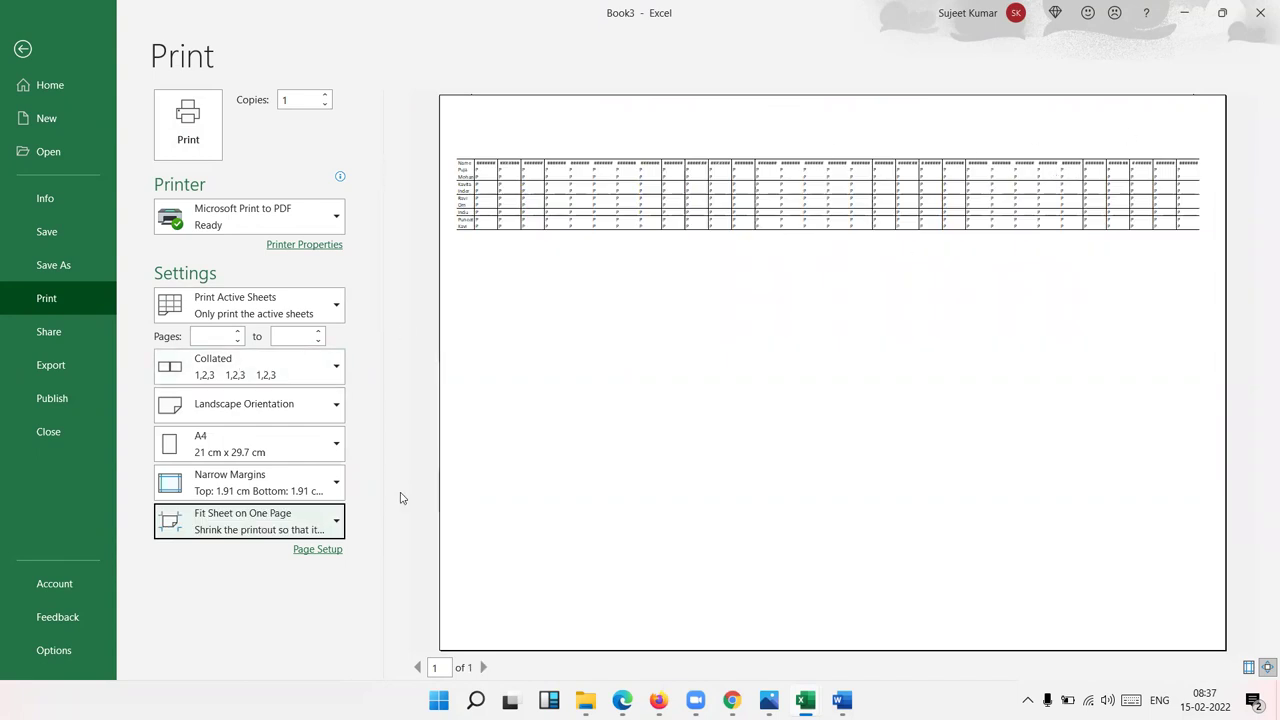
pyautogui.click(266, 520)
pyautogui.click(248, 318)
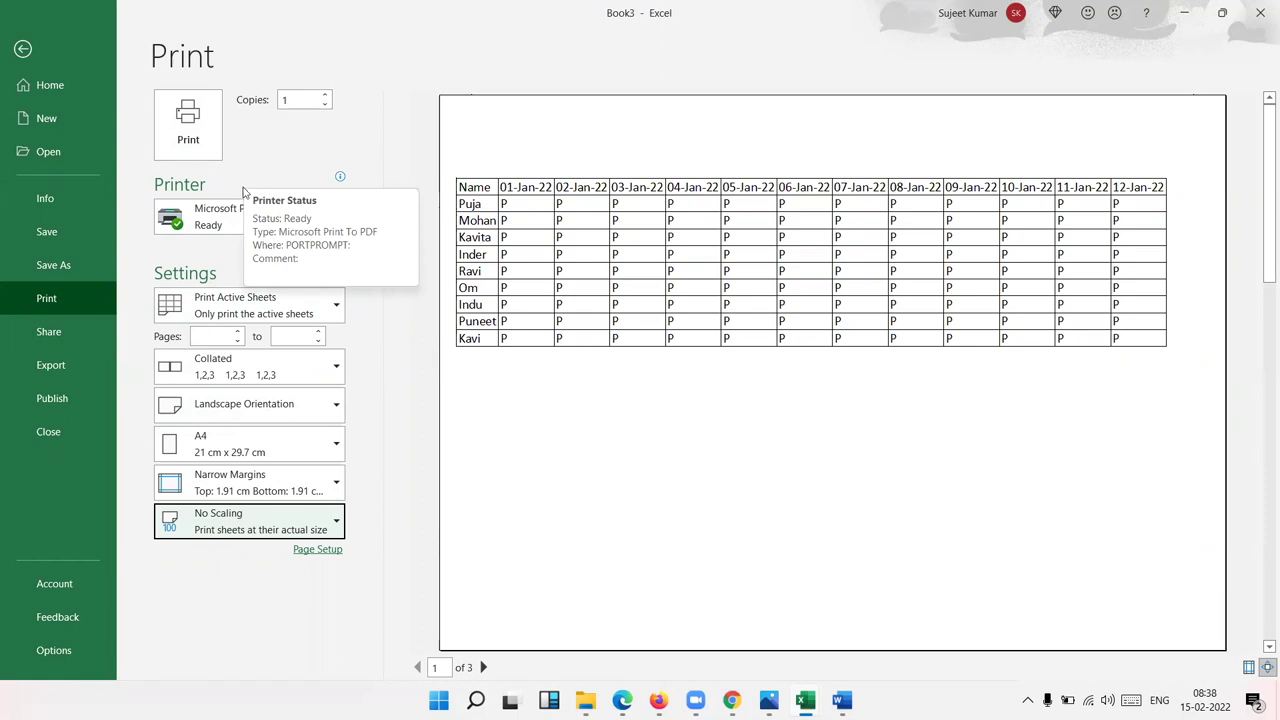
pyautogui.press('Escape')
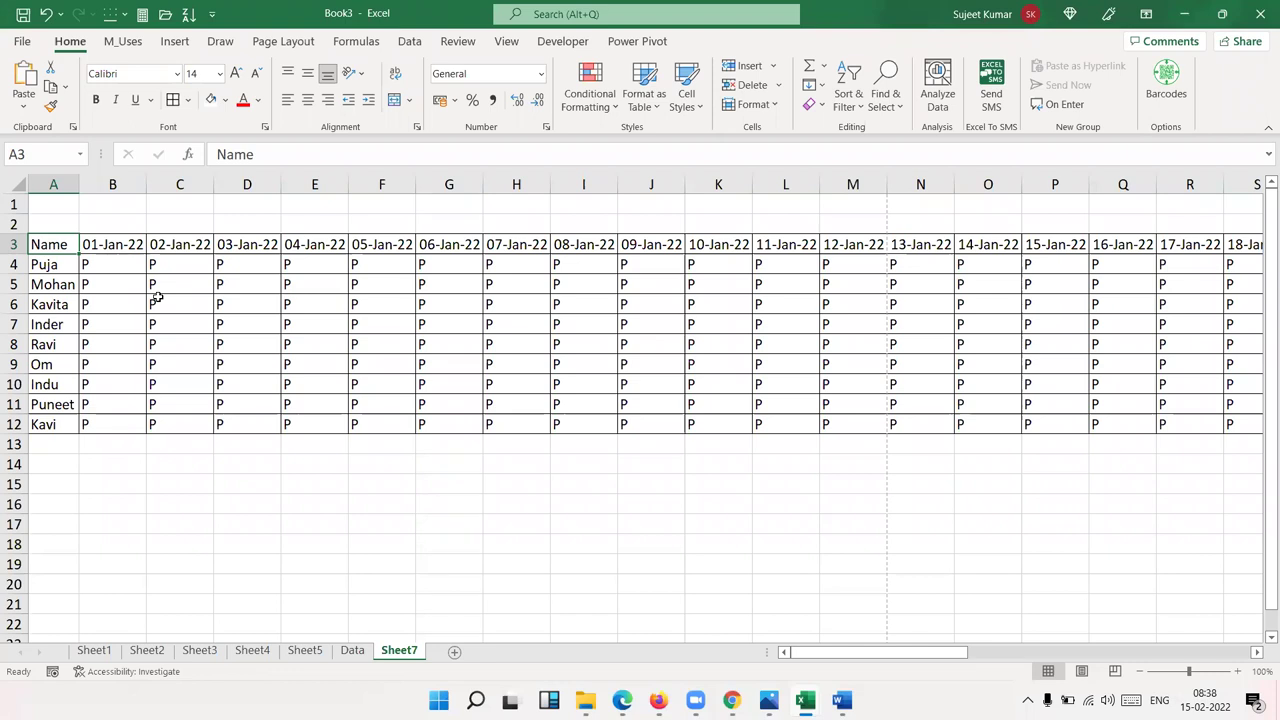
# Select the header cells A3:AF3, from Name to the 31-Jan-22 date
pyautogui.moveTo(108, 280); pyautogui.dragTo(421, 358)
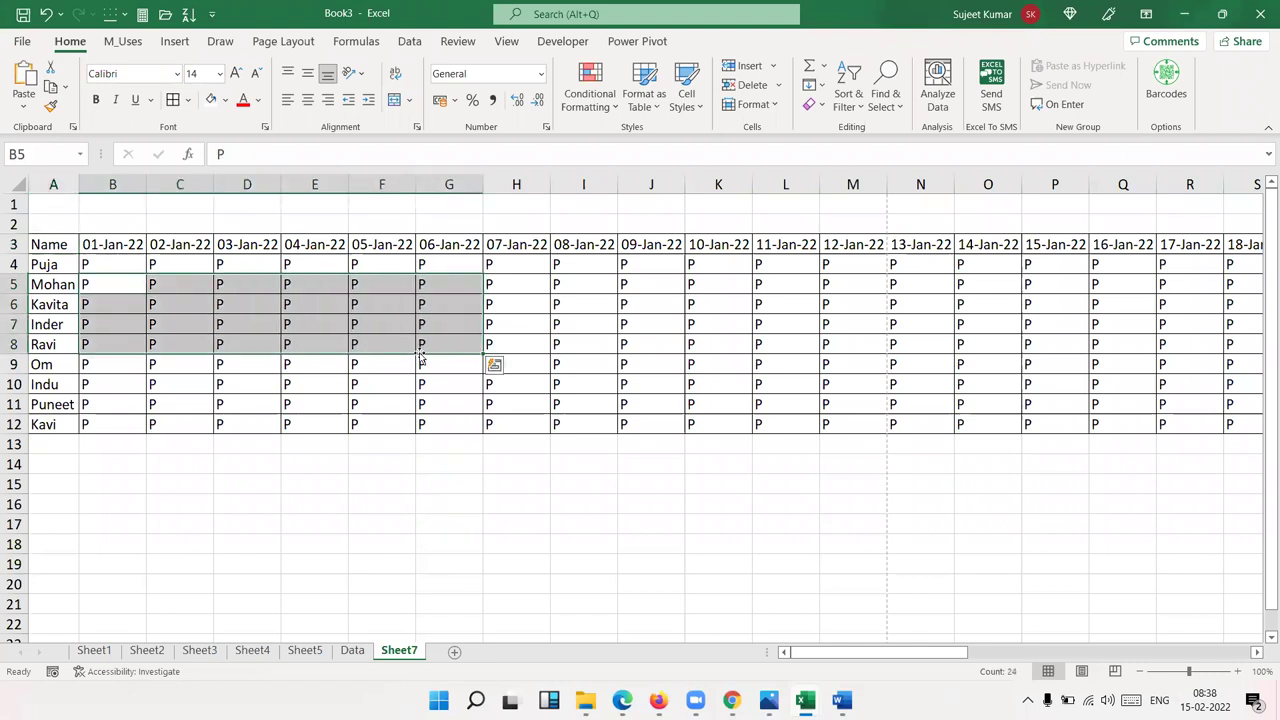
pyautogui.click(432, 247)
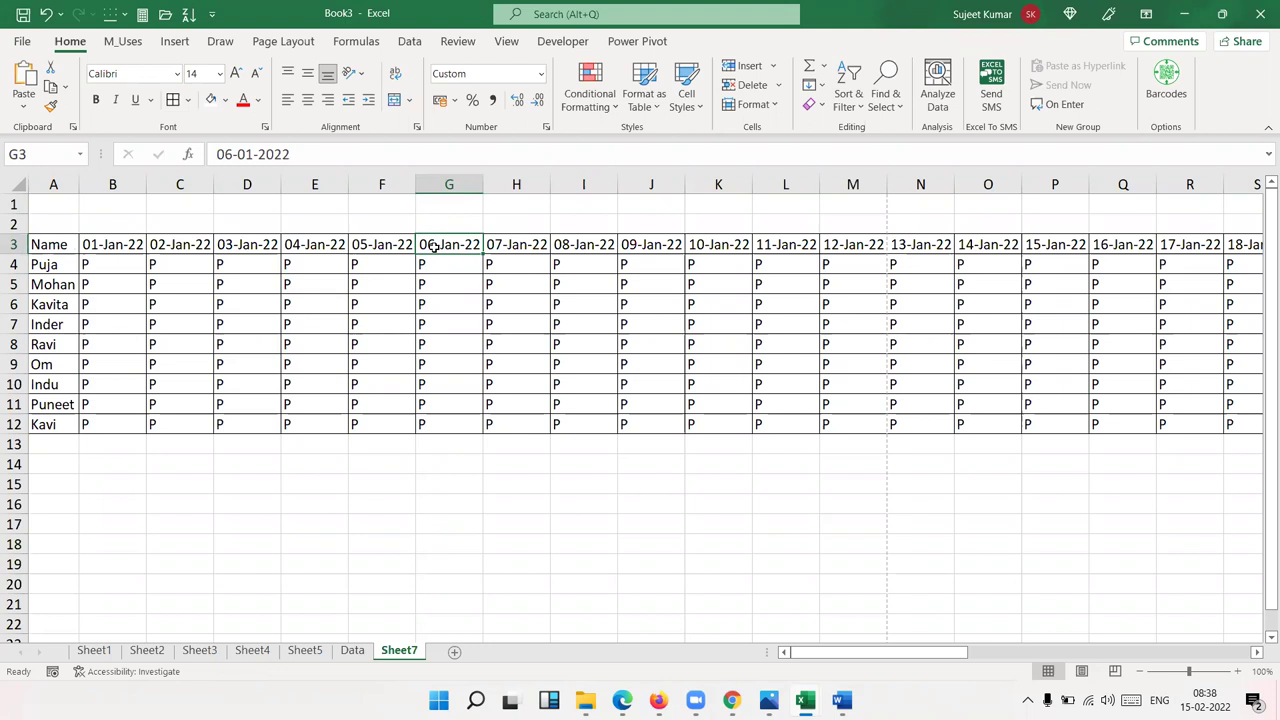
pyautogui.click(36, 242)
pyautogui.hotkey('ctrl', 'shift', 'Right')
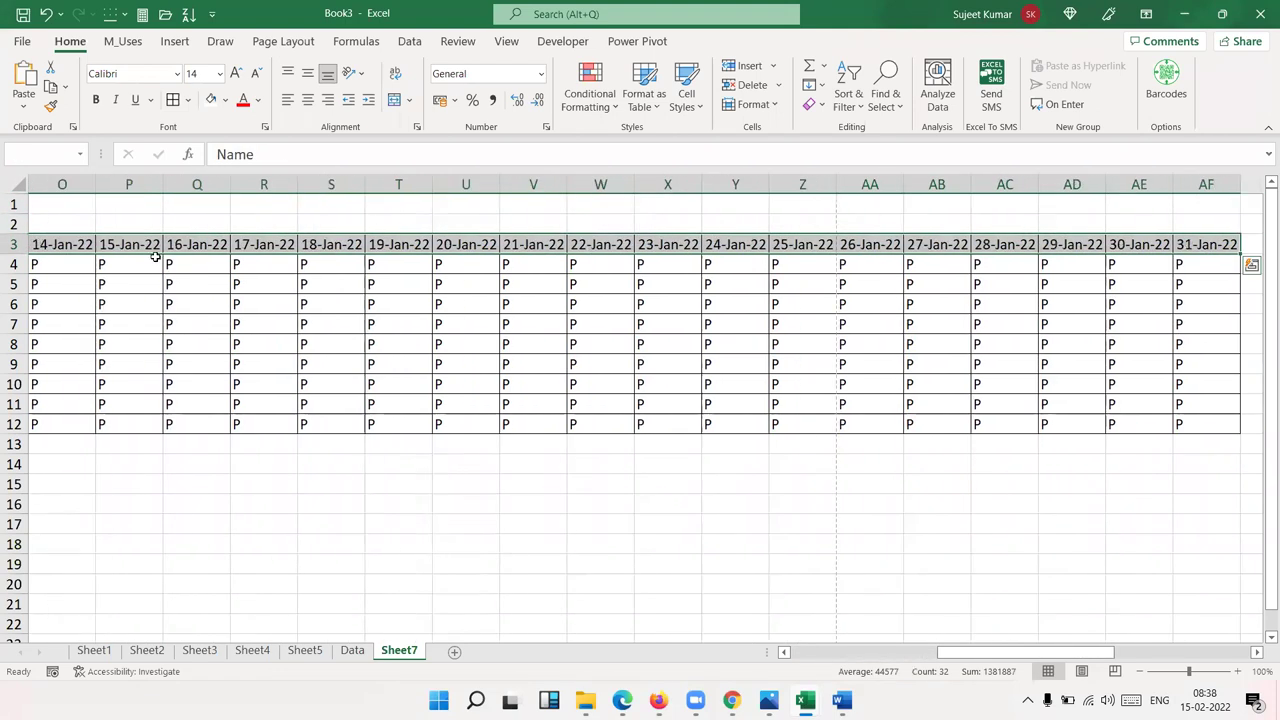
# Set the header row's text orientation to 90 degrees in Format Cells alignment
pyautogui.rightClick(372, 246)
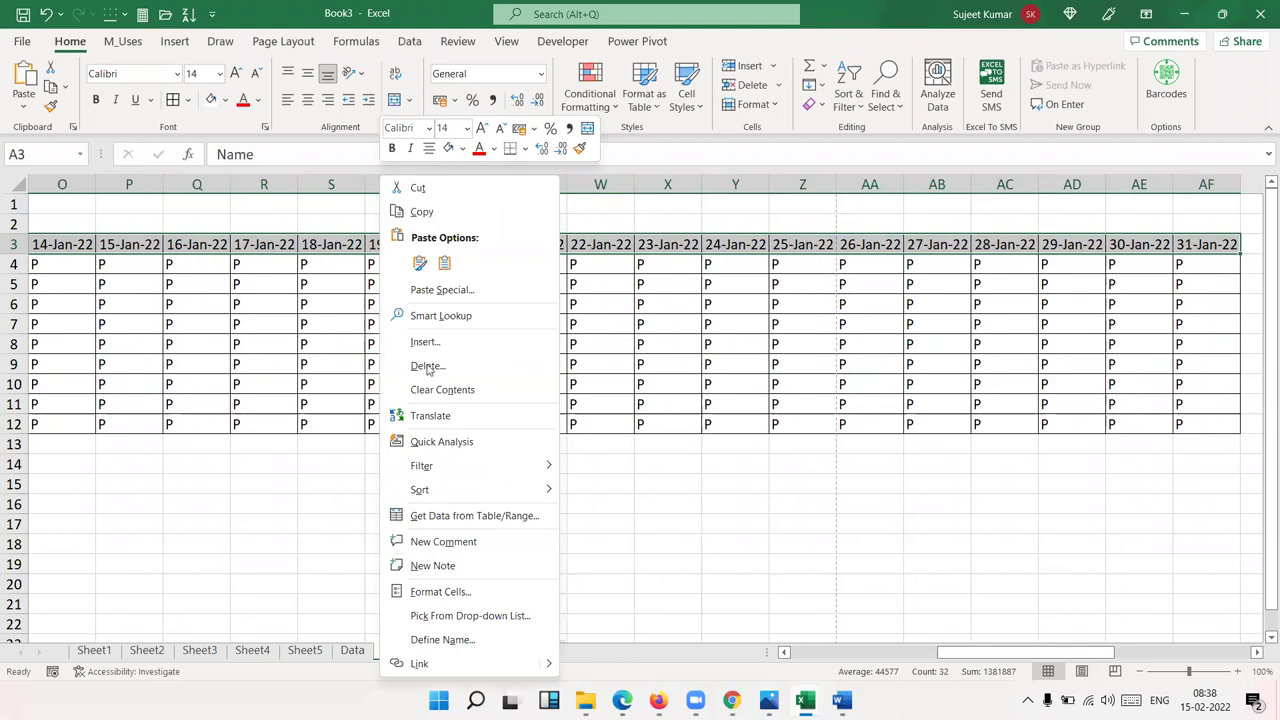
pyautogui.click(430, 591)
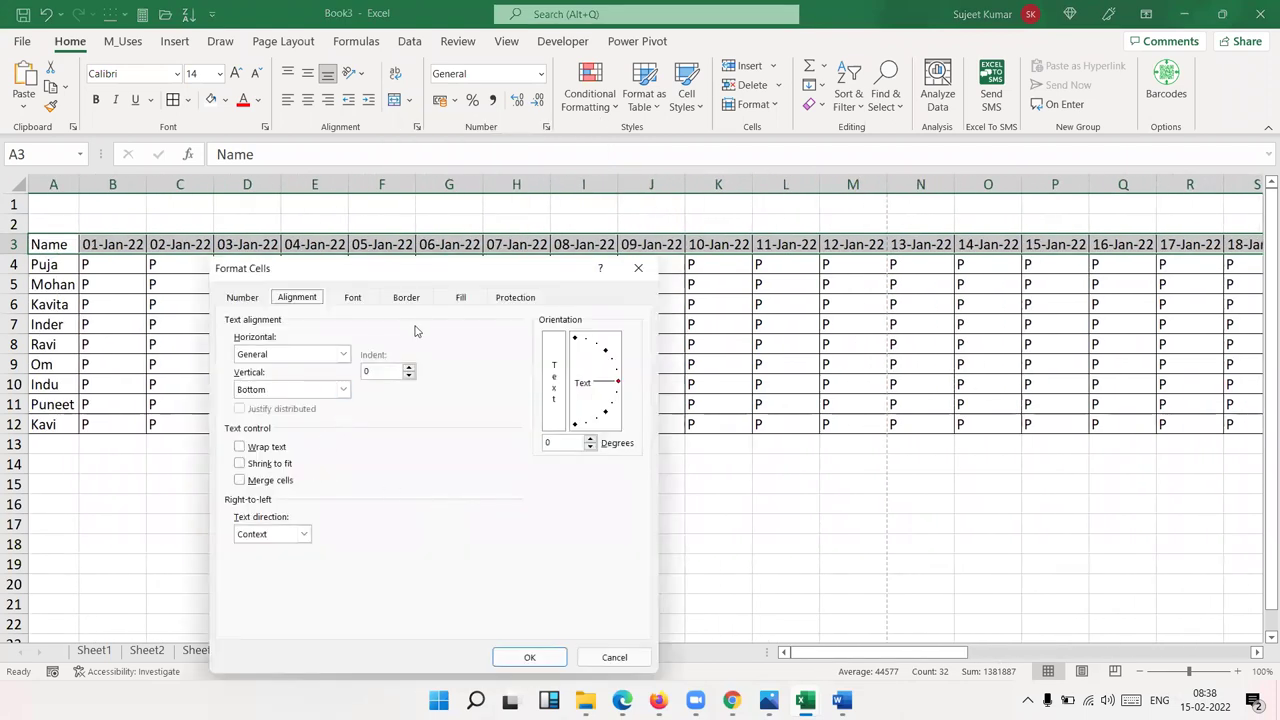
pyautogui.click(407, 300)
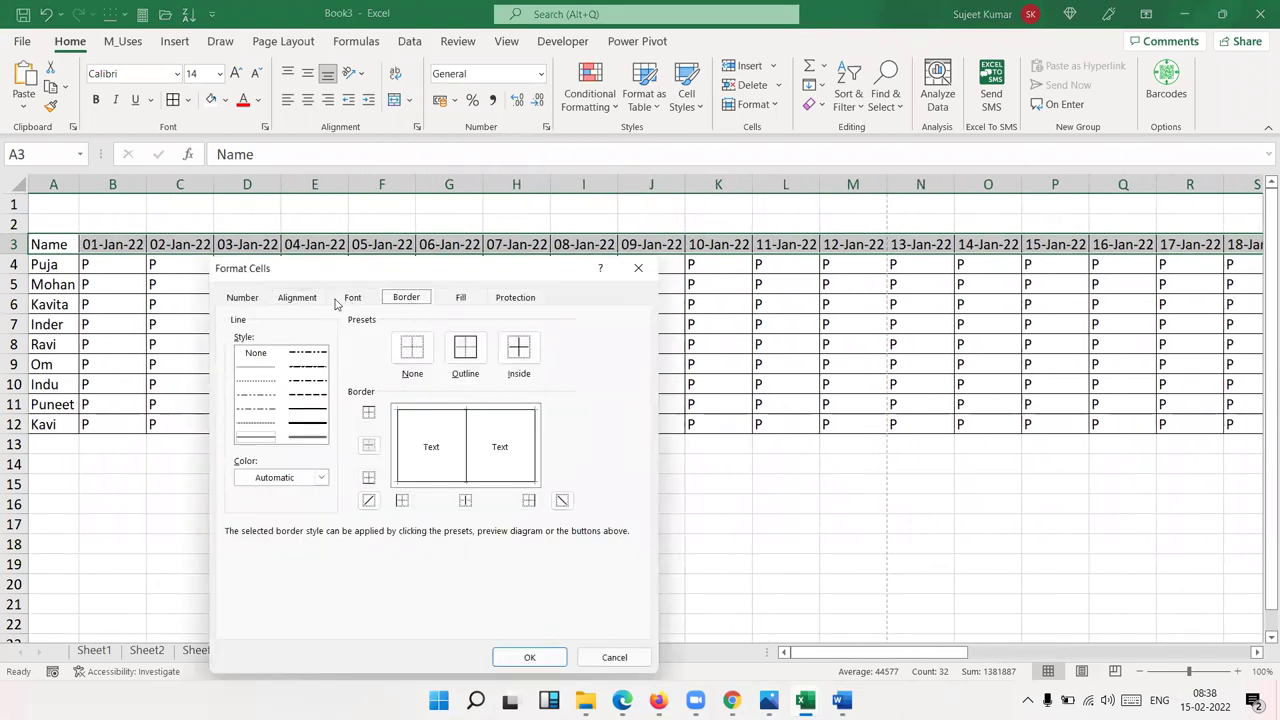
pyautogui.click(298, 299)
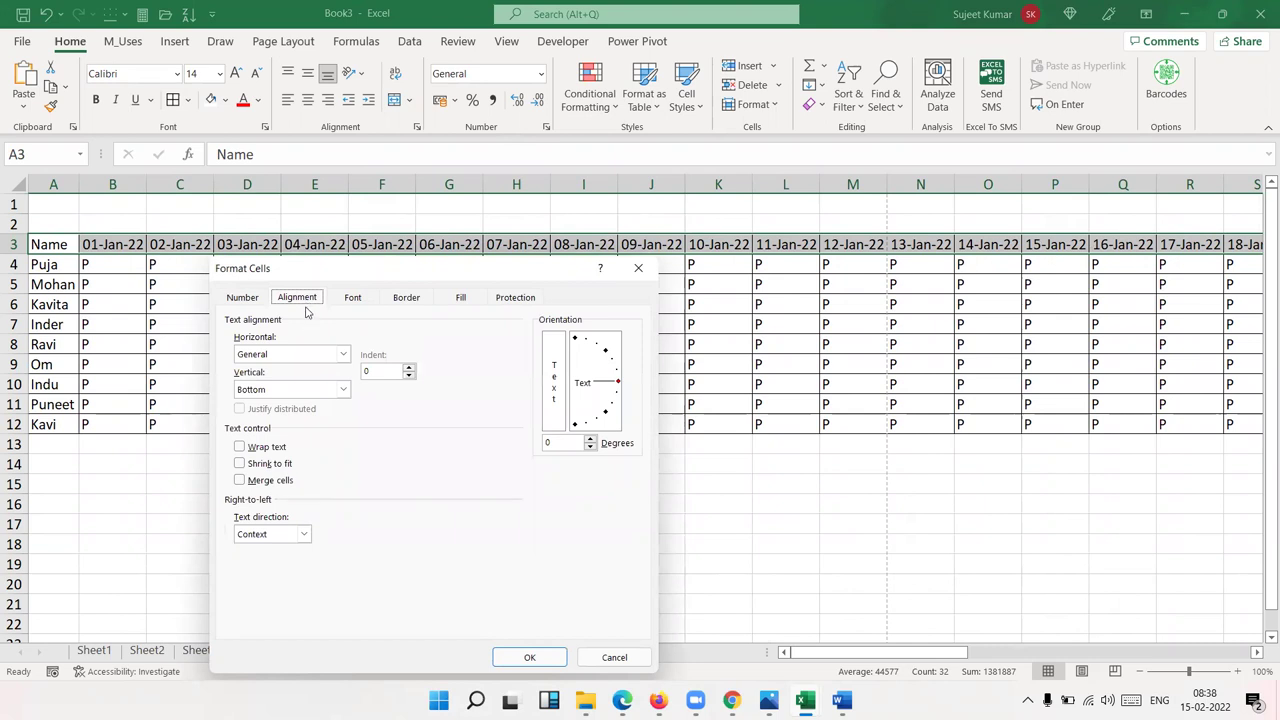
pyautogui.moveTo(613, 387); pyautogui.dragTo(562, 336)
pyautogui.click(530, 656)
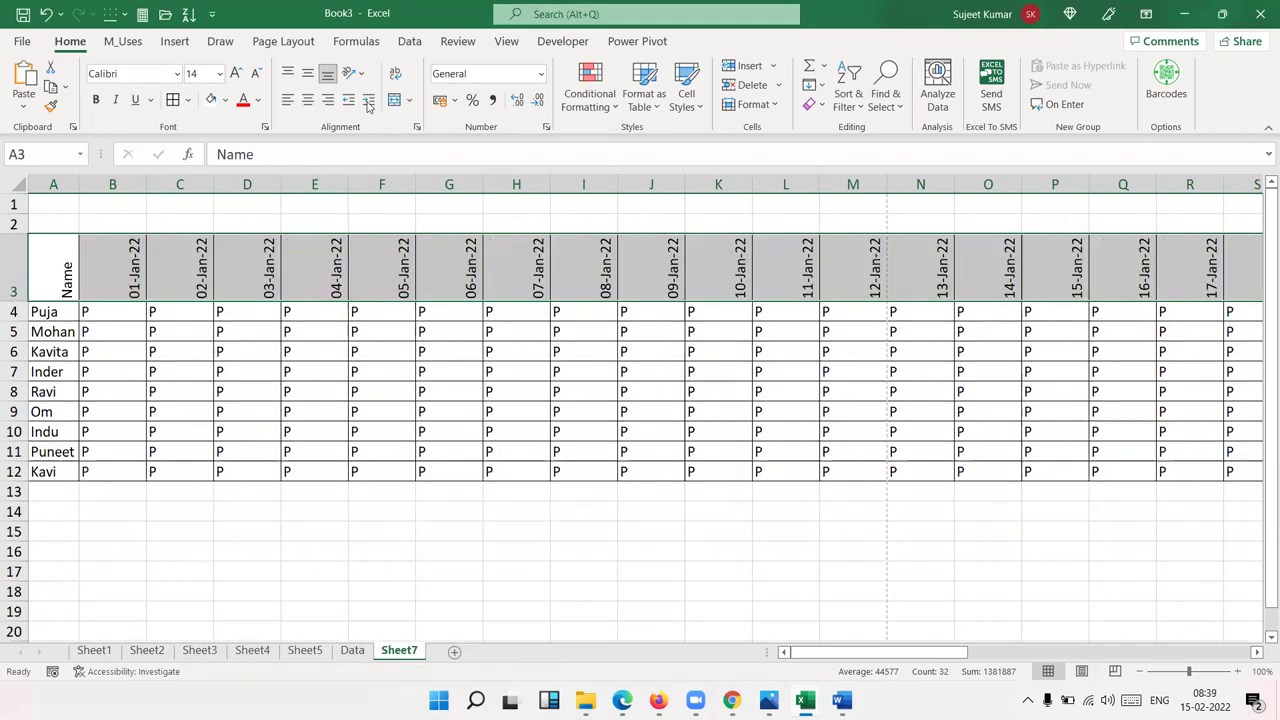
# Toggle the headers back to horizontal, then reapply Rotate Text Up
pyautogui.click(353, 73)
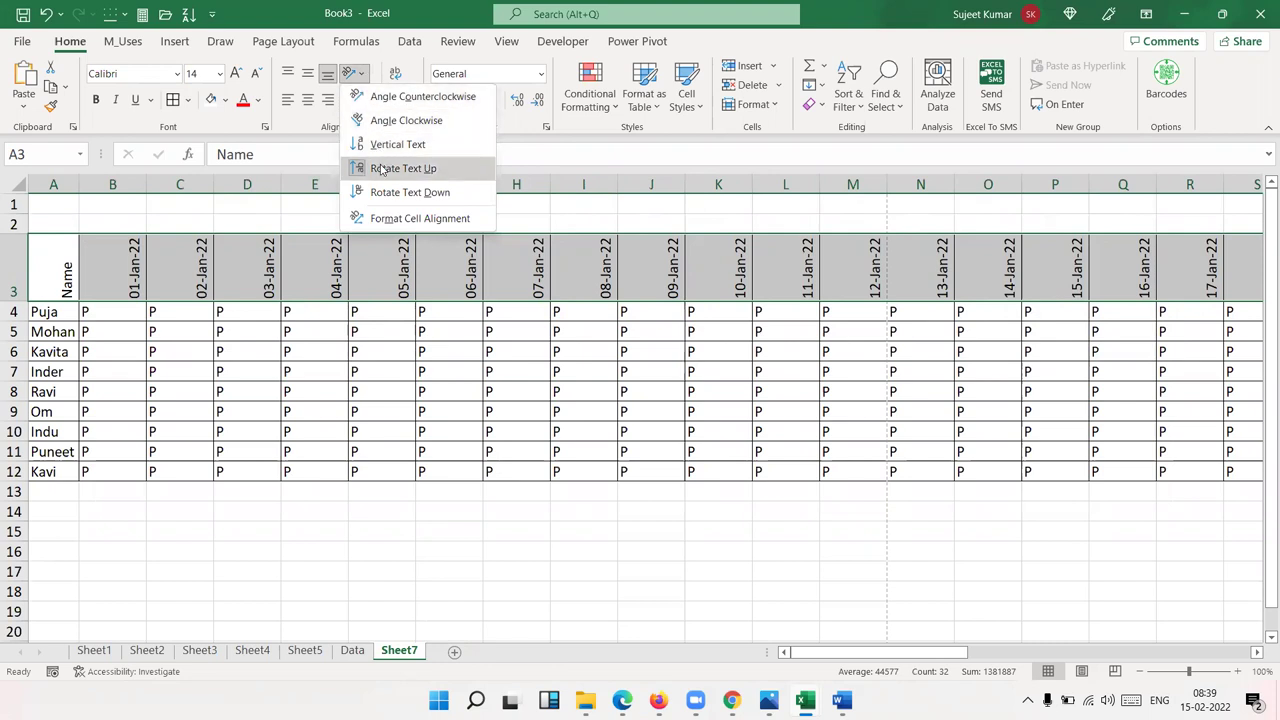
pyautogui.click(381, 170)
pyautogui.click(352, 75)
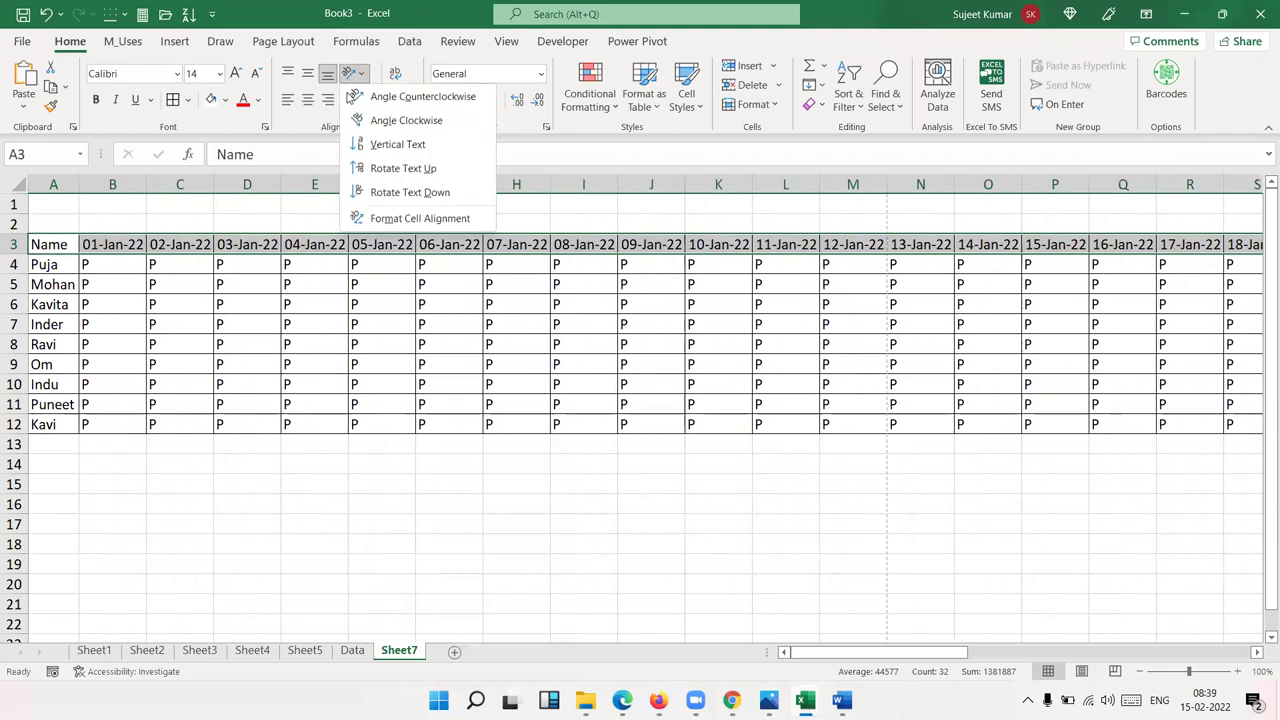
pyautogui.click(358, 170)
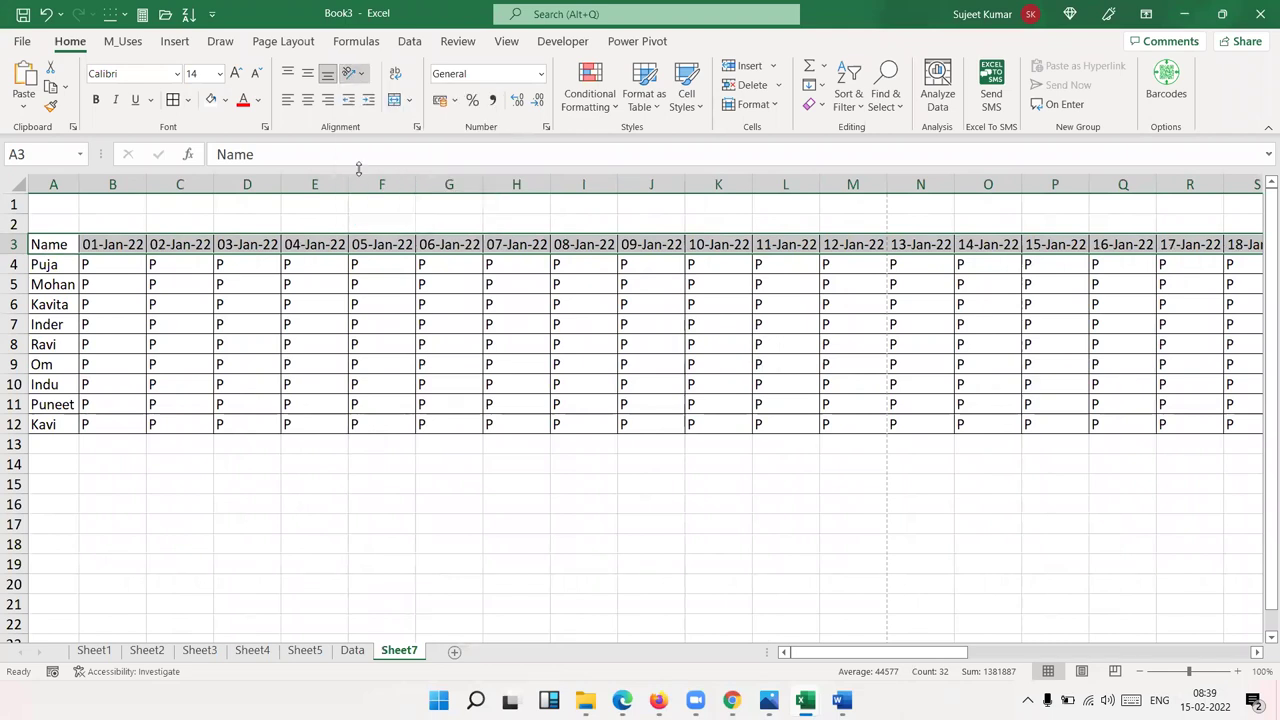
pyautogui.click(326, 350)
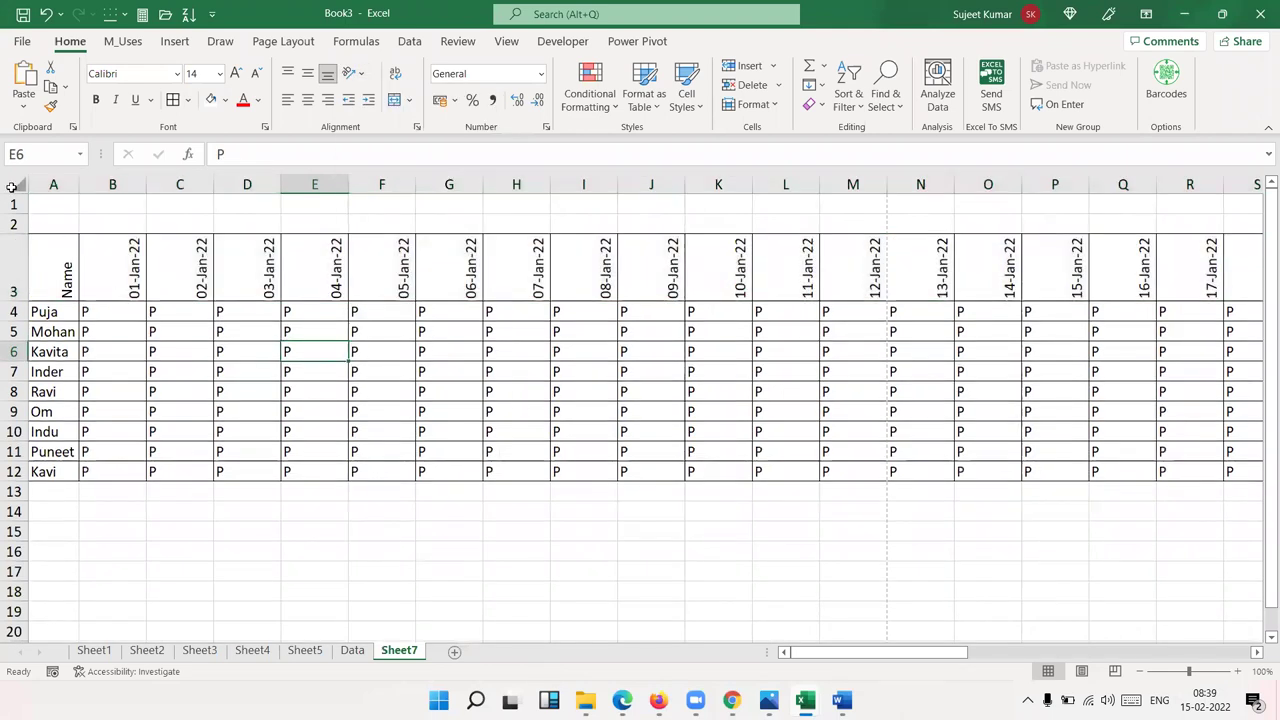
# Autofit all columns to the rotated headers, then print-preview the table A3:AF12
pyautogui.click(11, 186)
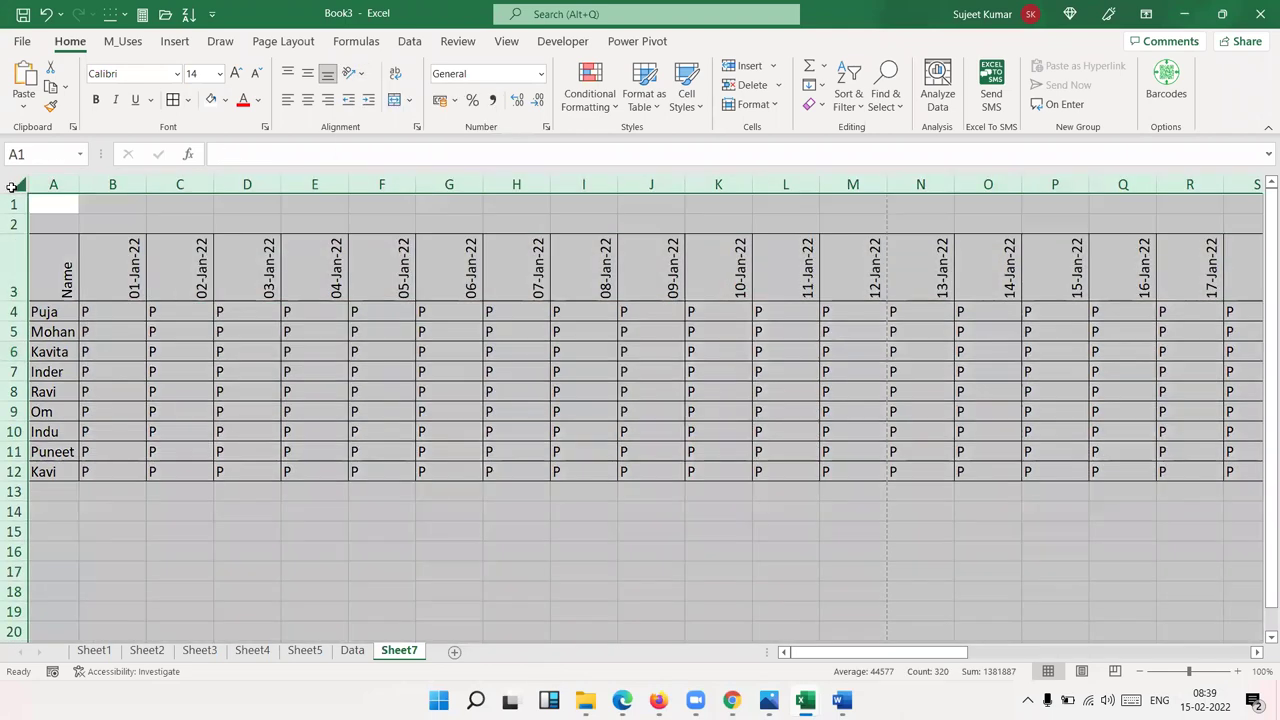
pyautogui.doubleClick(345, 184)
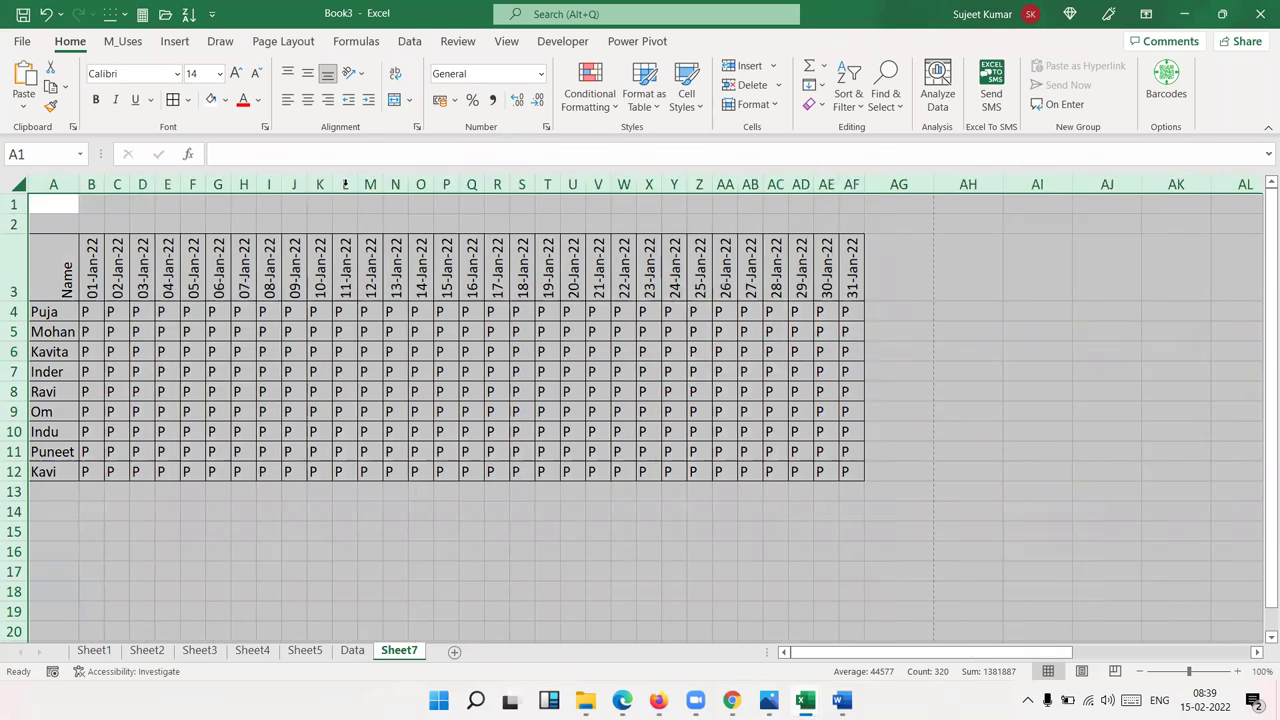
pyautogui.click(286, 331)
pyautogui.moveTo(68, 270)
pyautogui.mouseDown()
pyautogui.moveTo(785, 358)
pyautogui.moveTo(834, 469)
pyautogui.mouseUp()
pyautogui.moveTo(840, 472); pyautogui.dragTo(850, 472)
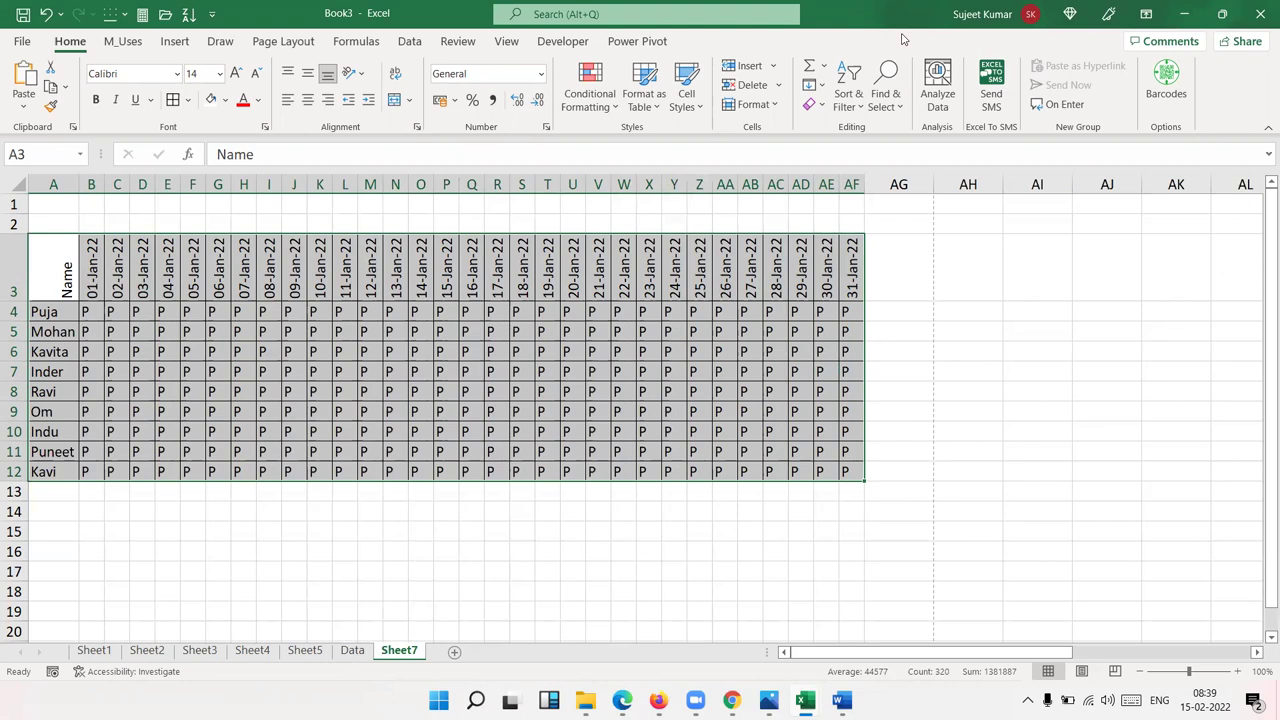
pyautogui.hotkey('ctrl', 'p')
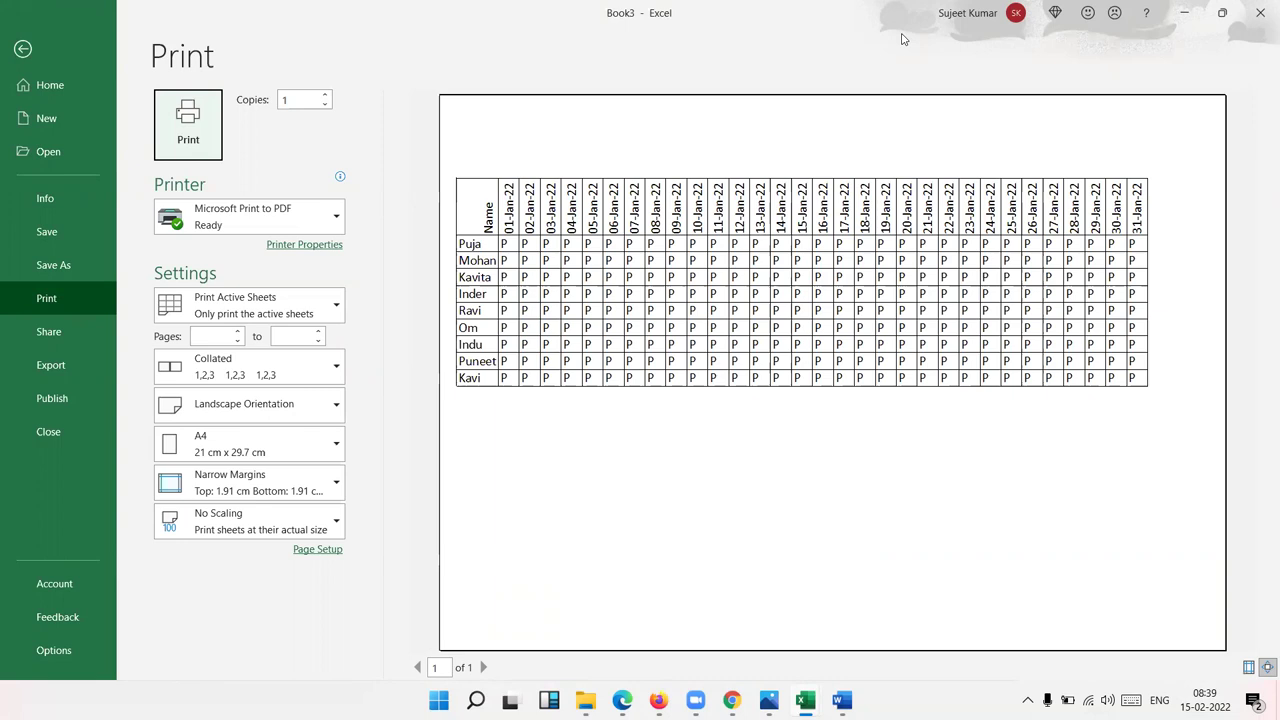
# Exit the one-page print preview back to the Sheet7 attendance grid
pyautogui.press('Escape')
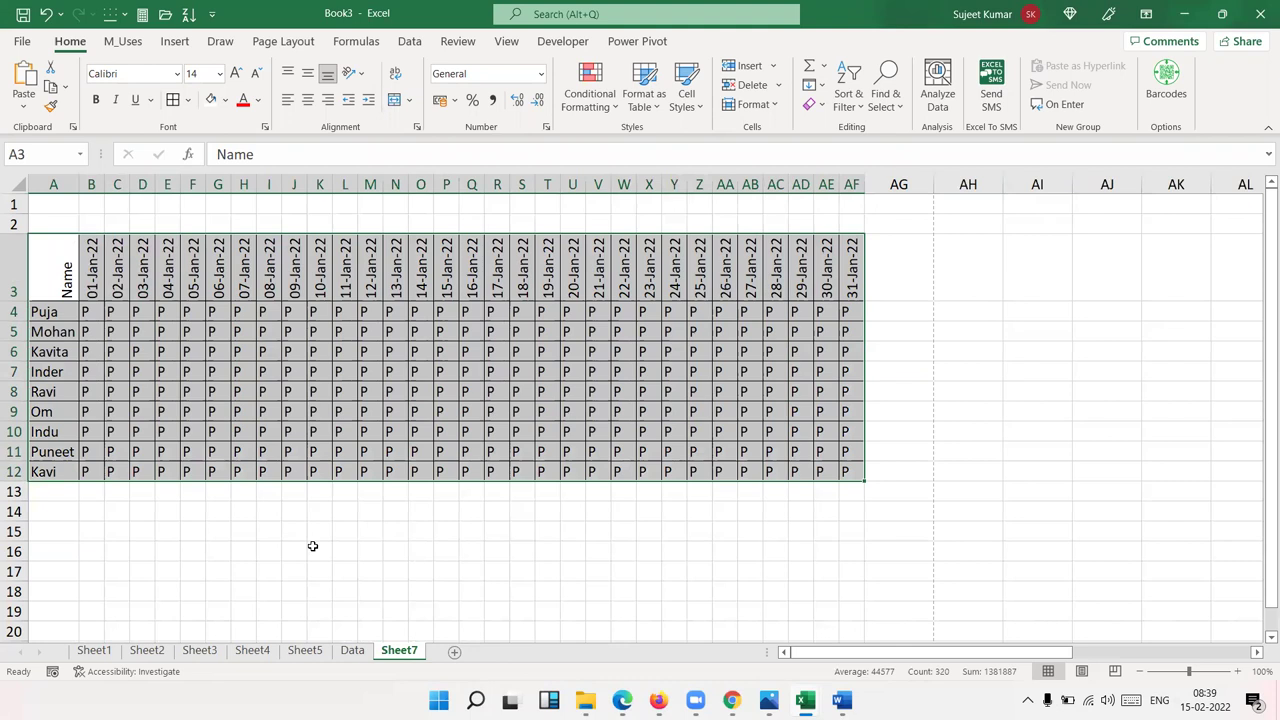
# Add a new sheet, enter a person's full name in A1, and wrap it
pyautogui.click(455, 652)
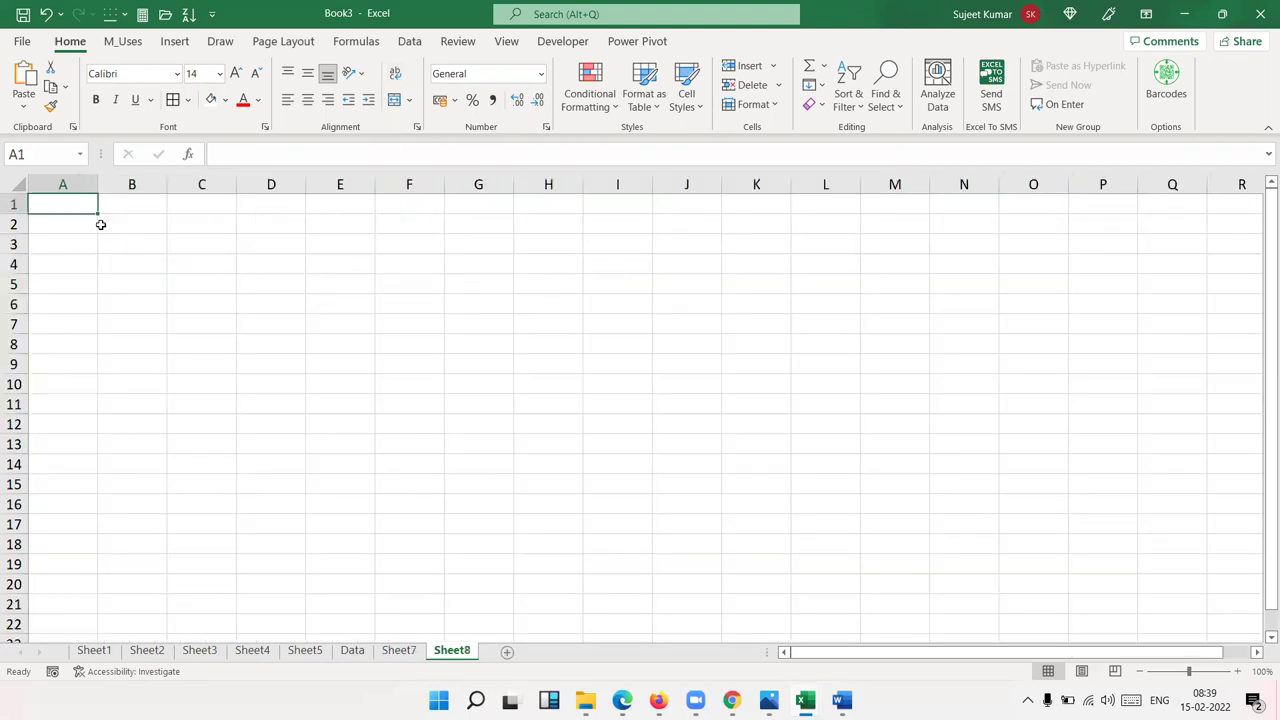
pyautogui.write('Sujeet ')
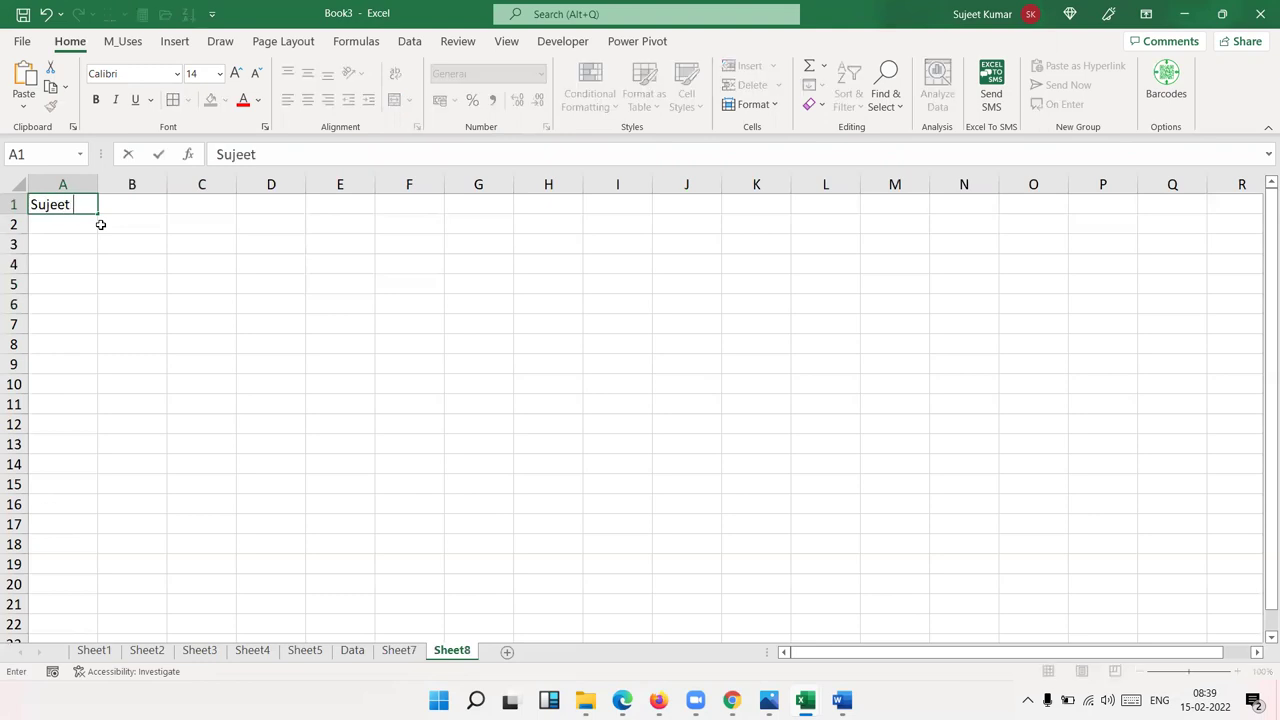
pyautogui.write('Kumar')
pyautogui.press('Return')
pyautogui.click(80, 205)
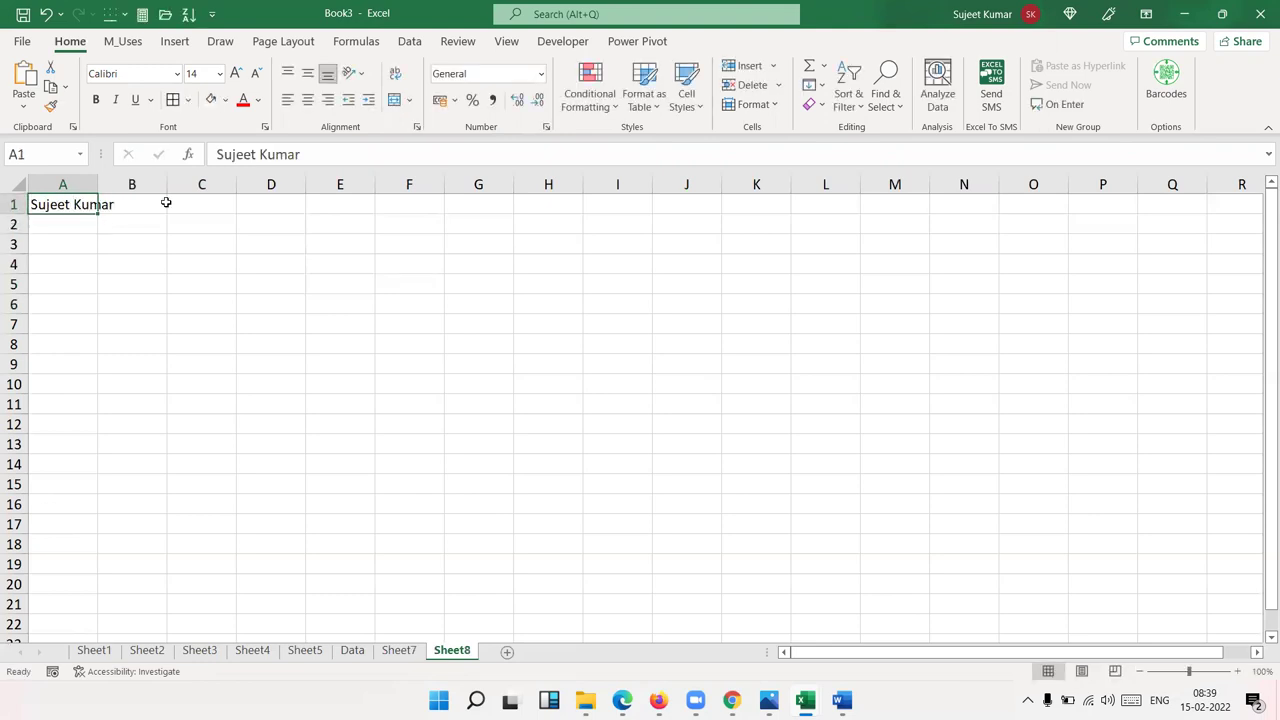
pyautogui.click(395, 74)
# Enter 123 and 852 on two lines within cell C7
pyautogui.click(195, 342)
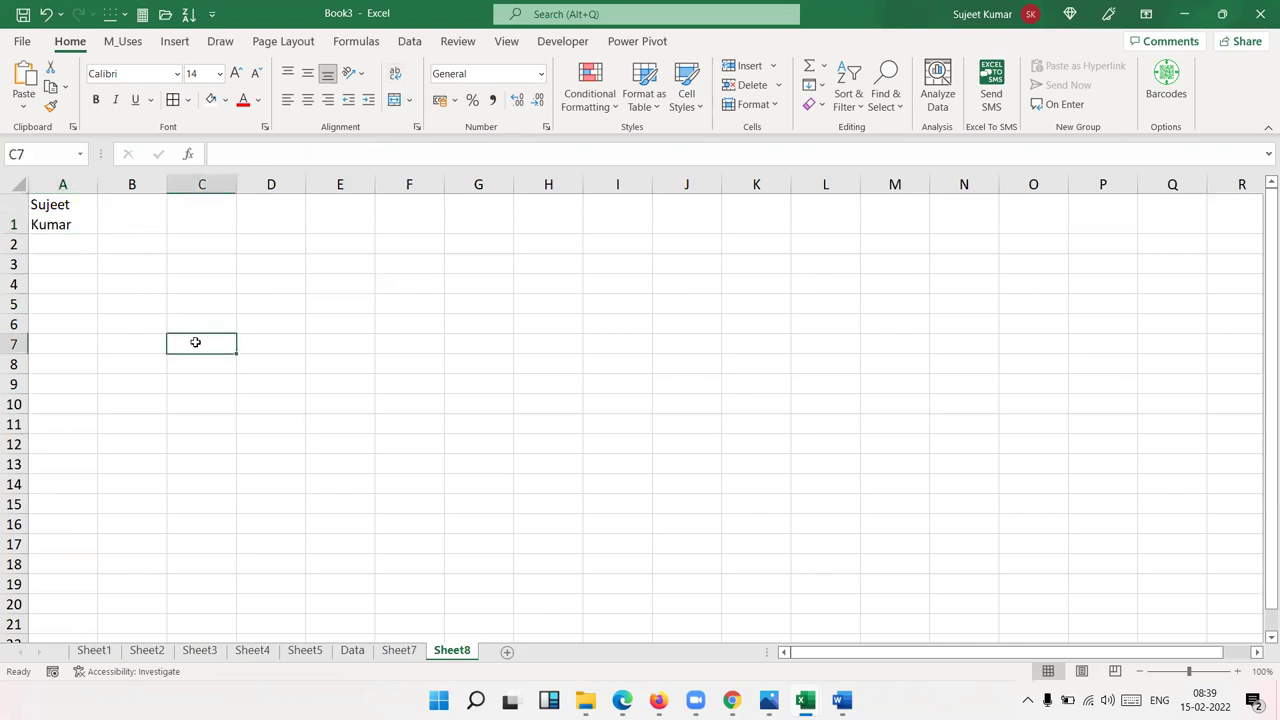
pyautogui.write('123')
pyautogui.hotkey('alt', 'Return')
pyautogui.write('852')
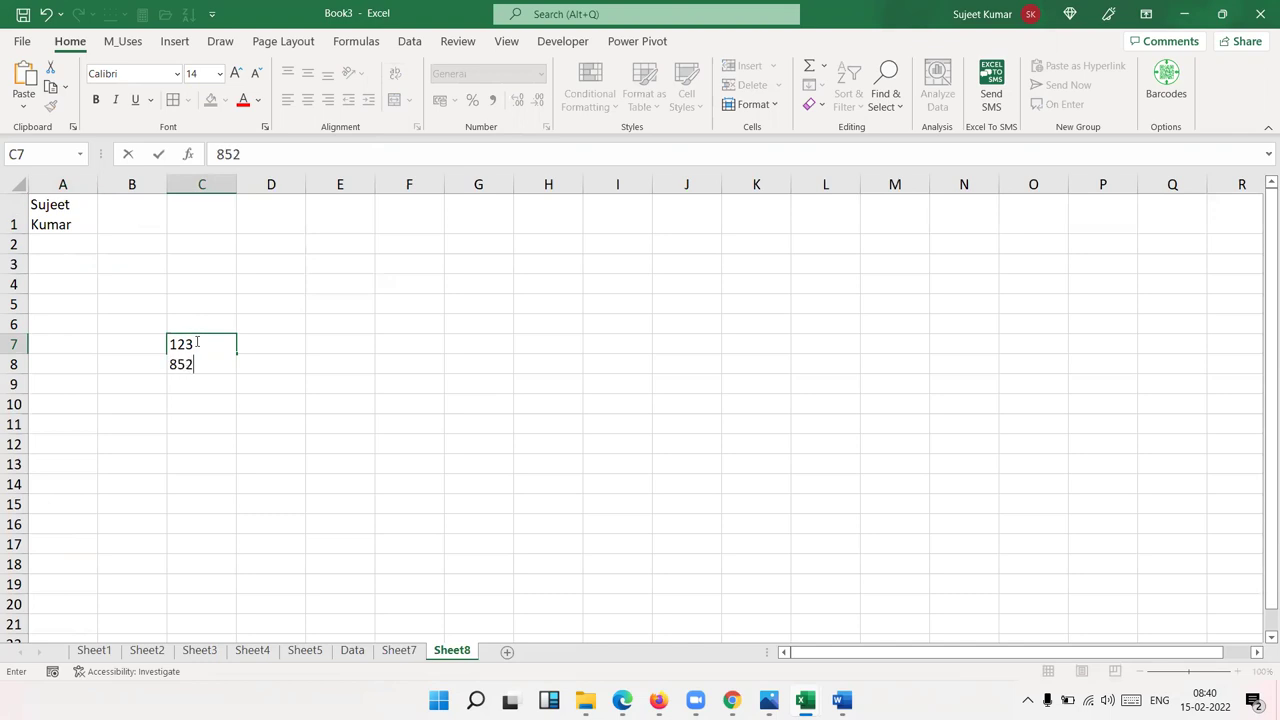
pyautogui.press('Return')
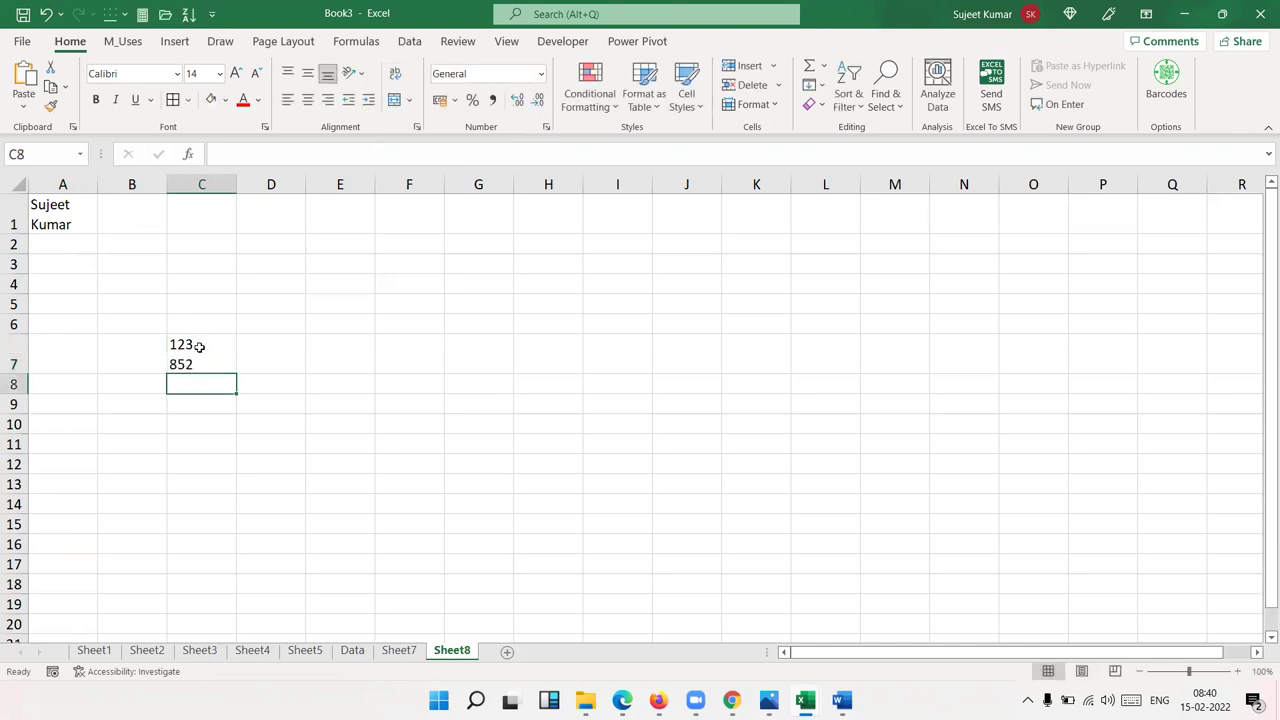
# Clear C7, then undo to restore its two-line entry
pyautogui.click(198, 346)
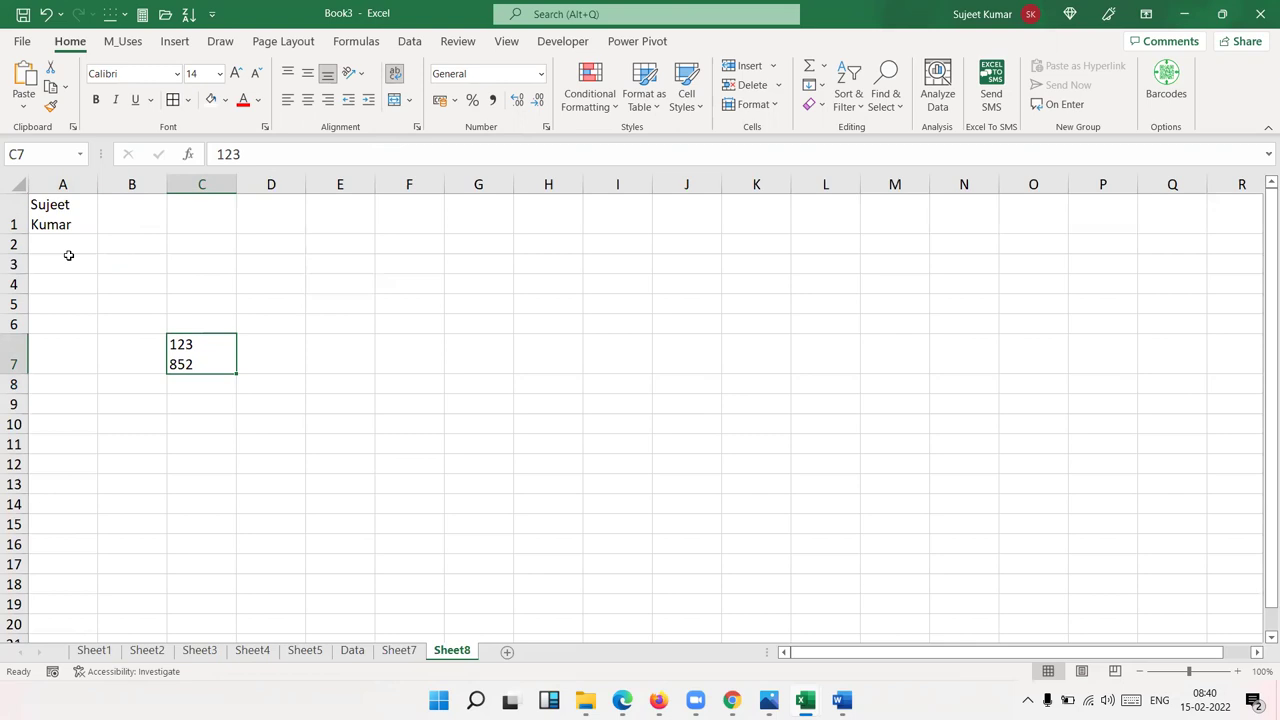
pyautogui.press('Delete')
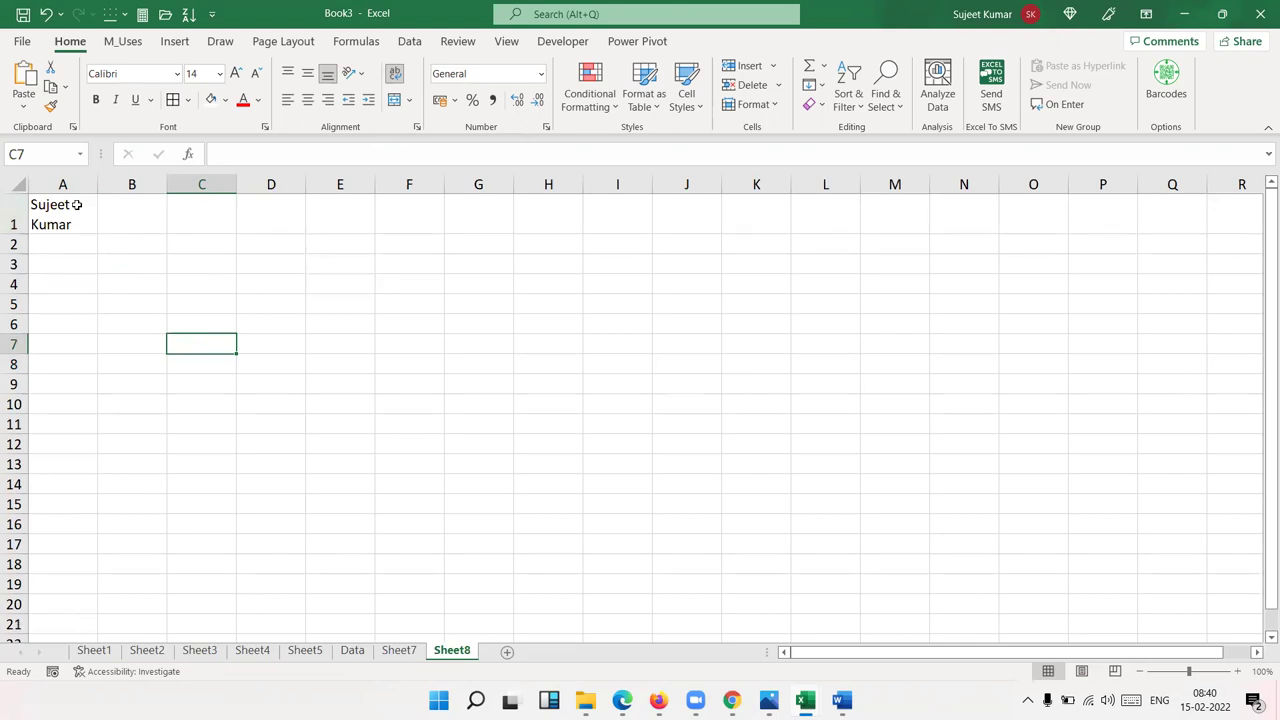
pyautogui.click(82, 202)
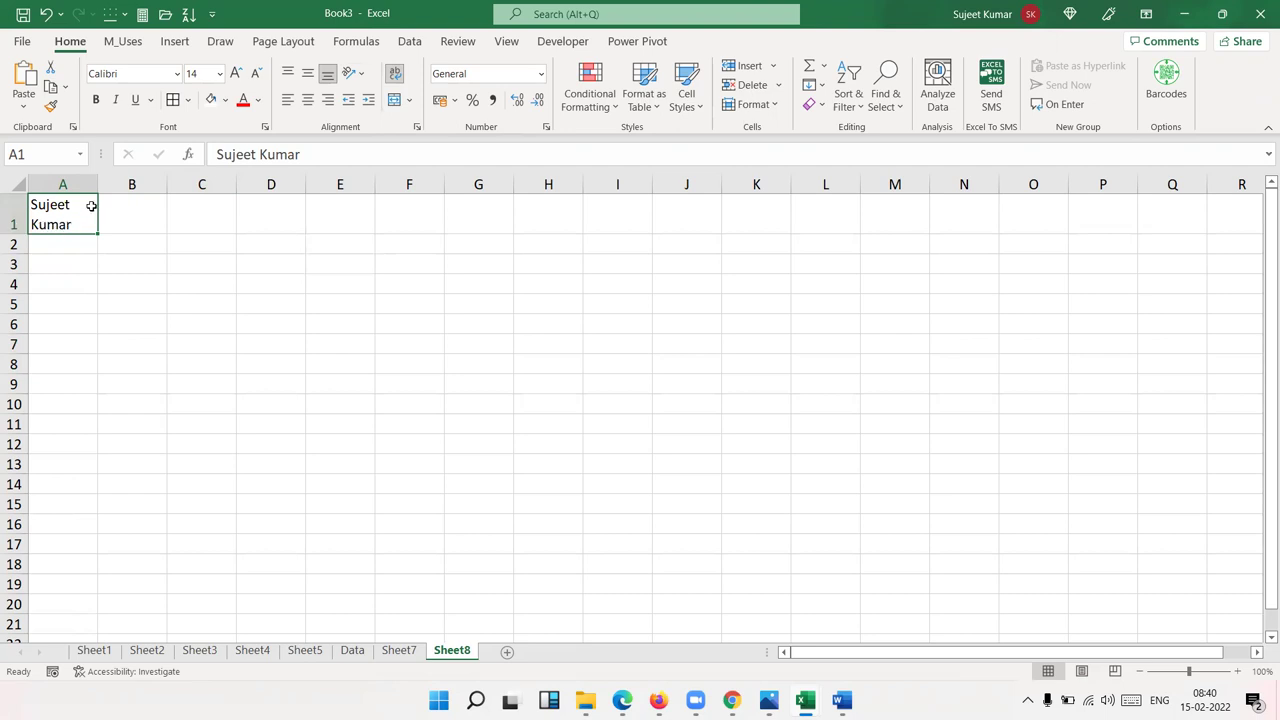
pyautogui.hotkey('ctrl', 'z')
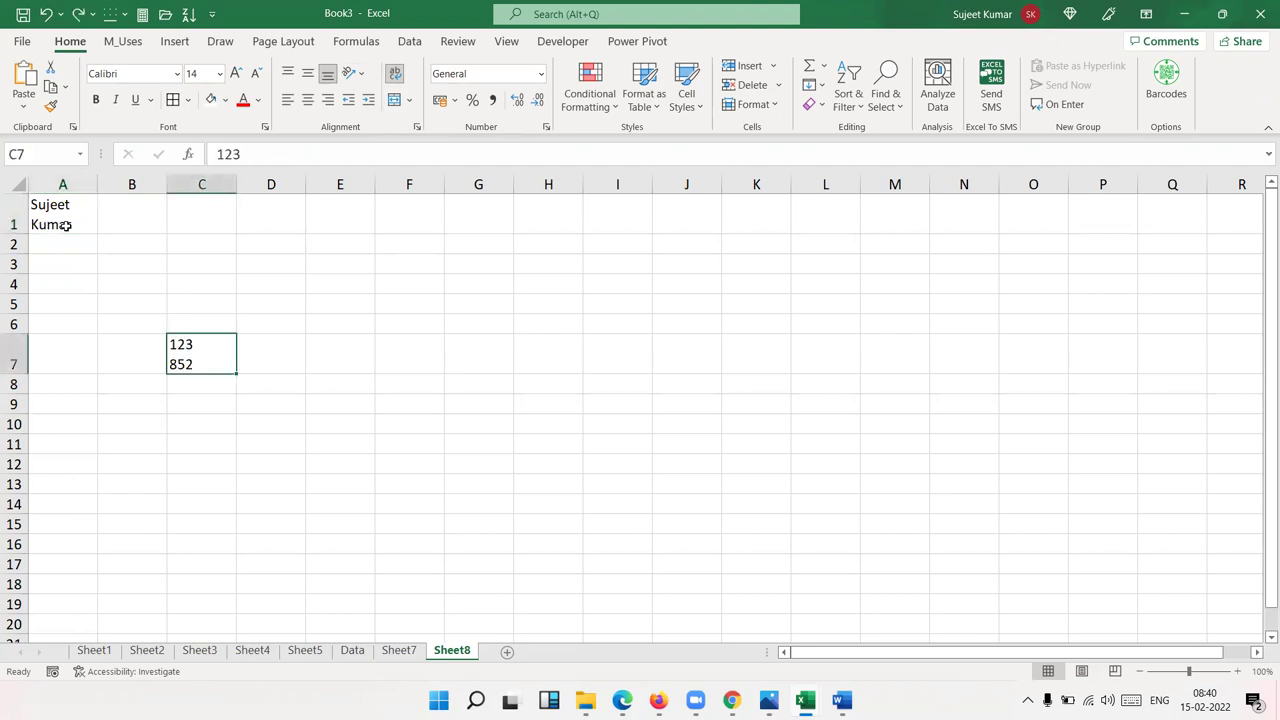
# Turn off wrap text in A1 and set it to Shrink to fit
pyautogui.click(68, 226)
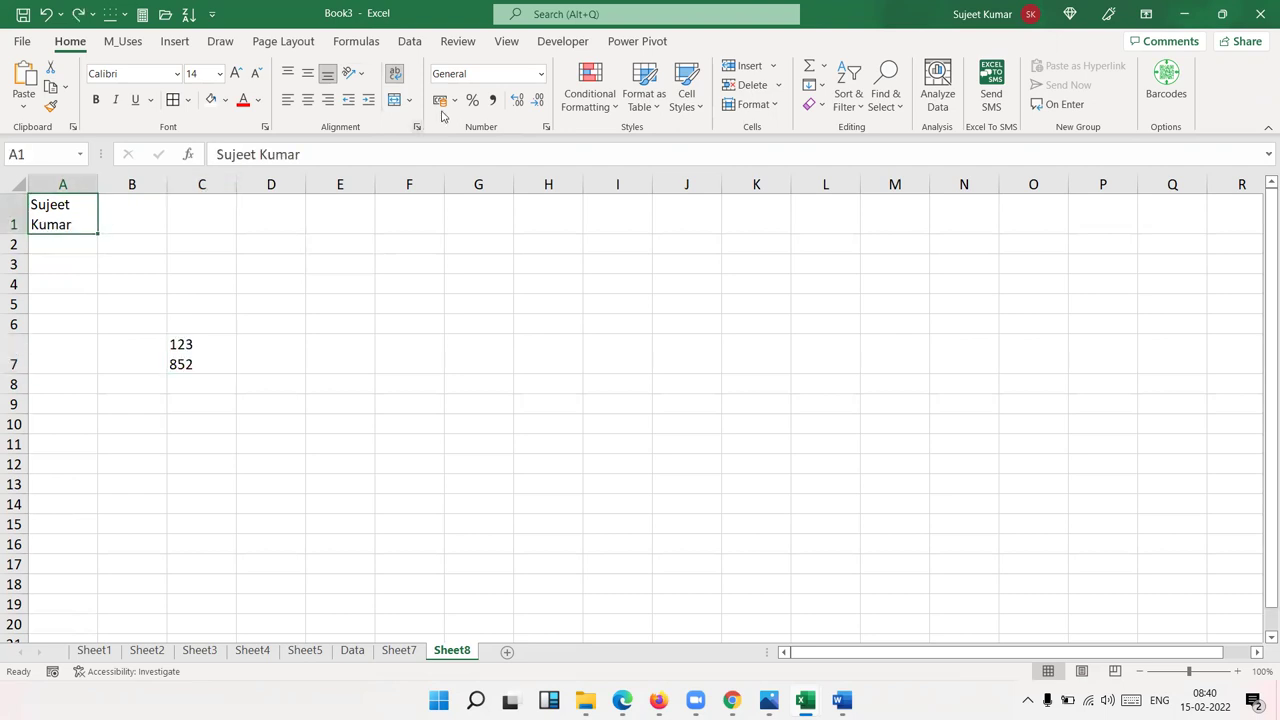
pyautogui.click(395, 76)
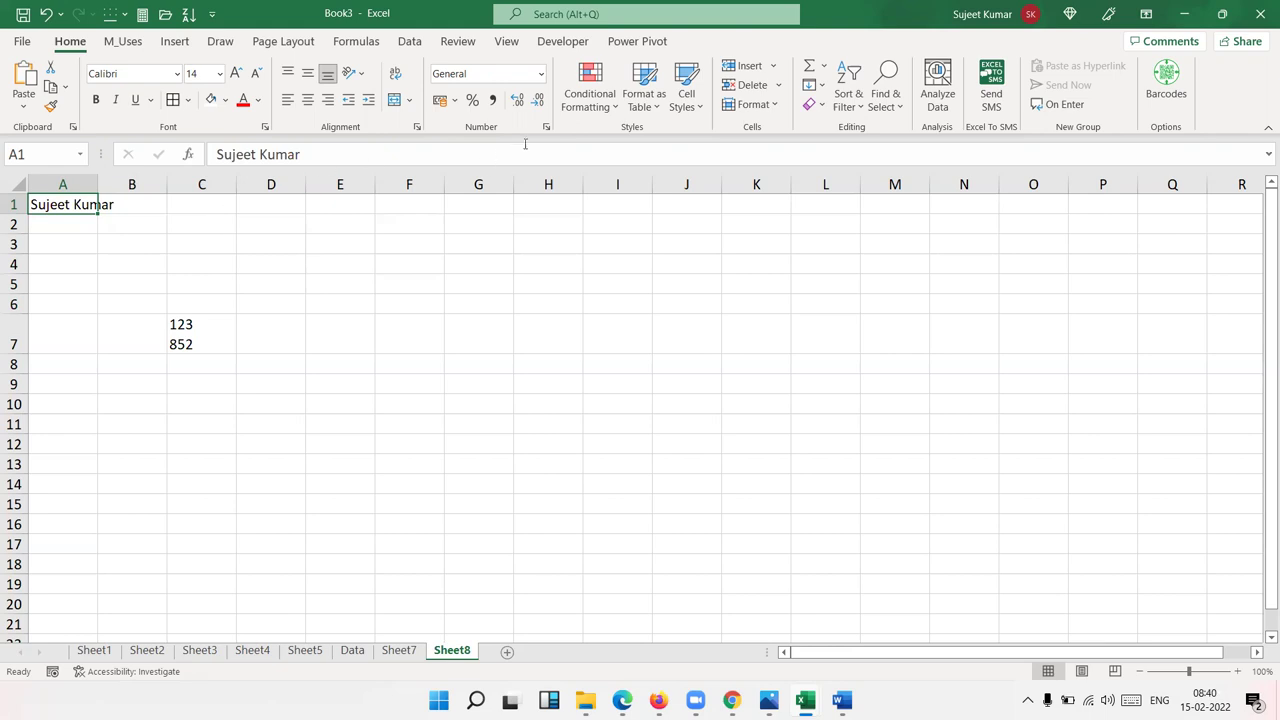
pyautogui.click(417, 128)
pyautogui.click(766, 366)
pyautogui.click(1055, 559)
# Merge & Center F4:J11 as one block, undo it, then apply Merge Across
pyautogui.moveTo(98, 184)
pyautogui.mouseDown()
pyautogui.moveTo(117, 182)
pyautogui.moveTo(104, 184)
pyautogui.mouseUp()
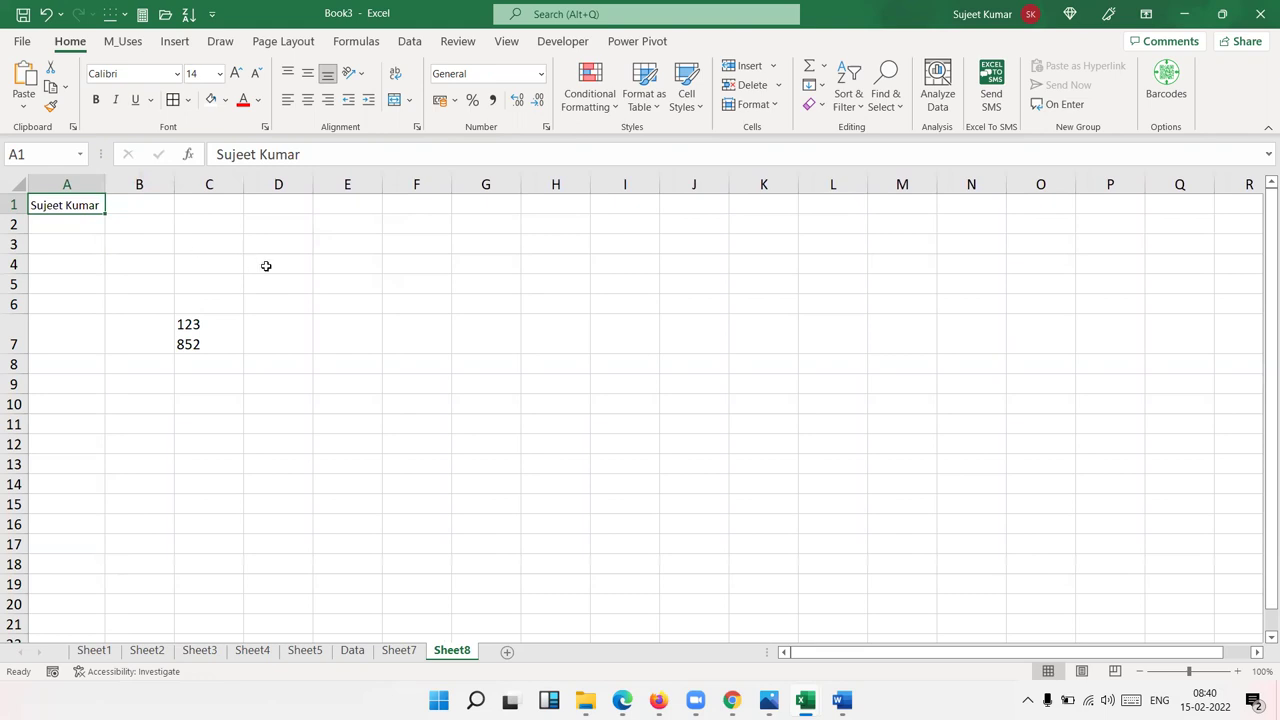
pyautogui.moveTo(403, 270)
pyautogui.mouseDown()
pyautogui.moveTo(596, 421)
pyautogui.moveTo(686, 423)
pyautogui.mouseUp()
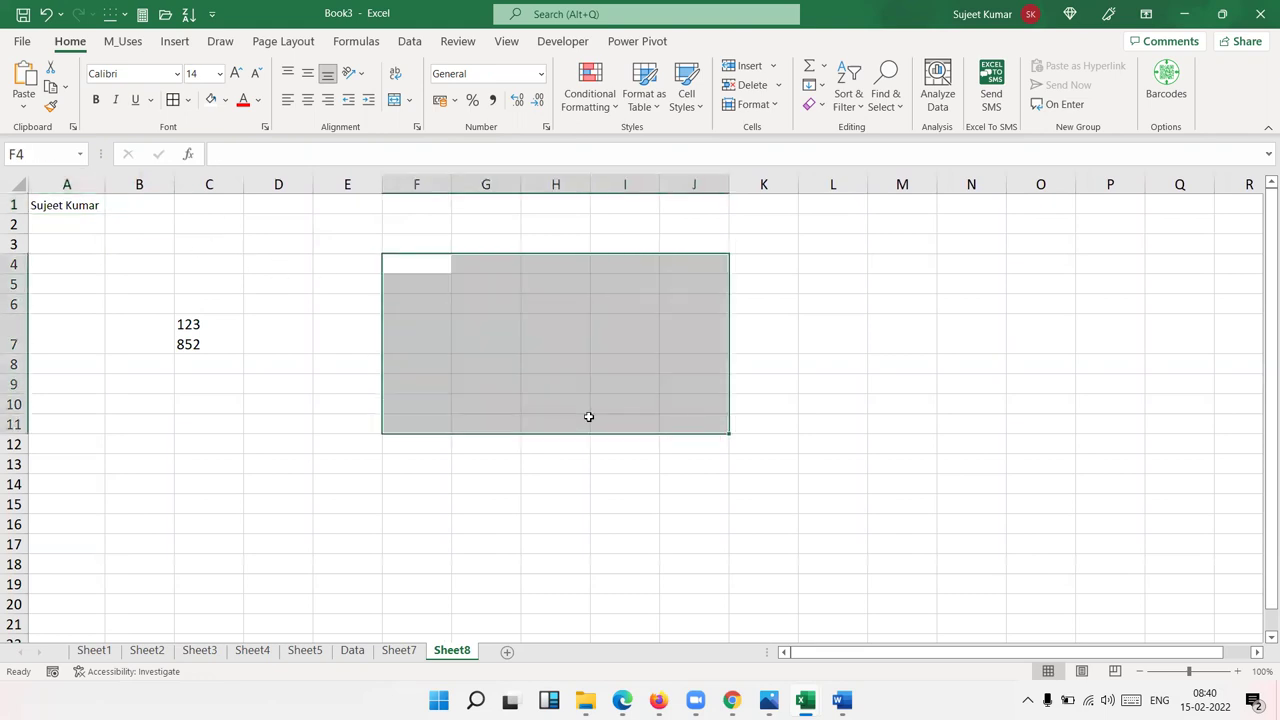
pyautogui.click(397, 102)
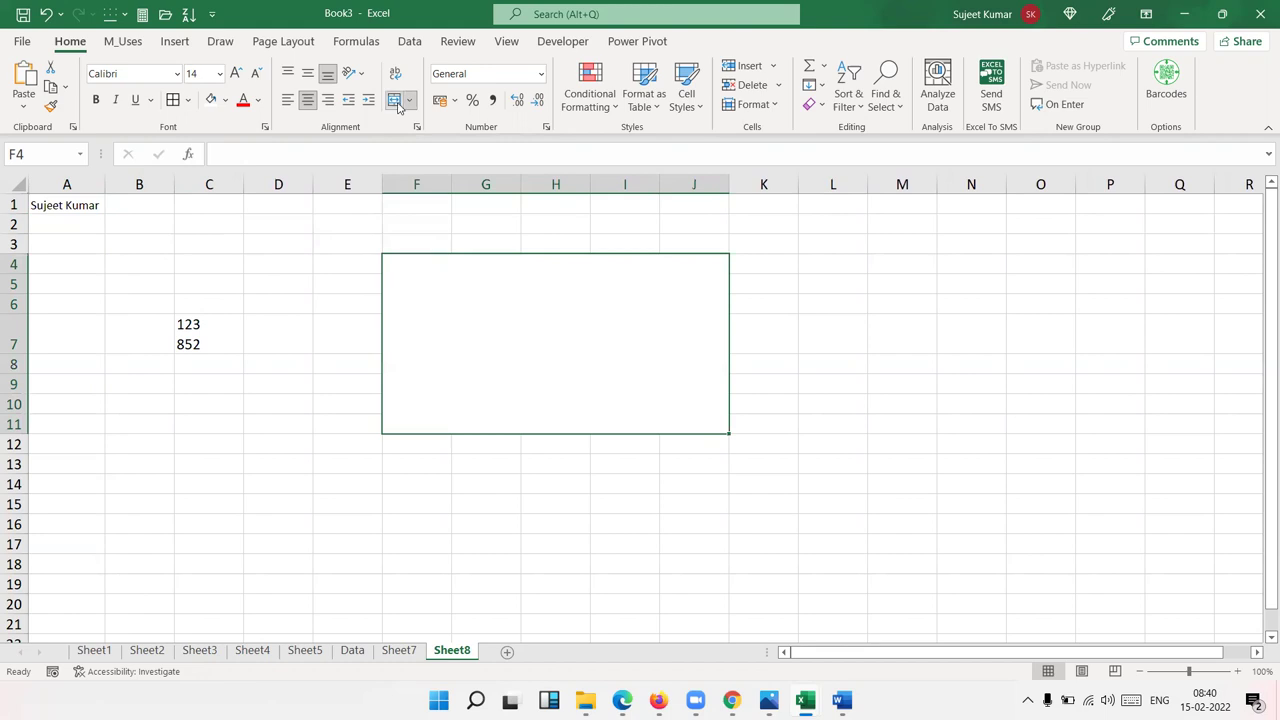
pyautogui.click(396, 102)
pyautogui.click(411, 101)
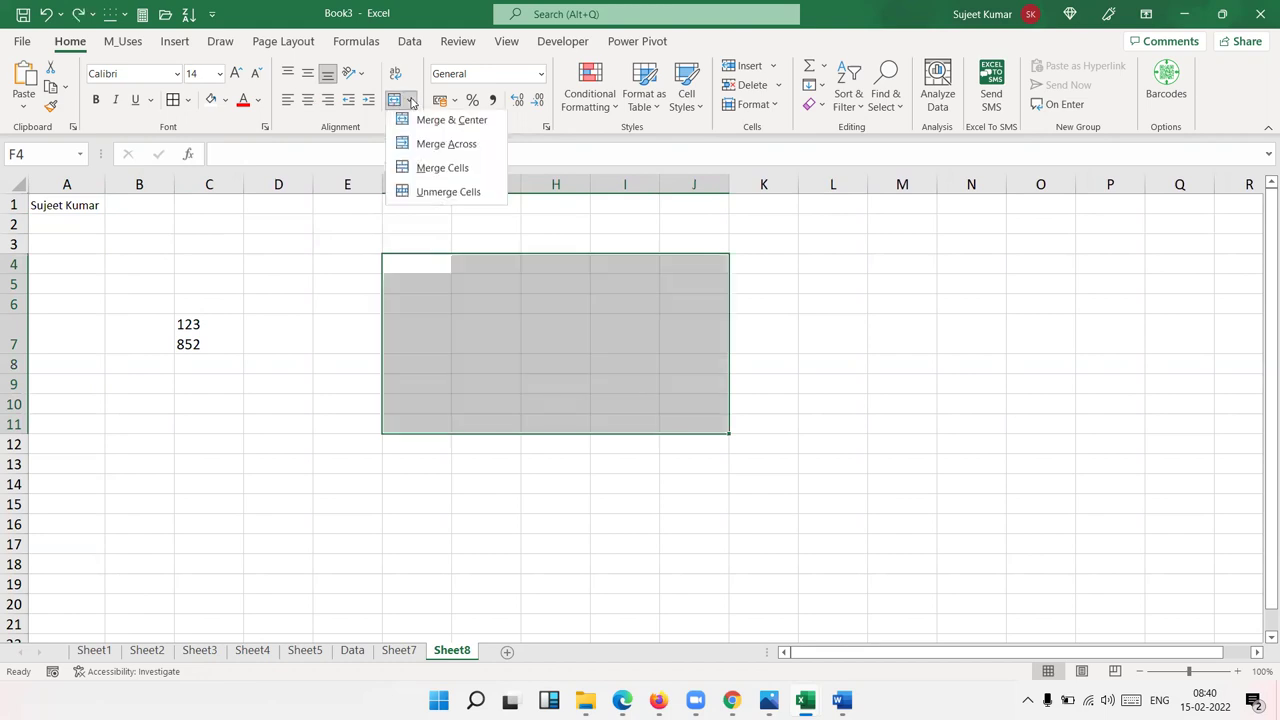
pyautogui.click(423, 145)
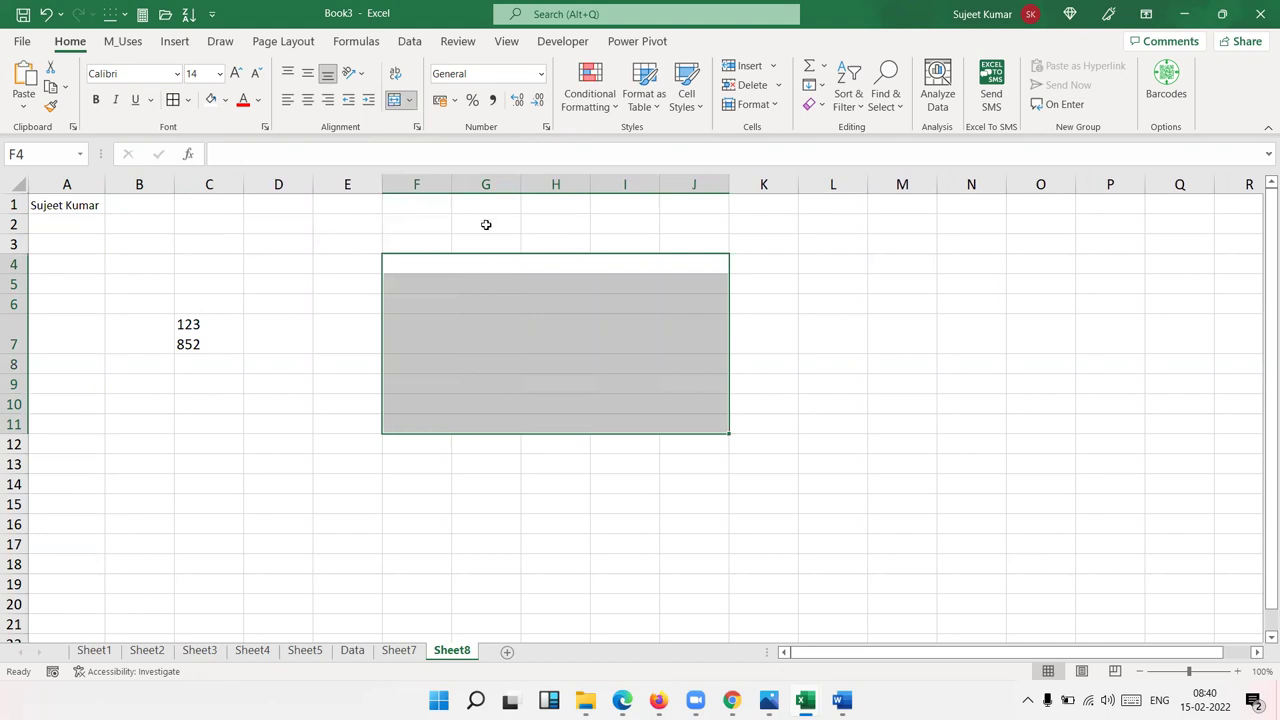
# Check each merged row of F4:J11, then select F4:J10 and unmerge it
pyautogui.click(496, 272)
pyautogui.click(490, 284)
pyautogui.click(485, 306)
pyautogui.click(477, 324)
pyautogui.click(474, 357)
pyautogui.click(477, 383)
pyautogui.click(480, 404)
pyautogui.click(483, 424)
pyautogui.click(478, 444)
pyautogui.click(472, 464)
pyautogui.click(470, 402)
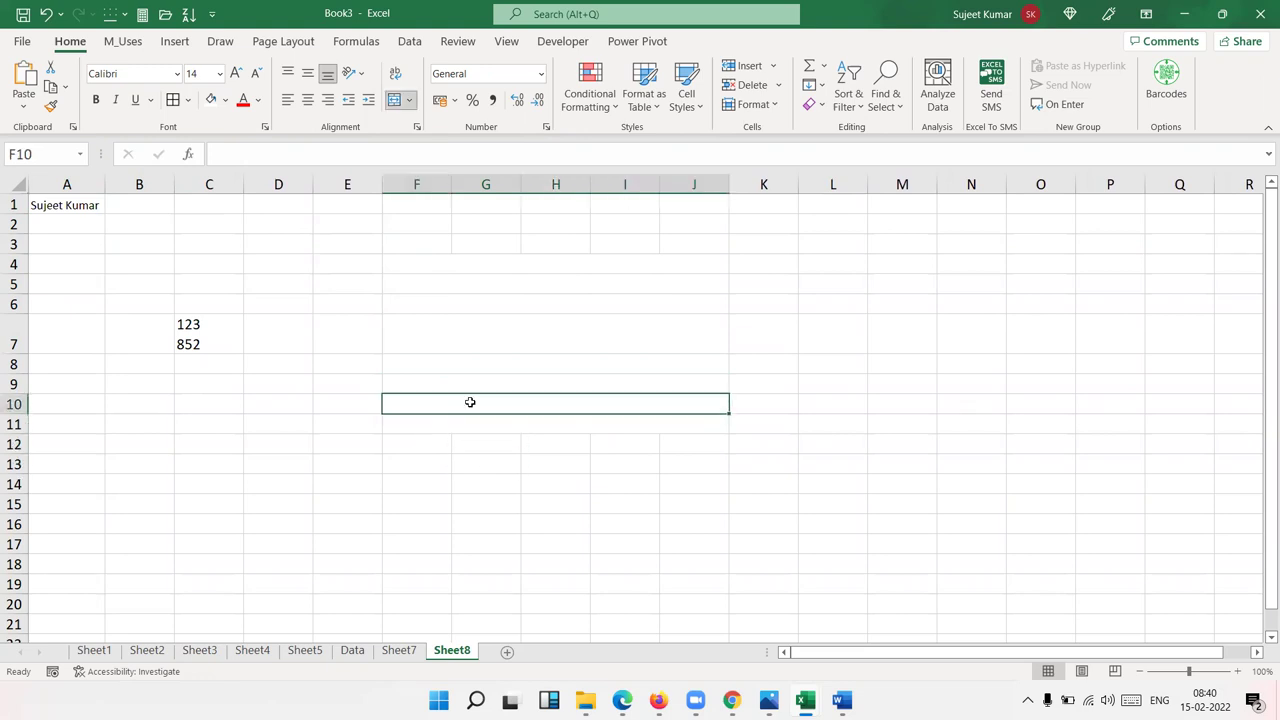
pyautogui.click(469, 384)
pyautogui.click(468, 364)
pyautogui.click(467, 327)
pyautogui.click(466, 300)
pyautogui.click(466, 283)
pyautogui.click(466, 264)
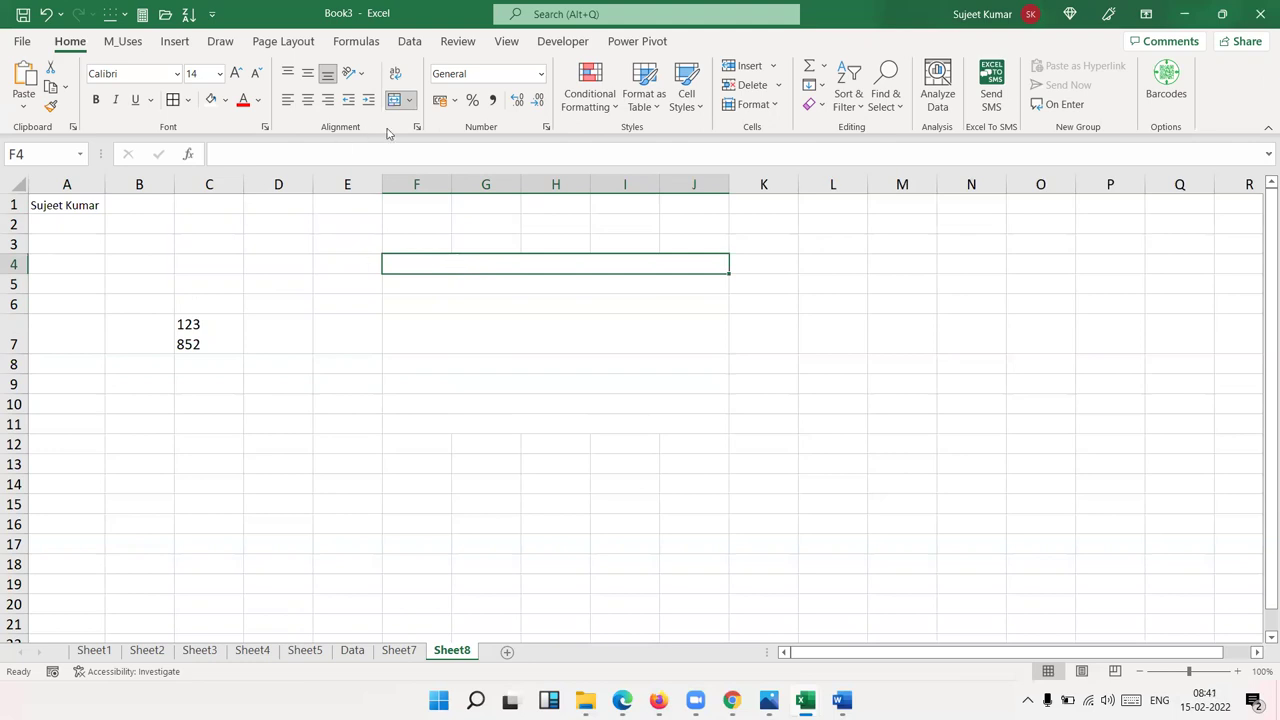
pyautogui.keyDown('shift'); pyautogui.click(459, 406); pyautogui.keyUp('shift')
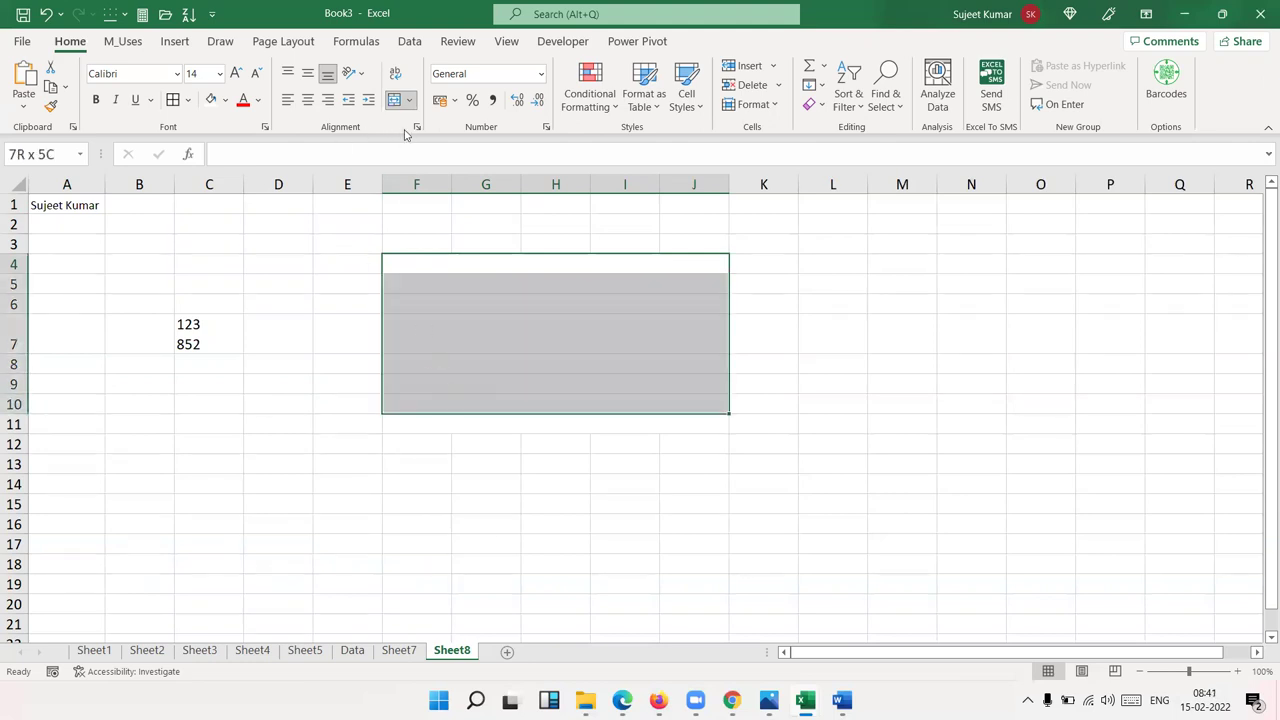
pyautogui.click(397, 101)
# Enter 153 in cell F4
pyautogui.click(355, 331)
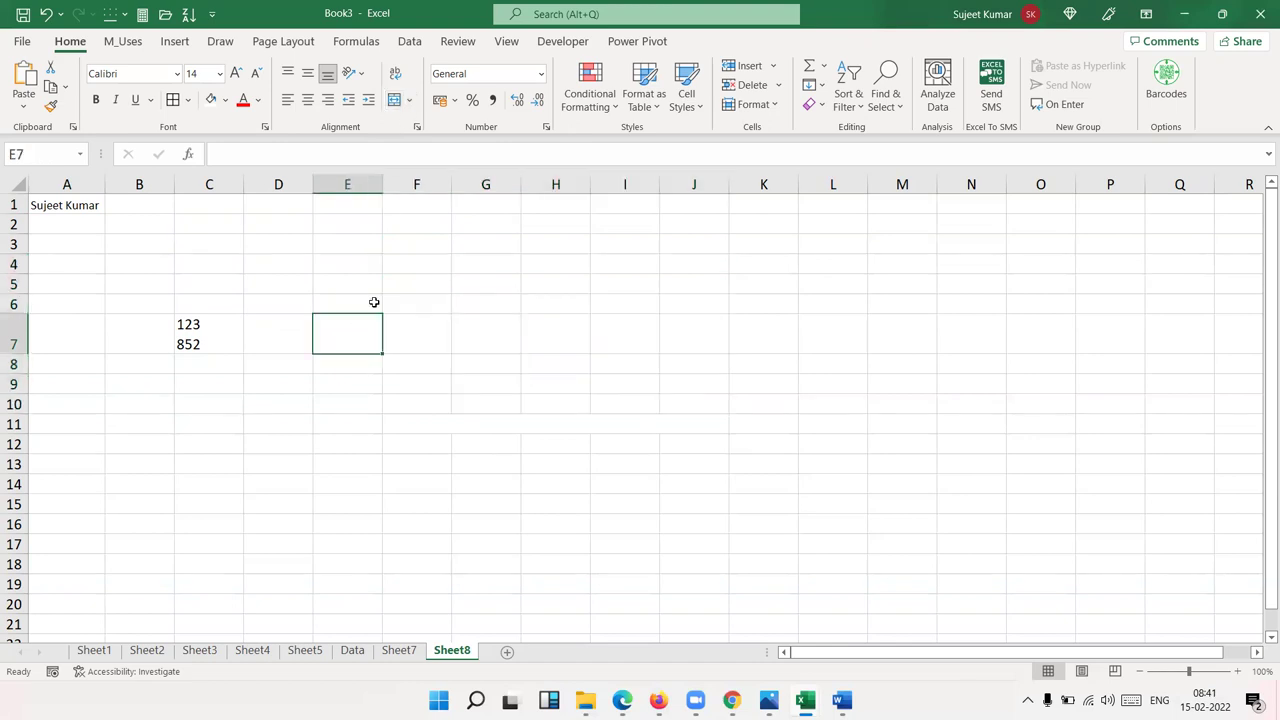
pyautogui.click(414, 269)
pyautogui.write('153')
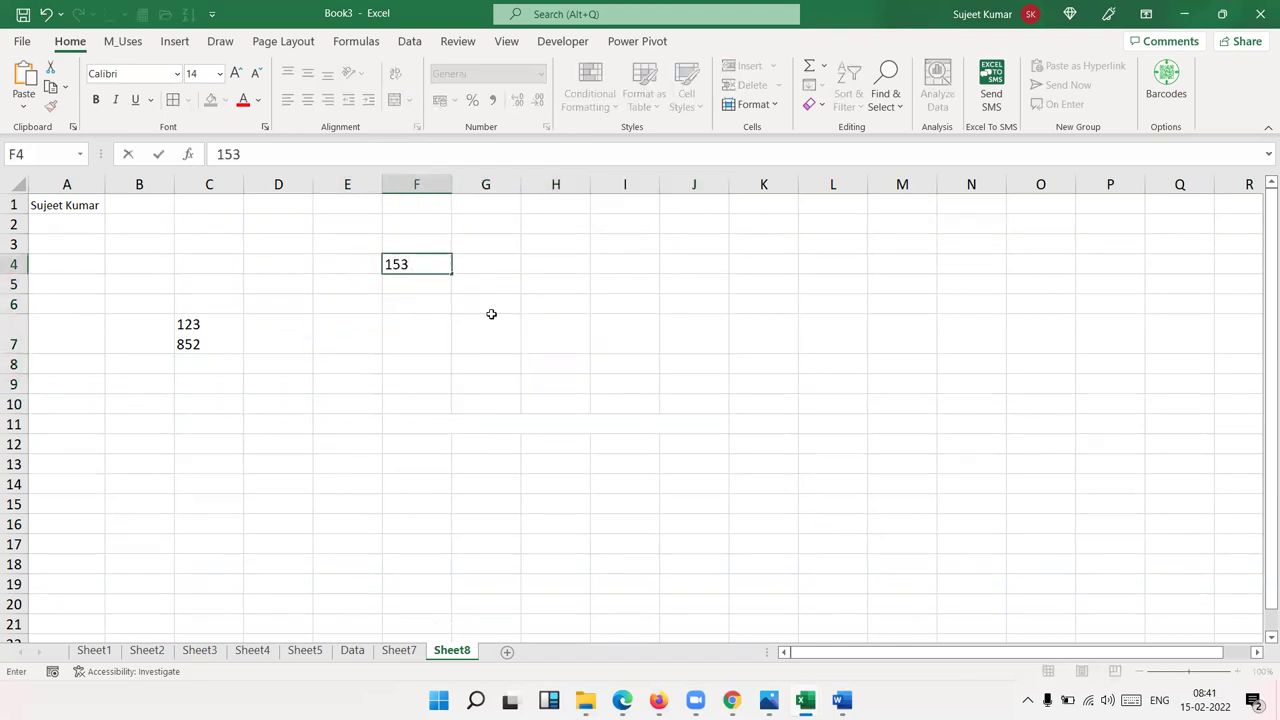
pyautogui.click(491, 316)
pyautogui.click(434, 264)
# Browse the Number Format list and Format Cells dialog, leaving F4 as General
pyautogui.click(542, 75)
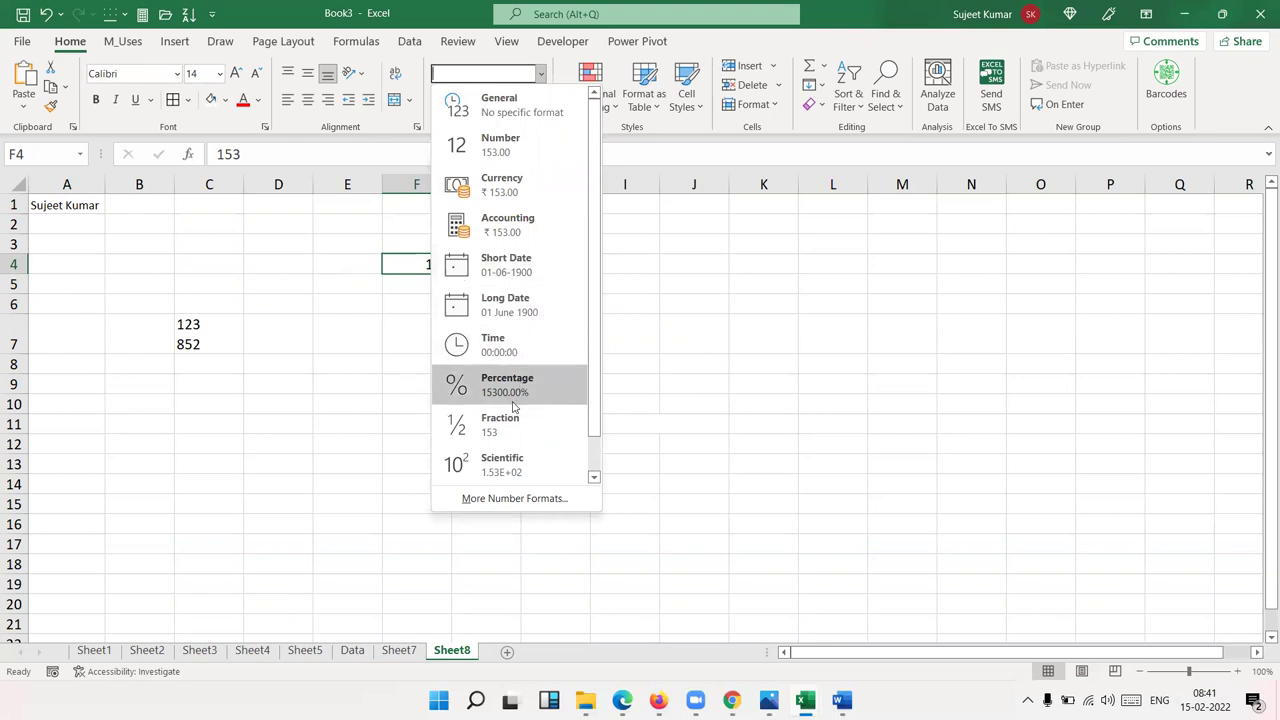
pyautogui.scroll(-1, 518, 455)
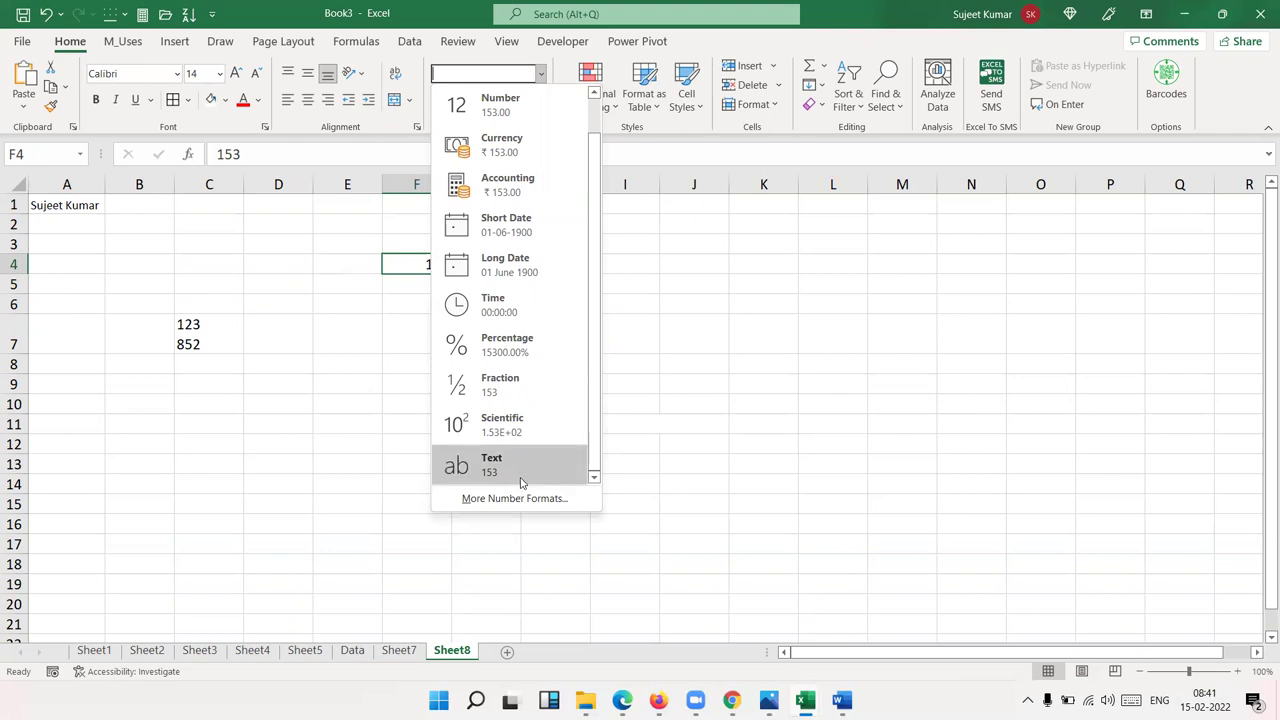
pyautogui.scroll(1, 523, 443)
pyautogui.scroll(-1, 525, 447)
pyautogui.scroll(1, 560, 420)
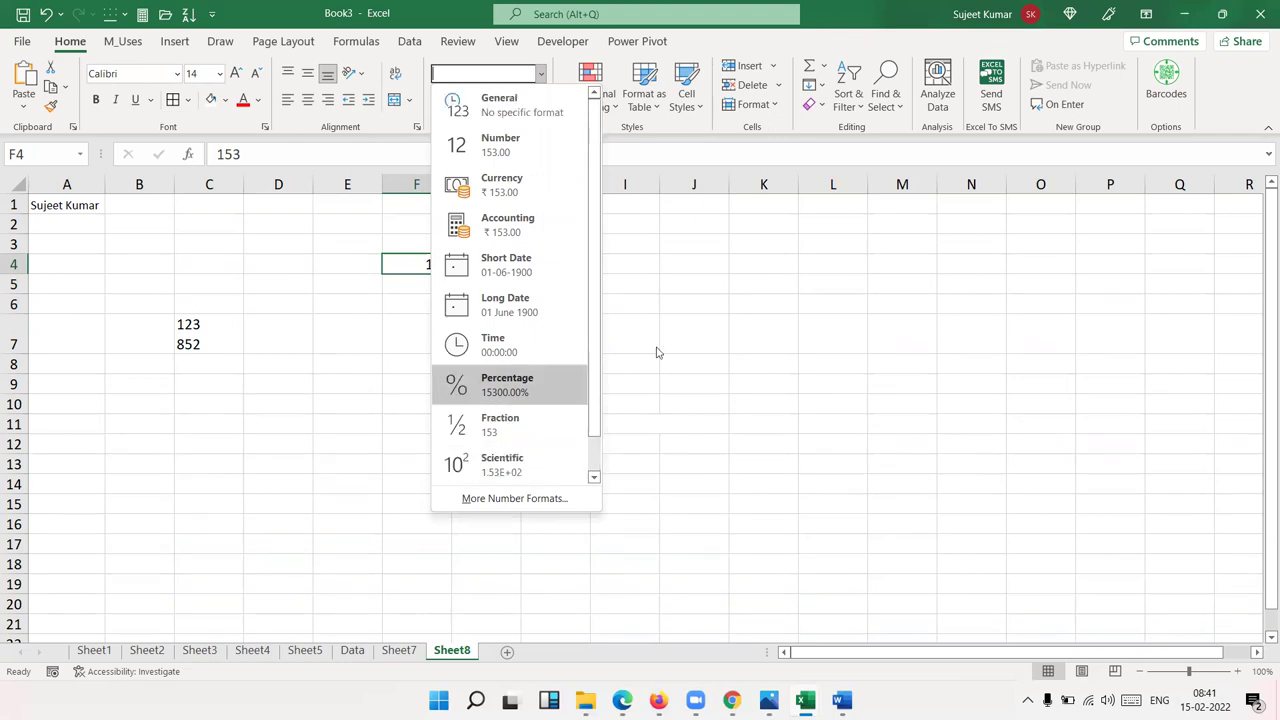
pyautogui.click(654, 351)
pyautogui.click(546, 127)
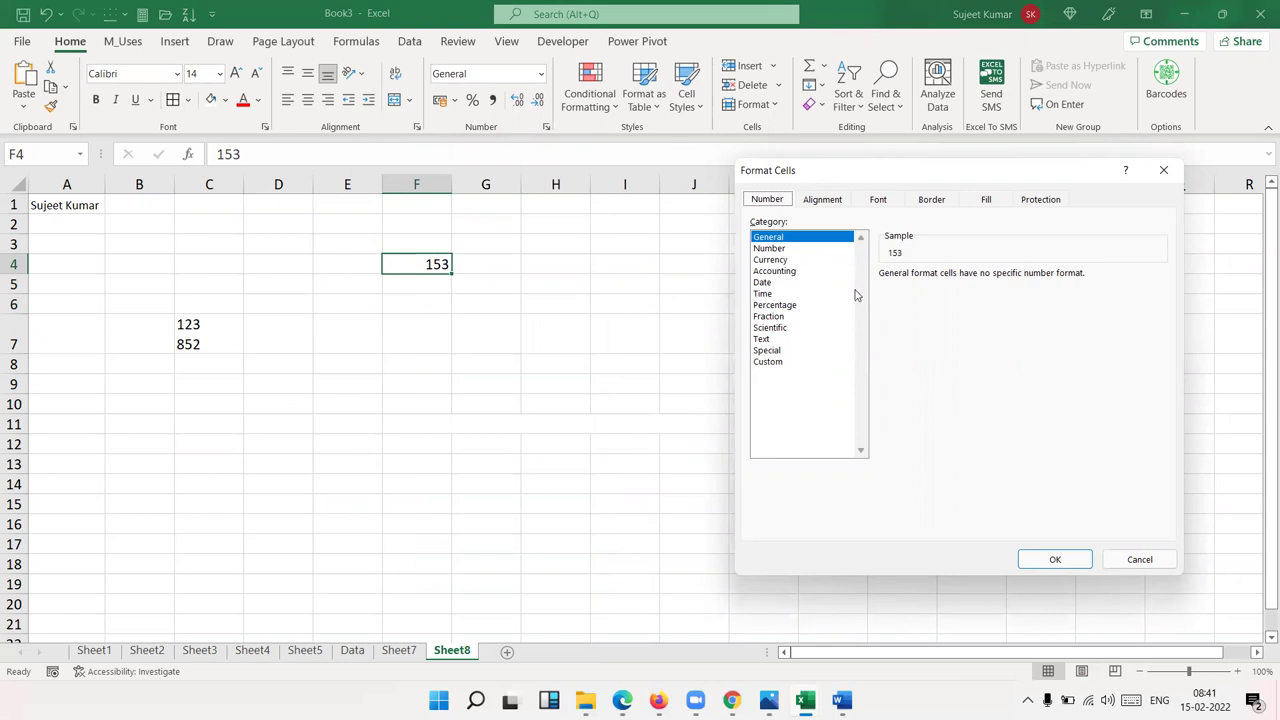
pyautogui.click(1163, 170)
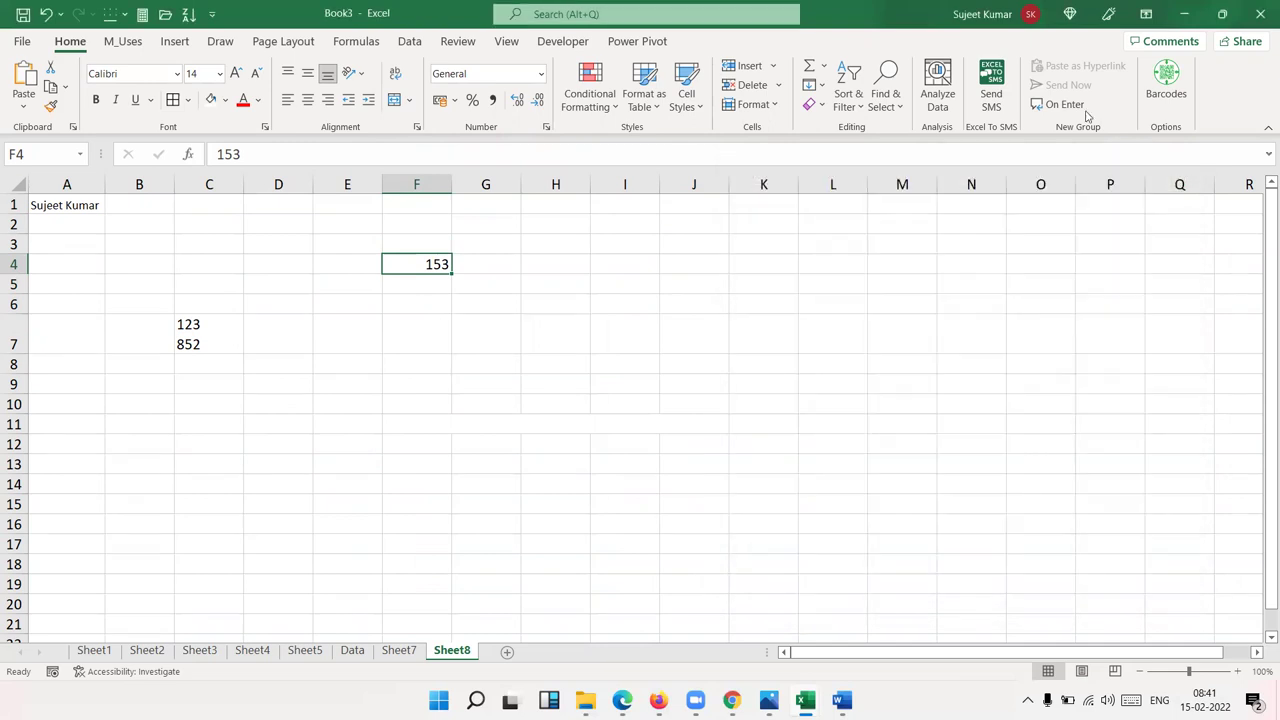